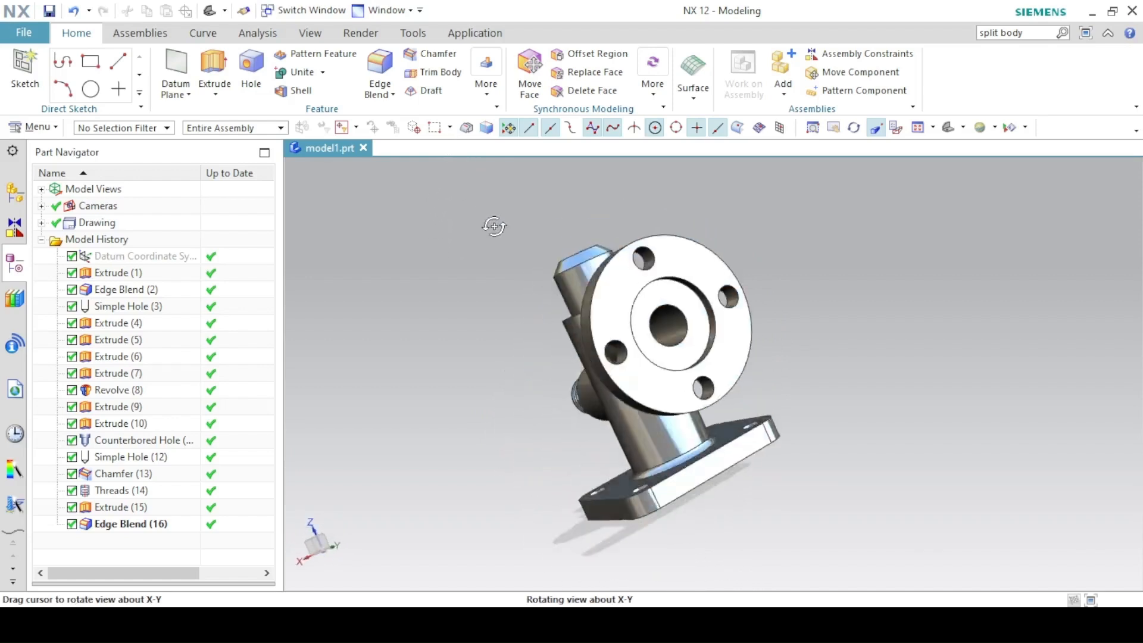
# Switch to brighter shading and orbit the valve body to inspect the base plate underside.
pyautogui.click(941, 128)
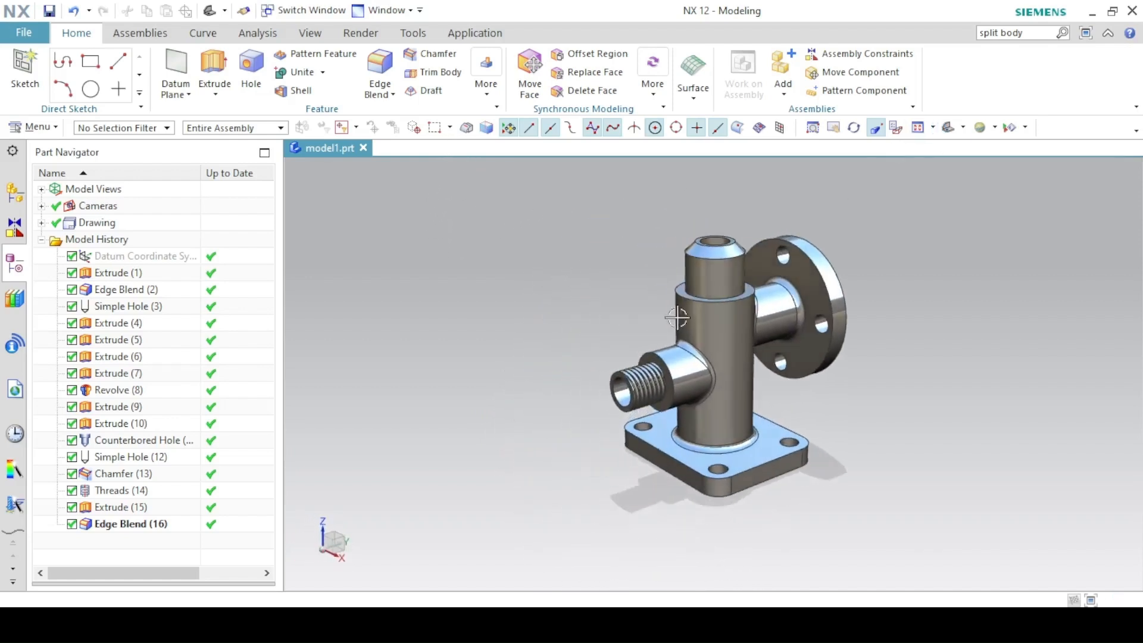
pyautogui.scroll(3, 684, 332)
pyautogui.keyDown('shift'); pyautogui.moveTo(600, 351); pyautogui.dragTo(573, 340, button='middle'); pyautogui.keyUp('shift')
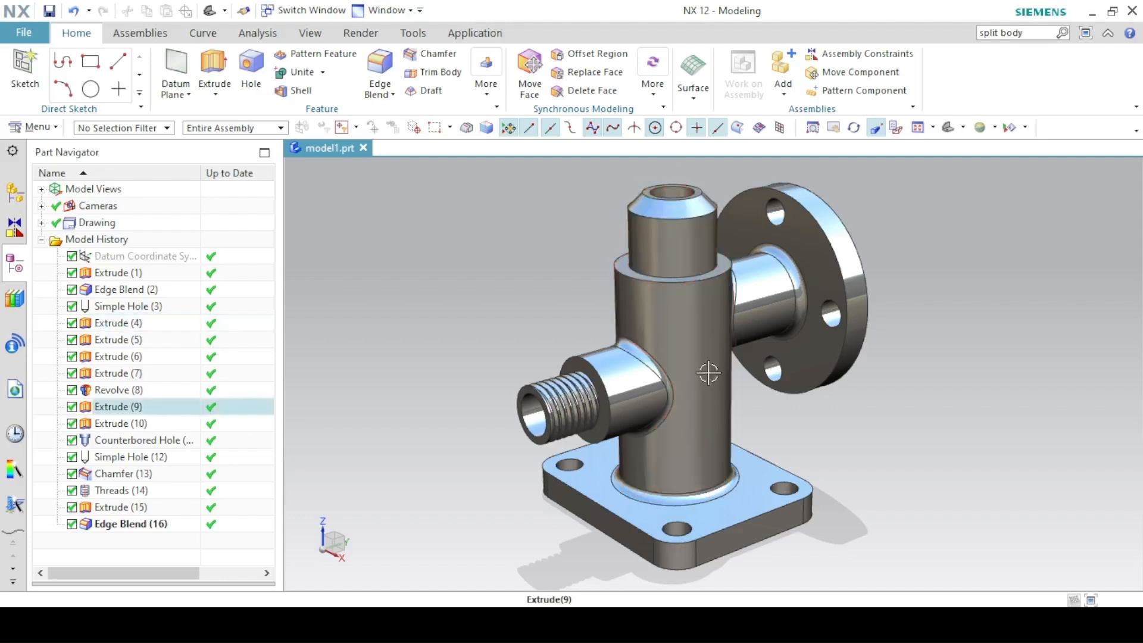
pyautogui.moveTo(709, 373); pyautogui.dragTo(697, 262, button='middle')
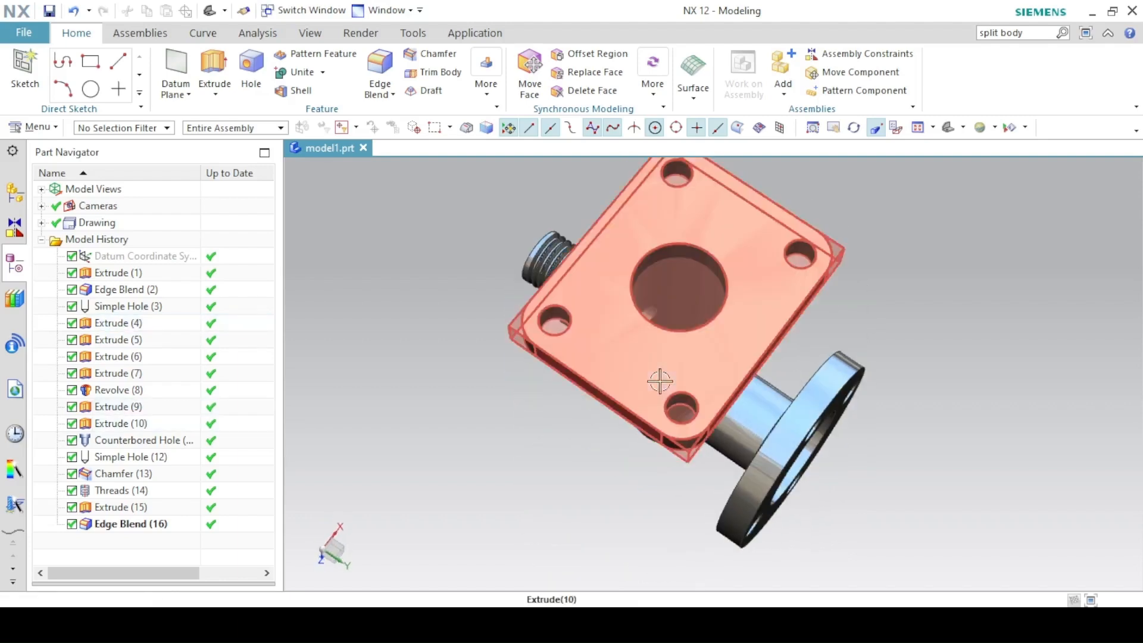
pyautogui.moveTo(660, 381)
pyautogui.mouseDown(button='middle')
pyautogui.moveTo(638, 281)
pyautogui.moveTo(657, 385)
pyautogui.mouseUp(button='middle')
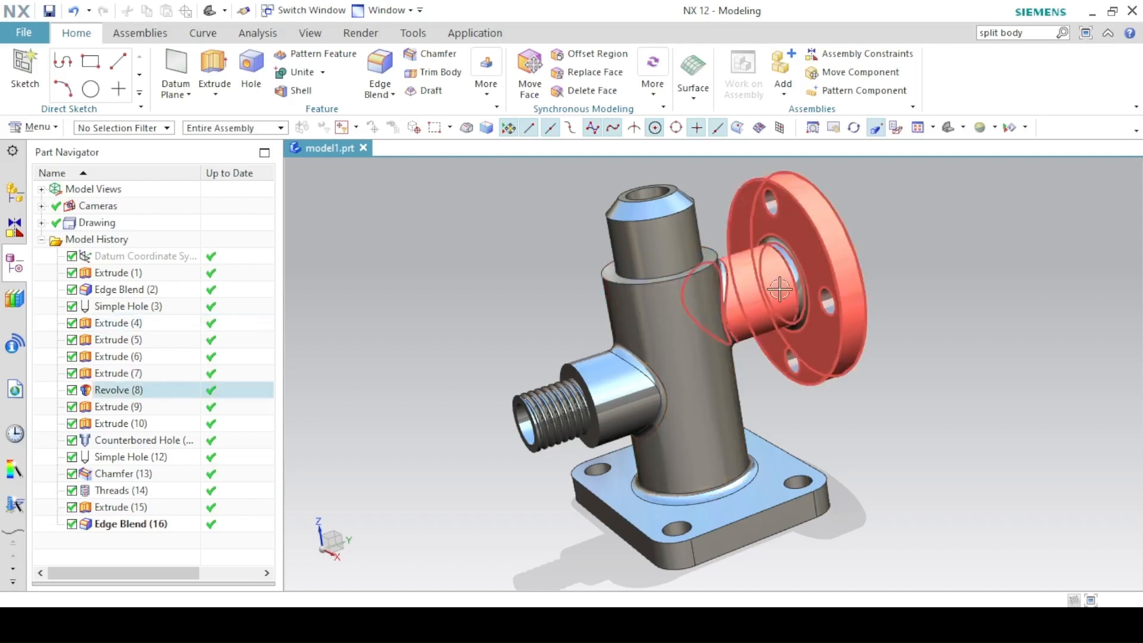
# Orbit the valve body to view the flange face from several angles, then reset to trimetric.
pyautogui.moveTo(779, 289); pyautogui.dragTo(717, 310, button='middle')
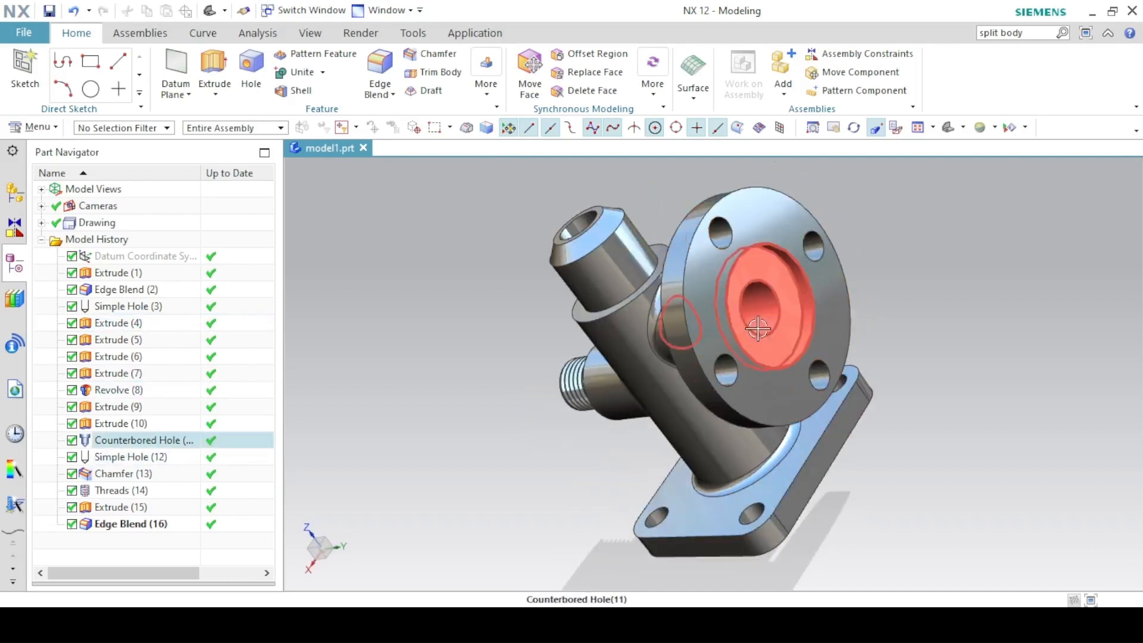
pyautogui.moveTo(602, 320); pyautogui.dragTo(549, 381, button='middle')
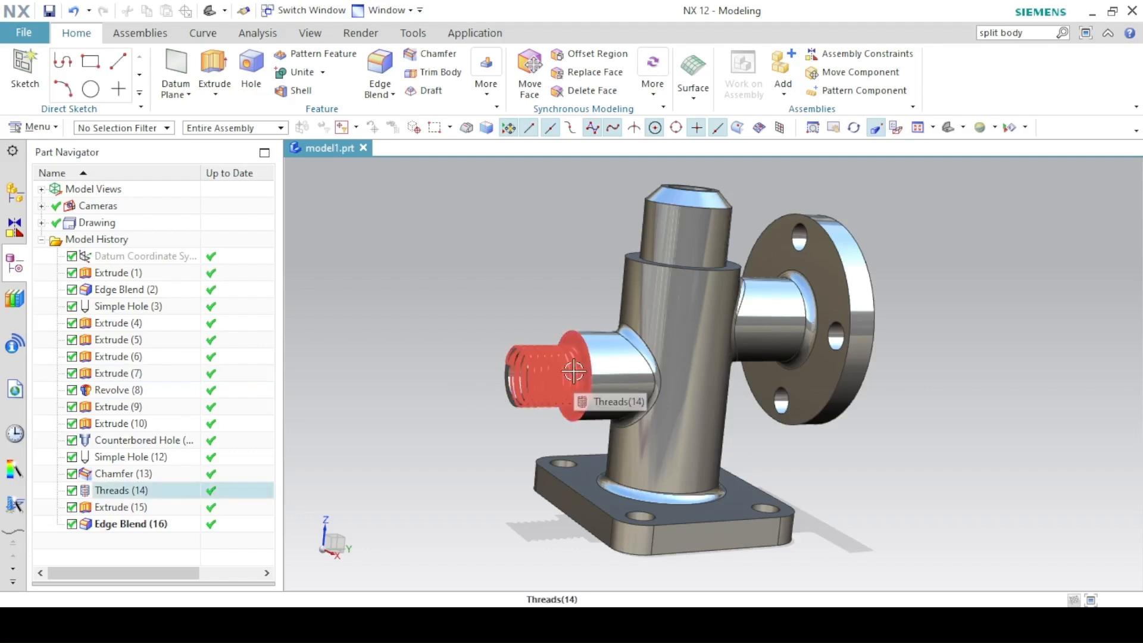
pyautogui.moveTo(432, 391); pyautogui.dragTo(510, 411, button='middle')
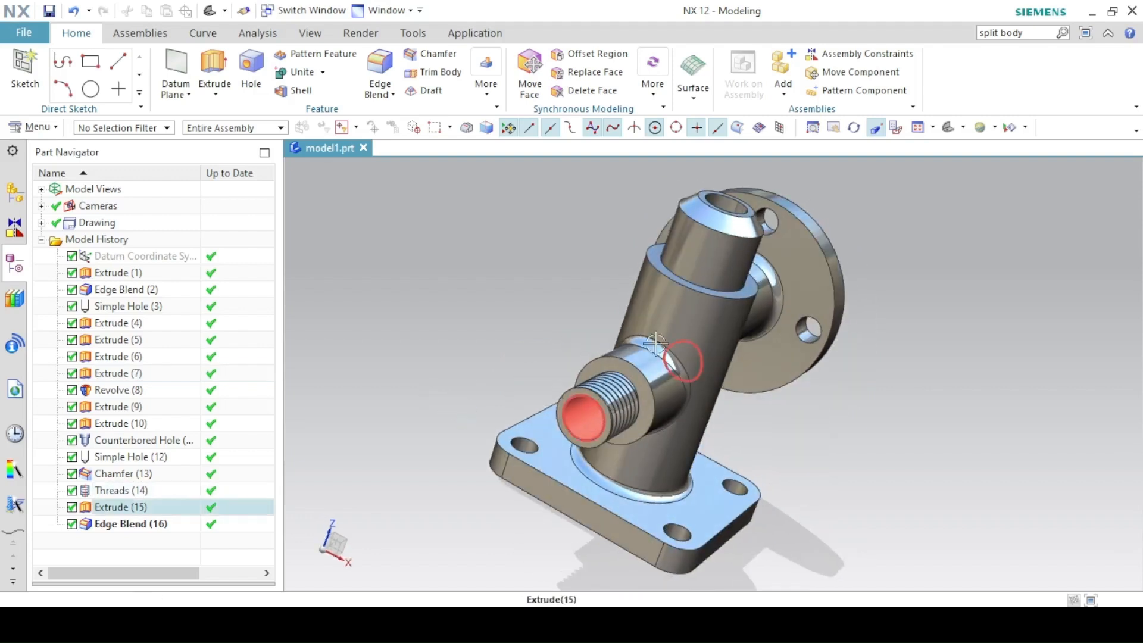
pyautogui.moveTo(589, 417); pyautogui.dragTo(632, 228, button='middle')
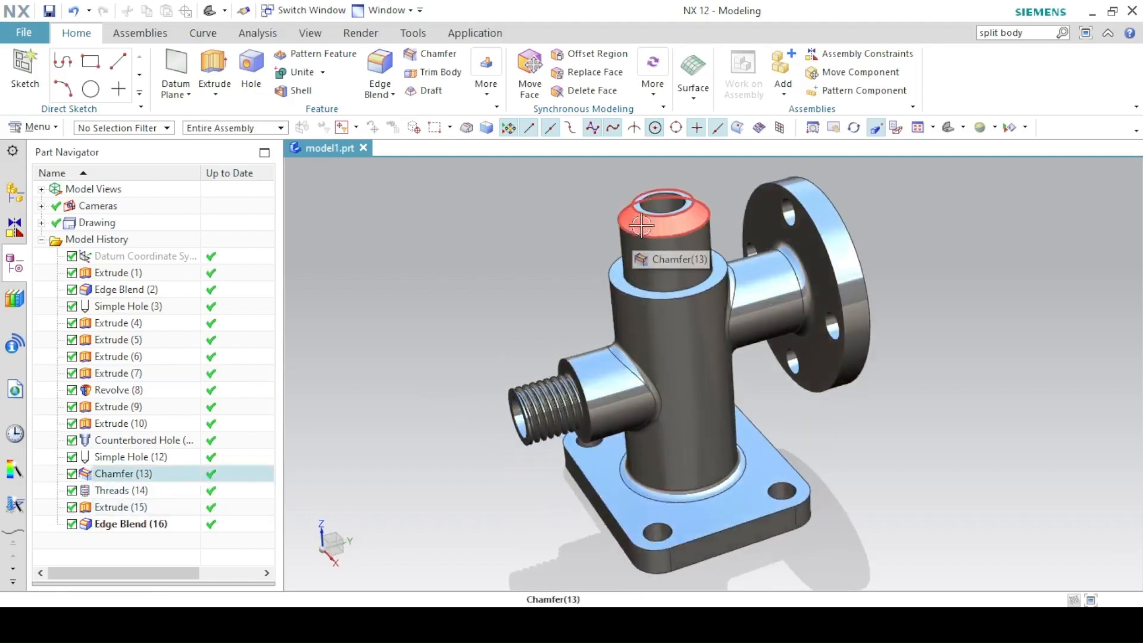
pyautogui.click(949, 128)
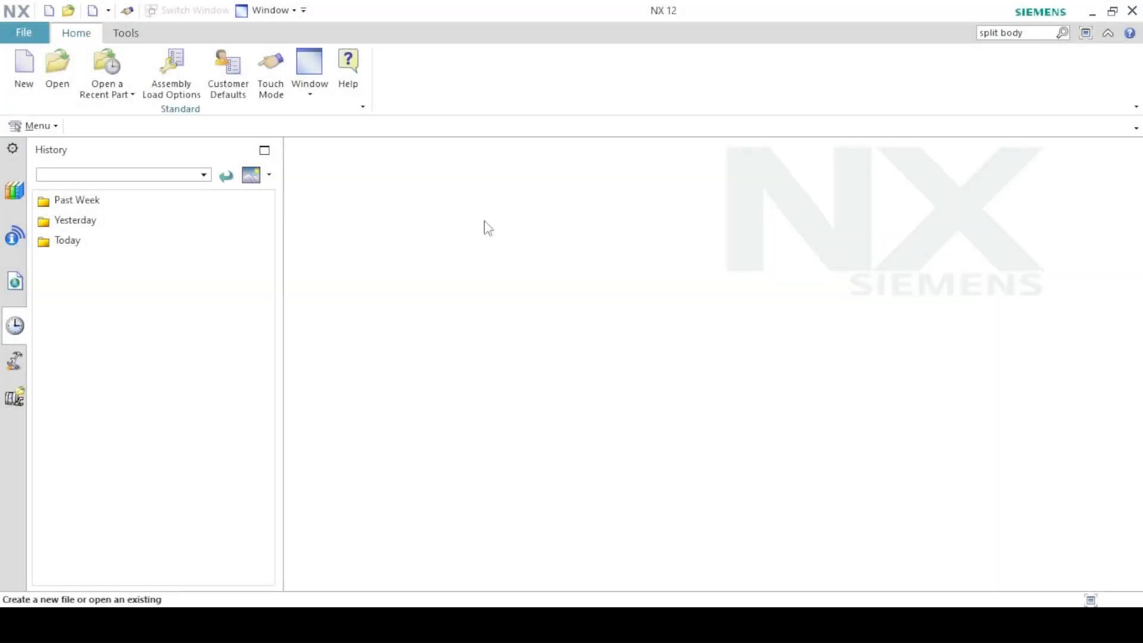
# Create a Model part in Millimeters named model3.prt, then bring up the valve drawing PDF.
pyautogui.click(23, 66)
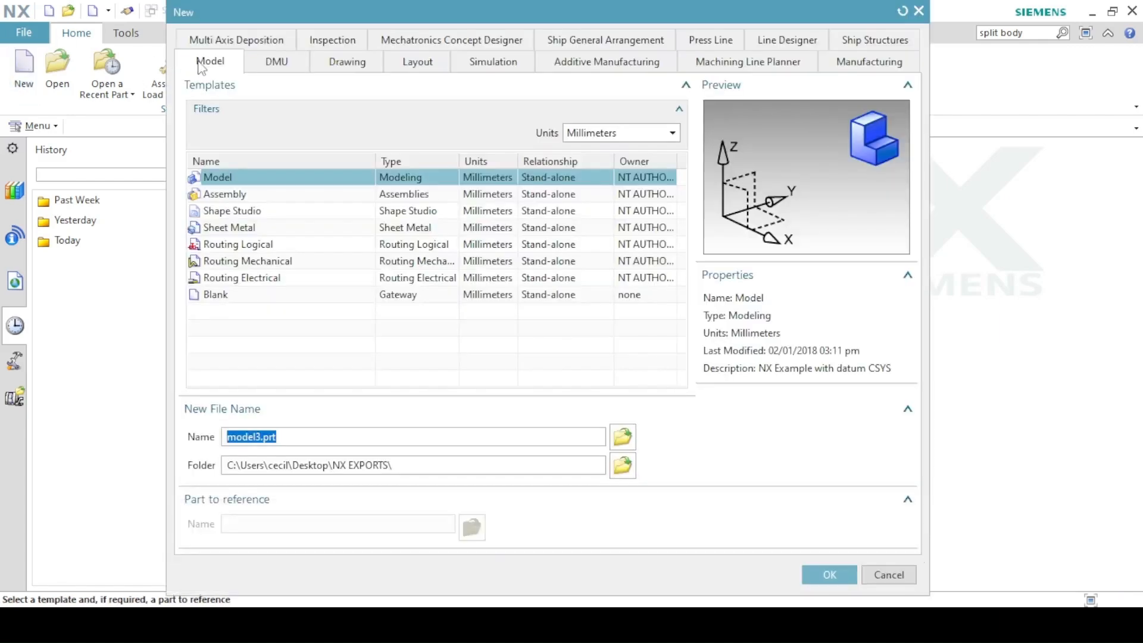
pyautogui.click(205, 68)
pyautogui.click(260, 180)
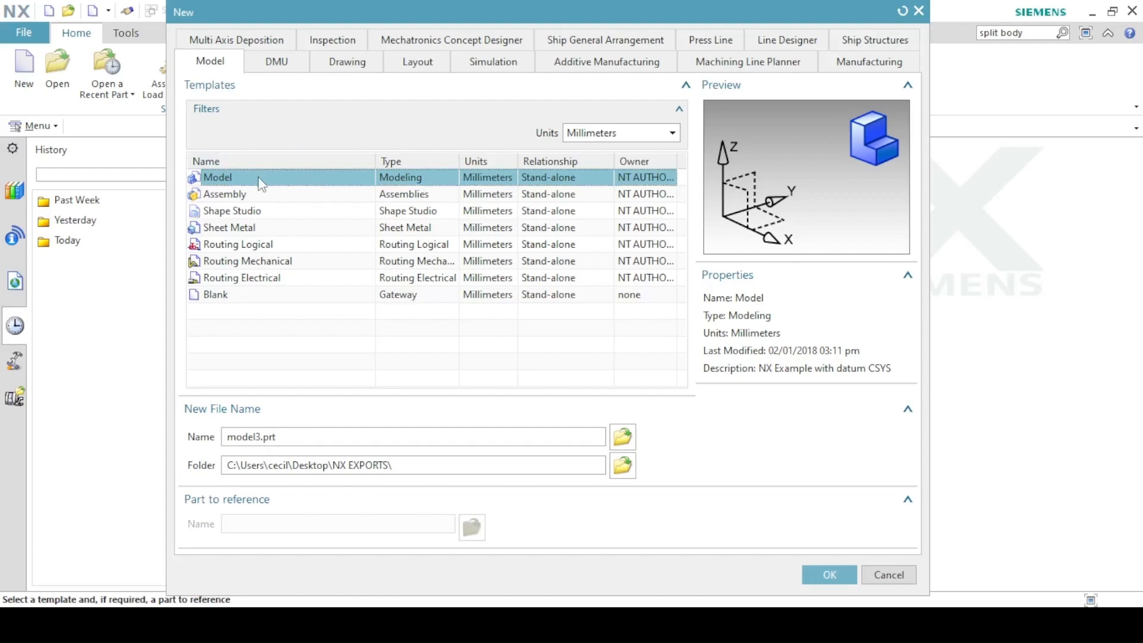
pyautogui.click(625, 135)
pyautogui.click(592, 152)
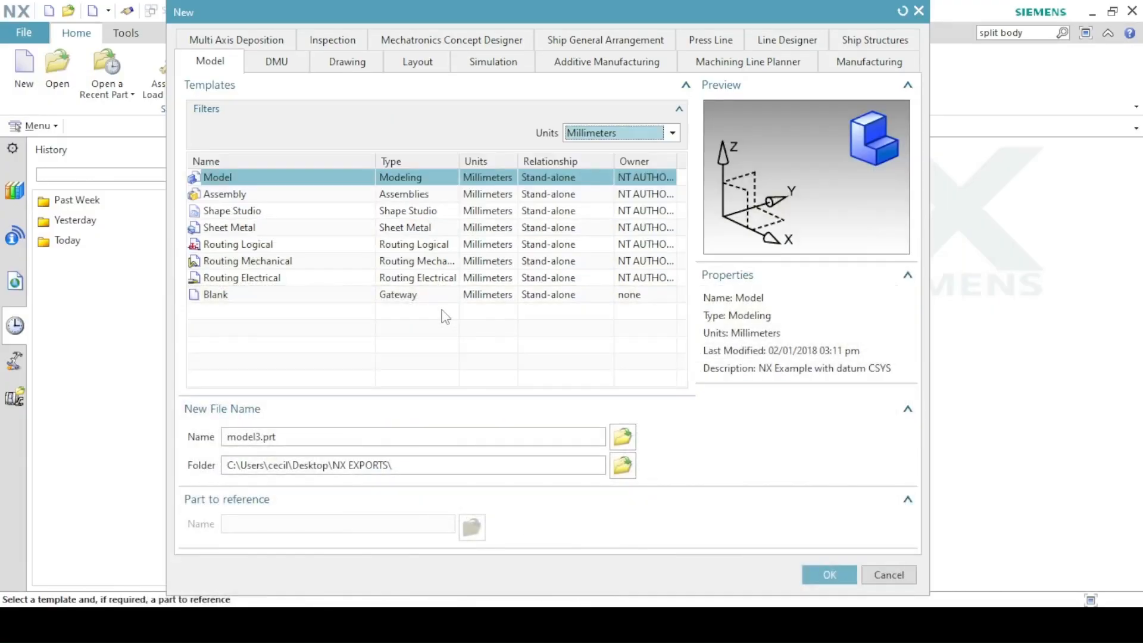
pyautogui.click(260, 438)
pyautogui.doubleClick(260, 438)
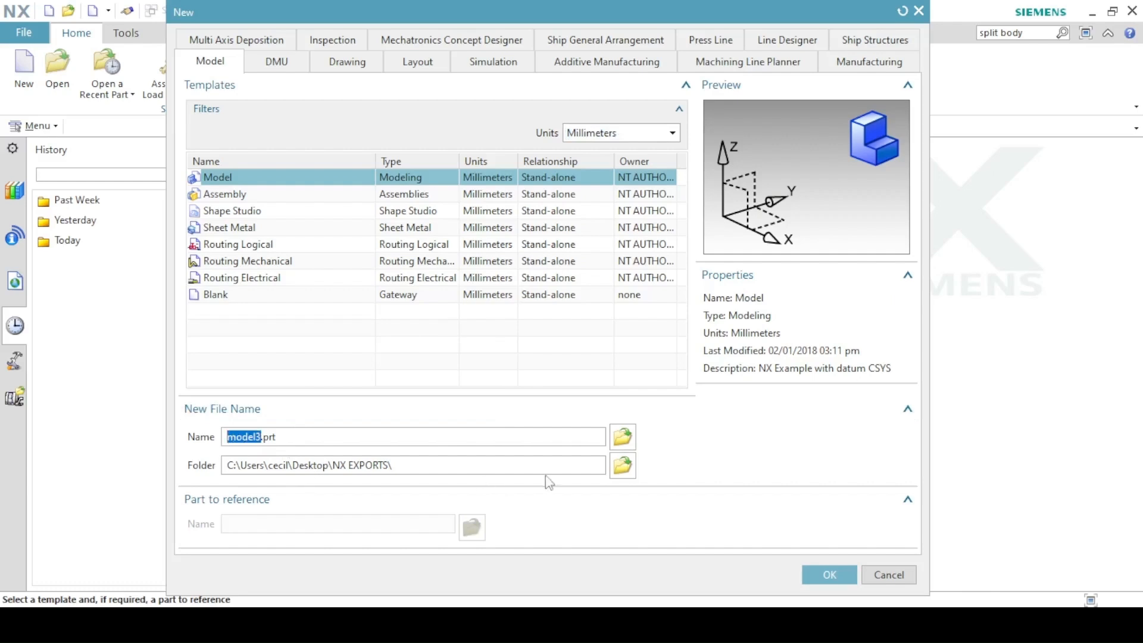
pyautogui.click(840, 570)
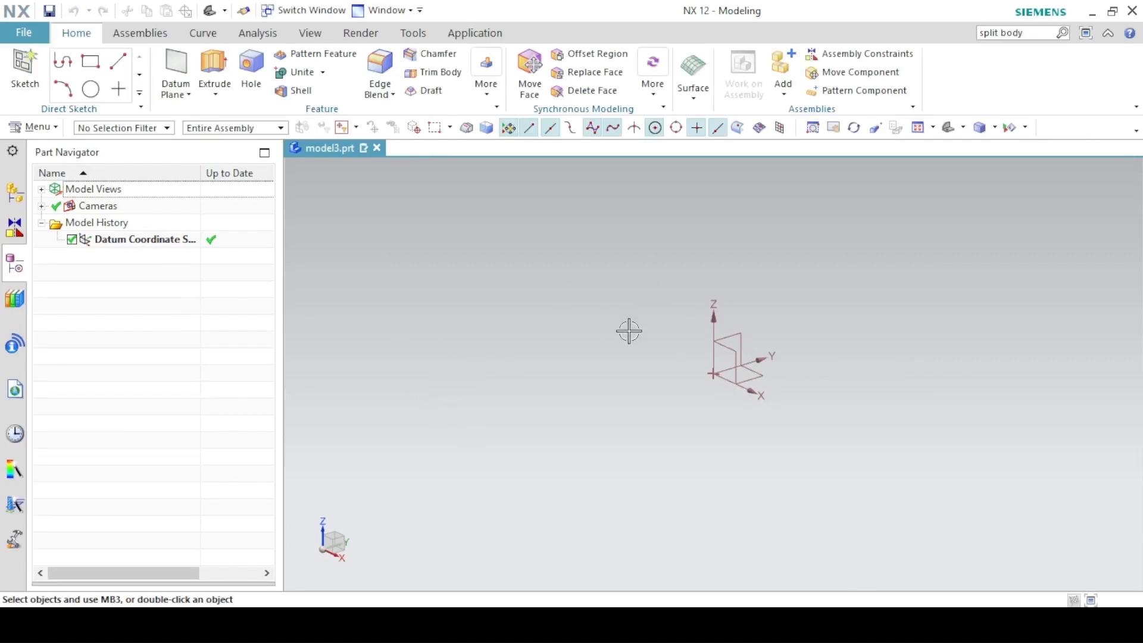
pyautogui.click(462, 624)
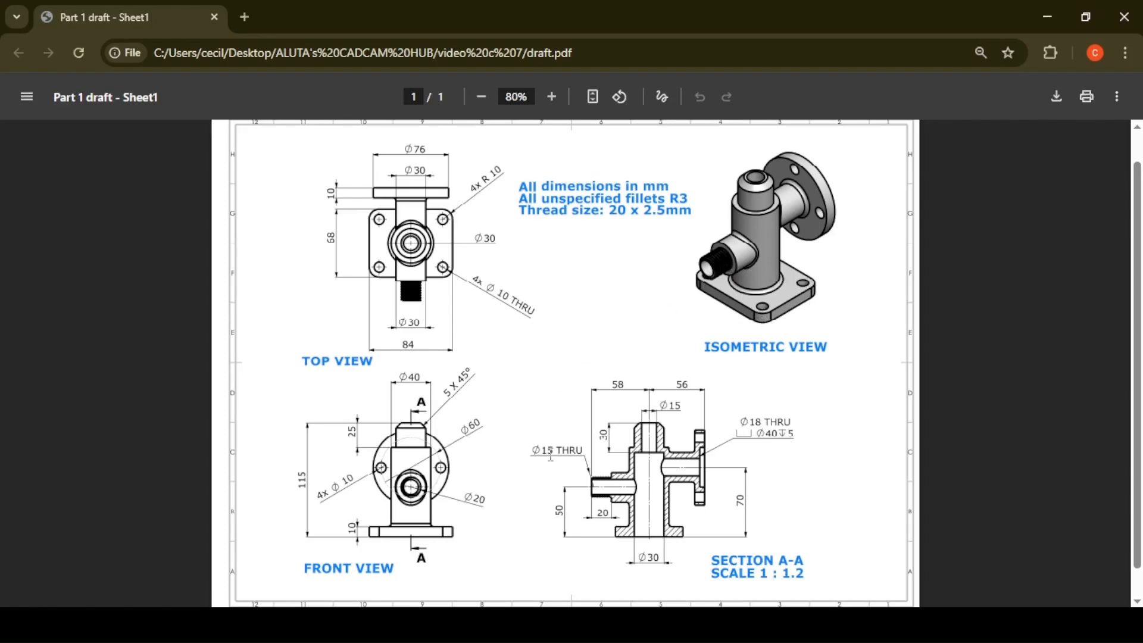
# Minimise the draft.pdf drawing to return to the empty model3.prt in NX.
pyautogui.click(462, 624)
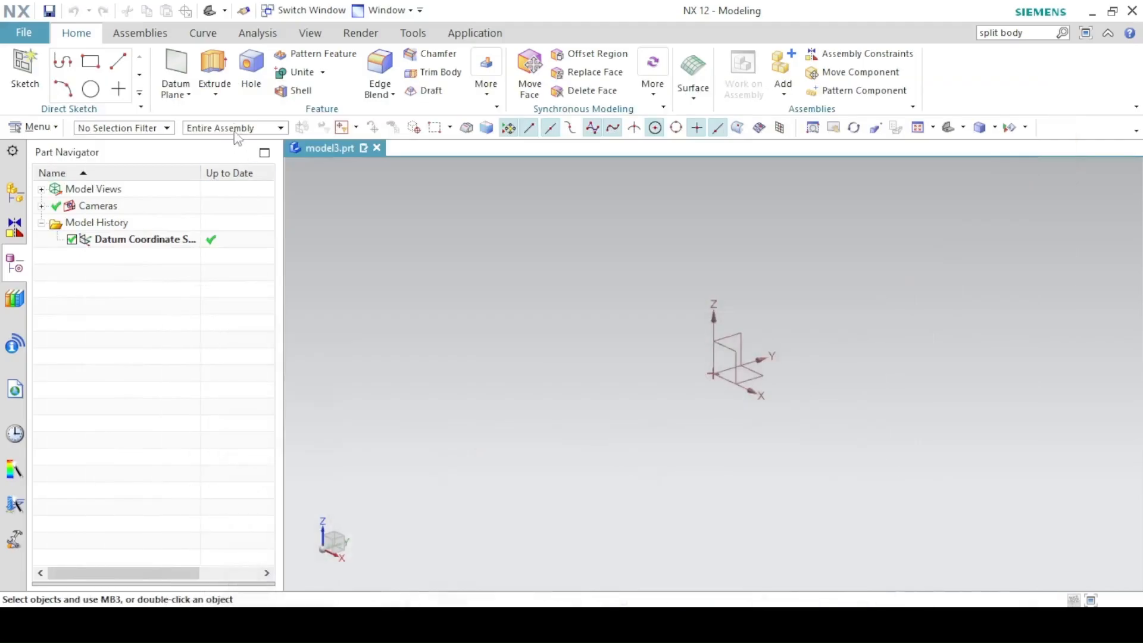
# Start an extrude sketch on the default plane and draw a rectangle centred on the origin.
pyautogui.click(217, 63)
pyautogui.click(233, 203)
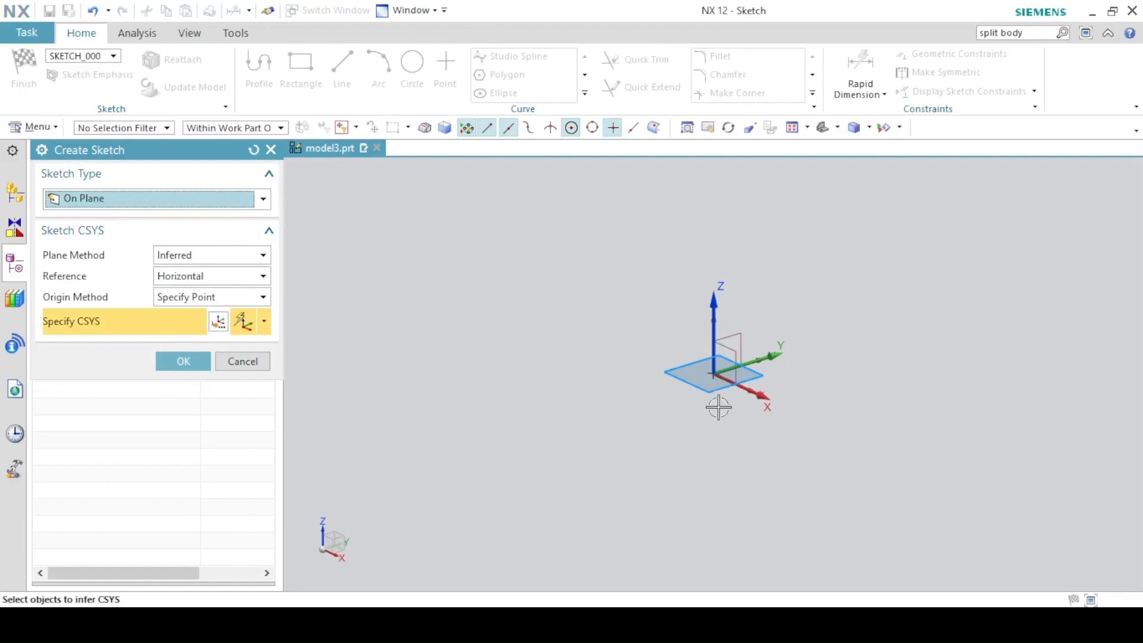
pyautogui.click(202, 363)
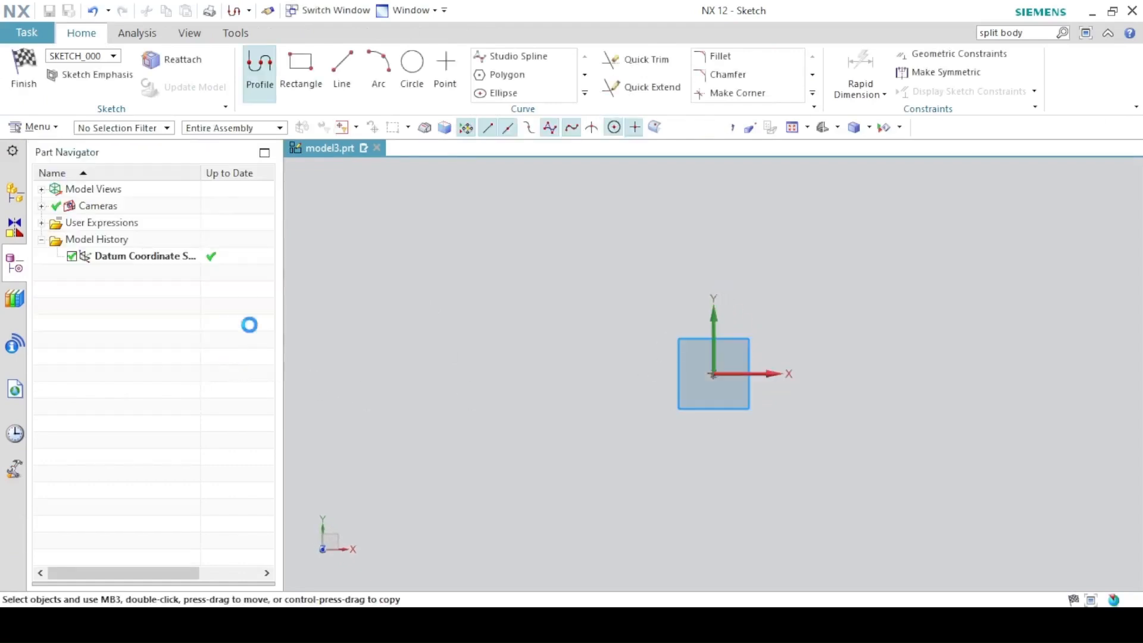
pyautogui.click(301, 73)
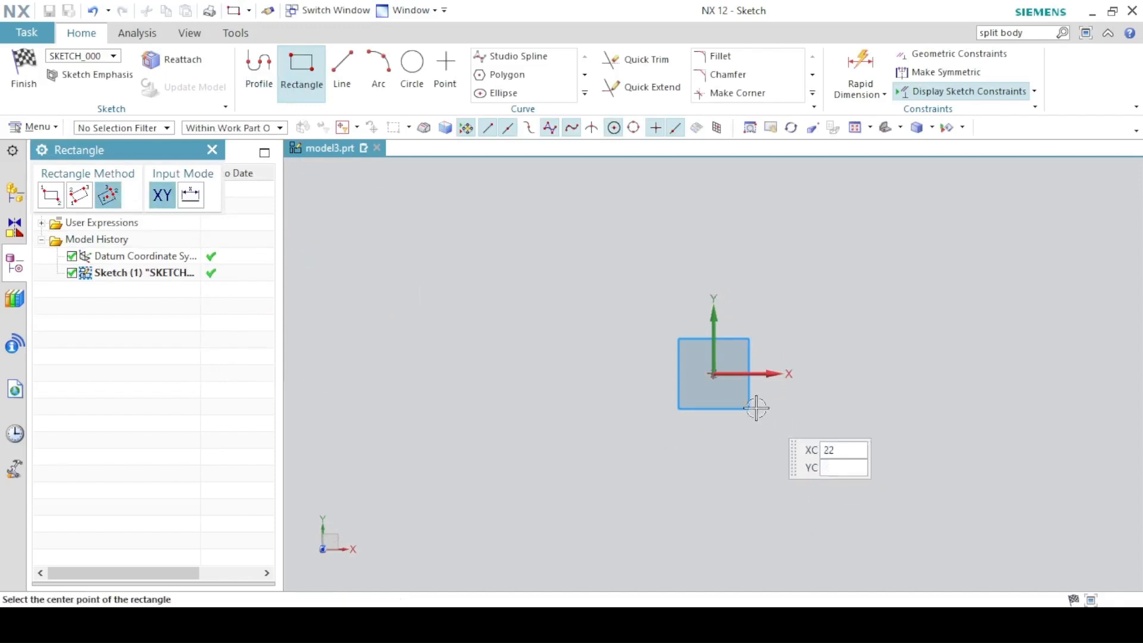
pyautogui.click(714, 374)
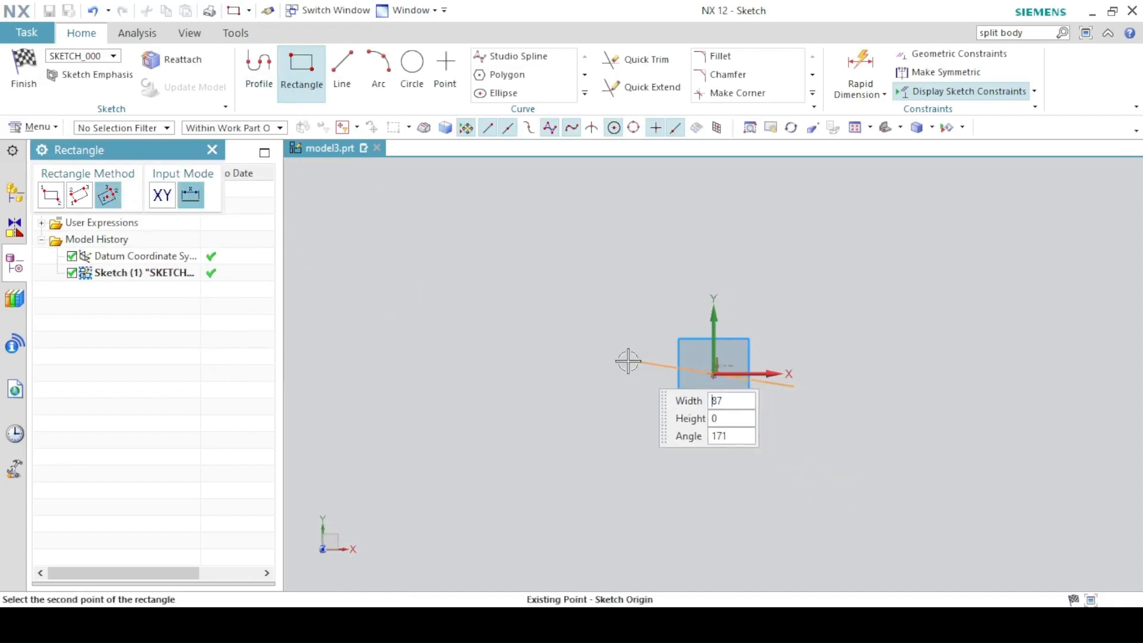
pyautogui.click(599, 373)
pyautogui.click(613, 301)
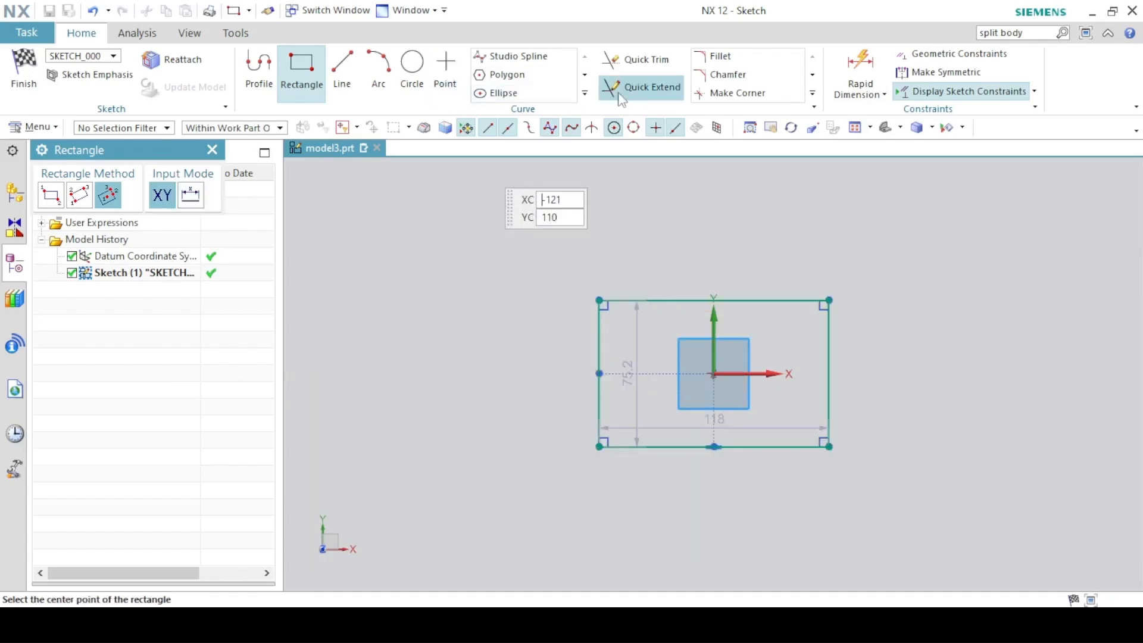
# Dimension the rectangle 84 mm wide and 68 mm tall, then finish the sketch.
pyautogui.click(860, 76)
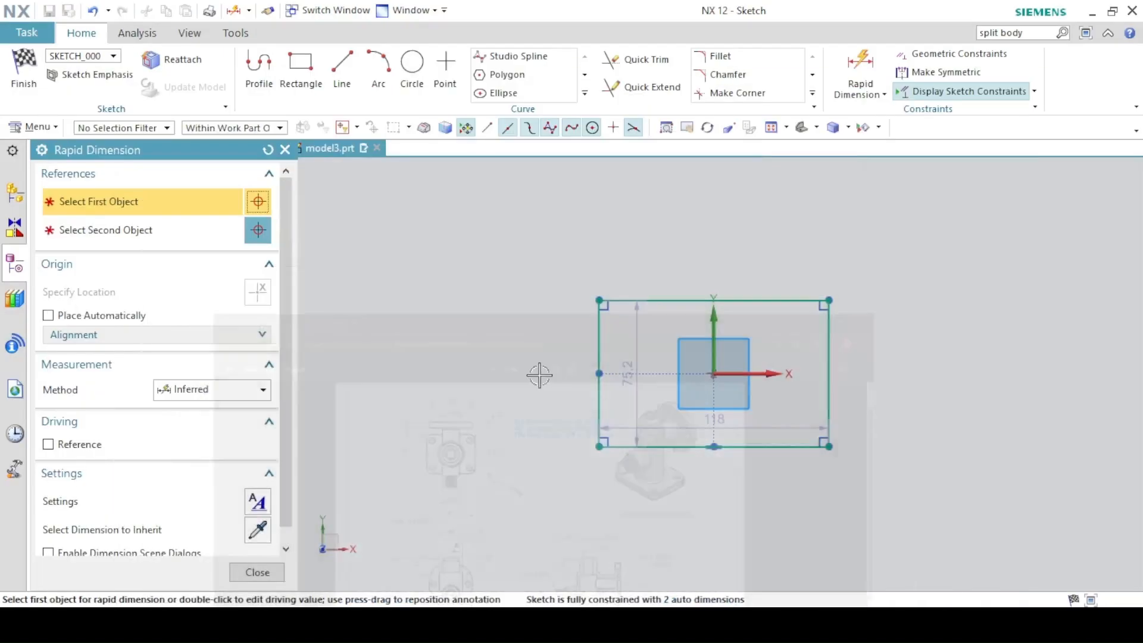
pyautogui.click(640, 447)
pyautogui.click(687, 510)
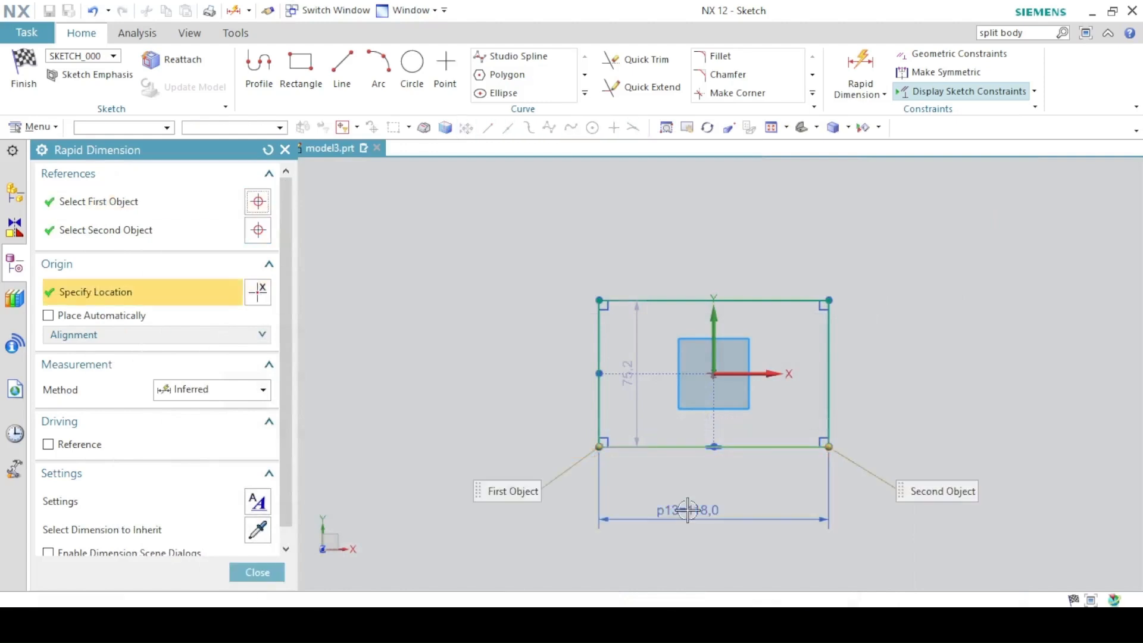
pyautogui.write('84')
pyautogui.press('Return')
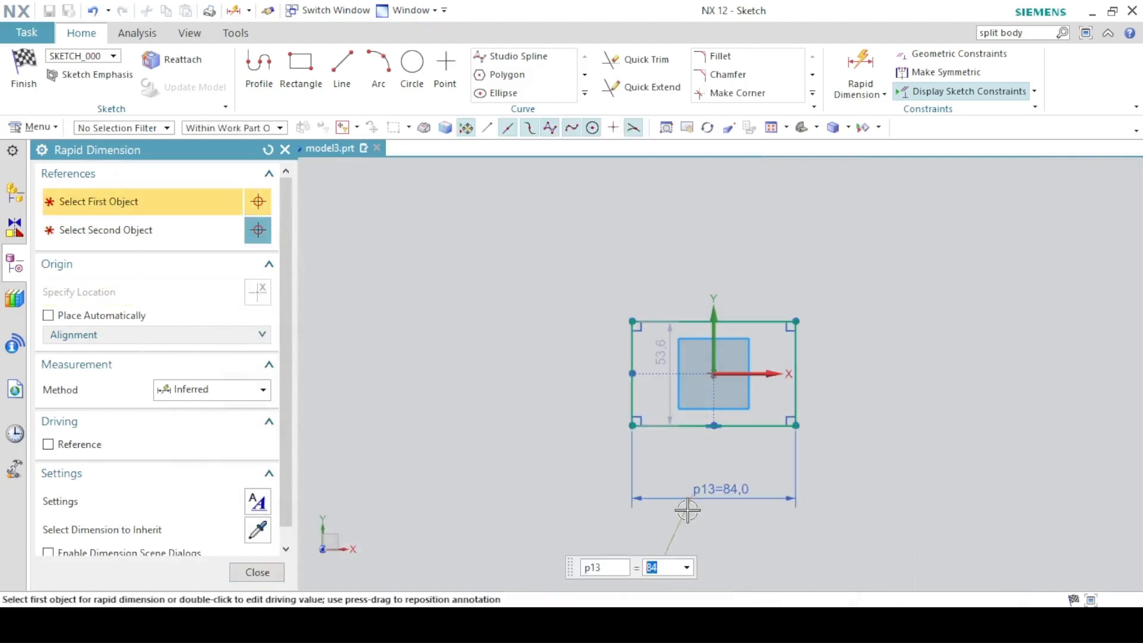
pyautogui.click(632, 375)
pyautogui.click(528, 378)
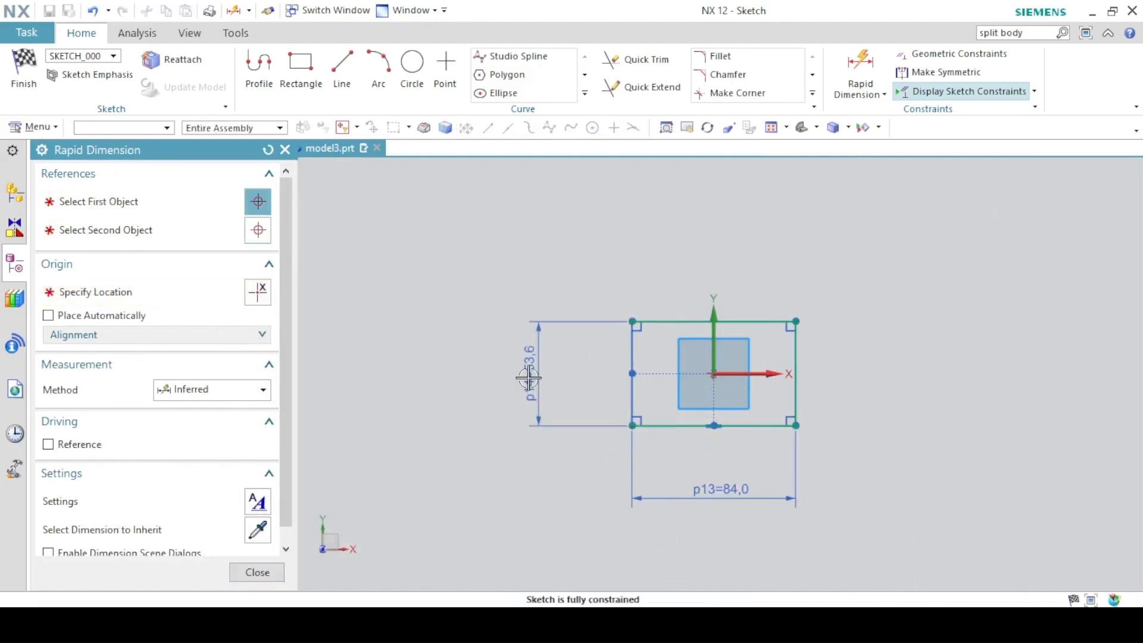
pyautogui.write('68')
pyautogui.press('Return')
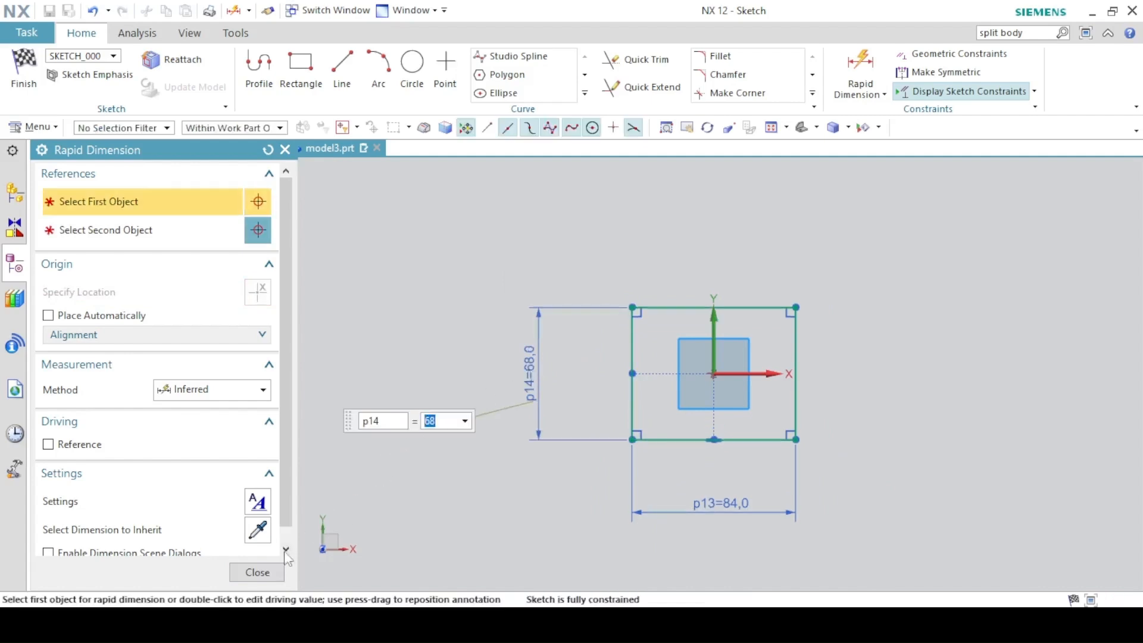
pyautogui.press('Escape')
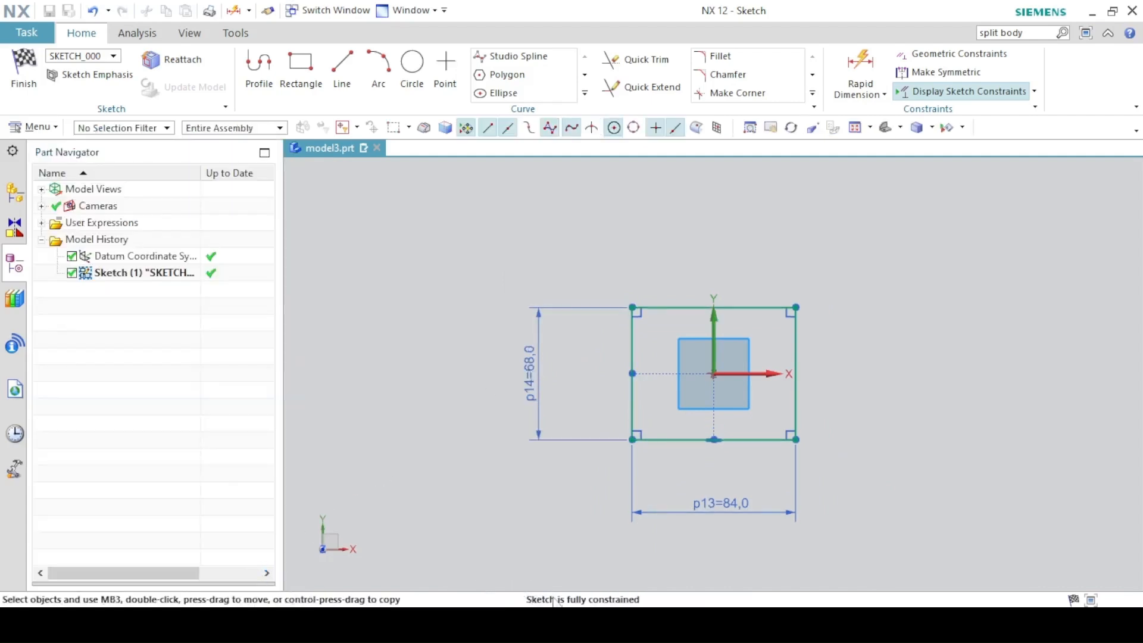
pyautogui.click(24, 70)
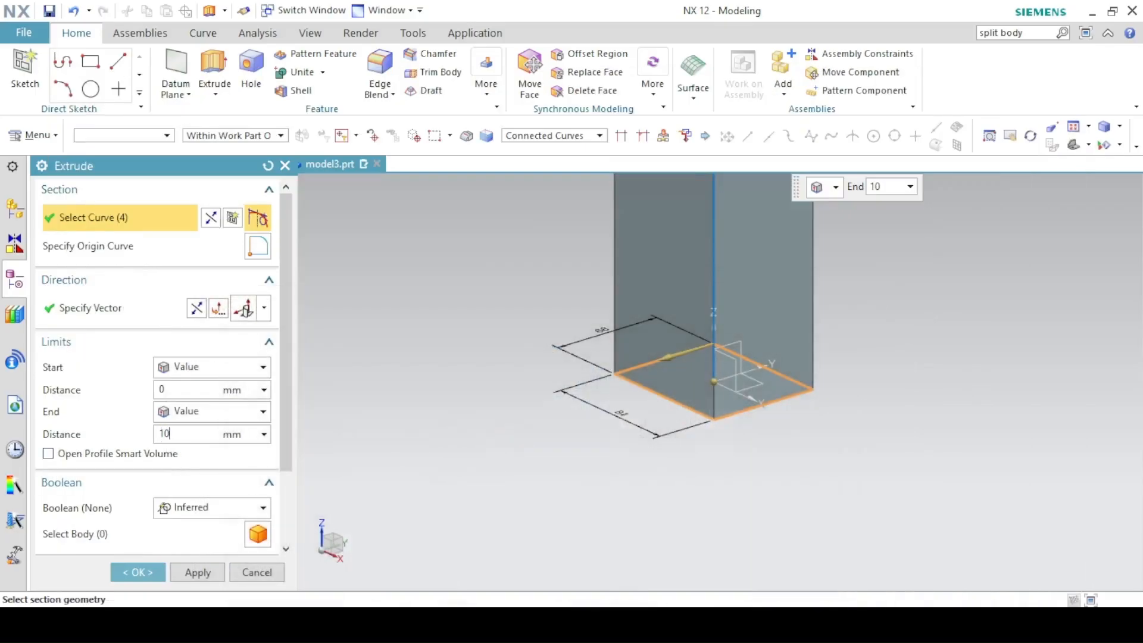
# Extrude the 84 × 68 rectangle to a 10 mm end distance as the base plate.
pyautogui.press('Return')
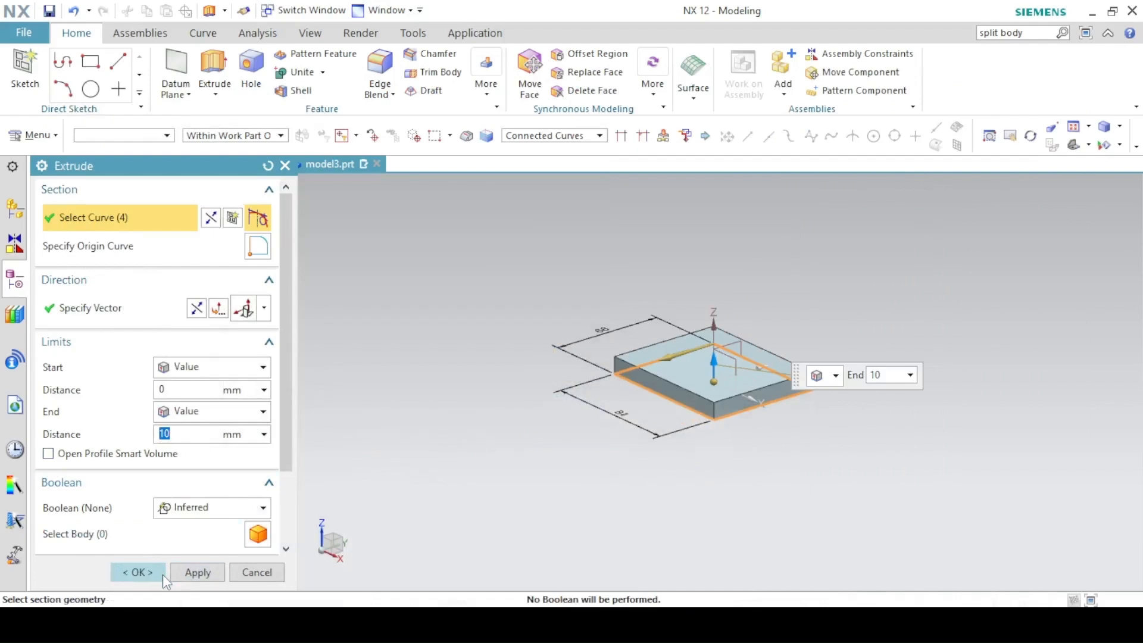
pyautogui.click(138, 572)
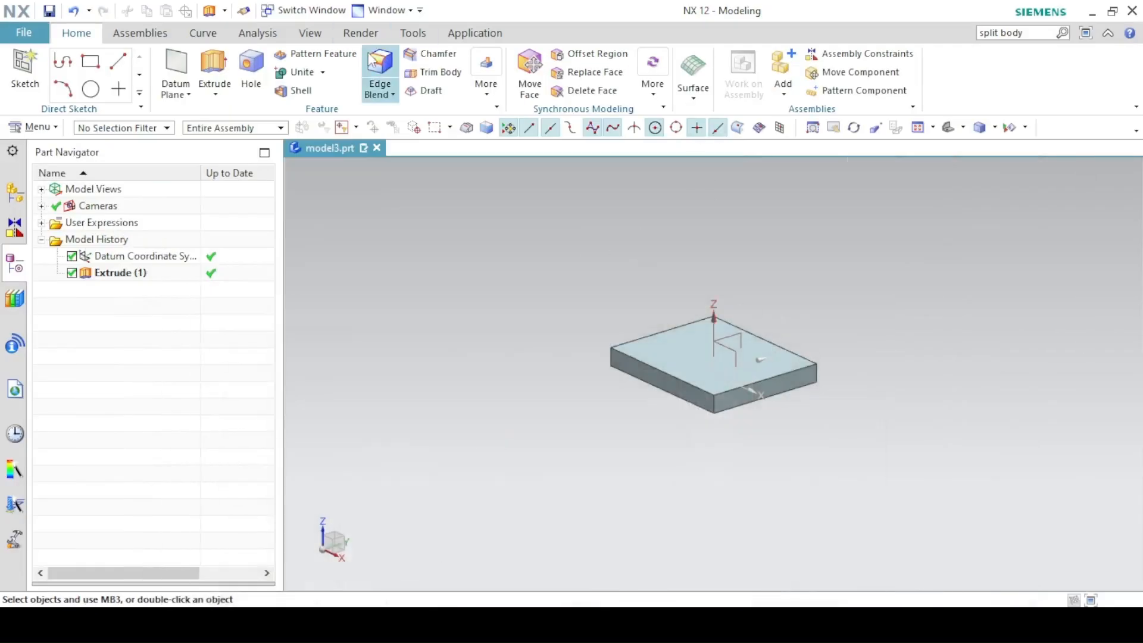
# Round the plate's four vertical corner edges with a 10 mm Edge Blend and fit the view.
pyautogui.click(379, 71)
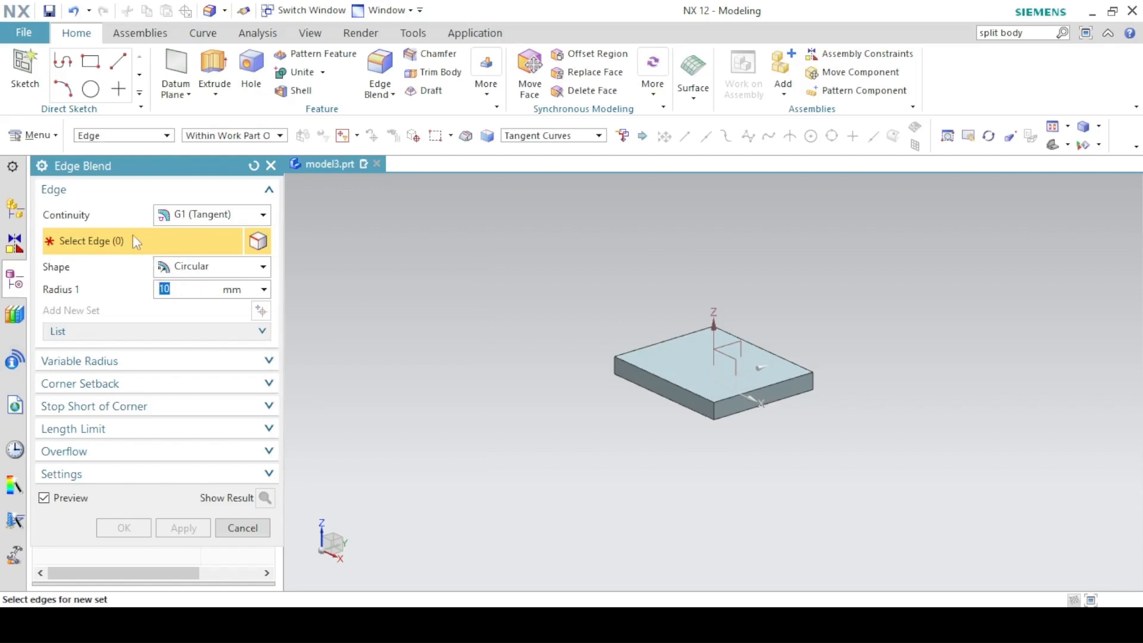
pyautogui.click(714, 409)
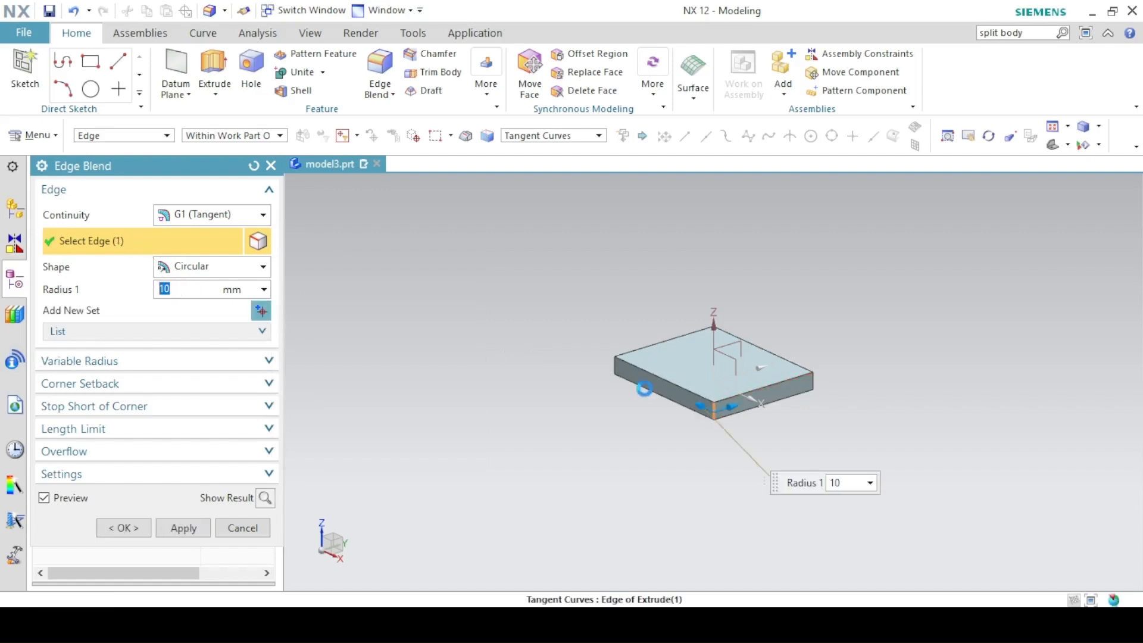
pyautogui.click(615, 370)
pyautogui.click(812, 378)
pyautogui.moveTo(824, 324); pyautogui.dragTo(740, 327, button='middle')
pyautogui.click(753, 320)
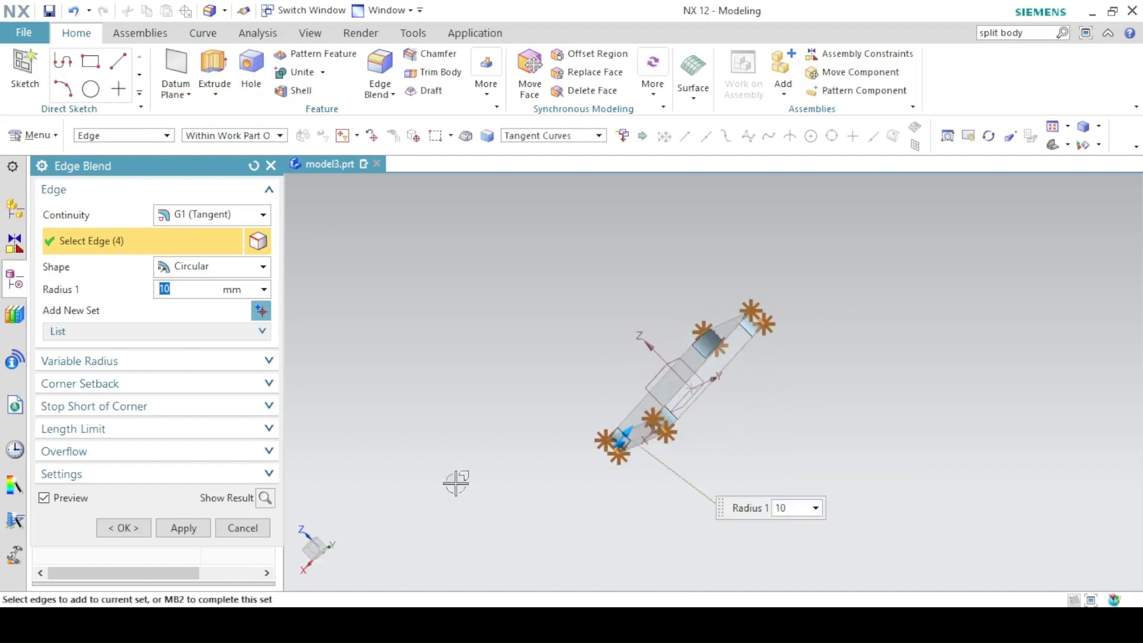
pyautogui.click(151, 529)
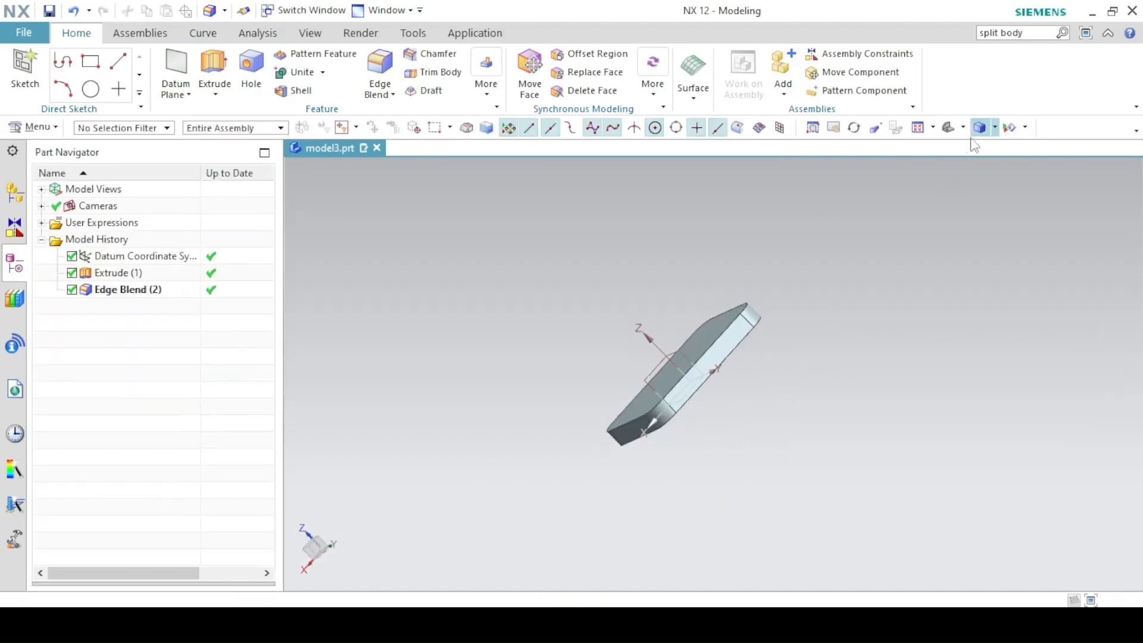
pyautogui.click(980, 127)
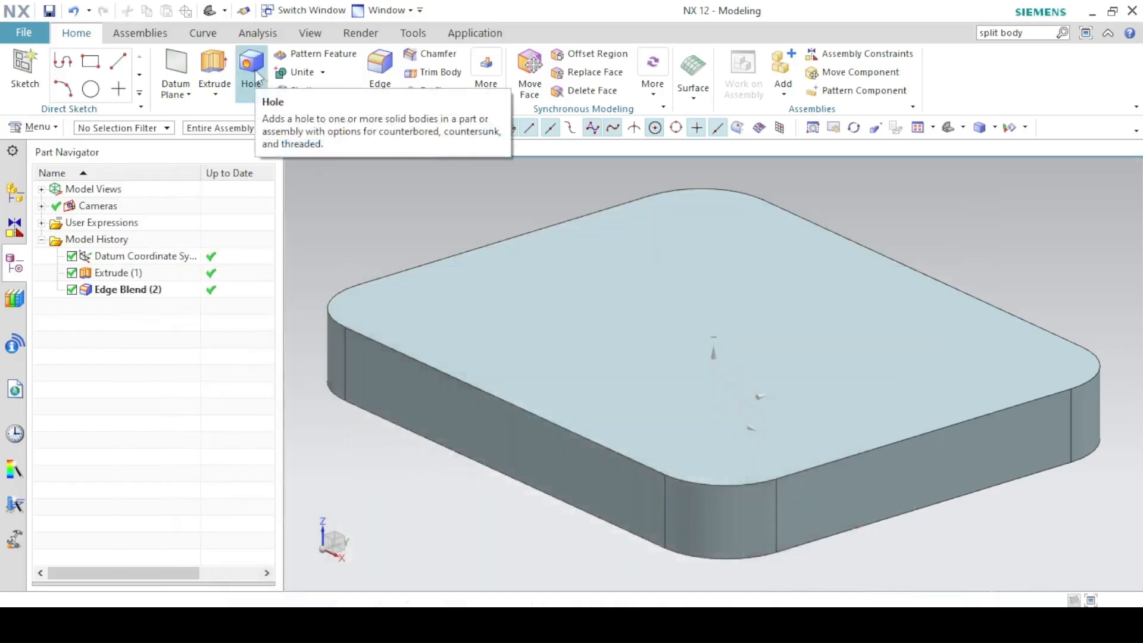
# Set up a General, Normal to Face, Simple hole with Through Body depth and start its placement sketch.
pyautogui.click(257, 78)
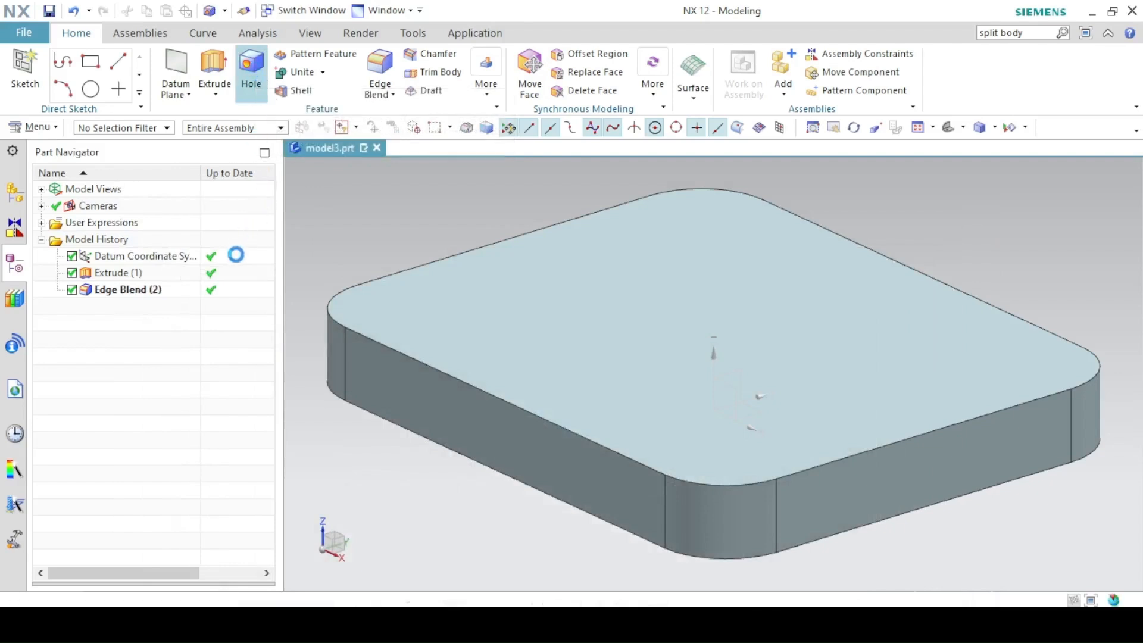
pyautogui.click(104, 201)
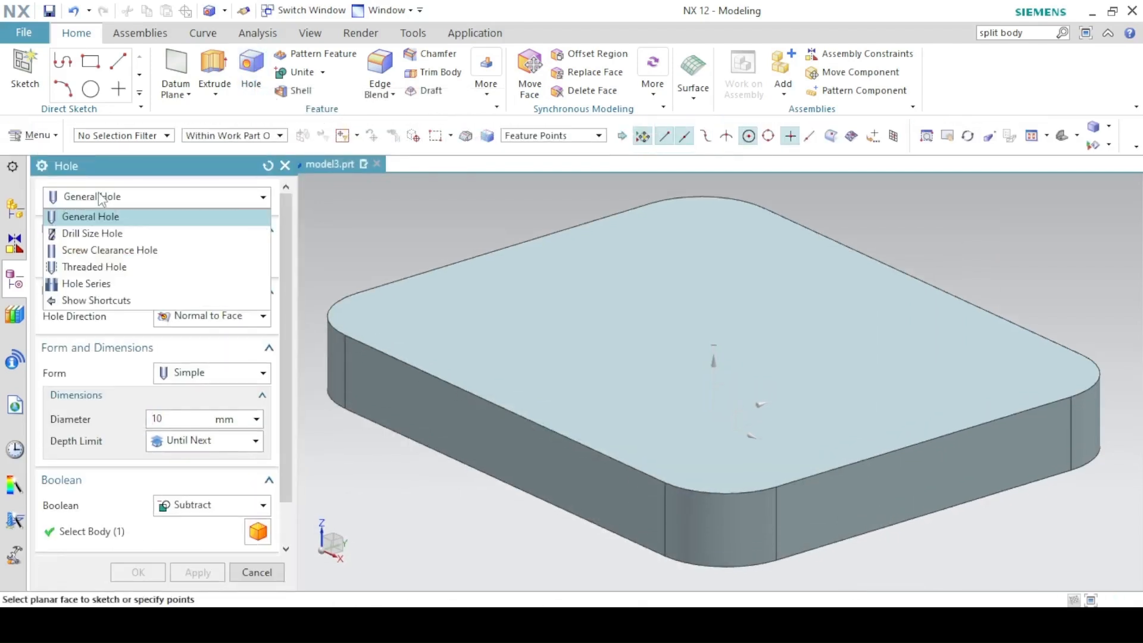
pyautogui.click(100, 200)
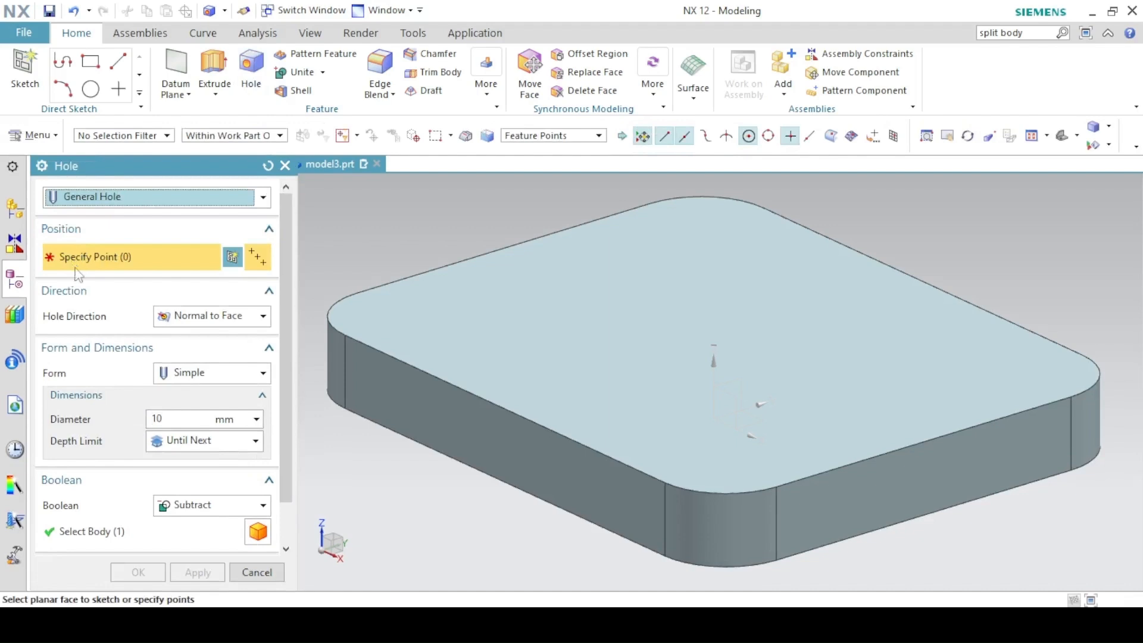
pyautogui.click(165, 322)
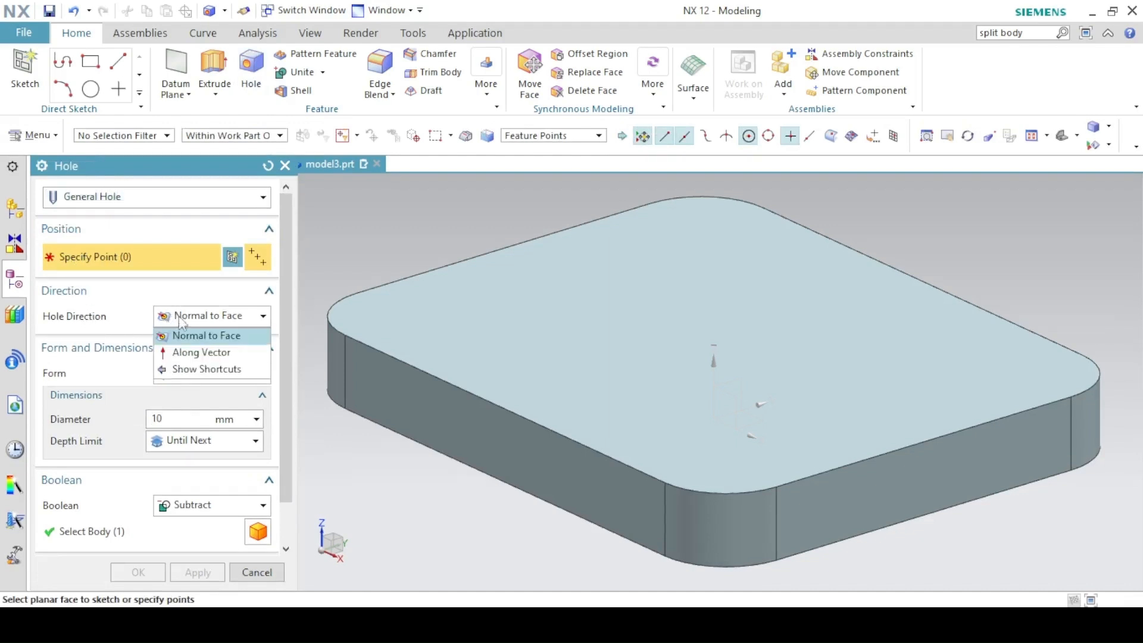
pyautogui.click(182, 331)
pyautogui.click(177, 375)
pyautogui.click(174, 392)
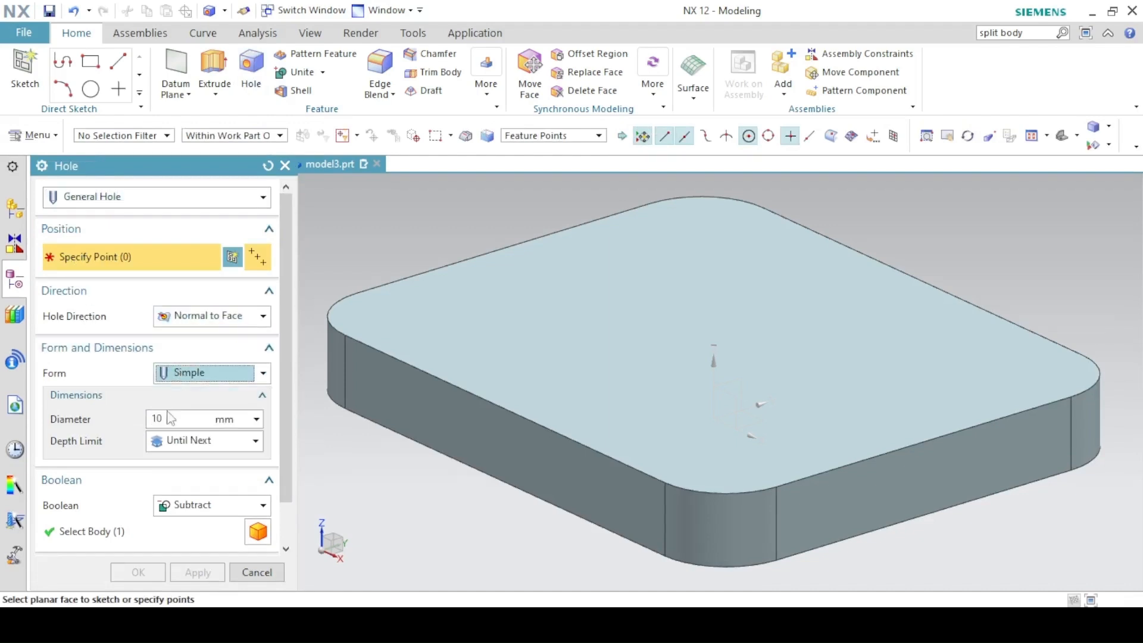
pyautogui.click(172, 444)
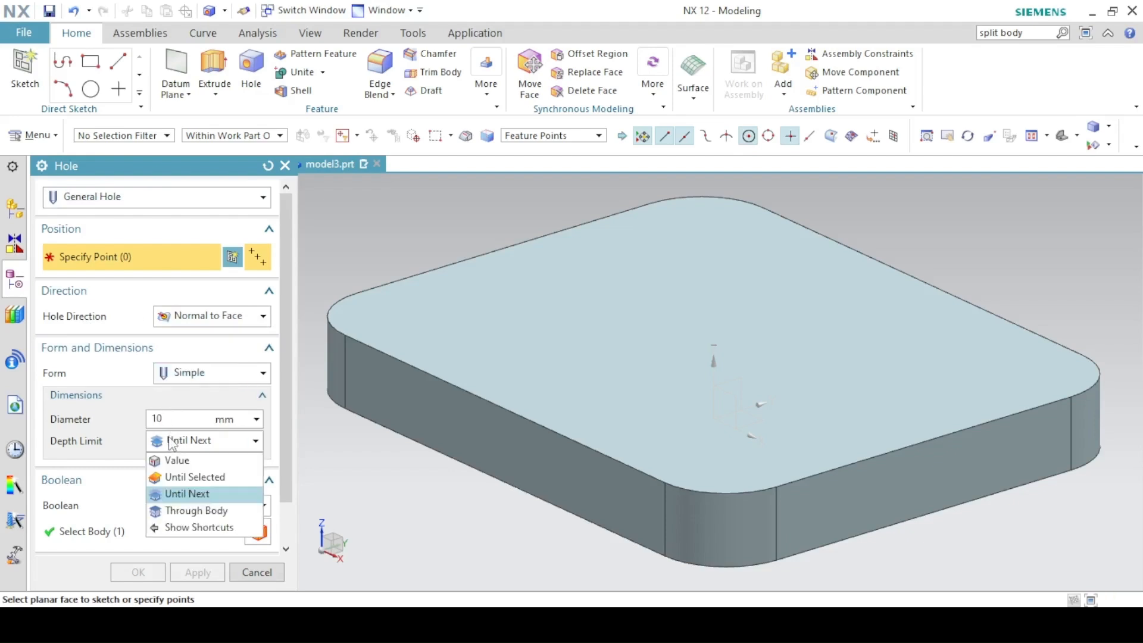
pyautogui.click(188, 512)
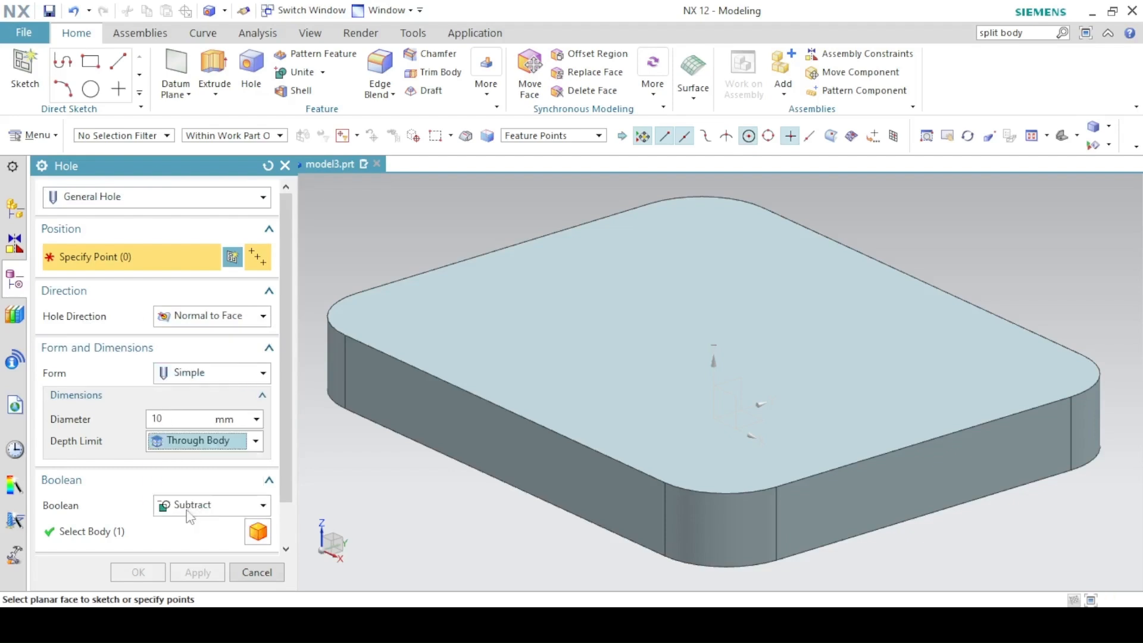
pyautogui.click(232, 257)
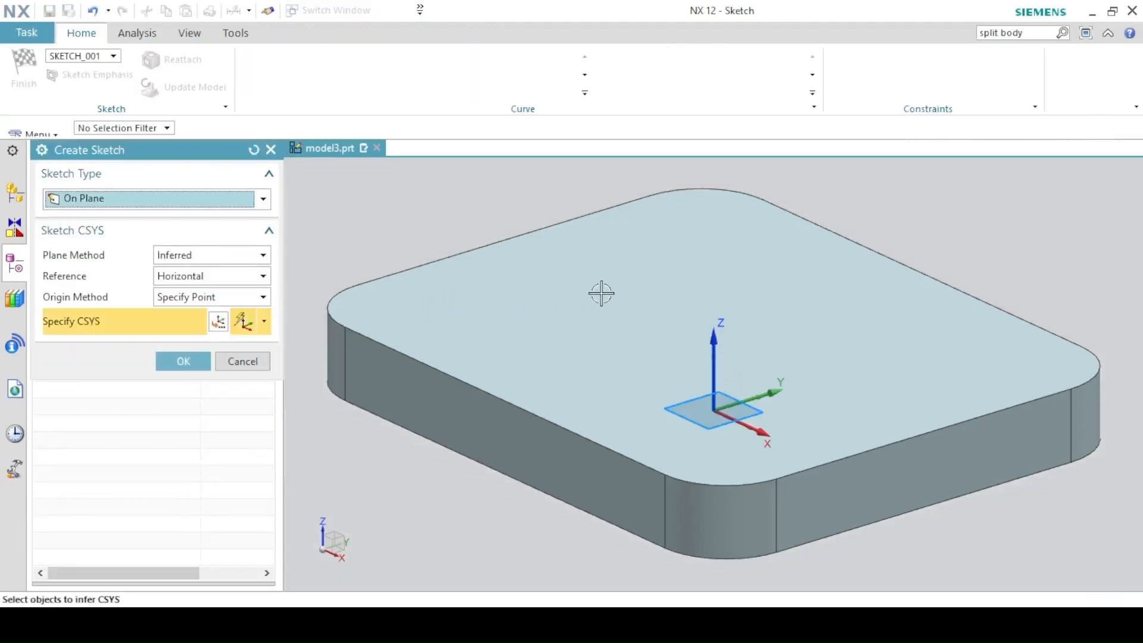
# On the plate's top face, place four points at the rounded corners' arc centres and finish the sketch.
pyautogui.click(620, 287)
pyautogui.click(183, 362)
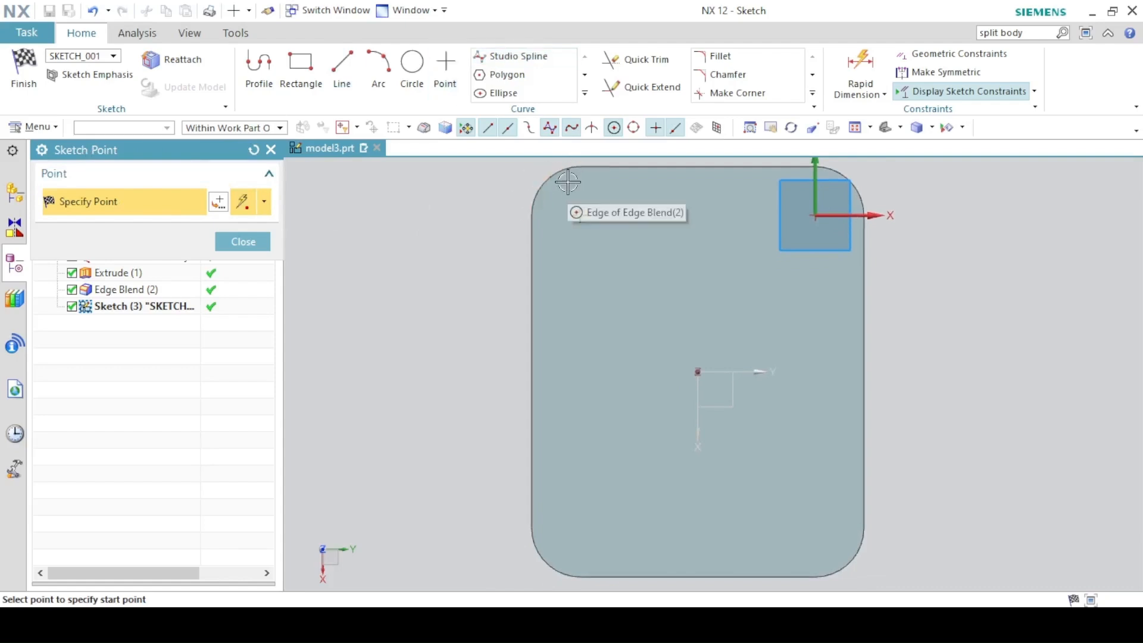
pyautogui.click(579, 213)
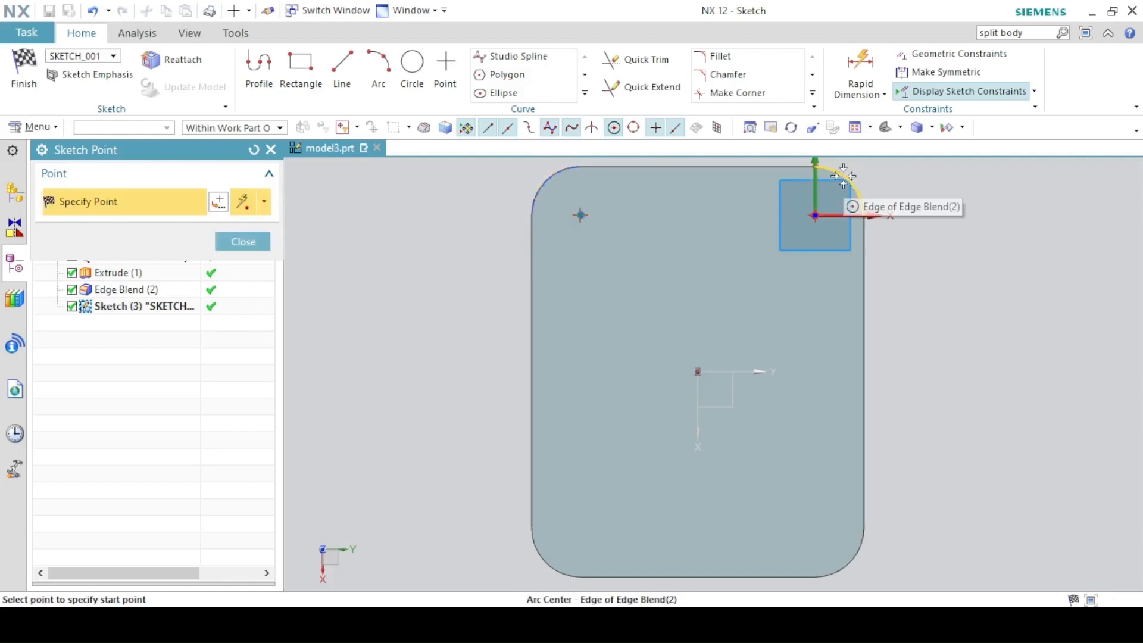
pyautogui.click(816, 215)
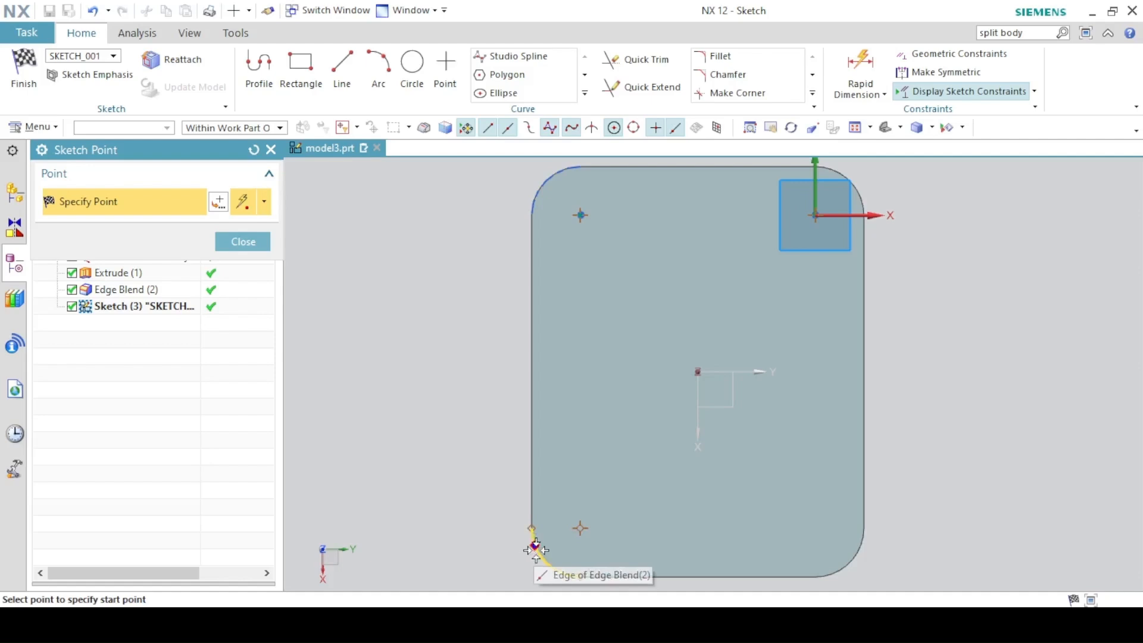
pyautogui.click(581, 528)
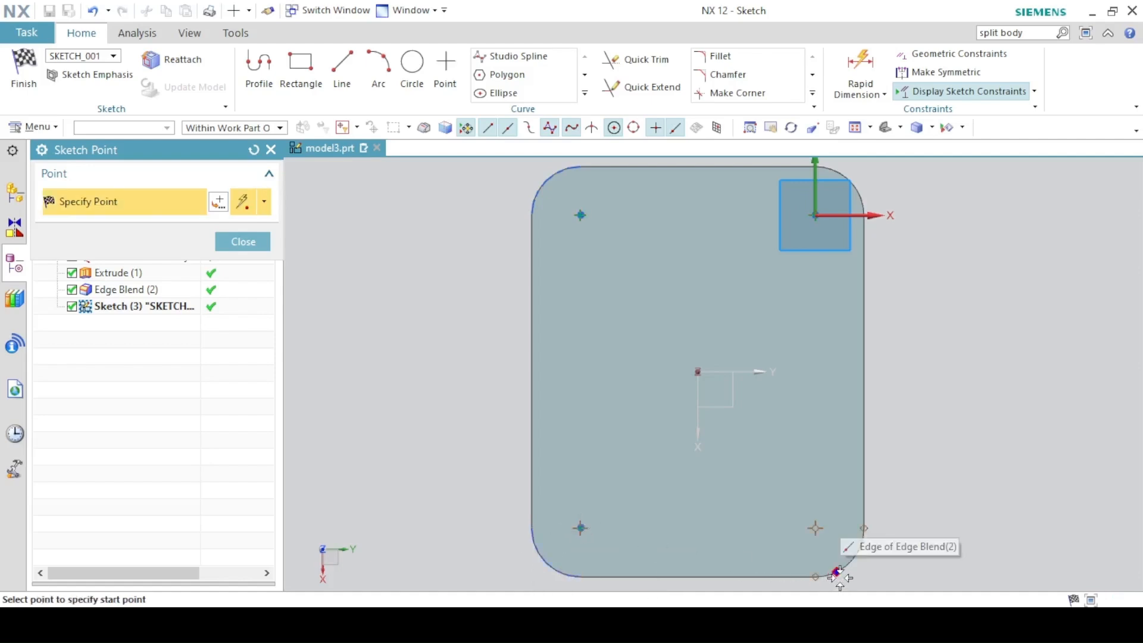
pyautogui.click(815, 528)
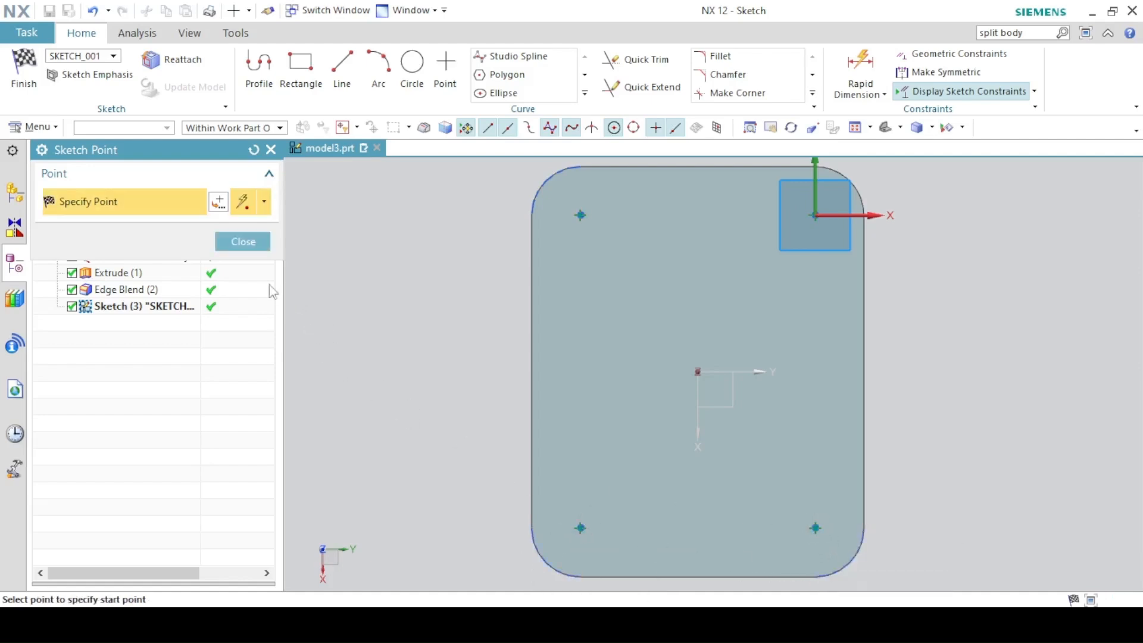
pyautogui.click(243, 244)
pyautogui.click(24, 70)
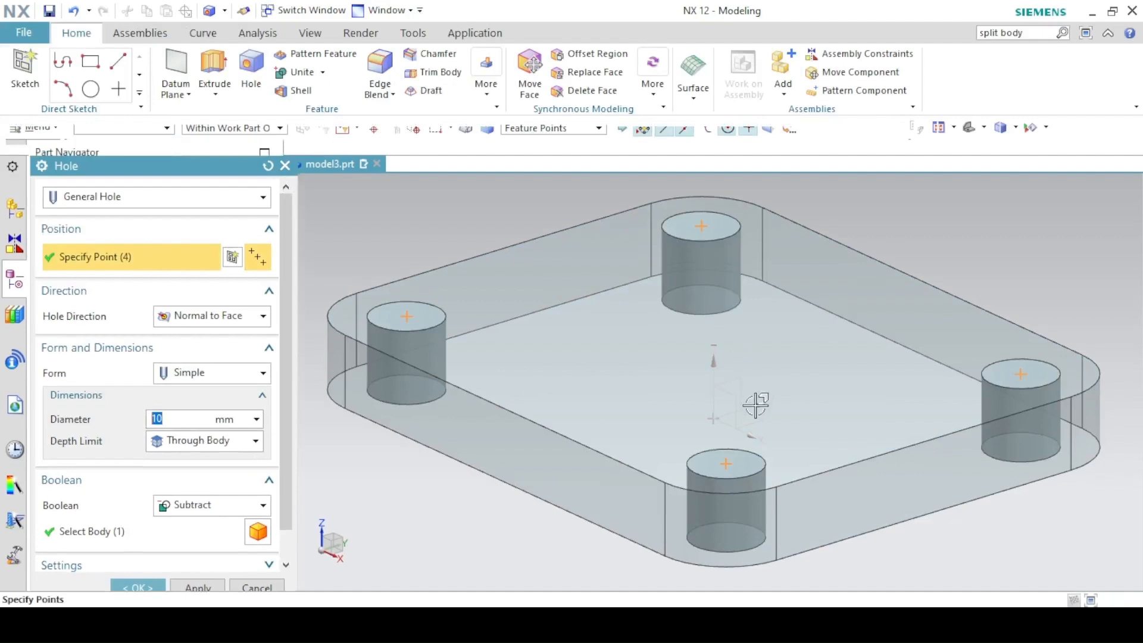
# Confirm the Hole dialog to cut the four 10 mm through holes in the plate.
pyautogui.click(133, 572)
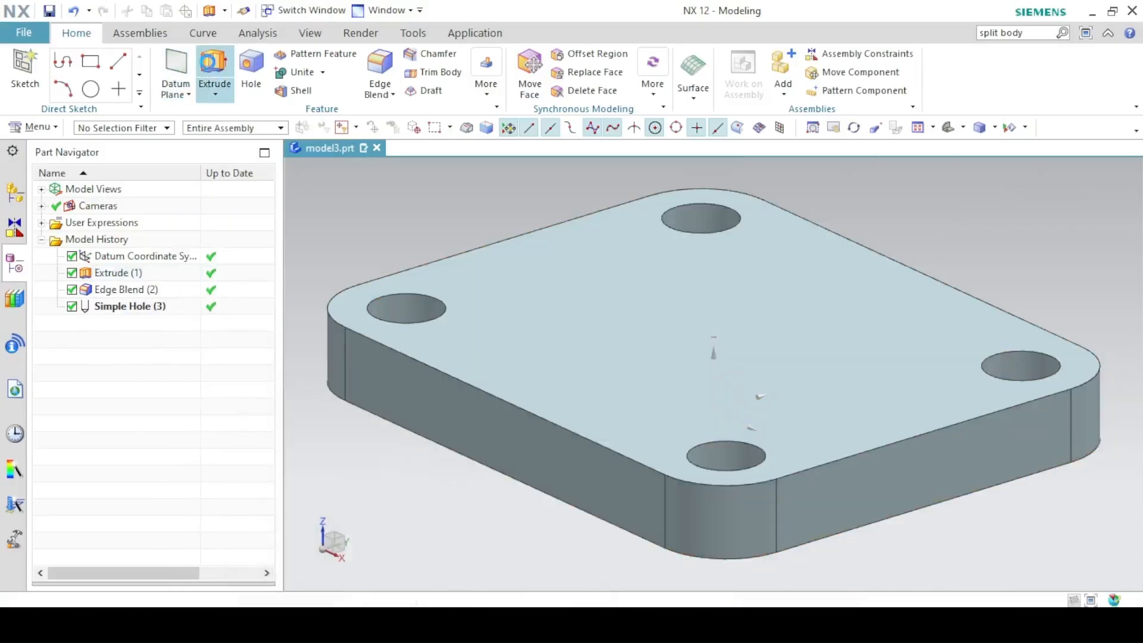
# Start a new extrusion sketched on the plate's top face, checking the drawing PDF for dimensions.
pyautogui.click(215, 73)
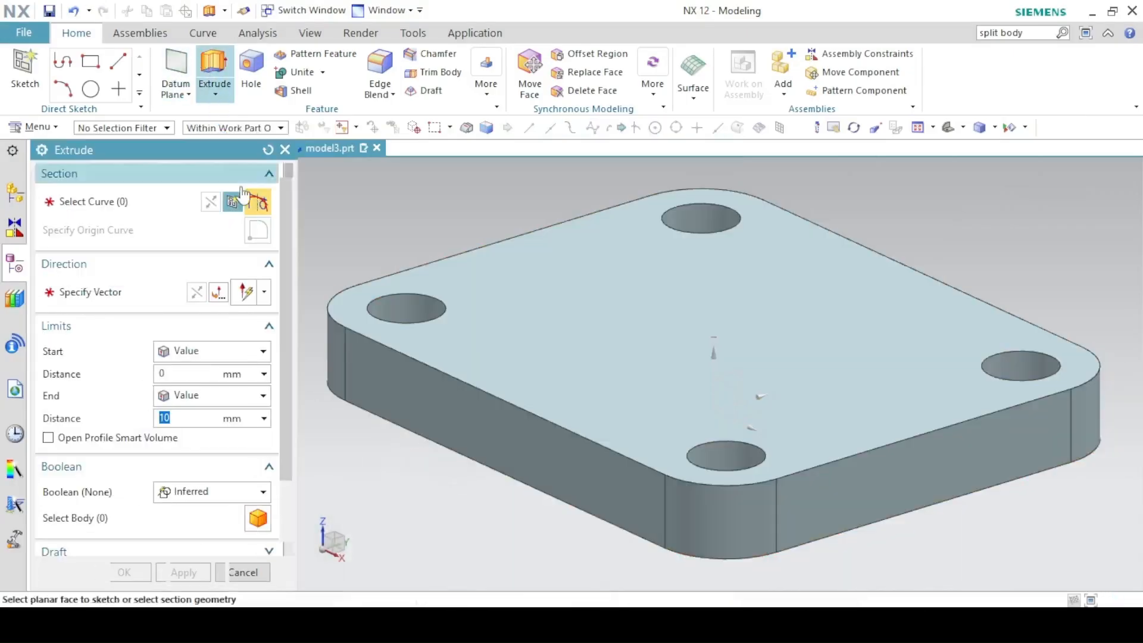
pyautogui.click(232, 225)
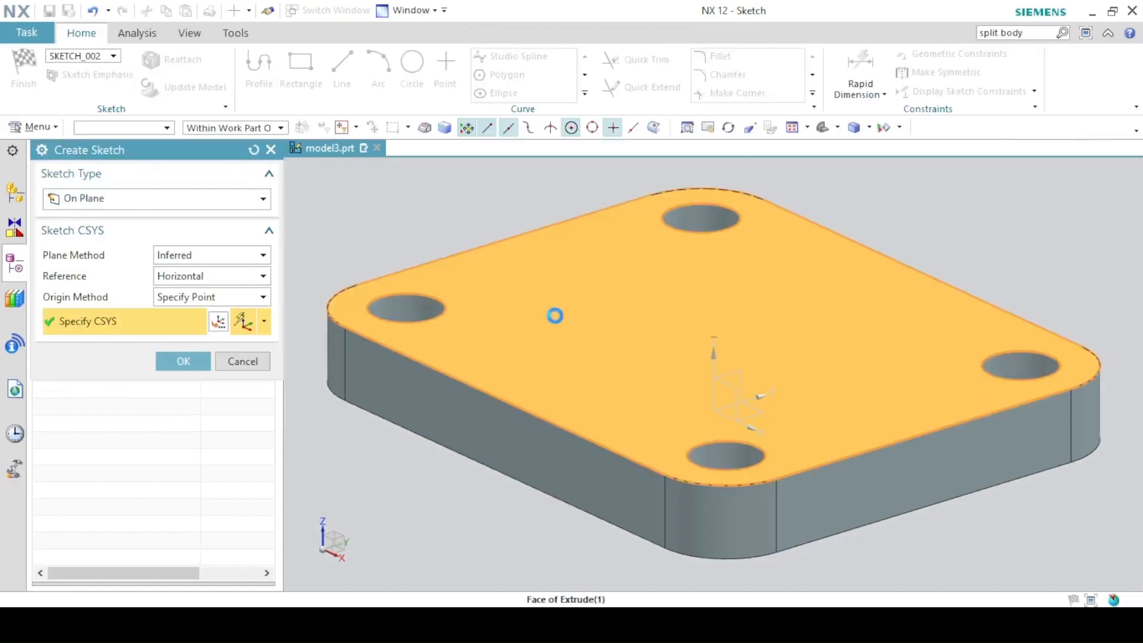
pyautogui.click(554, 314)
pyautogui.click(184, 361)
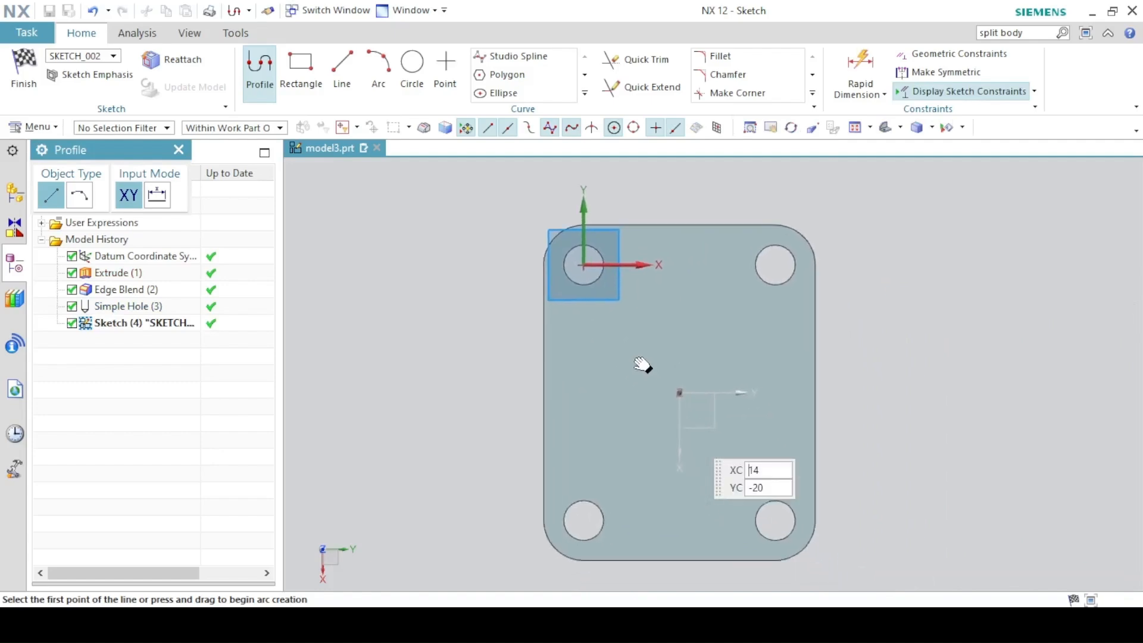
pyautogui.hotkey('alt', 'Tab')
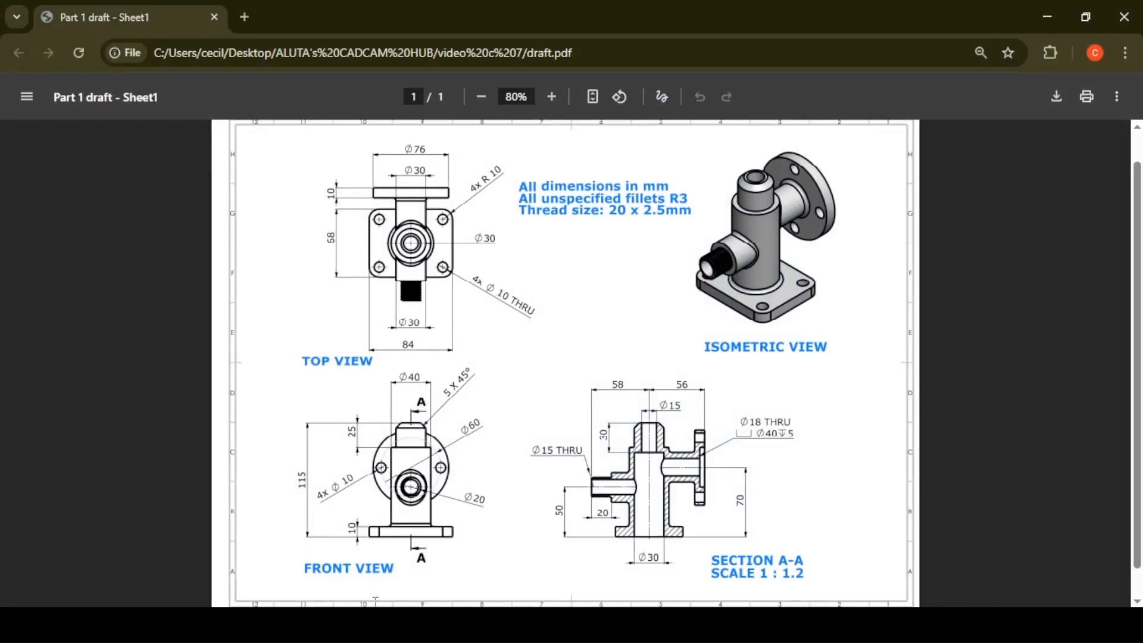
pyautogui.hotkey('alt', 'Tab')
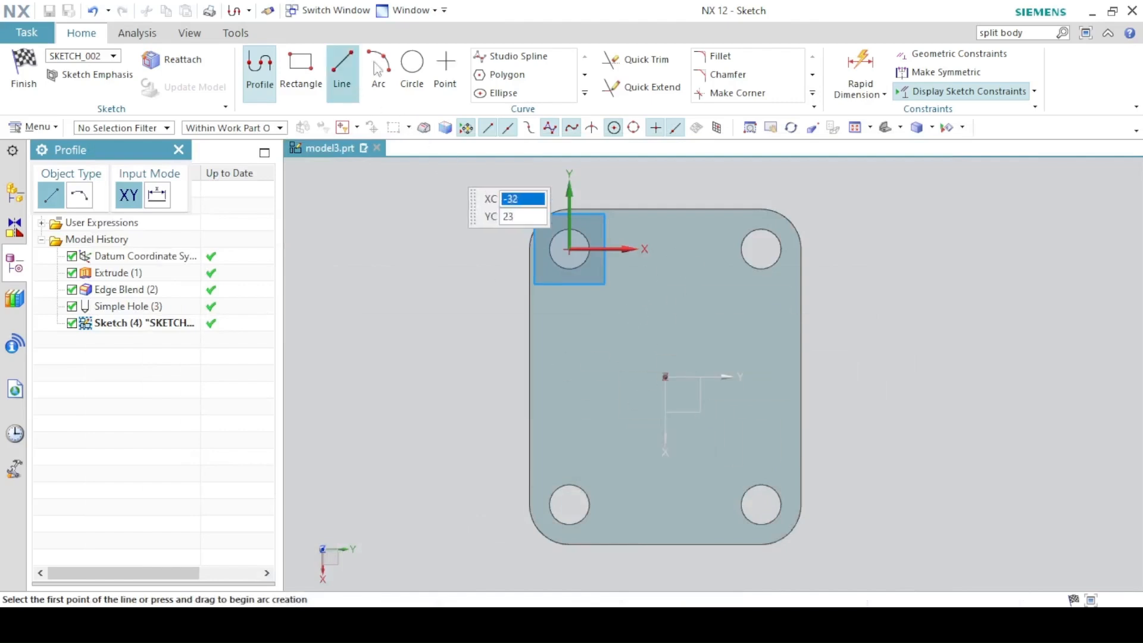
pyautogui.click(411, 74)
# Draw a Ø40 circle on the flange plate.
pyautogui.click(646, 360)
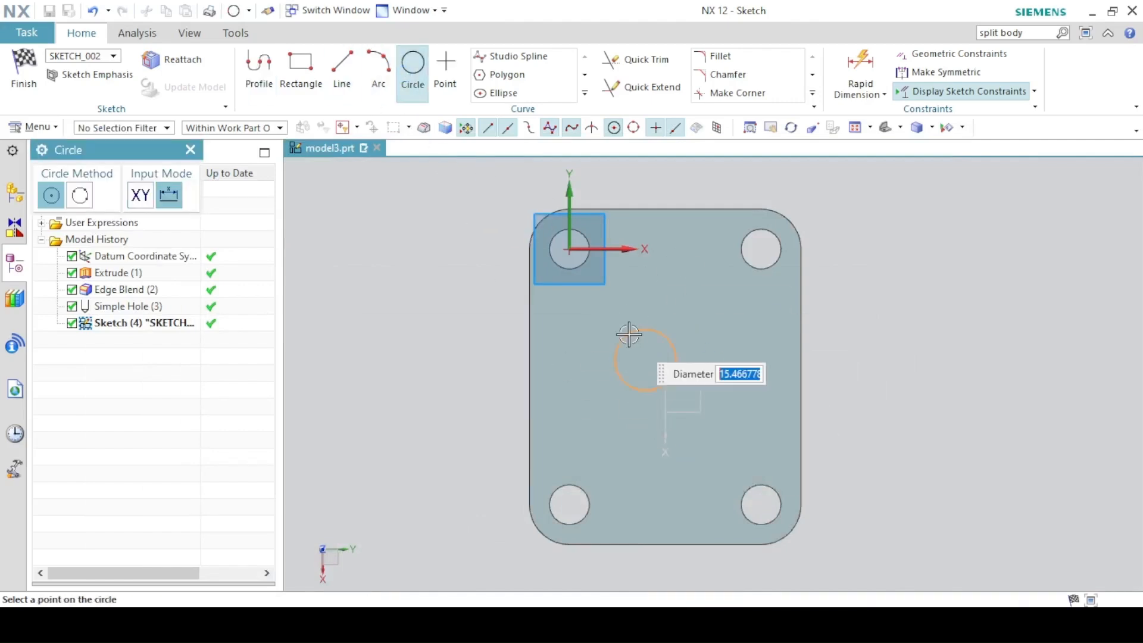
pyautogui.write('40')
pyautogui.press('Return')
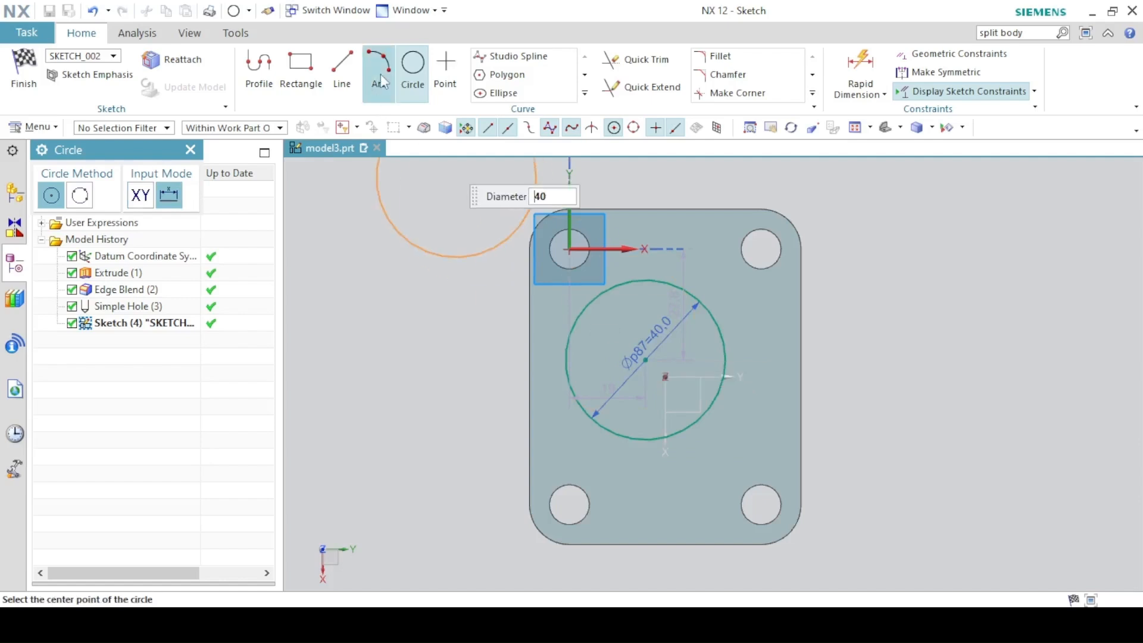
pyautogui.click(412, 74)
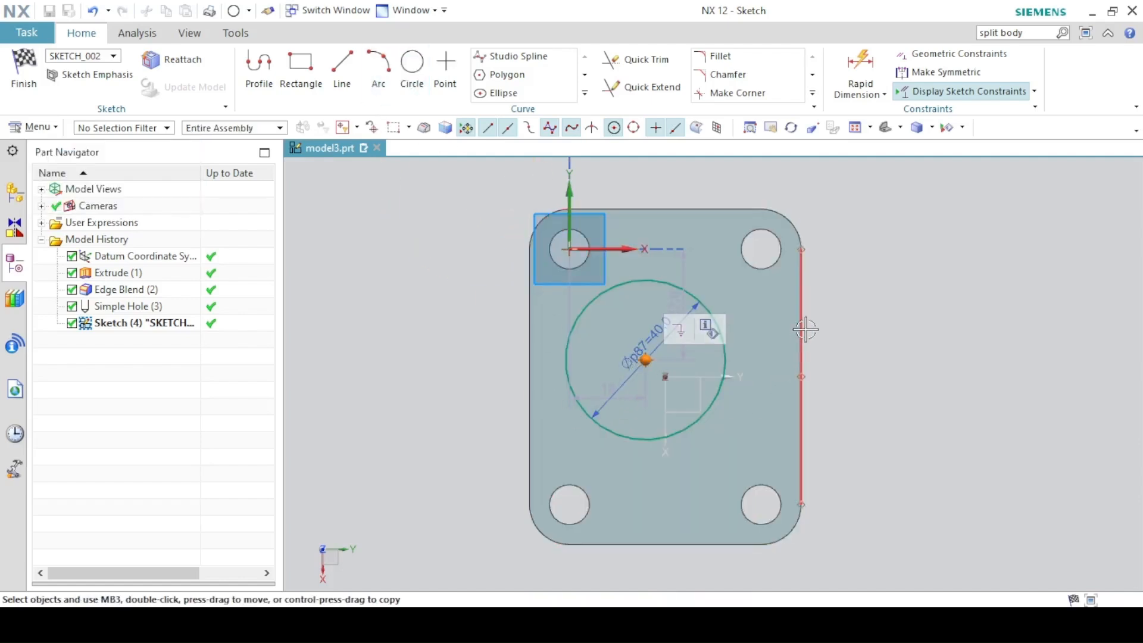
# Centre the circle on the plate by aligning it with the edge midpoints, then finish the sketch.
pyautogui.click(802, 379)
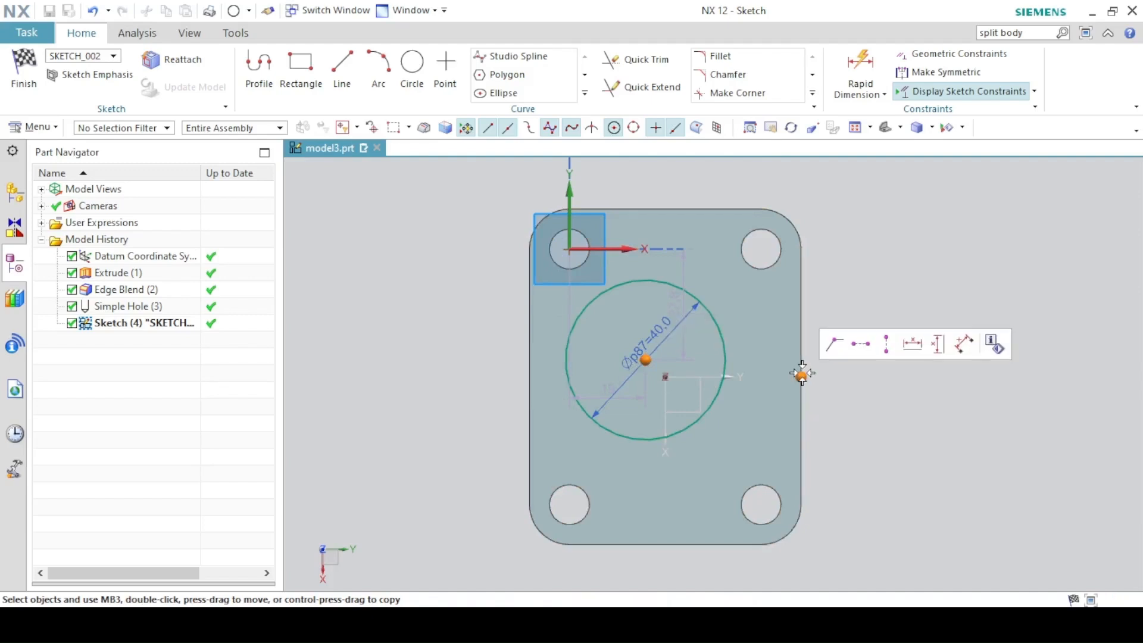
pyautogui.click(862, 345)
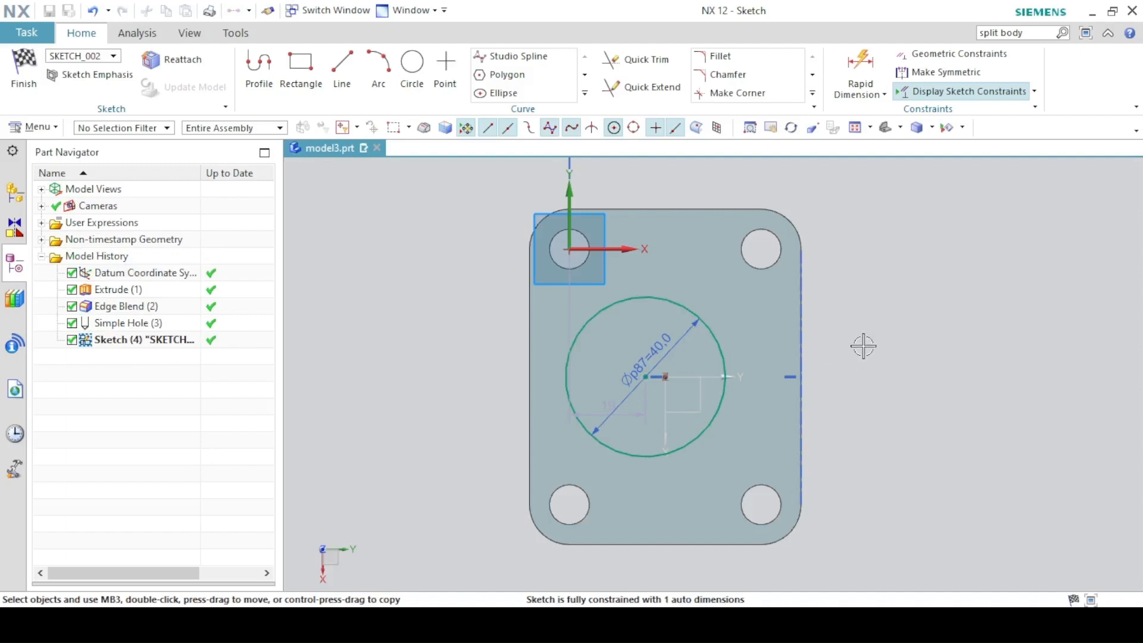
pyautogui.click(649, 376)
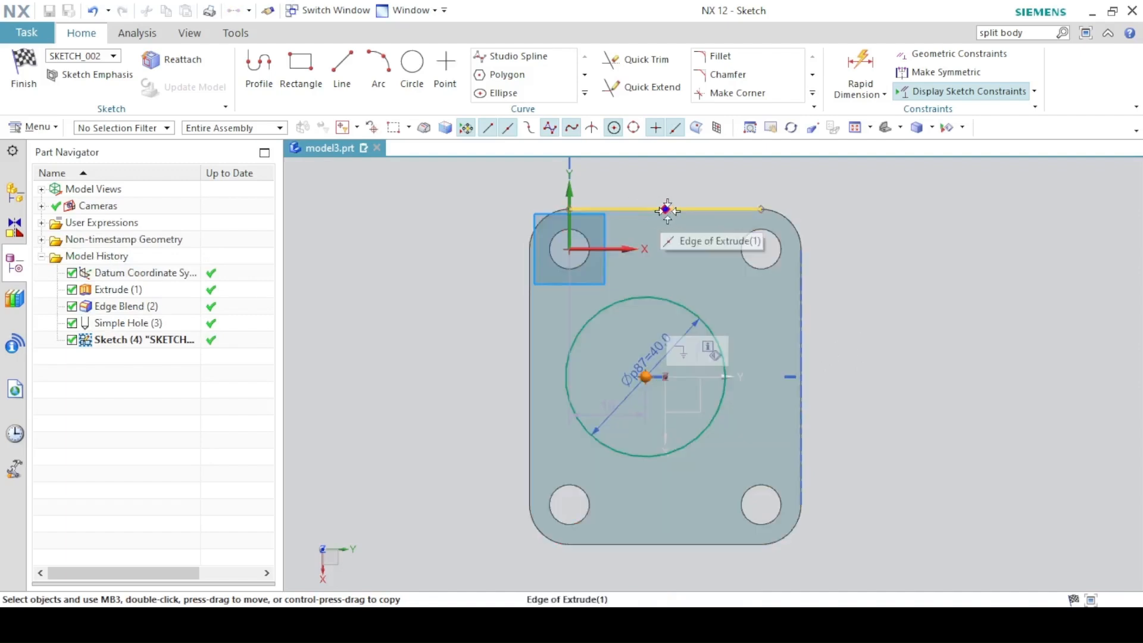
pyautogui.click(667, 209)
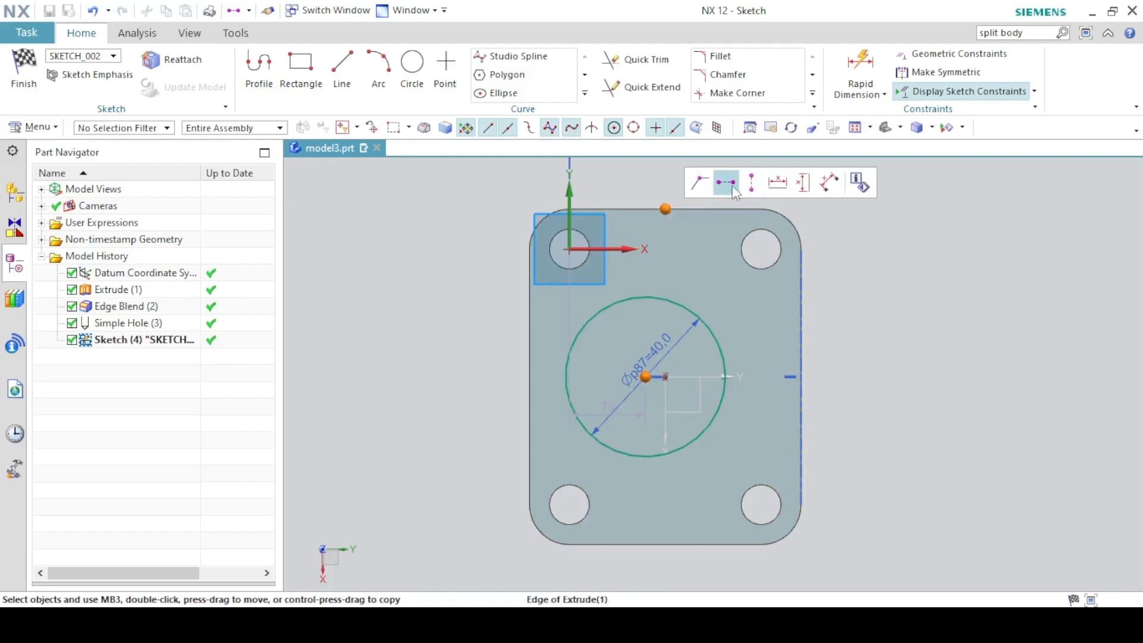
pyautogui.click(752, 182)
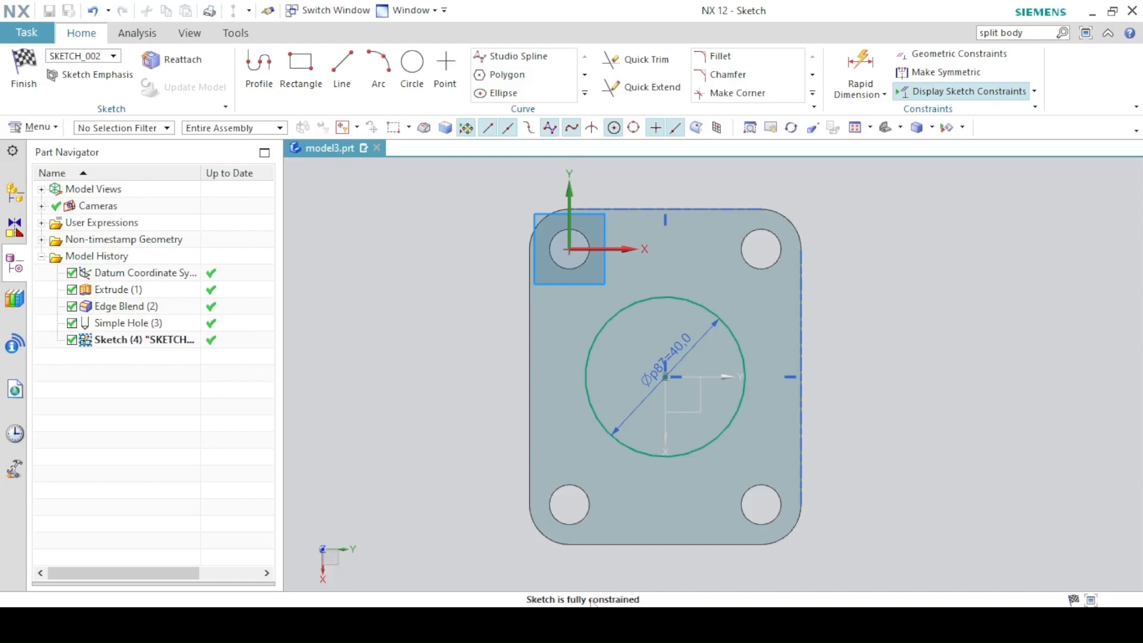
pyautogui.click(42, 94)
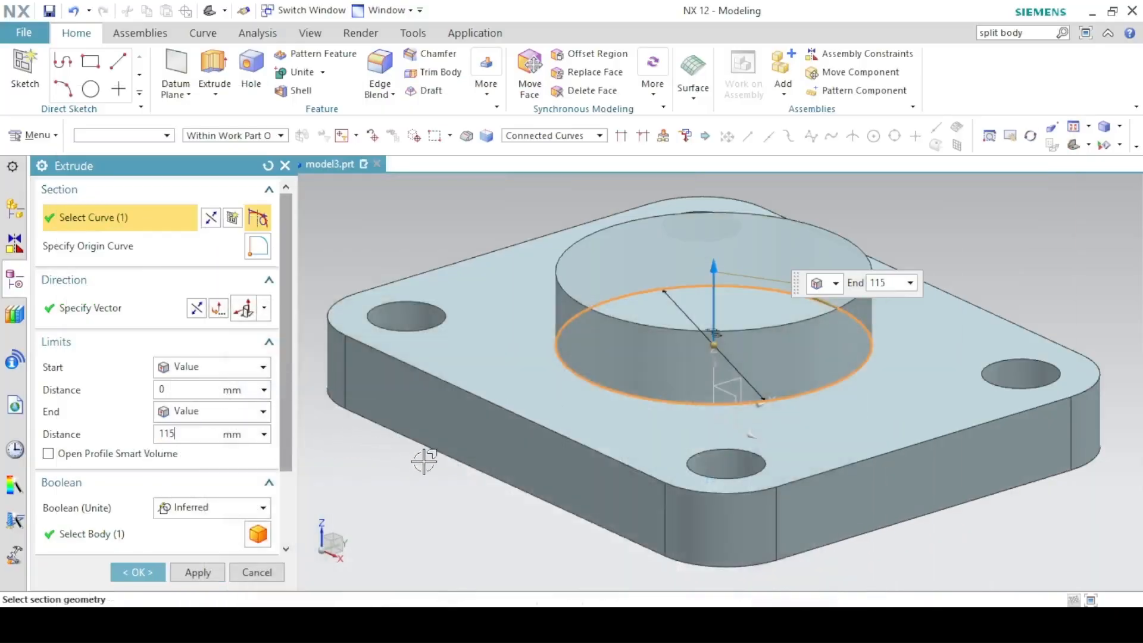
# Extrude the Ø40 circle 115-25-10 (80 mm) upward, united with the plate.
pyautogui.write('-25')
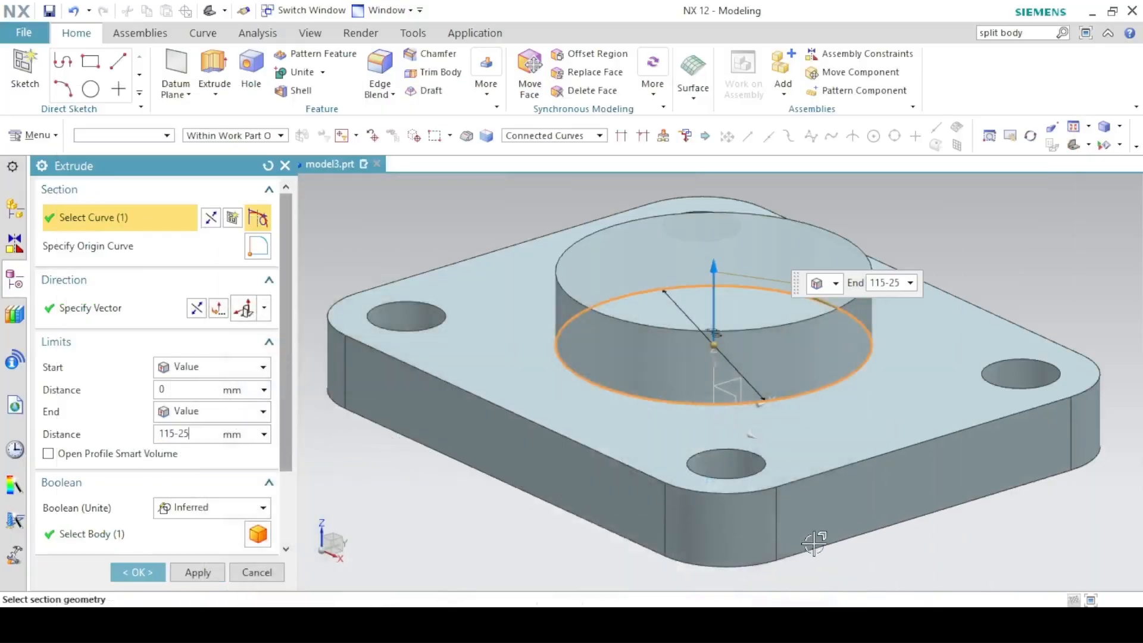
pyautogui.write('-10')
pyautogui.press('Return')
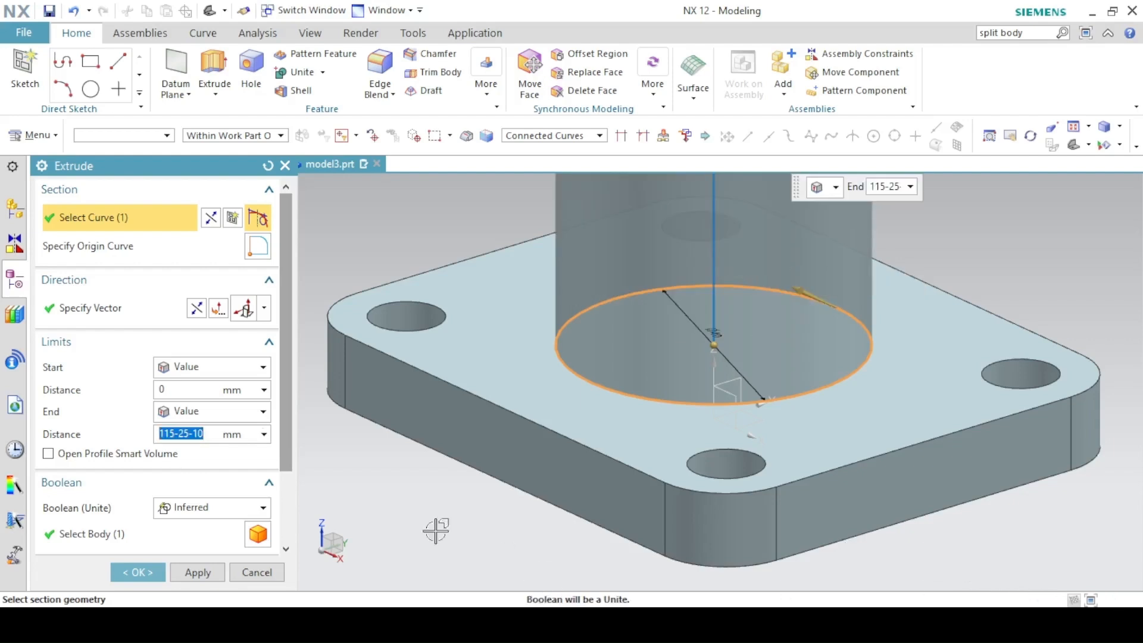
pyautogui.click(164, 512)
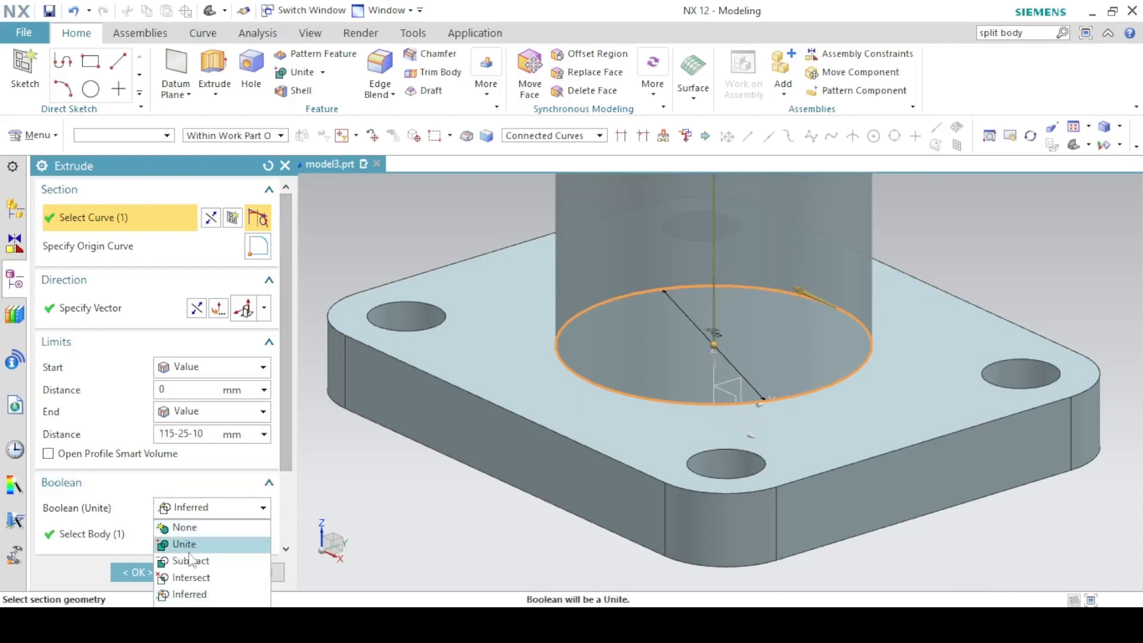
pyautogui.click(185, 544)
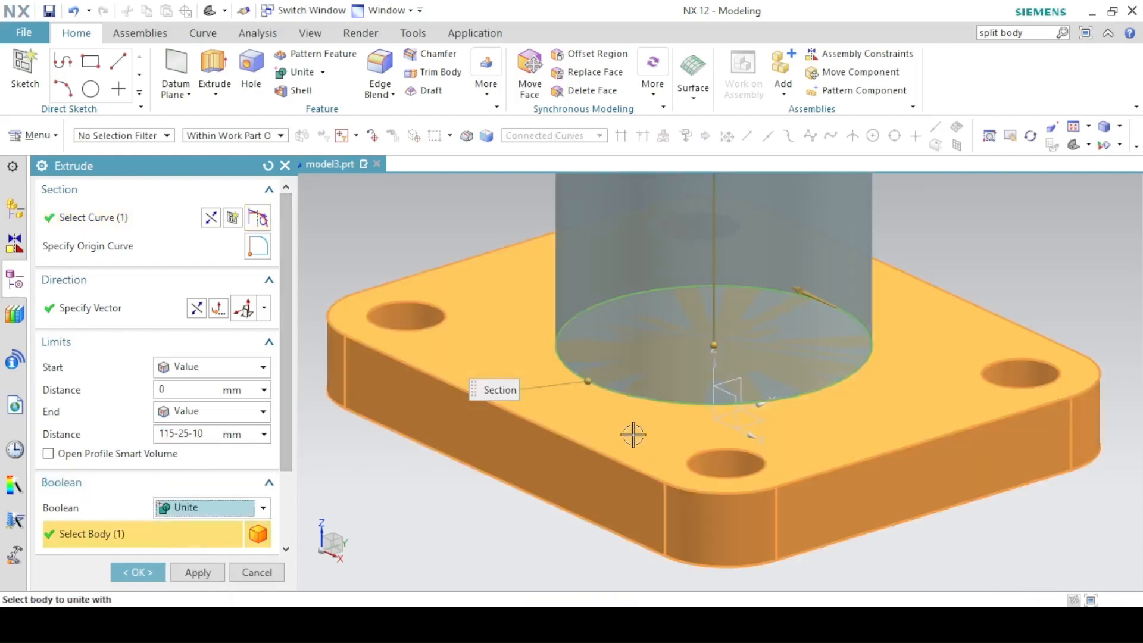
pyautogui.click(188, 572)
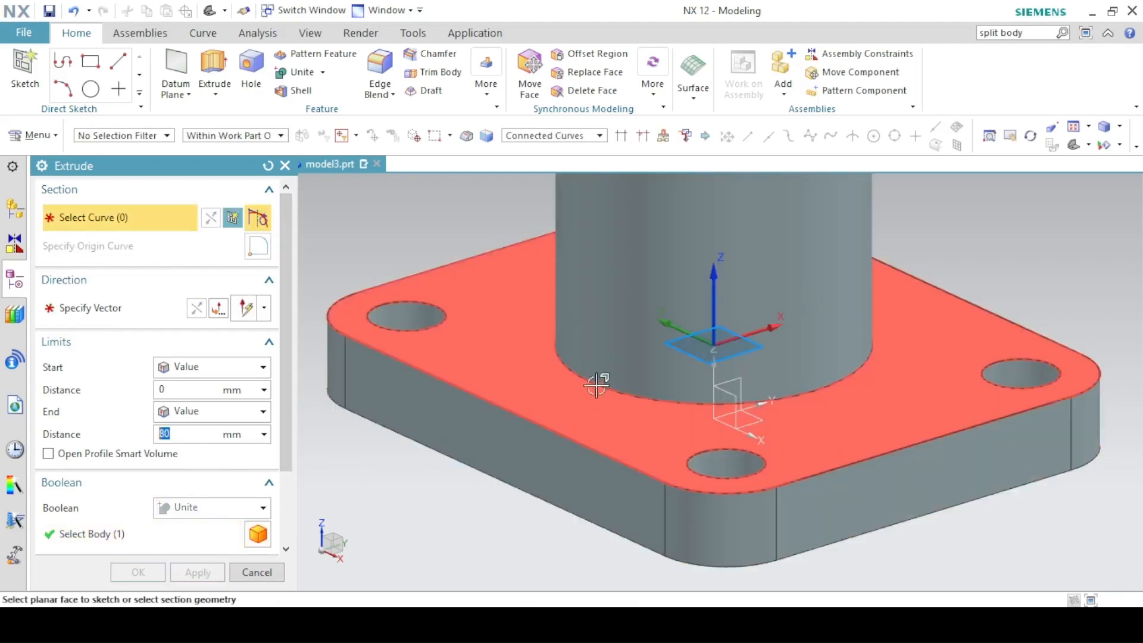
# Fit the whole part in view and compare it against the PDF drawing.
pyautogui.click(1054, 145)
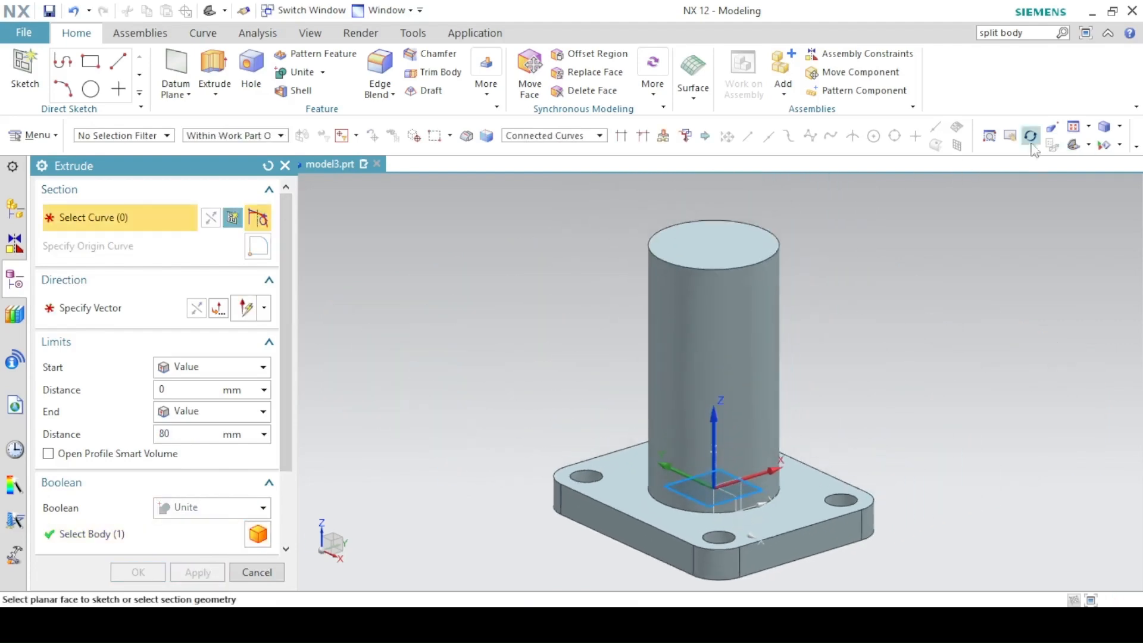
pyautogui.hotkey('alt', 'Tab')
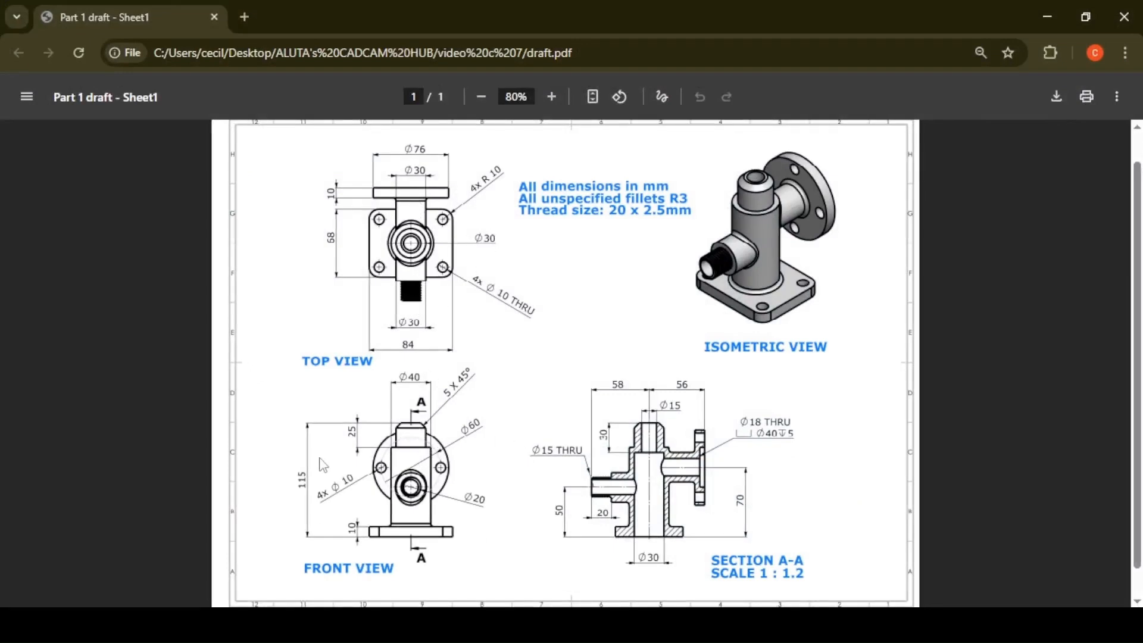
pyautogui.hotkey('alt', 'Tab')
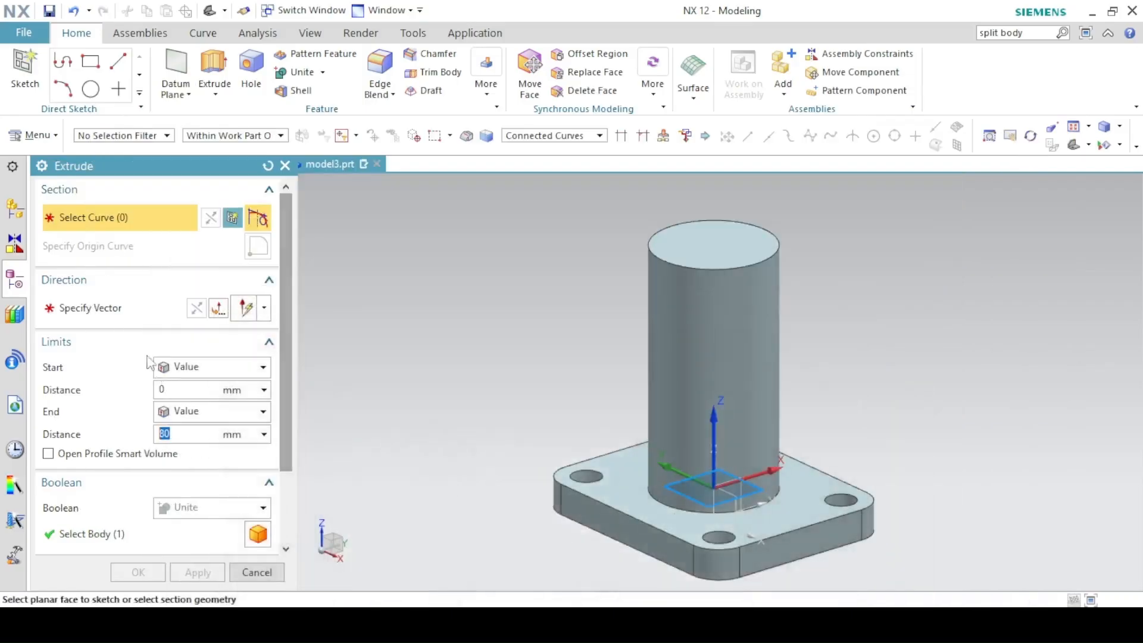
# Sketch a Ø30 circle at the origin on the cylinder's top face.
pyautogui.click(231, 219)
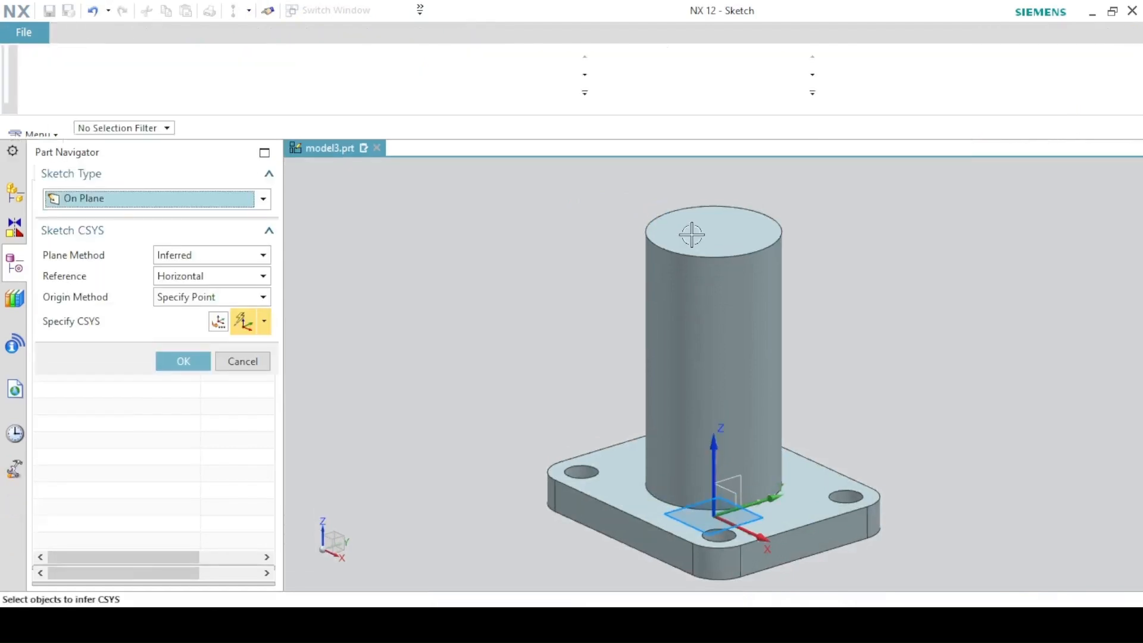
pyautogui.click(691, 234)
pyautogui.click(169, 364)
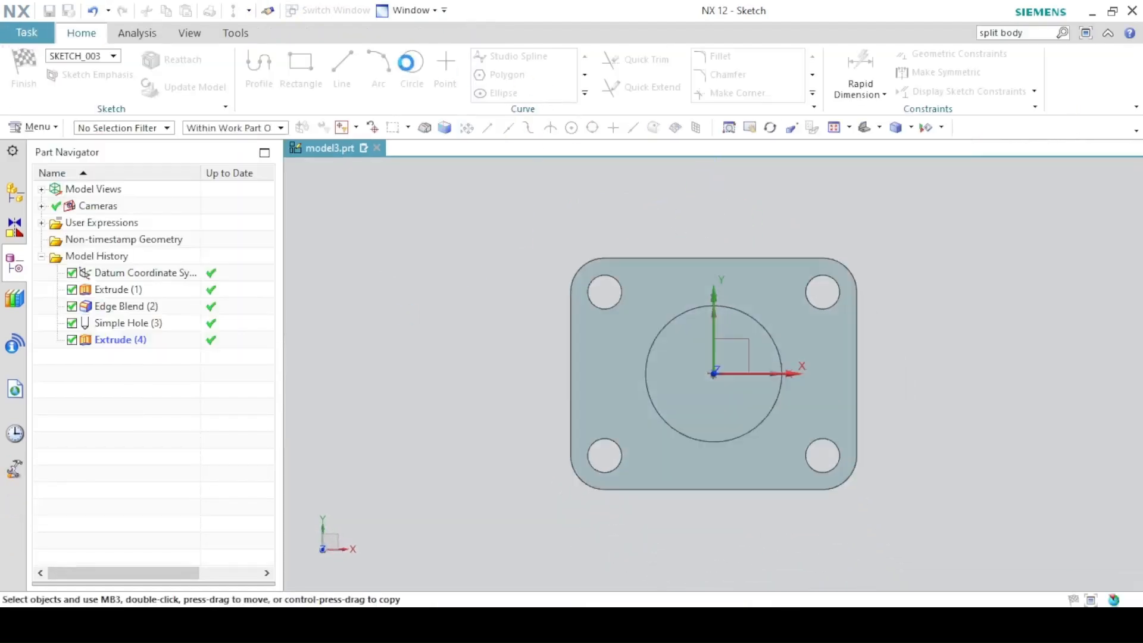
pyautogui.press('o')
pyautogui.click(711, 375)
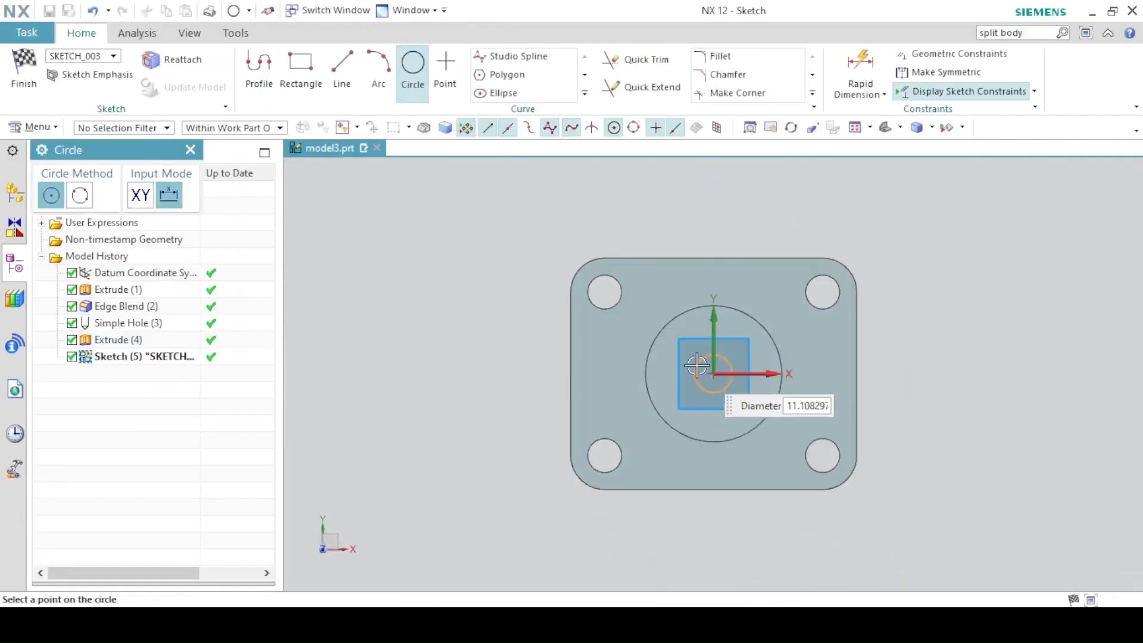
pyautogui.write('30')
pyautogui.press('Return')
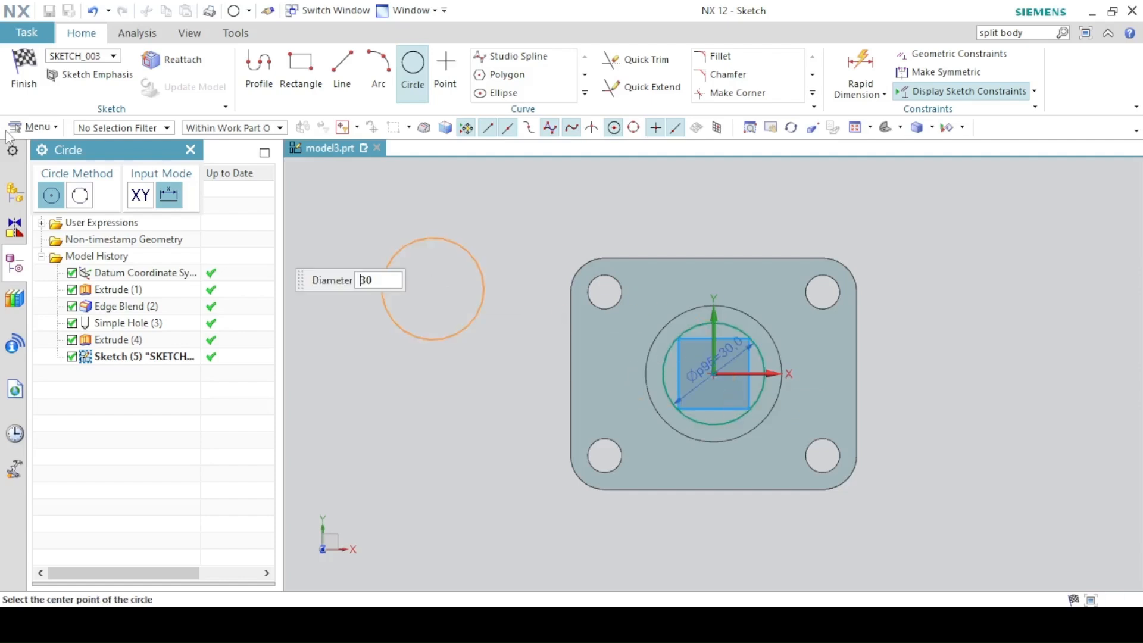
pyautogui.hotkey('ctrl', 'q')
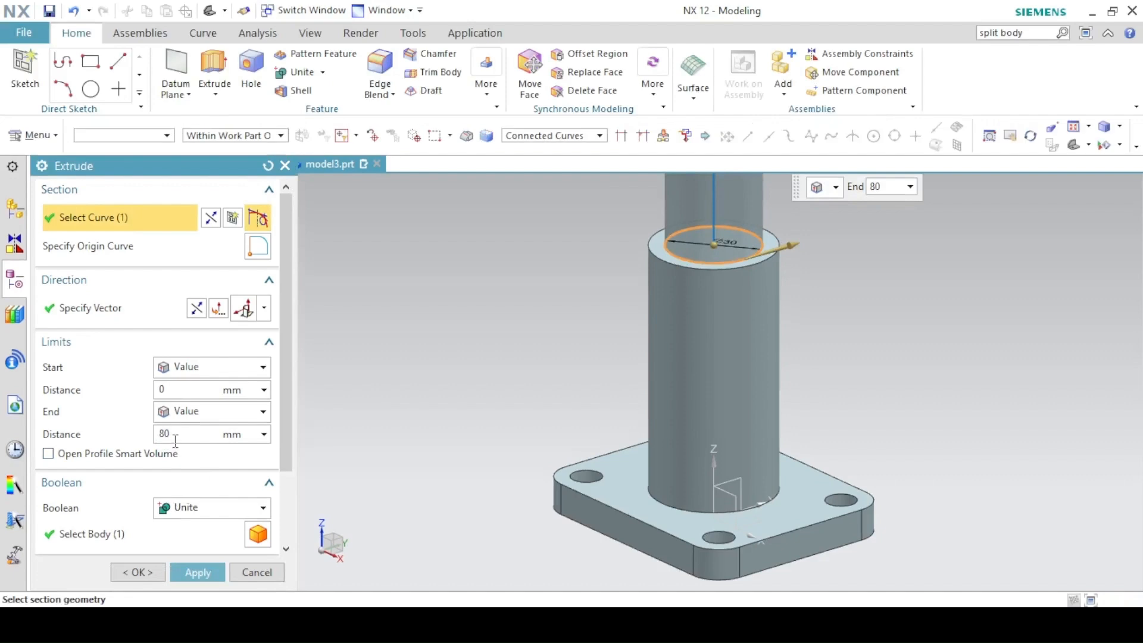
# Extrude the Ø30 circle 25 mm as a spigot united with the body.
pyautogui.write('5')
pyautogui.press('Return')
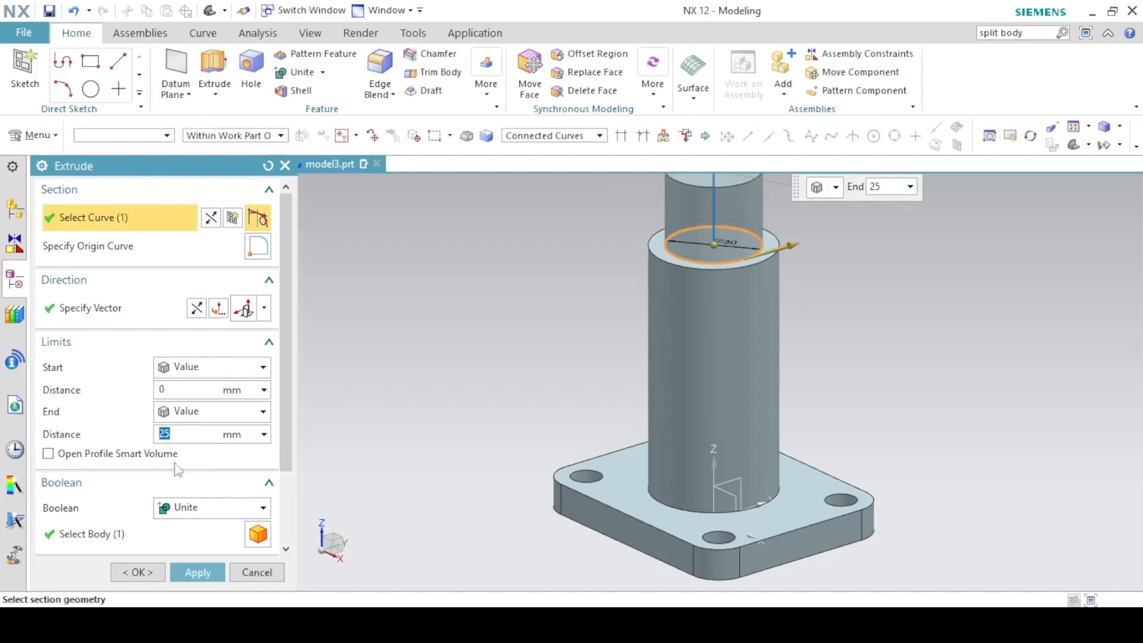
pyautogui.click(188, 522)
pyautogui.click(186, 544)
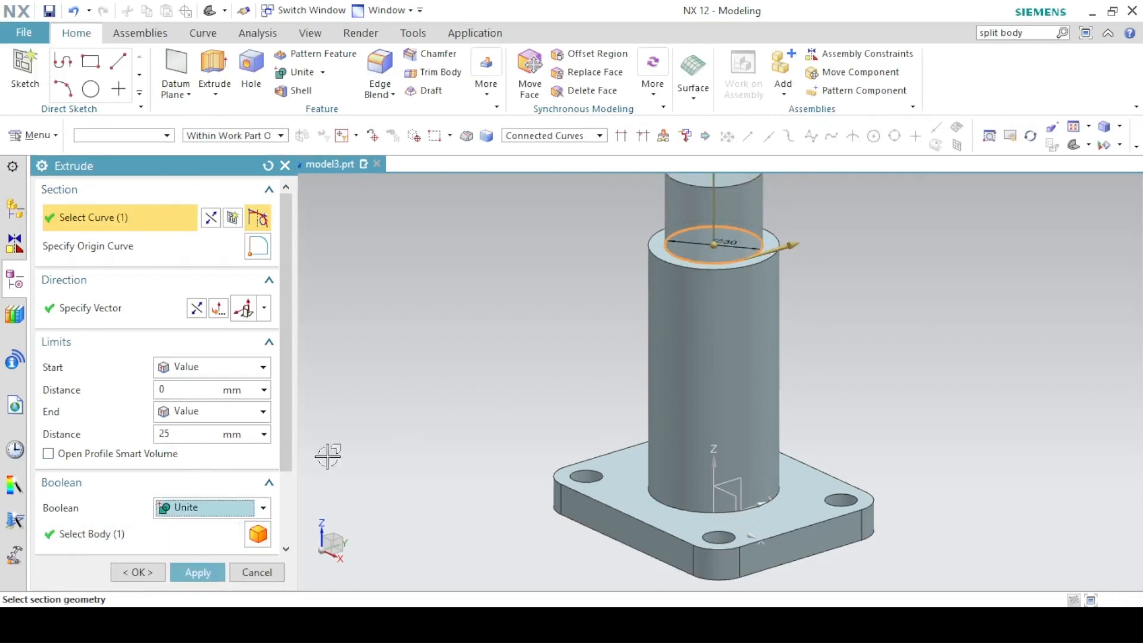
pyautogui.click(166, 573)
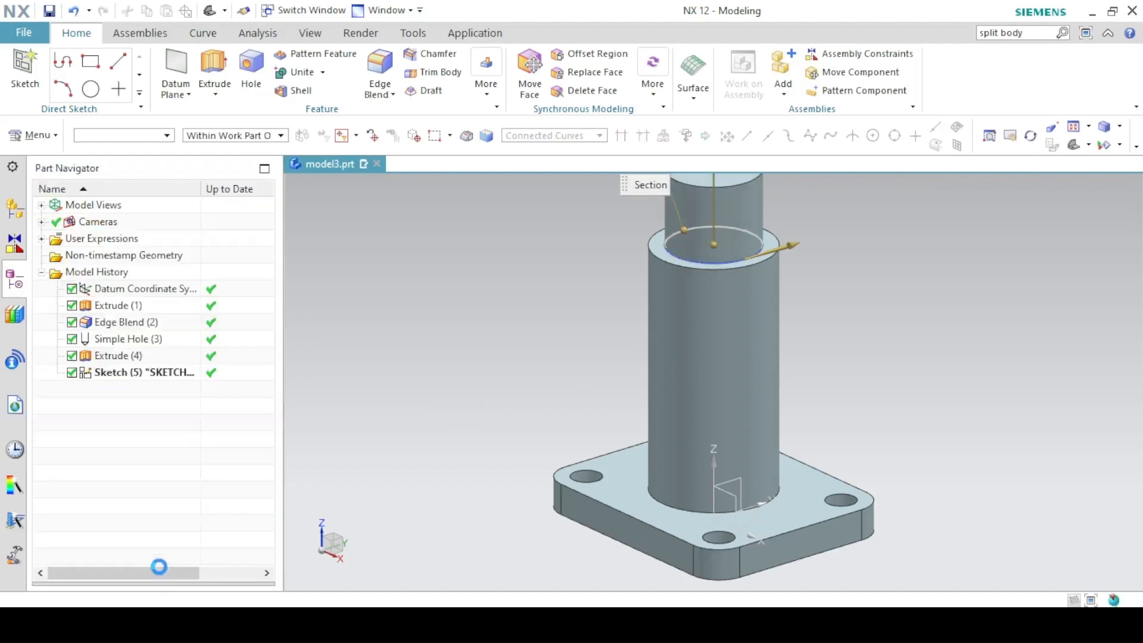
pyautogui.click(942, 129)
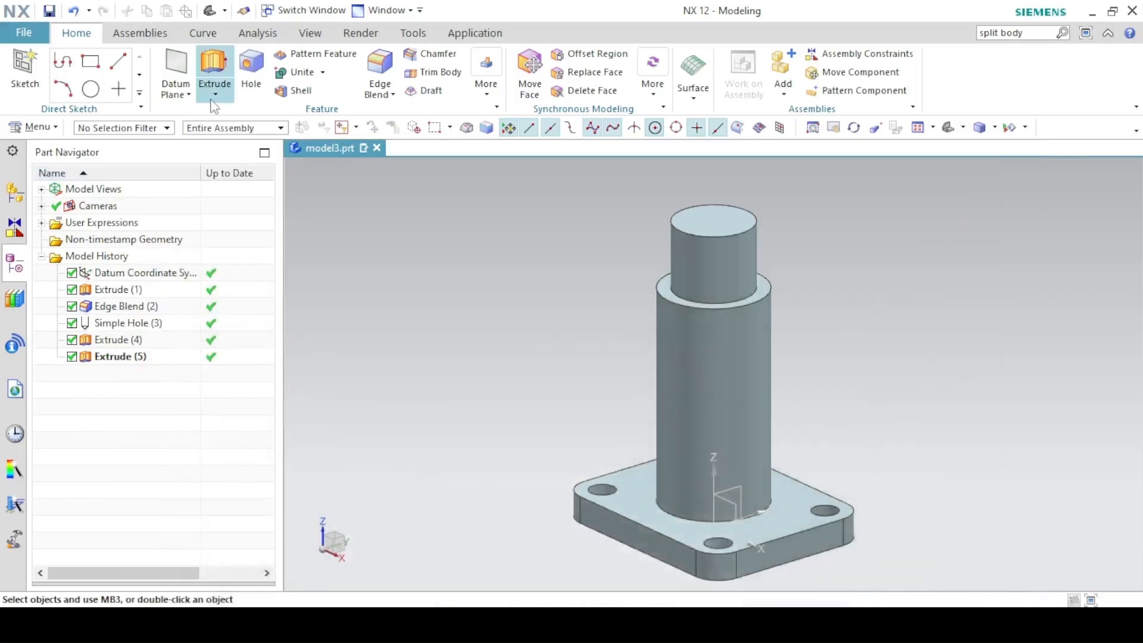
# Start a Revolve with a new section sketch on the YZ datum plane.
pyautogui.click(216, 95)
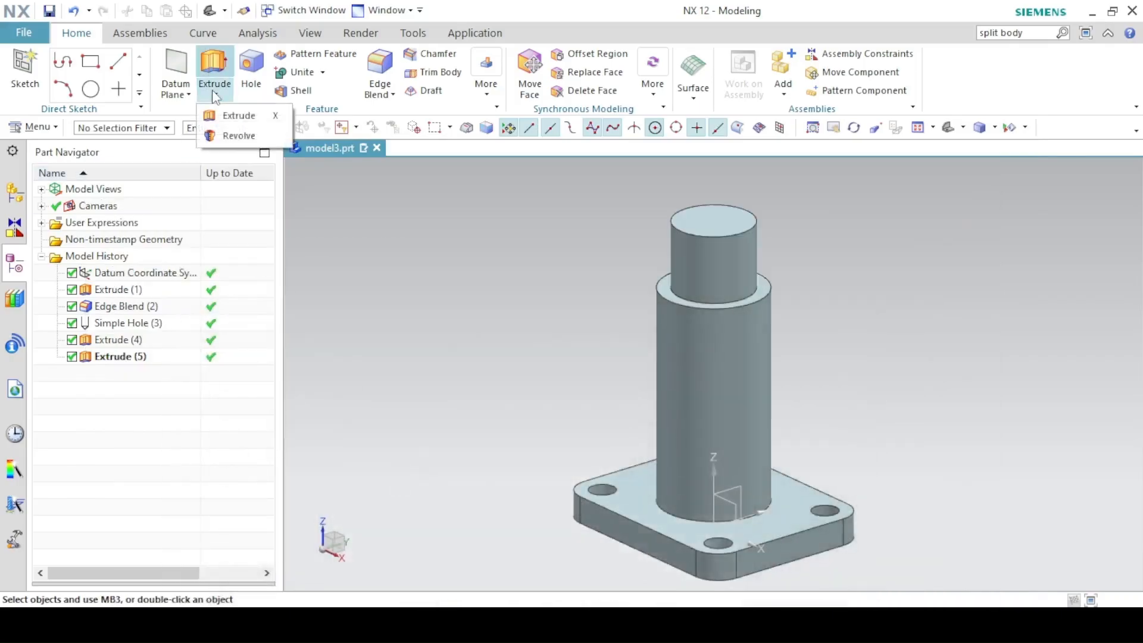
pyautogui.click(217, 135)
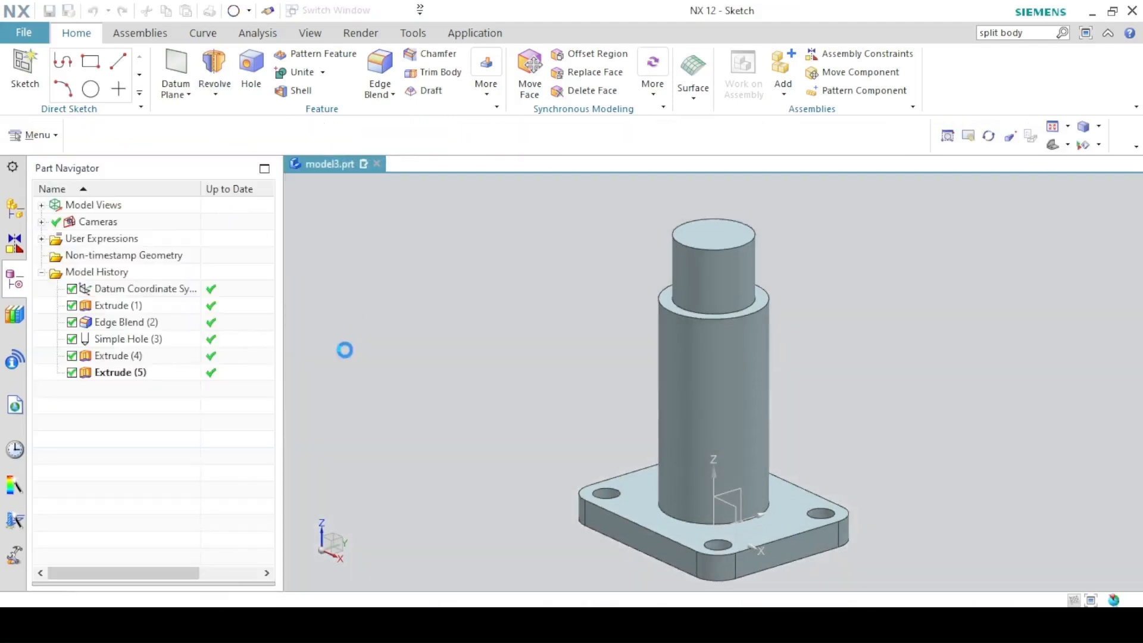
pyautogui.click(744, 499)
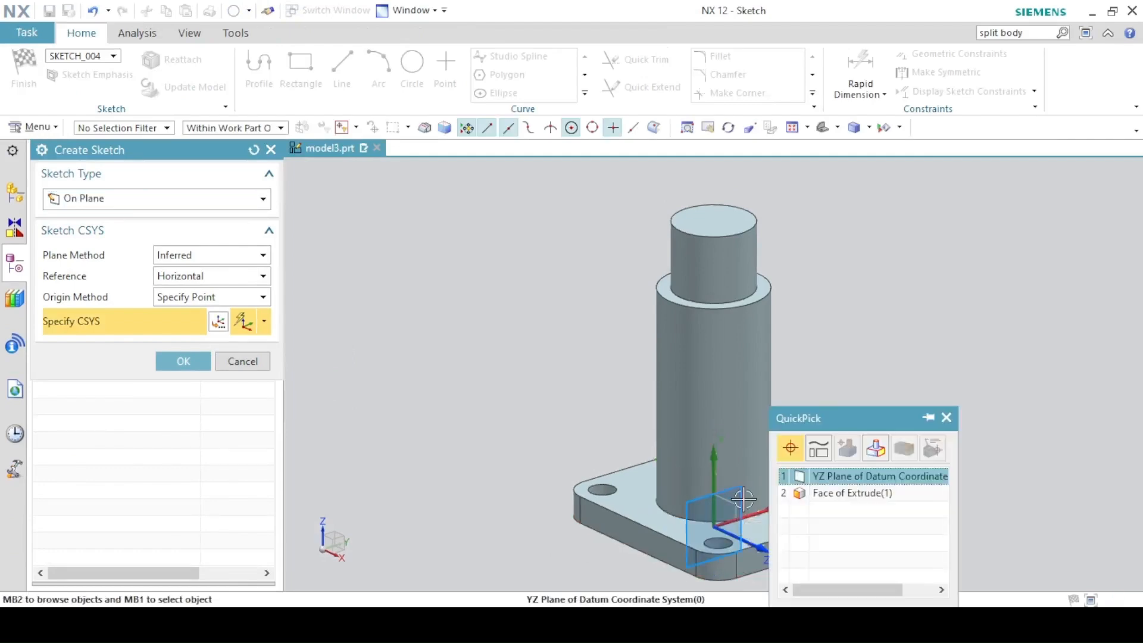
pyautogui.click(798, 476)
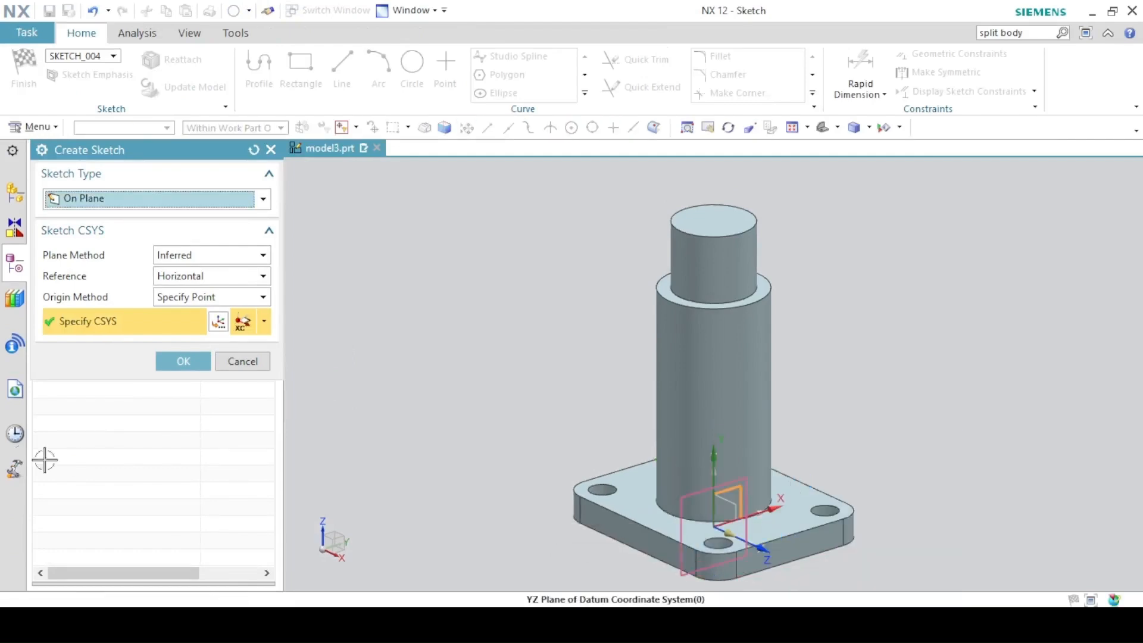
pyautogui.click(181, 360)
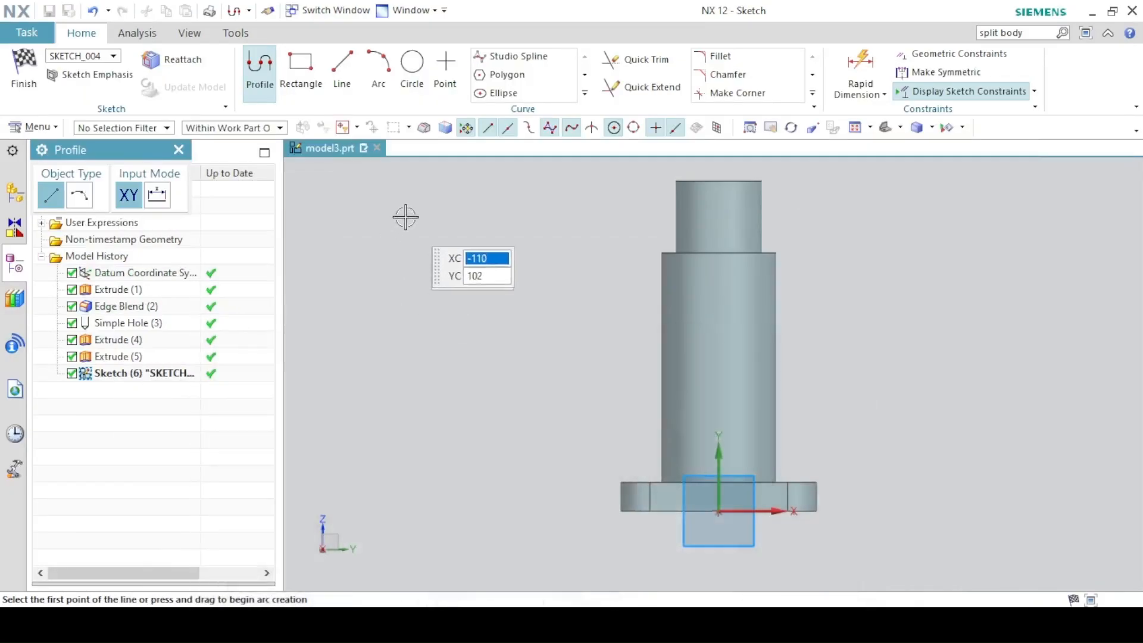
# Draw the stepped side-branch profile from the cylinder axis.
pyautogui.click(713, 314)
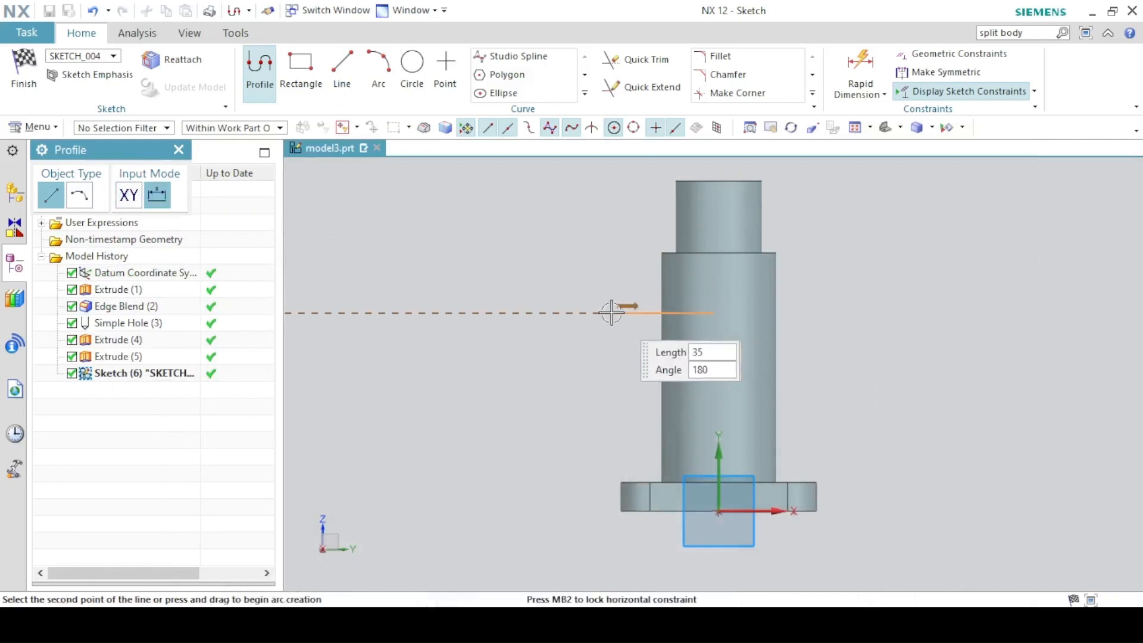
pyautogui.click(599, 312)
pyautogui.click(598, 339)
pyautogui.click(518, 369)
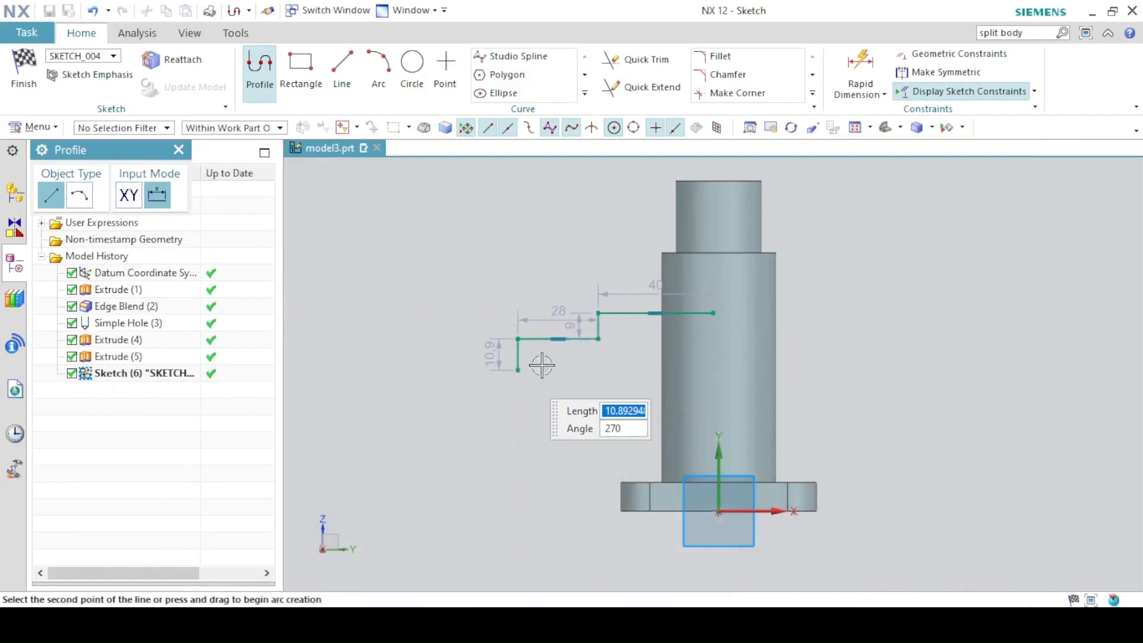
pyautogui.click(713, 370)
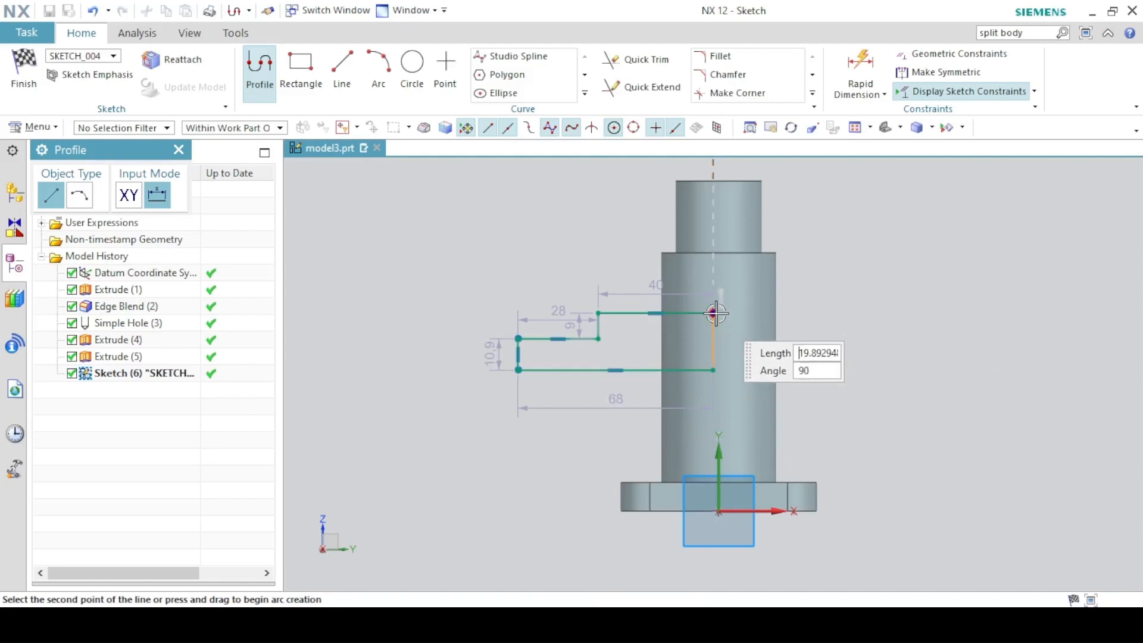
pyautogui.rightClick(537, 202)
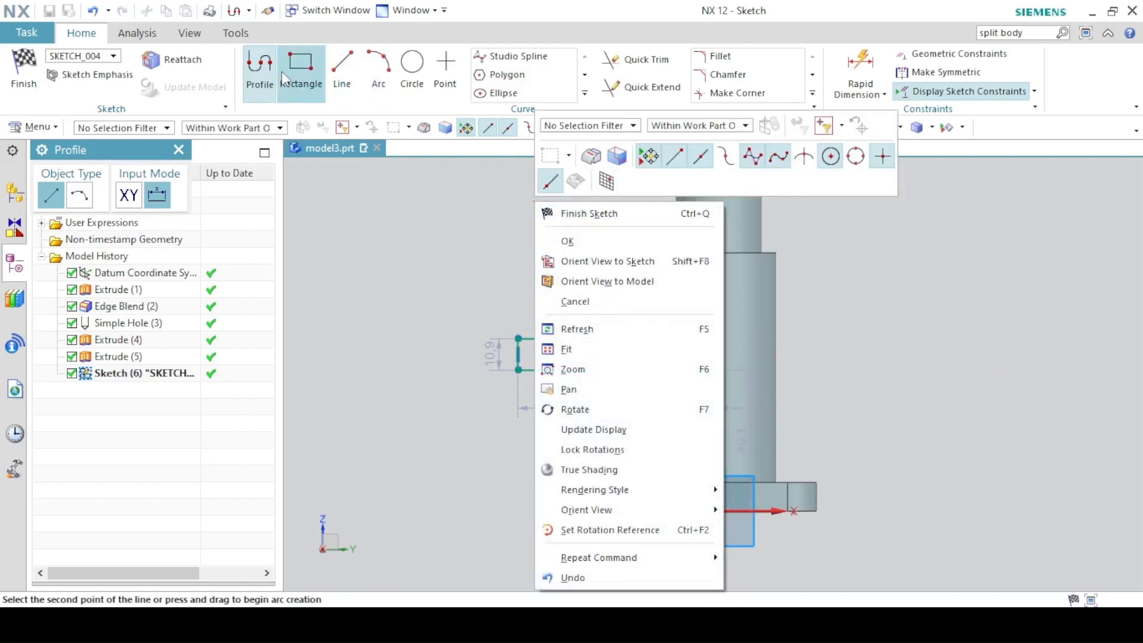
pyautogui.click(256, 66)
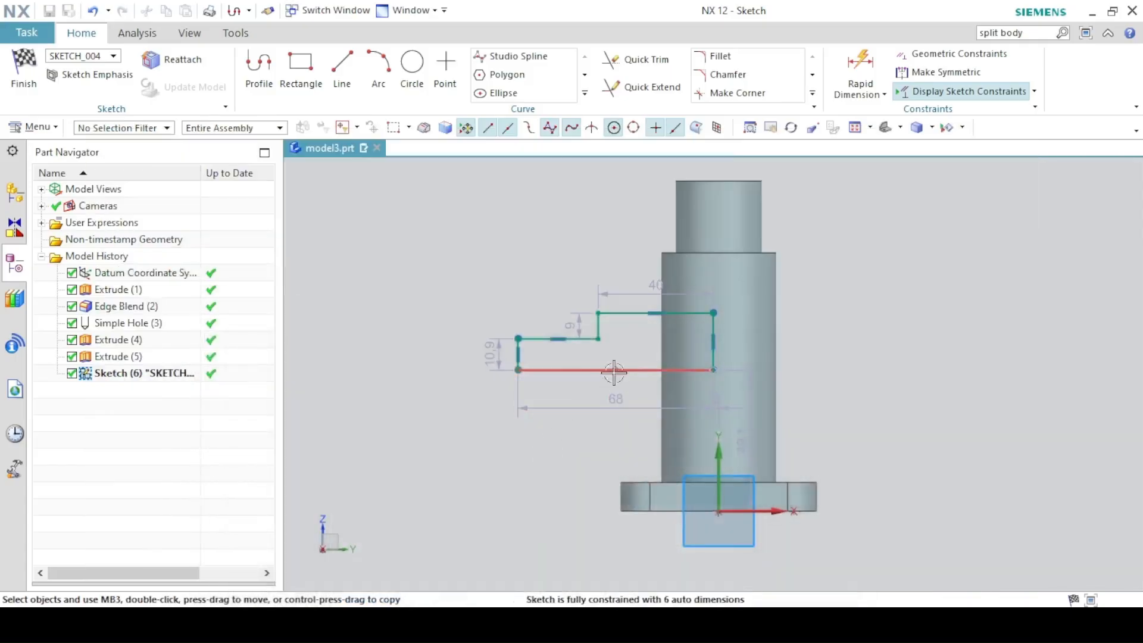
# Dimension the profile 50 above the base and the short top line to 20.
pyautogui.press('d')
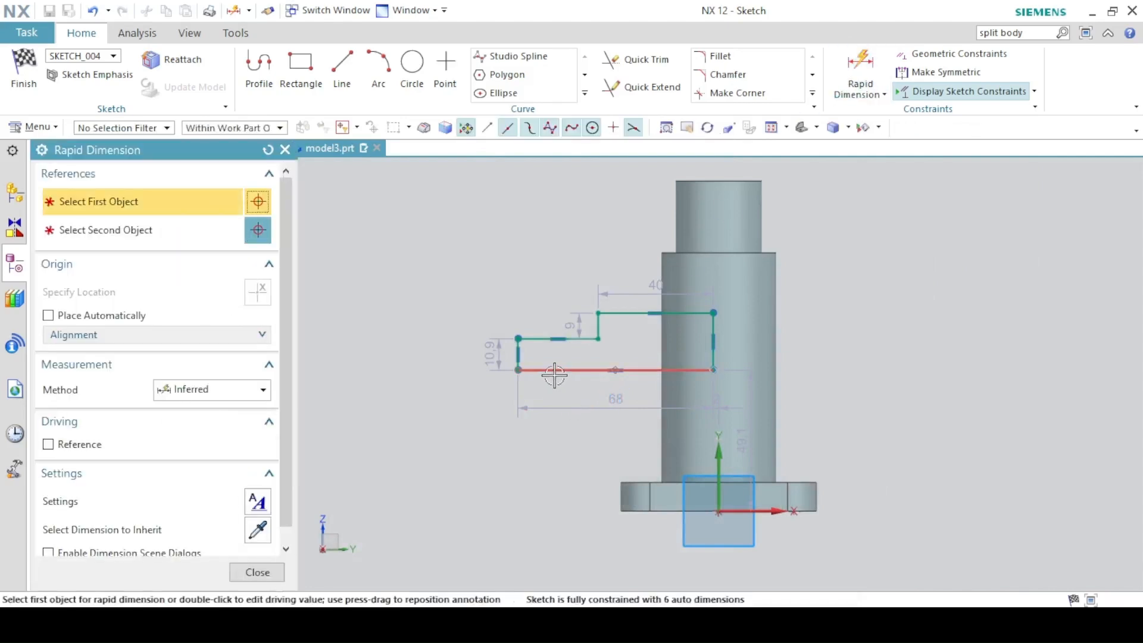
pyautogui.click(518, 370)
pyautogui.click(713, 370)
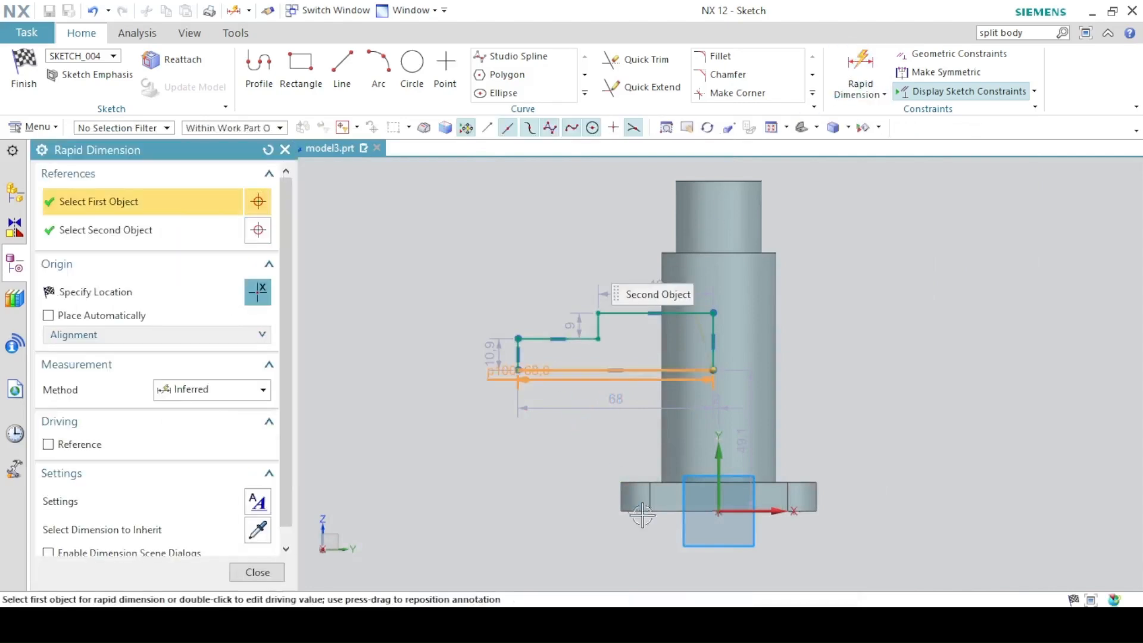
pyautogui.click(719, 511)
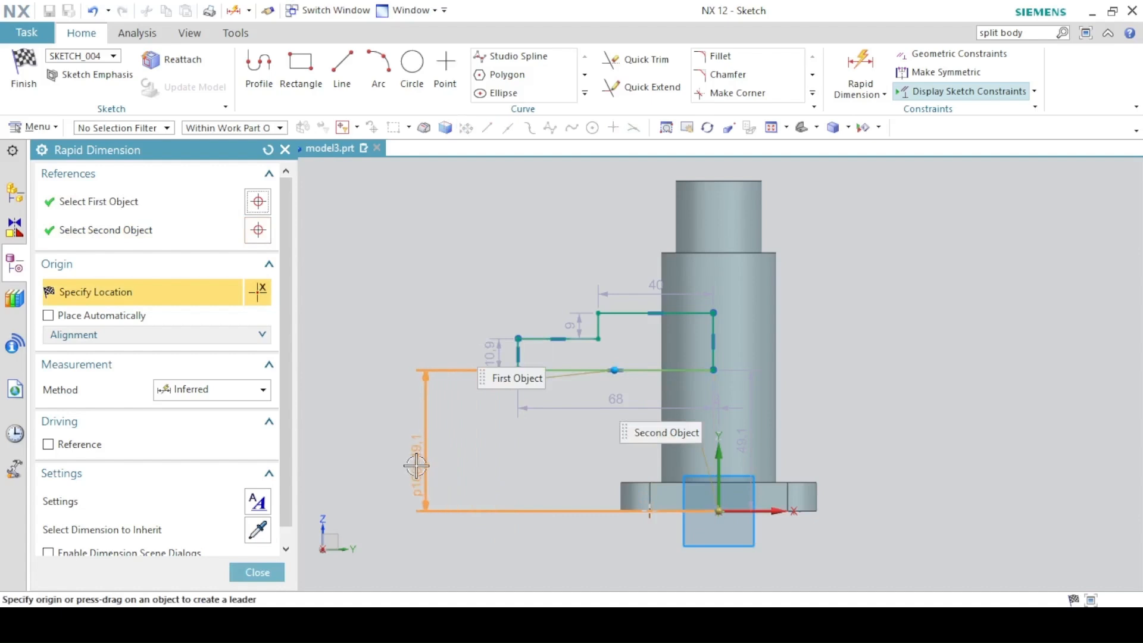
pyautogui.click(417, 466)
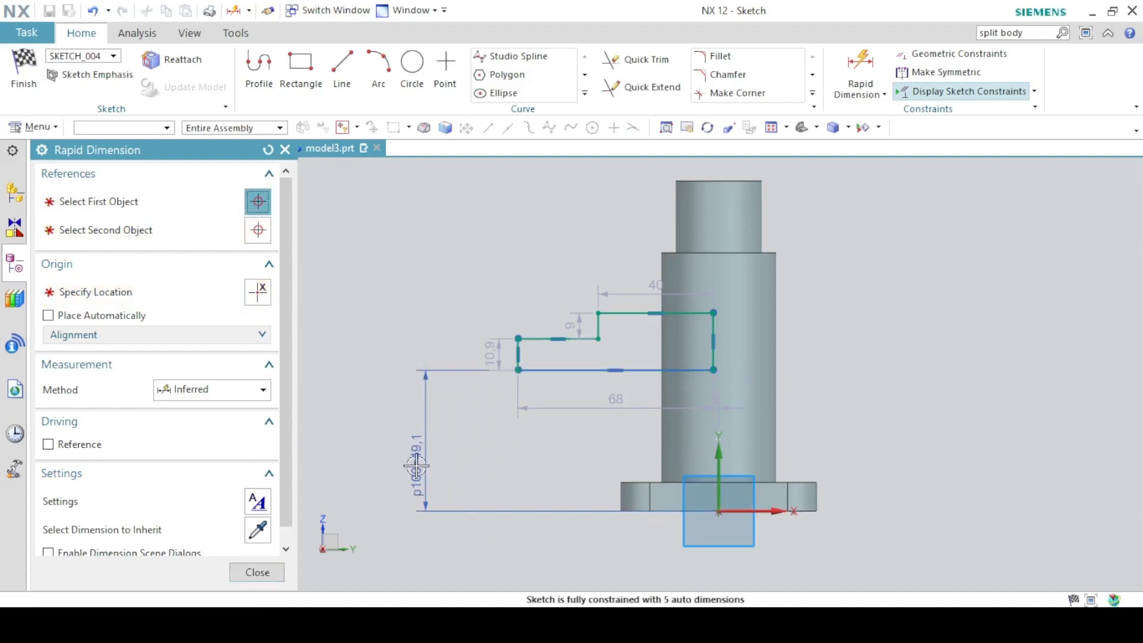
pyautogui.write('50')
pyautogui.press('Return')
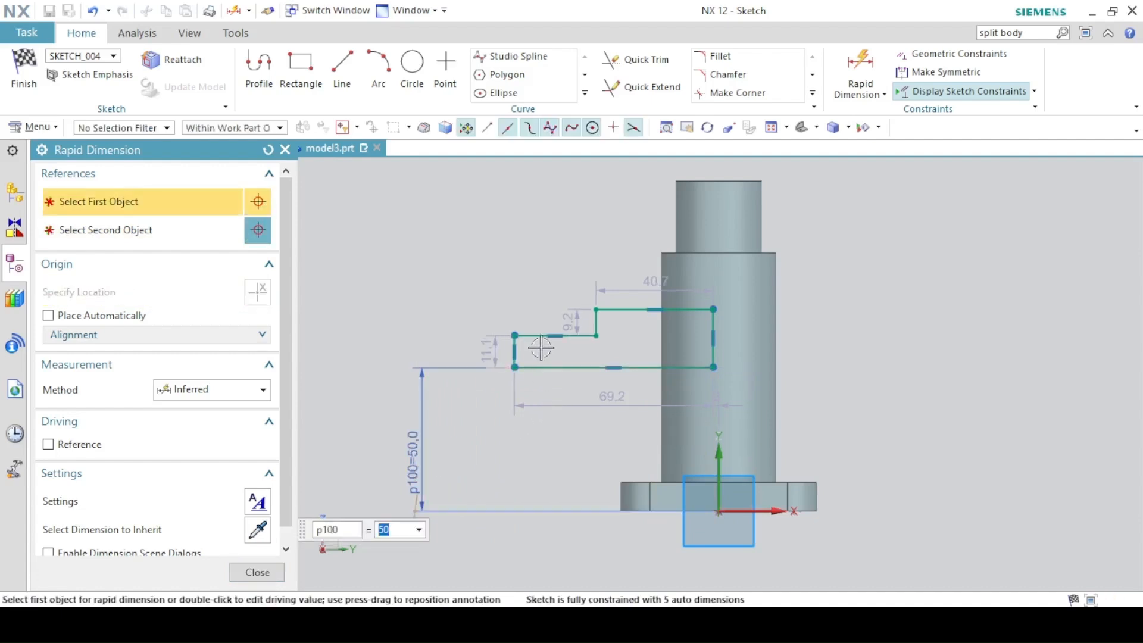
pyautogui.click(542, 347)
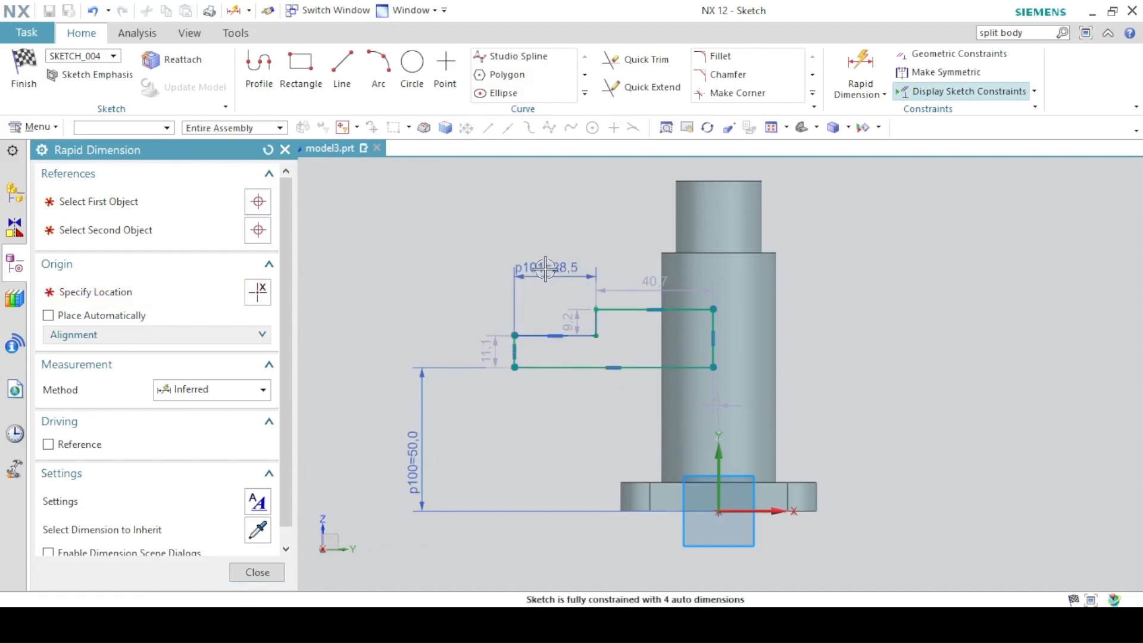
pyautogui.click(546, 267)
pyautogui.write('20')
pyautogui.press('Return')
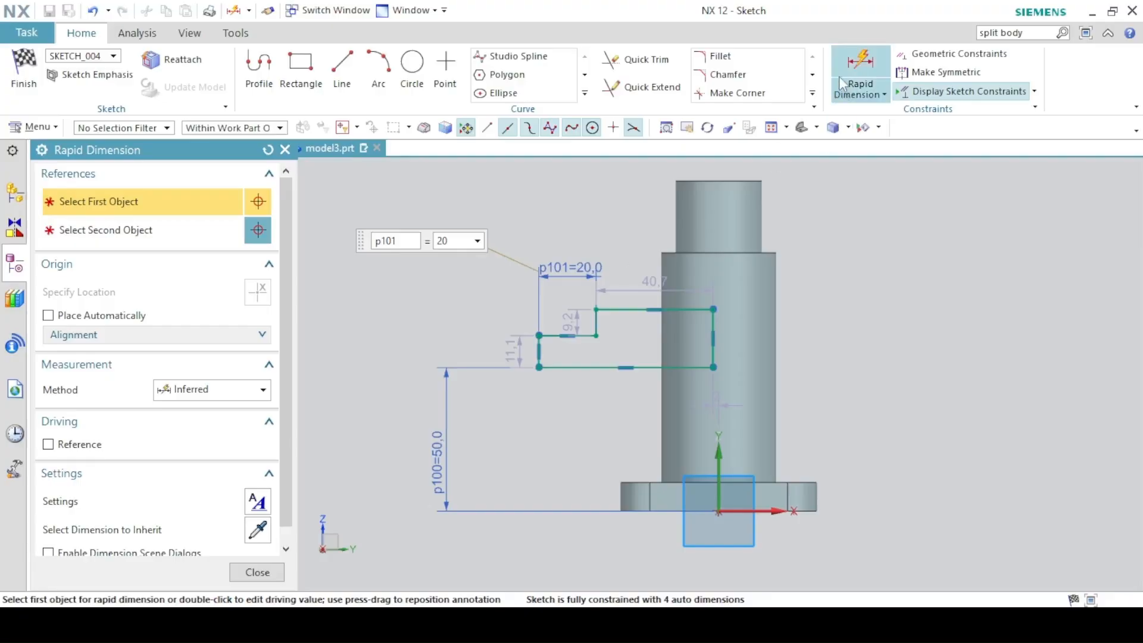
pyautogui.click(285, 150)
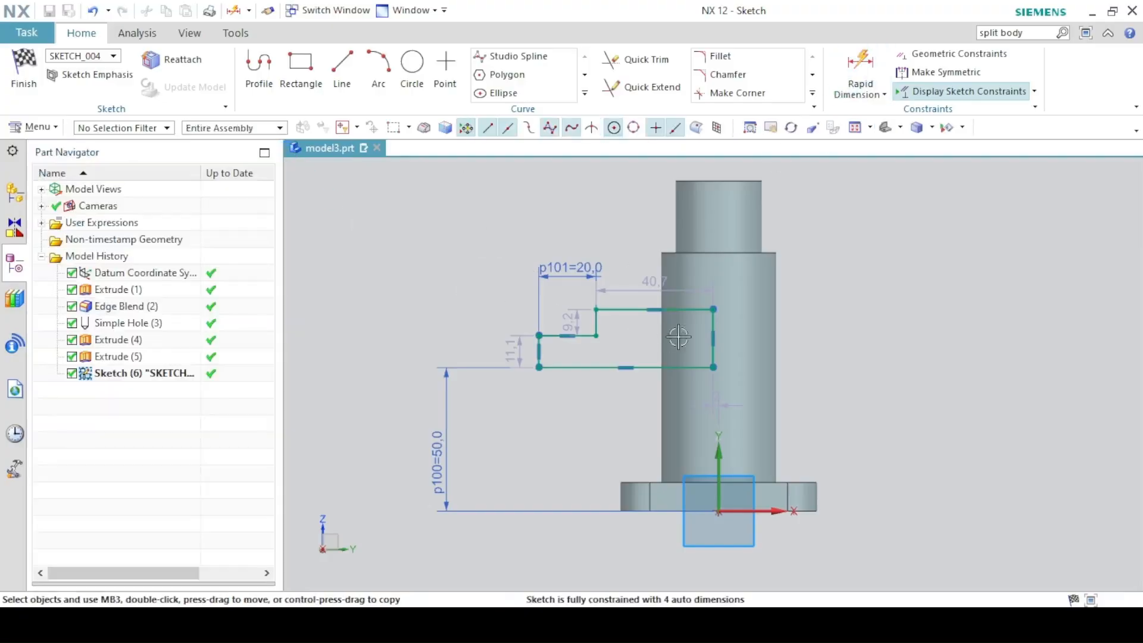
# Align the profile endpoint vertically with the origin and set the overall width to 58.
pyautogui.click(713, 368)
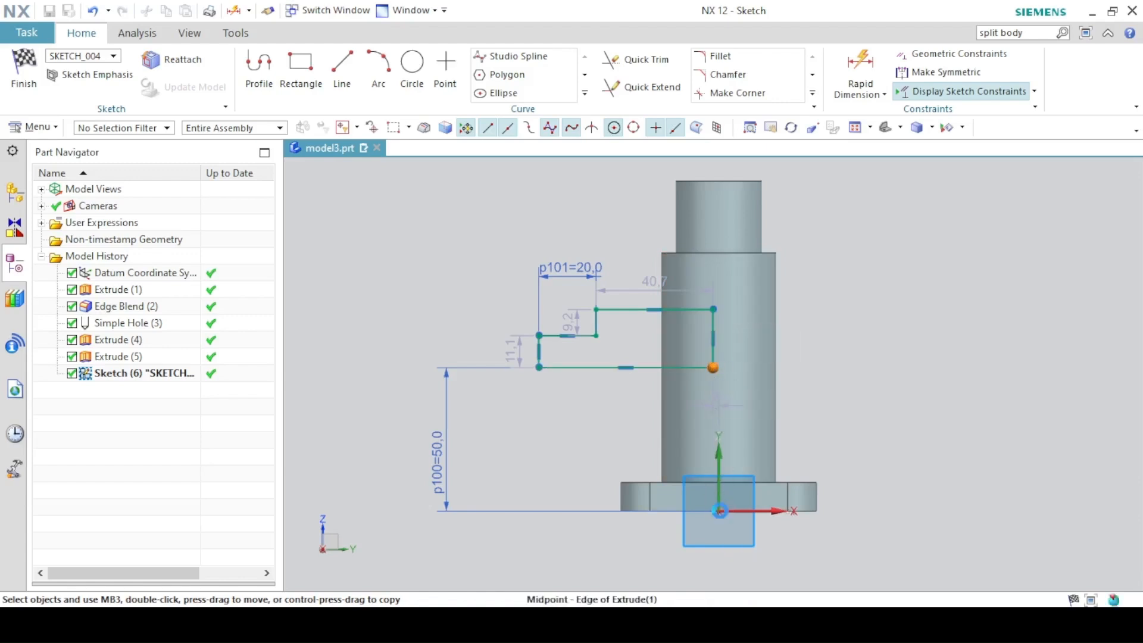
pyautogui.click(720, 511)
pyautogui.click(799, 481)
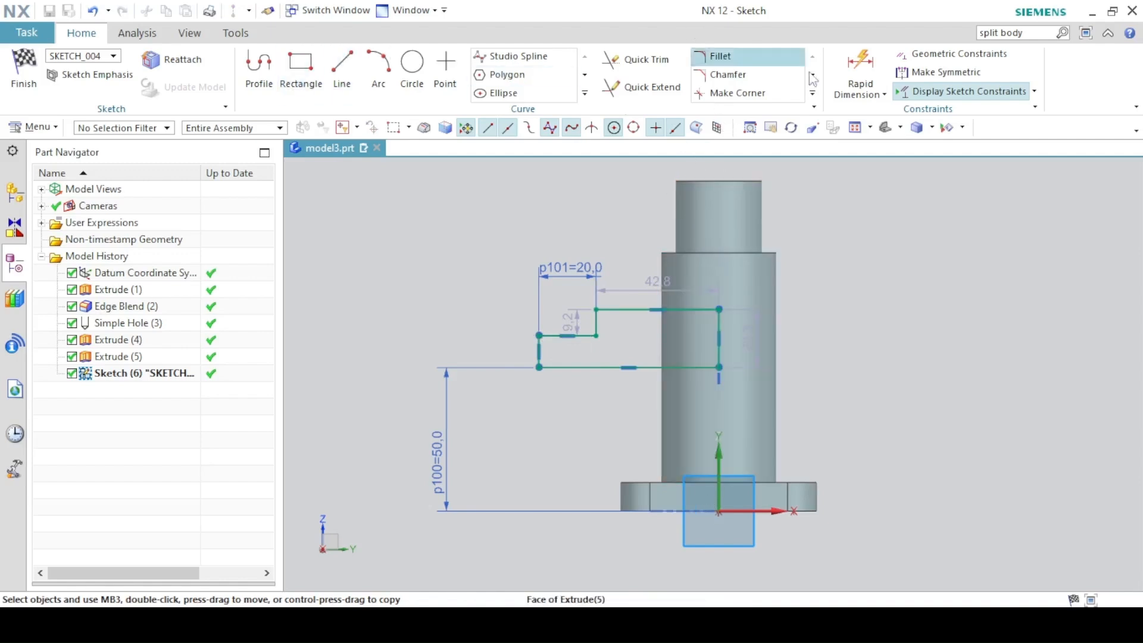
pyautogui.click(861, 71)
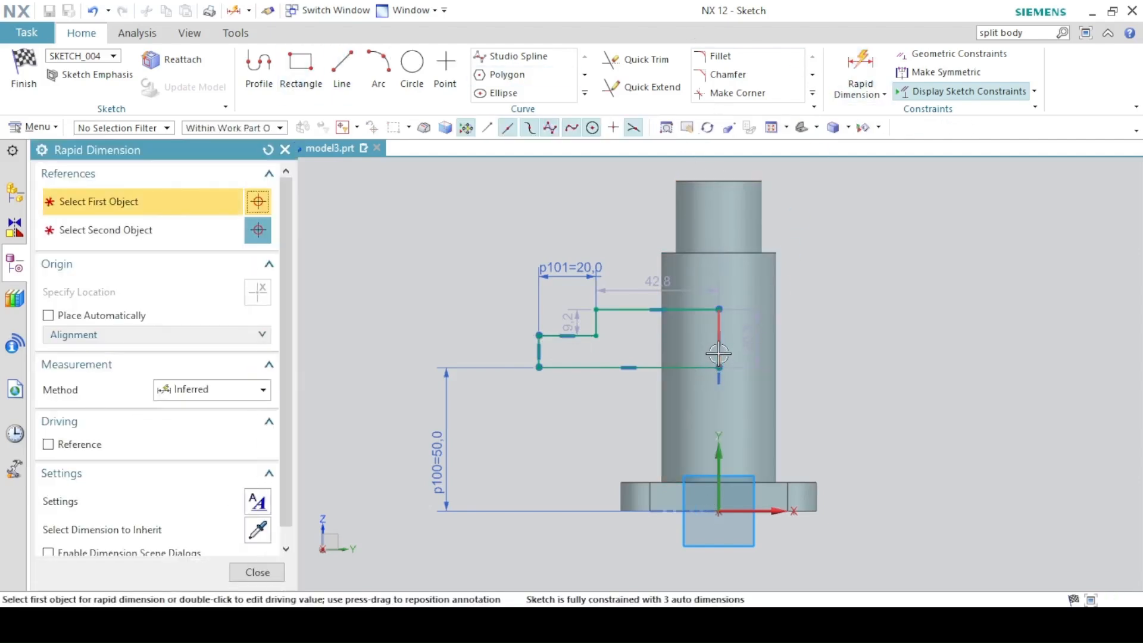
pyautogui.click(719, 348)
pyautogui.click(539, 348)
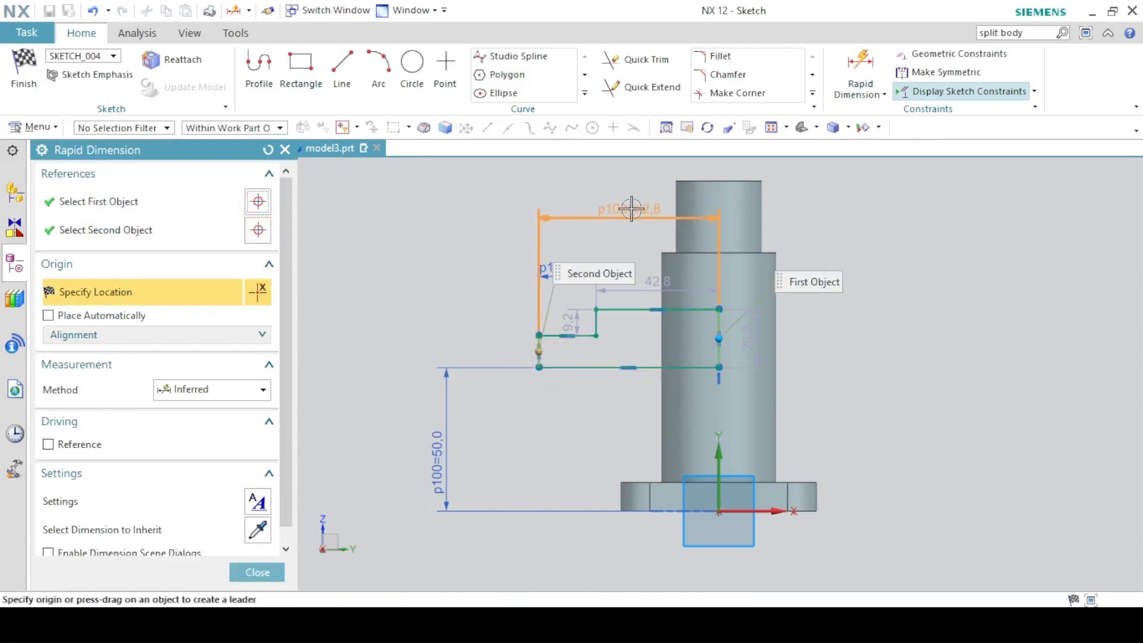
pyautogui.click(630, 208)
pyautogui.write('58')
pyautogui.press('Return')
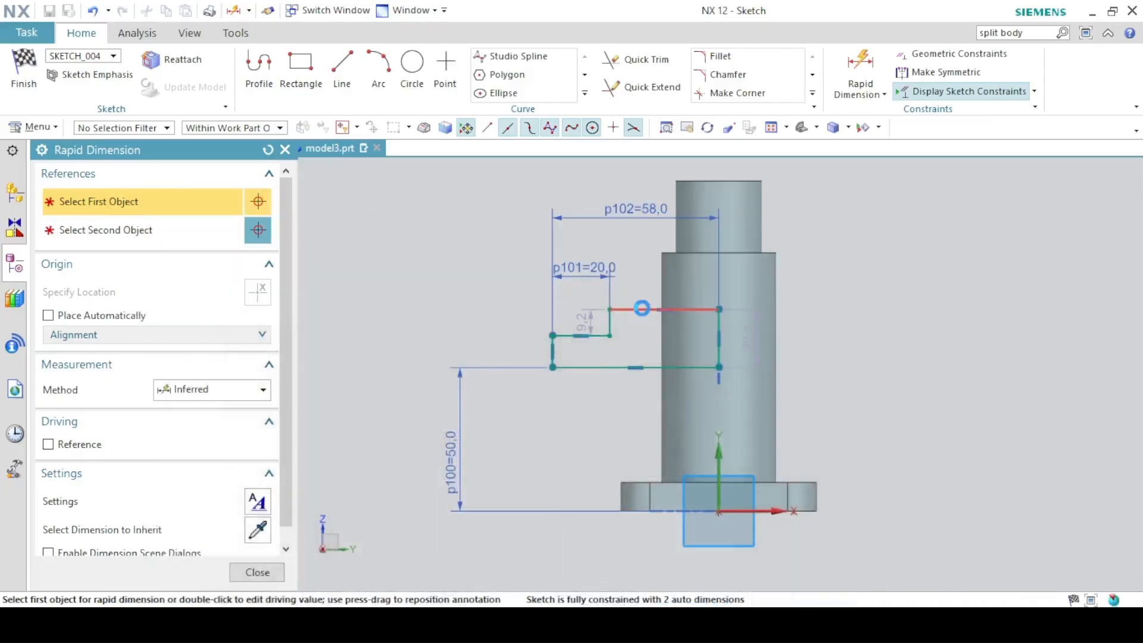
# Dimension the step heights as 30/2 (15) and 20/2 (10), then finish the sketch.
pyautogui.click(653, 308)
pyautogui.click(670, 358)
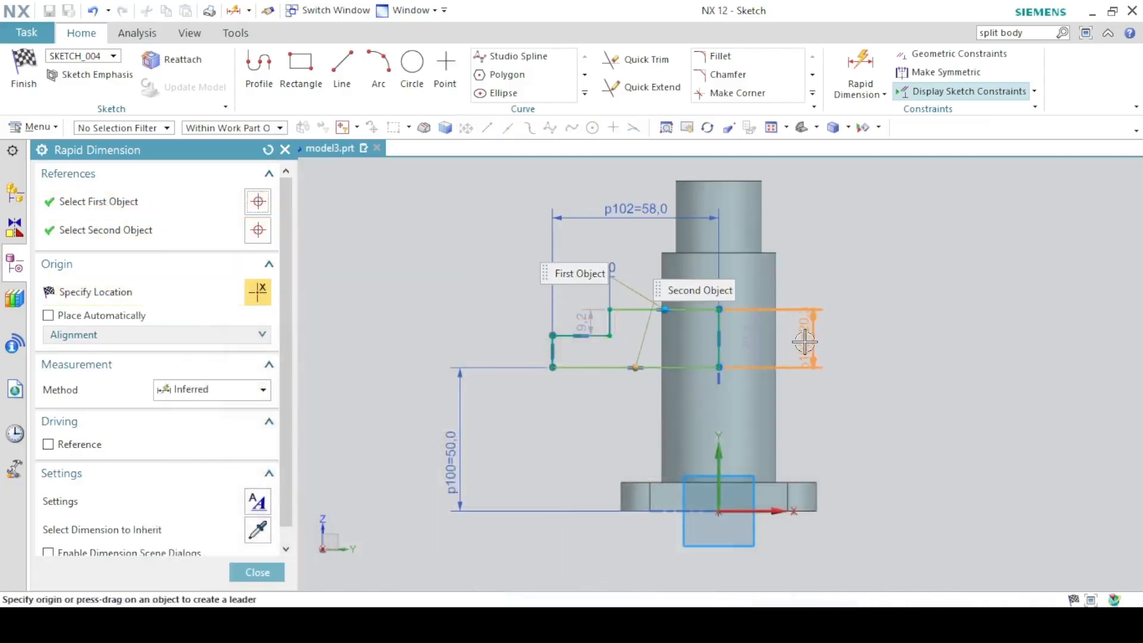
pyautogui.click(802, 339)
pyautogui.write('30')
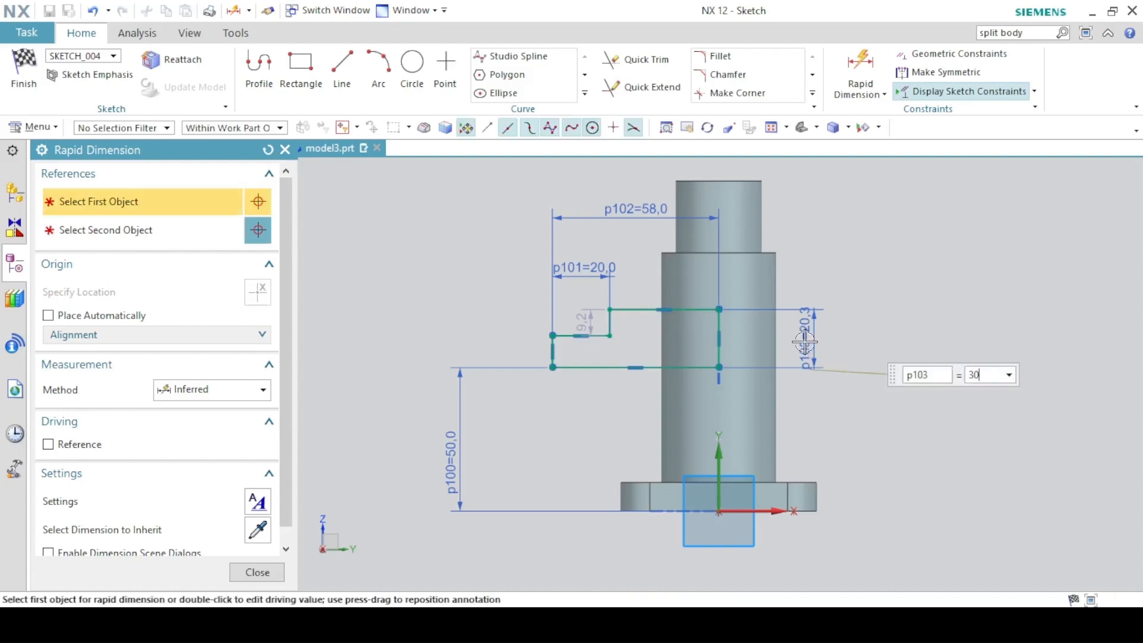
pyautogui.write('/2')
pyautogui.press('Return')
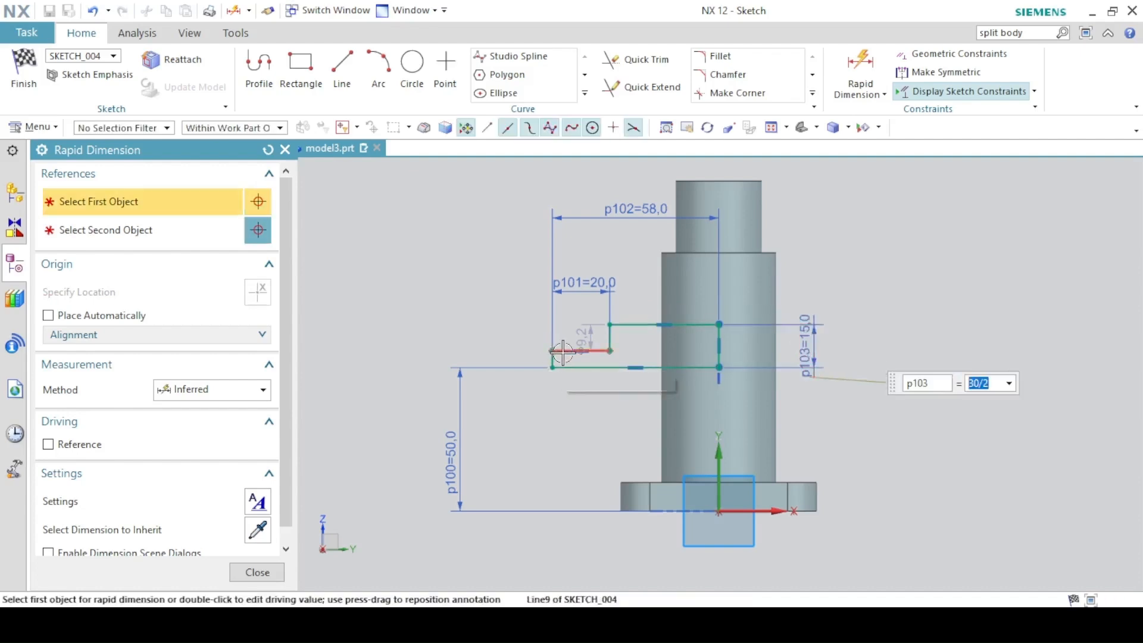
pyautogui.click(581, 350)
pyautogui.click(591, 369)
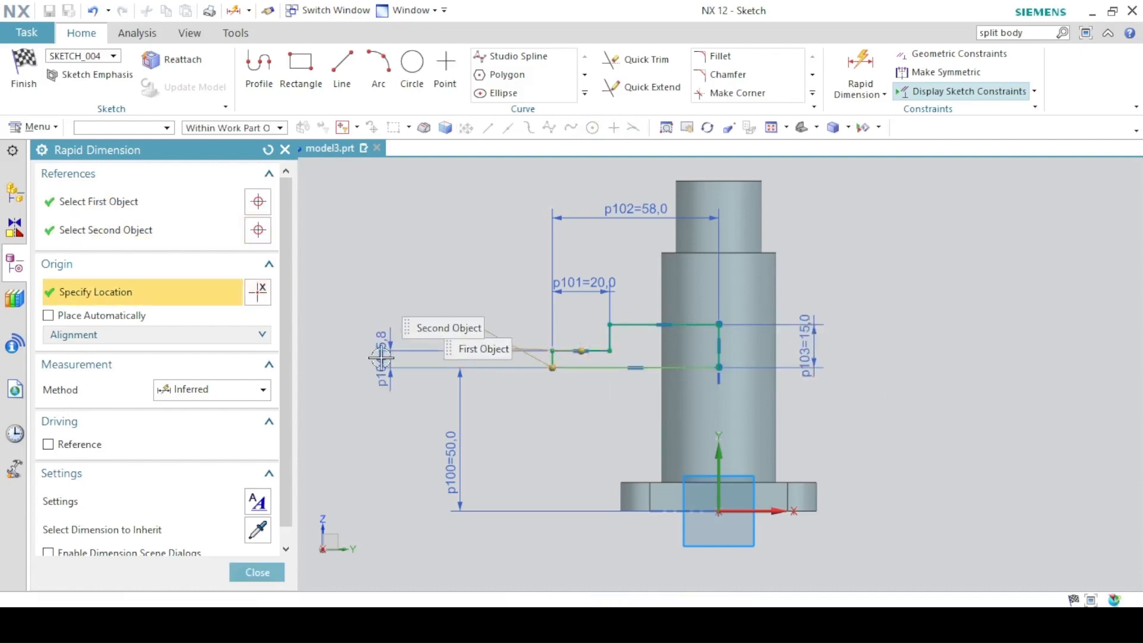
pyautogui.click(381, 357)
pyautogui.write('20/')
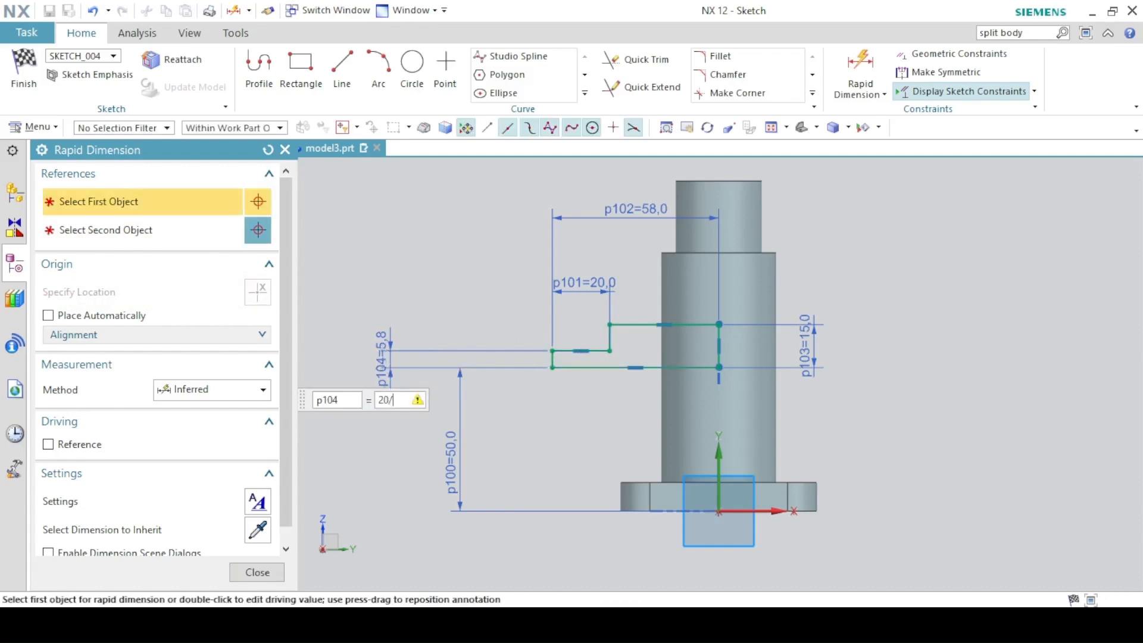
pyautogui.write('2')
pyautogui.press('Return')
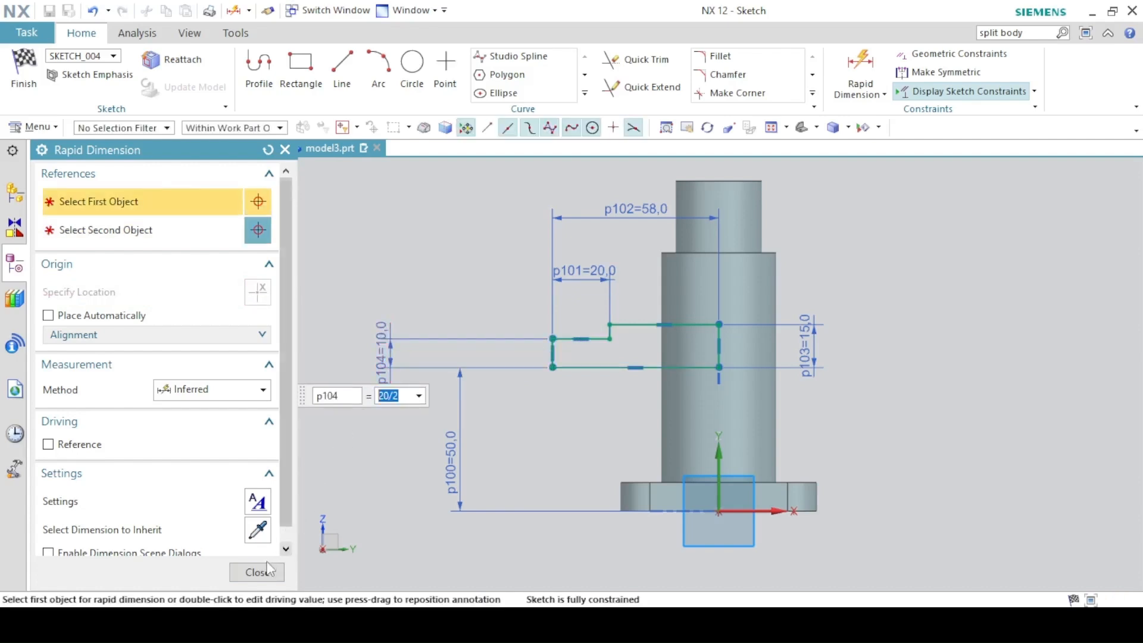
pyautogui.click(266, 571)
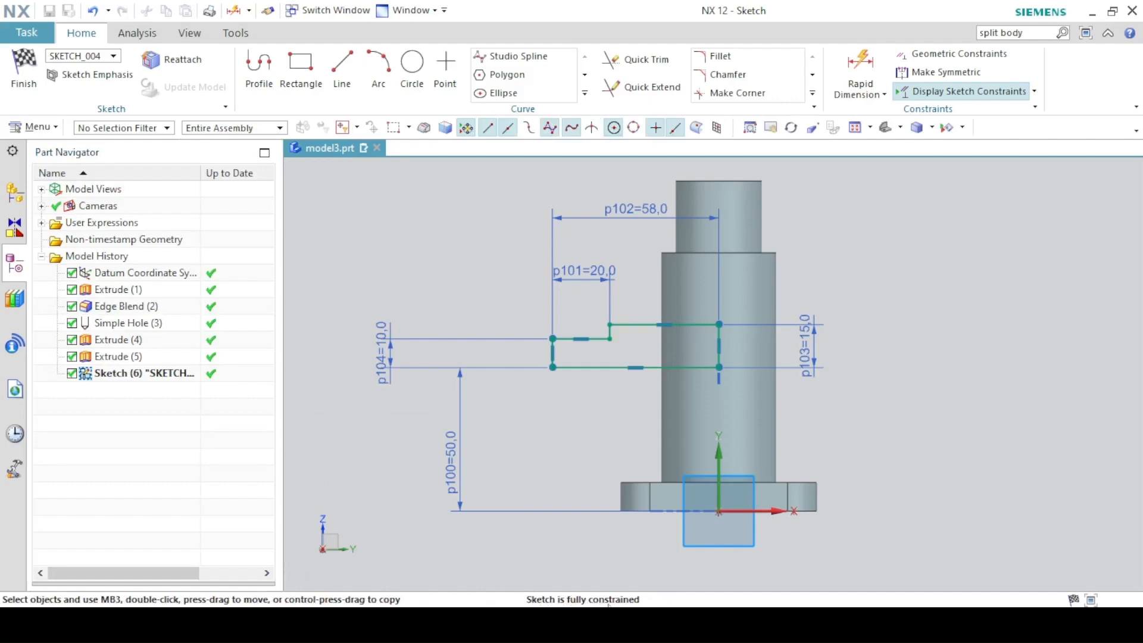
pyautogui.click(23, 70)
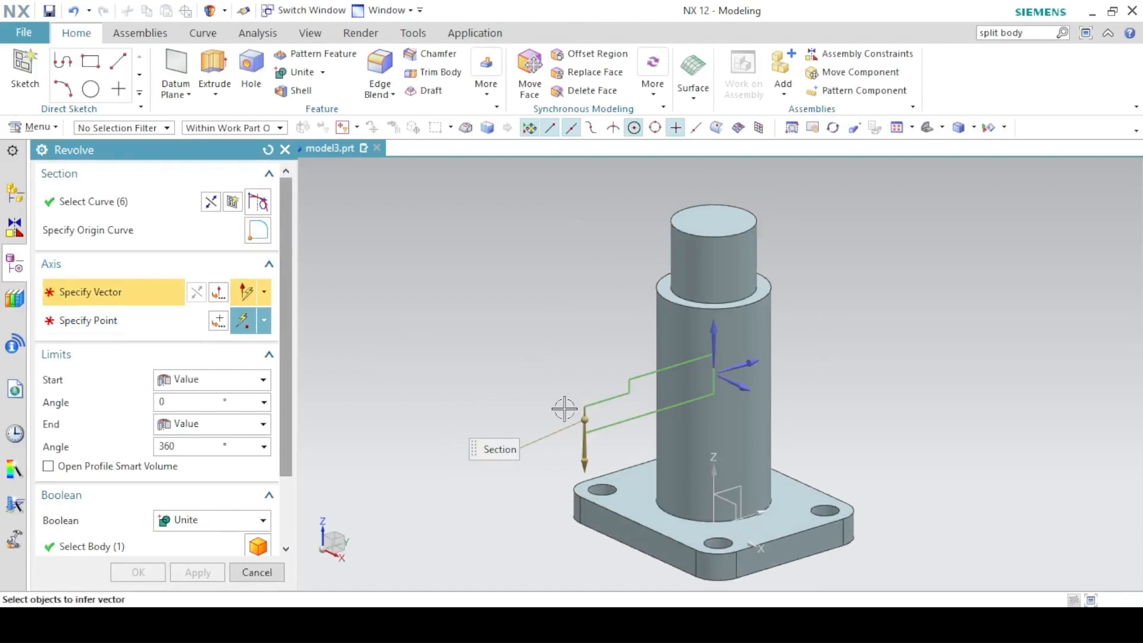
# Revolve the profile 360° about its bottom line, united with the valve body.
pyautogui.click(627, 424)
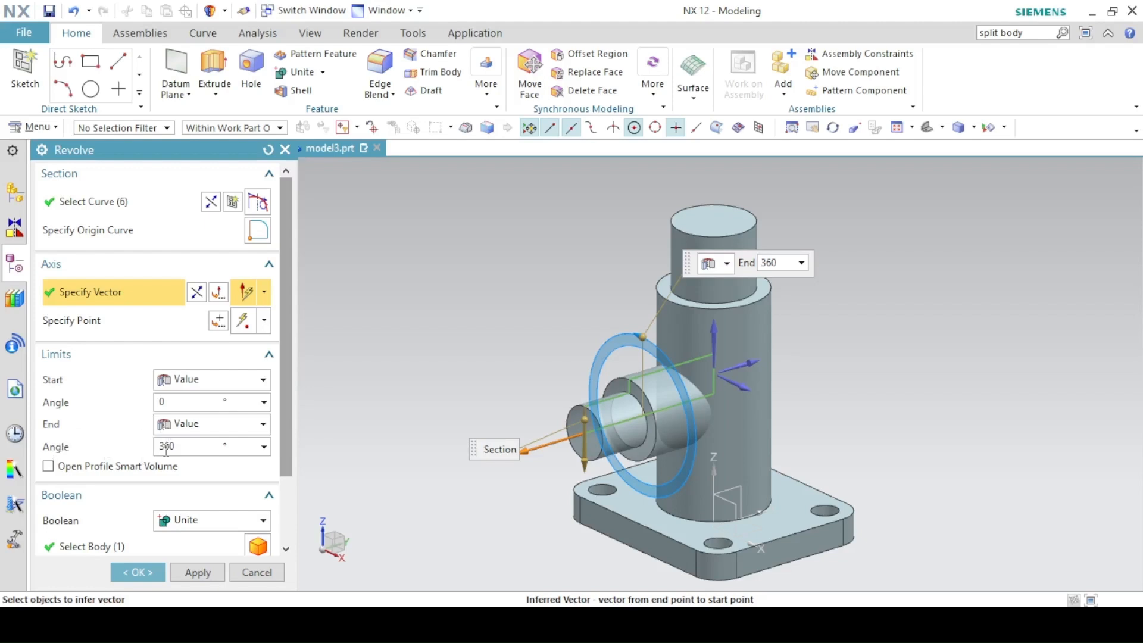
pyautogui.click(186, 522)
pyautogui.click(186, 554)
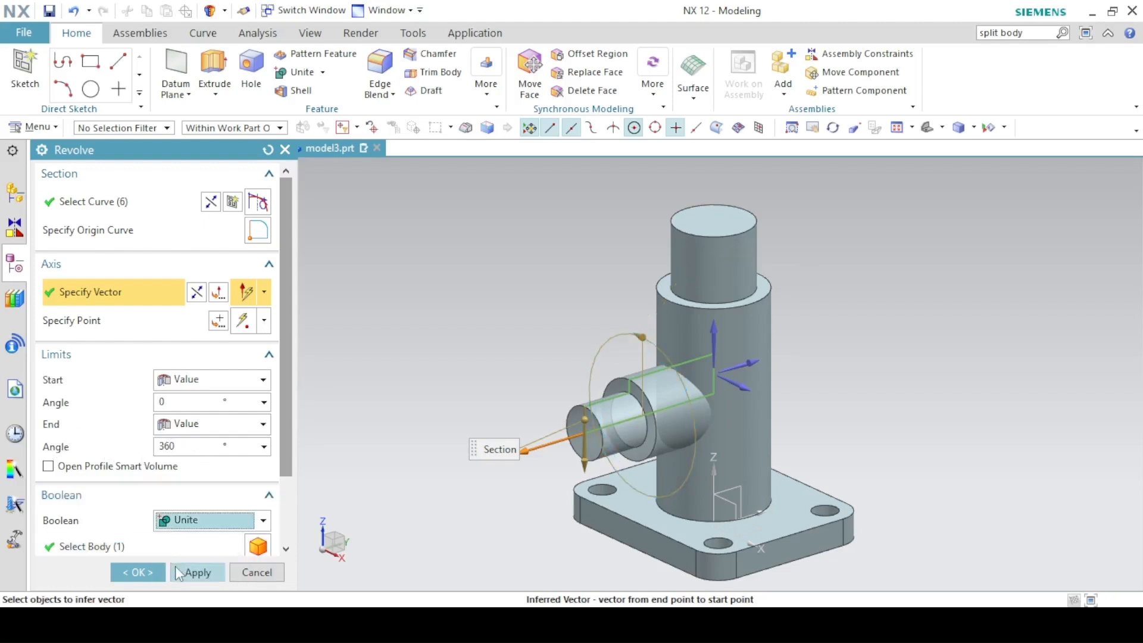
pyautogui.click(194, 573)
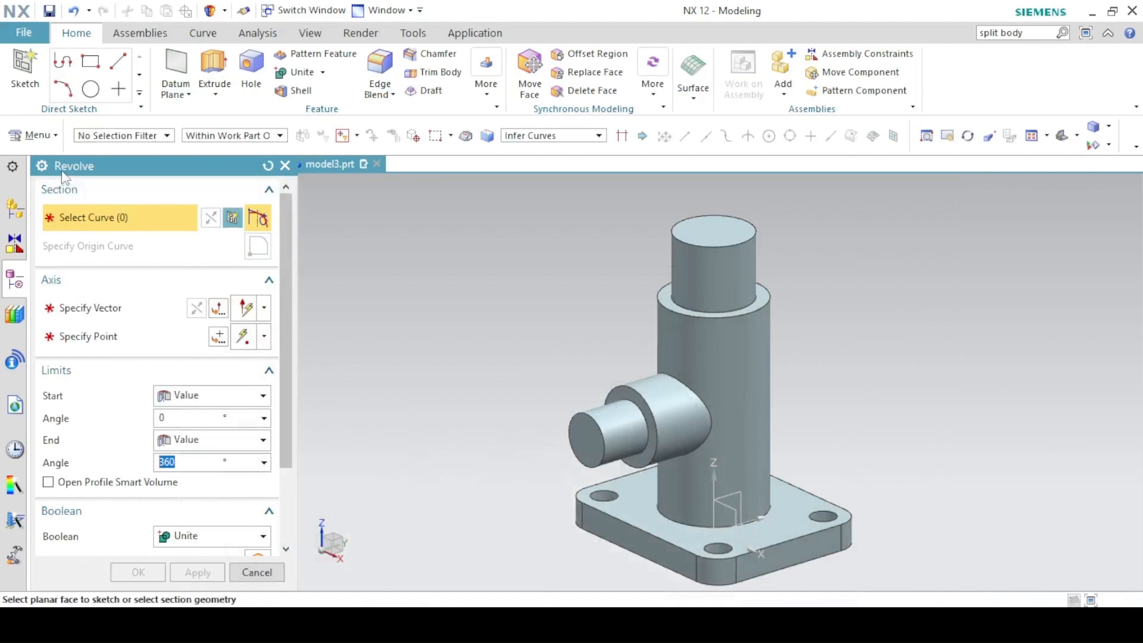
# Start a new section sketch on the base plane.
pyautogui.click(258, 218)
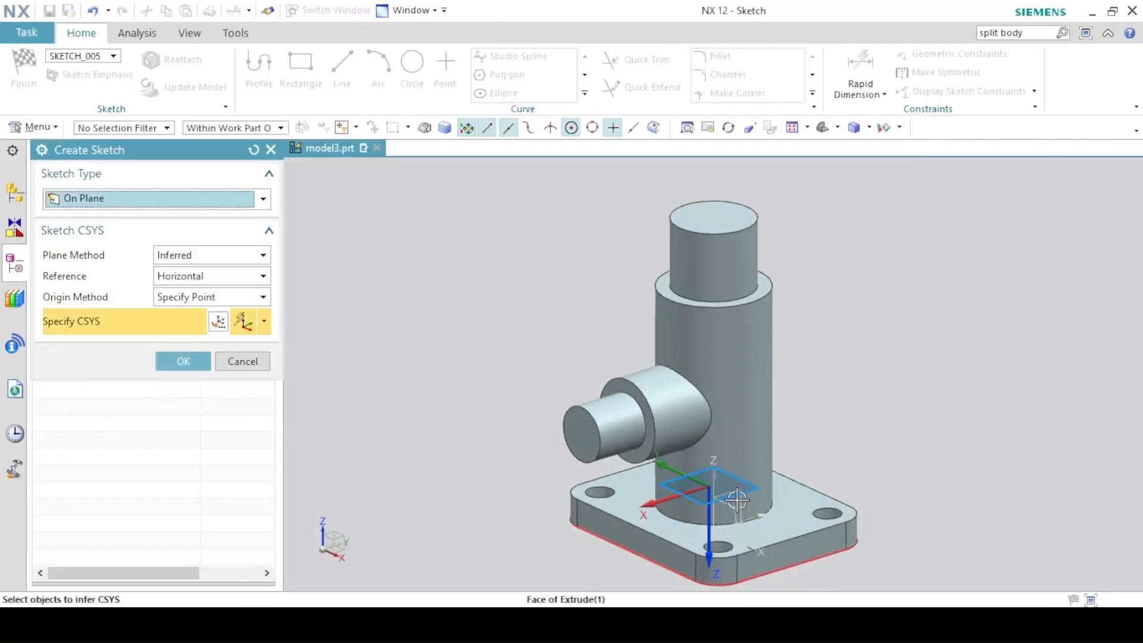
pyautogui.click(738, 502)
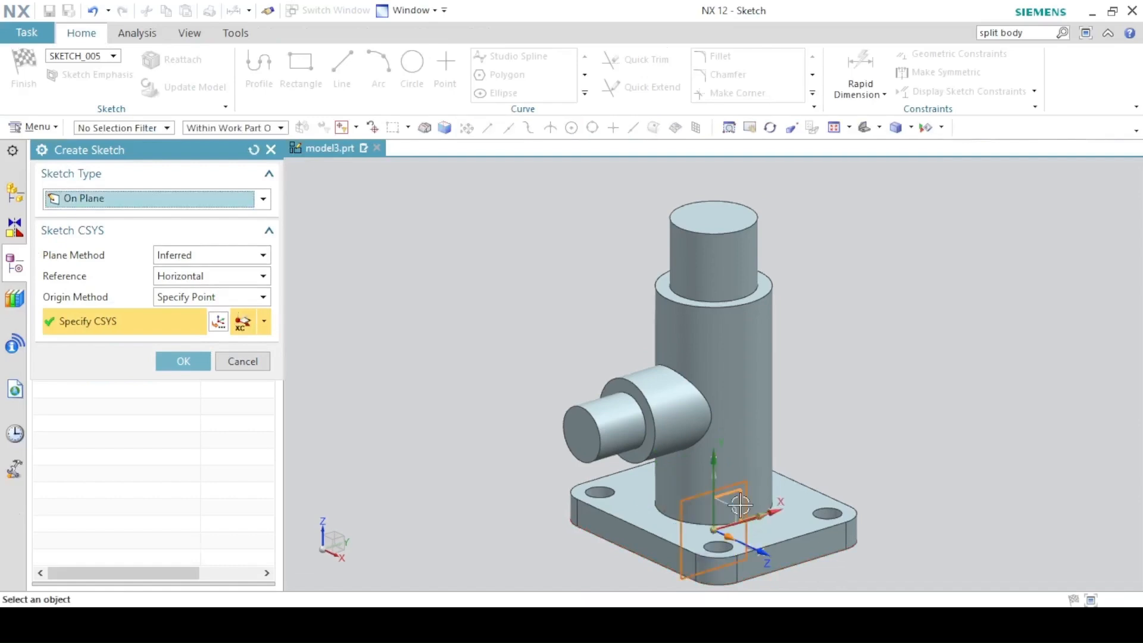
pyautogui.click(183, 361)
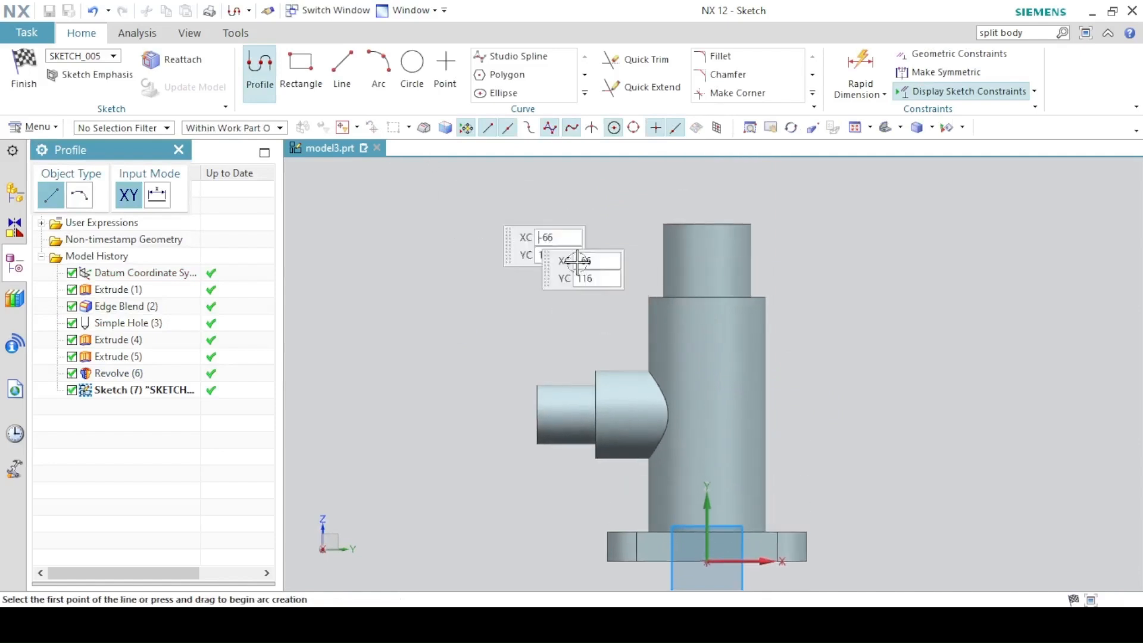
# Draw the closed stepped outline right of the body and align its corner vertically with the origin.
pyautogui.click(720, 344)
pyautogui.click(845, 344)
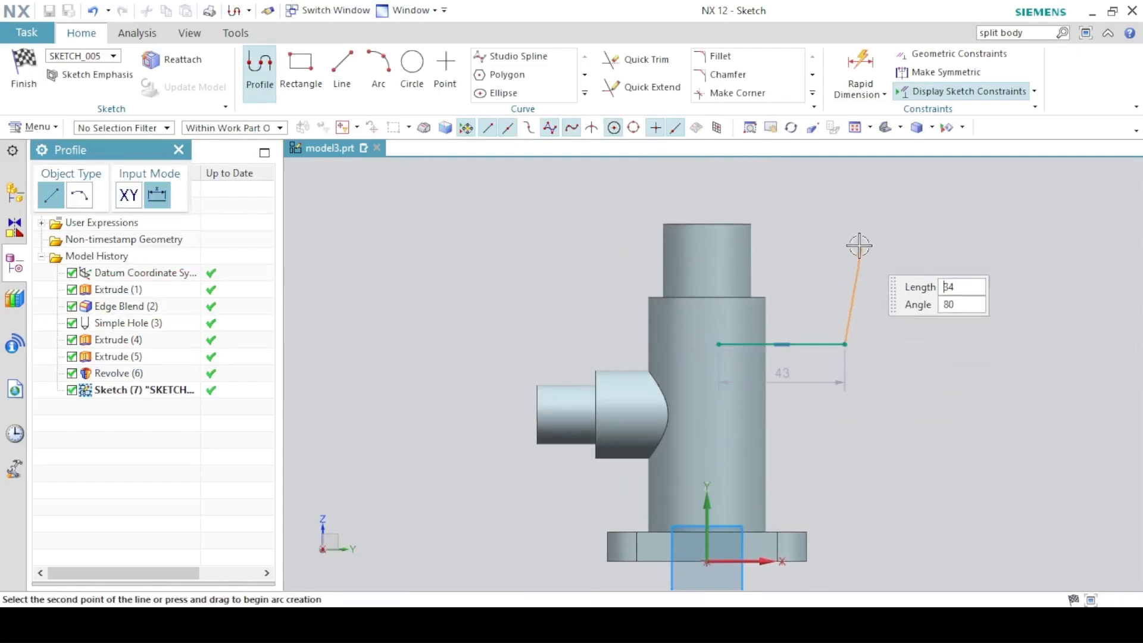
pyautogui.click(845, 236)
pyautogui.click(892, 235)
pyautogui.click(892, 388)
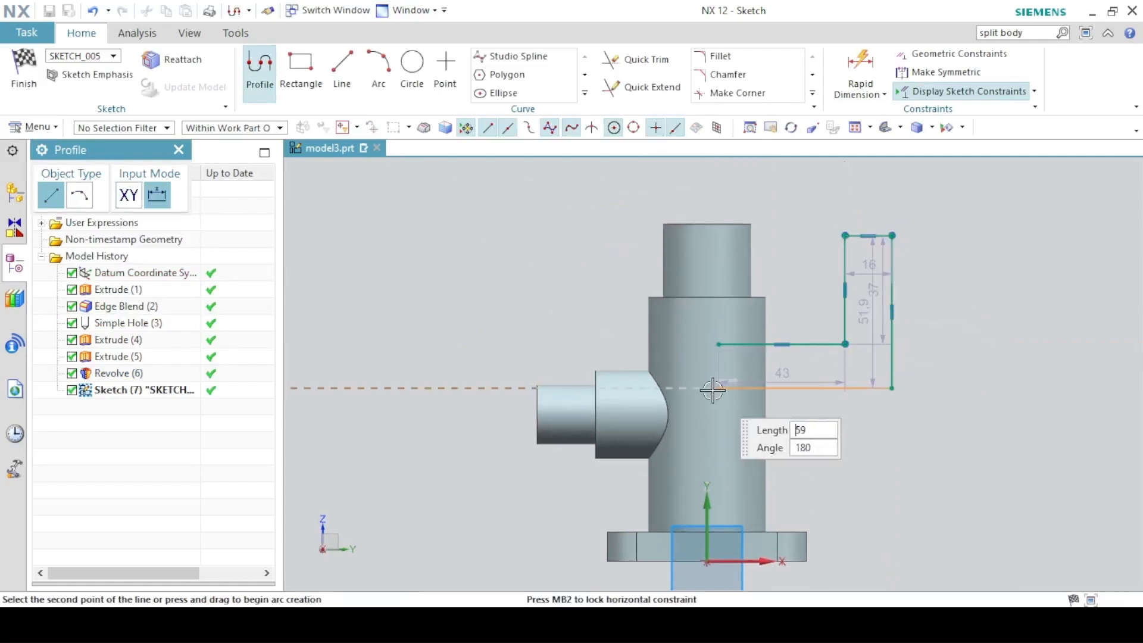
pyautogui.click(719, 388)
pyautogui.click(719, 344)
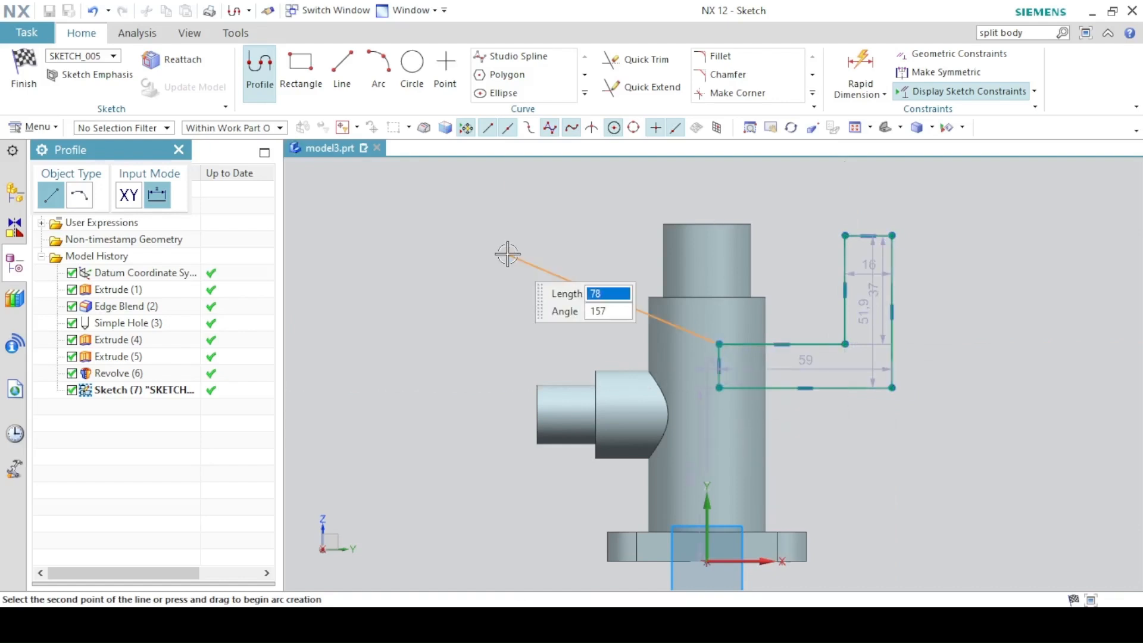
pyautogui.rightClick(511, 222)
pyautogui.click(524, 262)
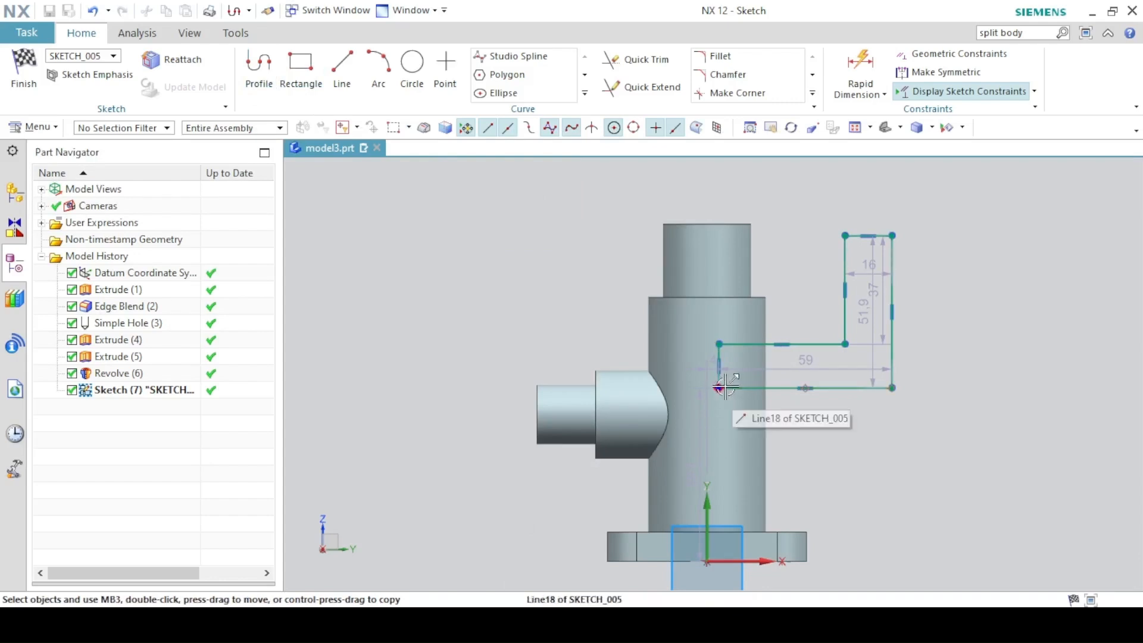
pyautogui.click(706, 561)
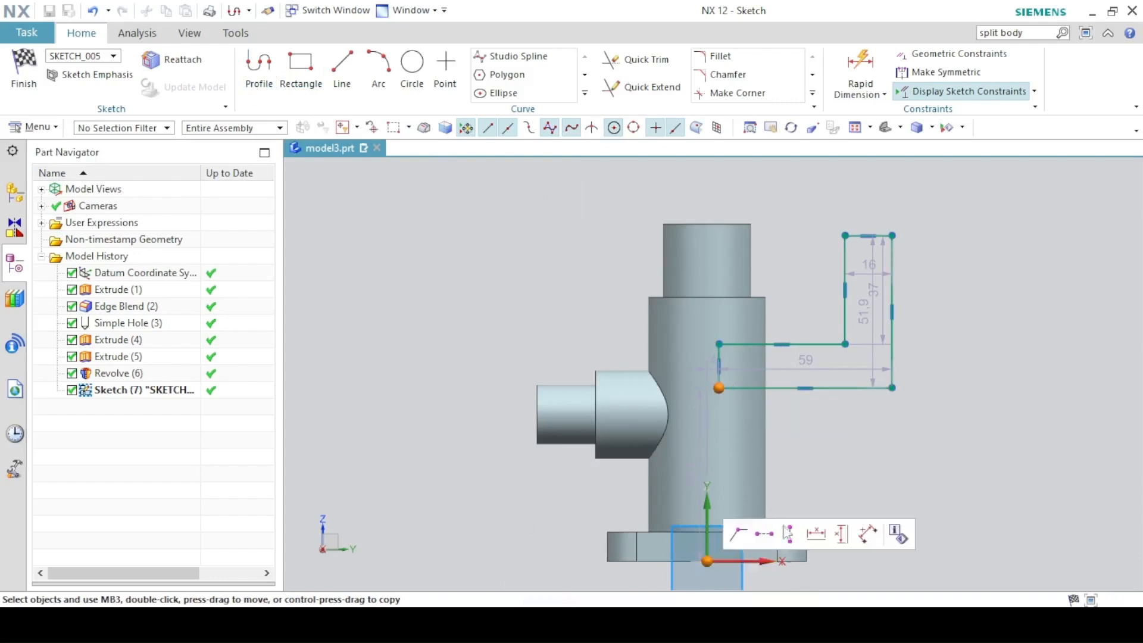
pyautogui.click(791, 534)
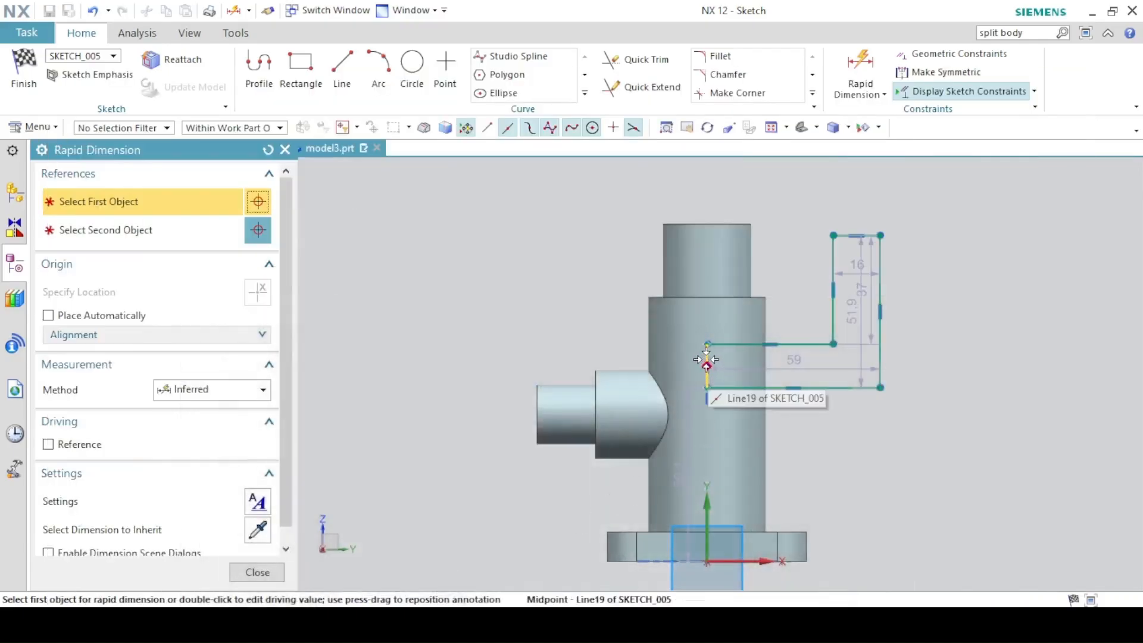
# Dimension the flange profile to 56 mm wide and 76/2 (38 mm) high.
pyautogui.click(707, 360)
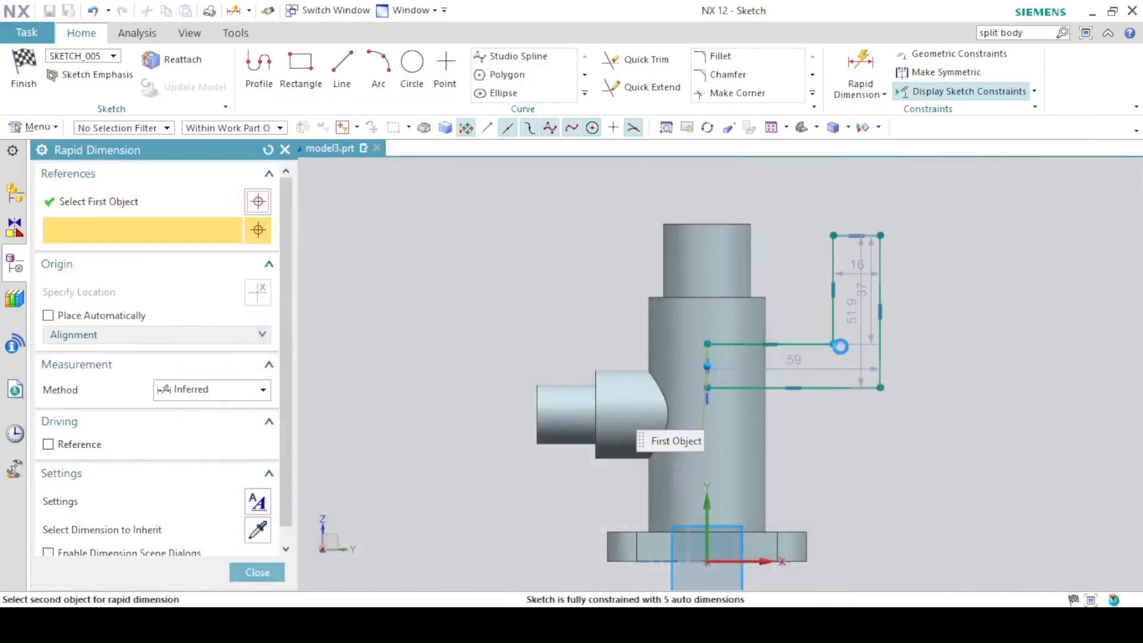
pyautogui.click(880, 280)
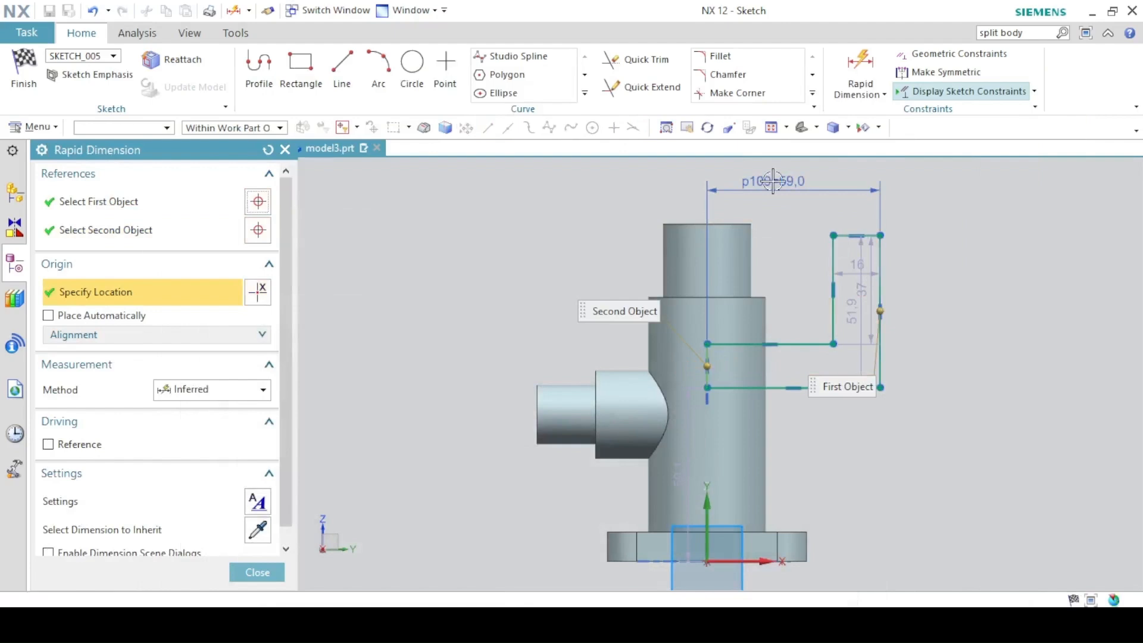
pyautogui.click(771, 187)
pyautogui.write('56')
pyautogui.press('Return')
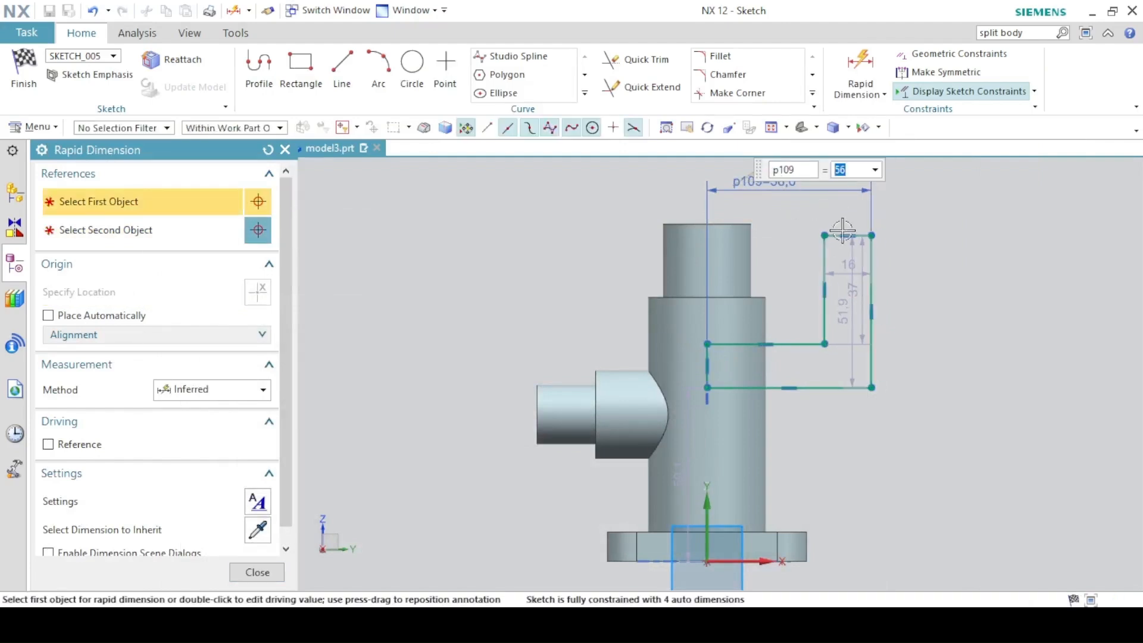
pyautogui.click(848, 237)
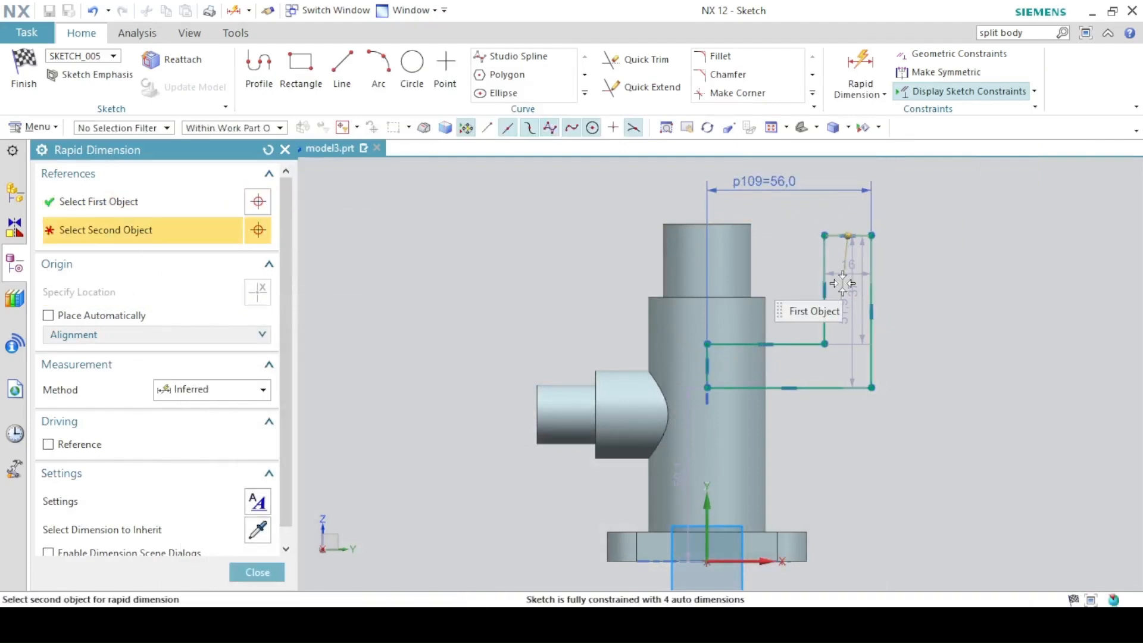
pyautogui.click(834, 388)
pyautogui.click(953, 349)
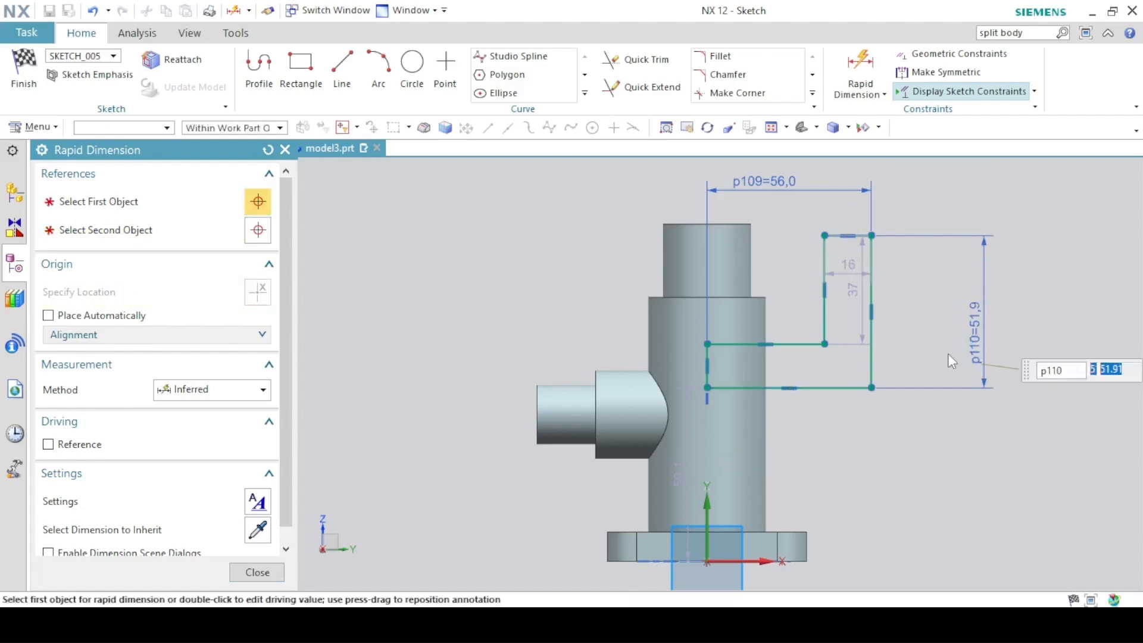
pyautogui.write('7')
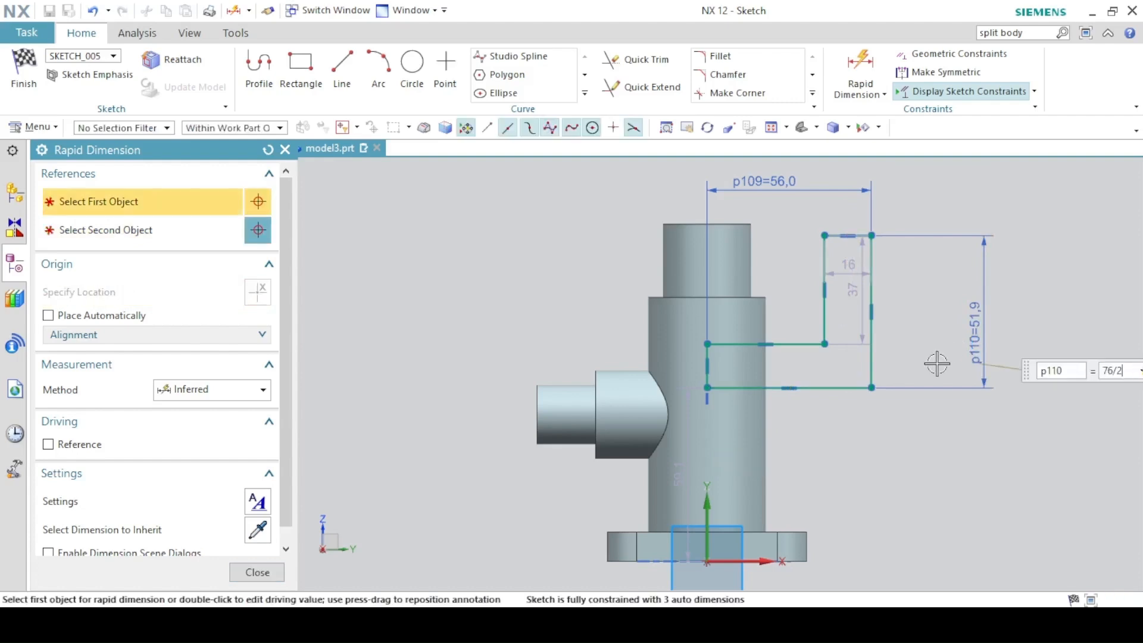
pyautogui.write('6/2')
pyautogui.press('Return')
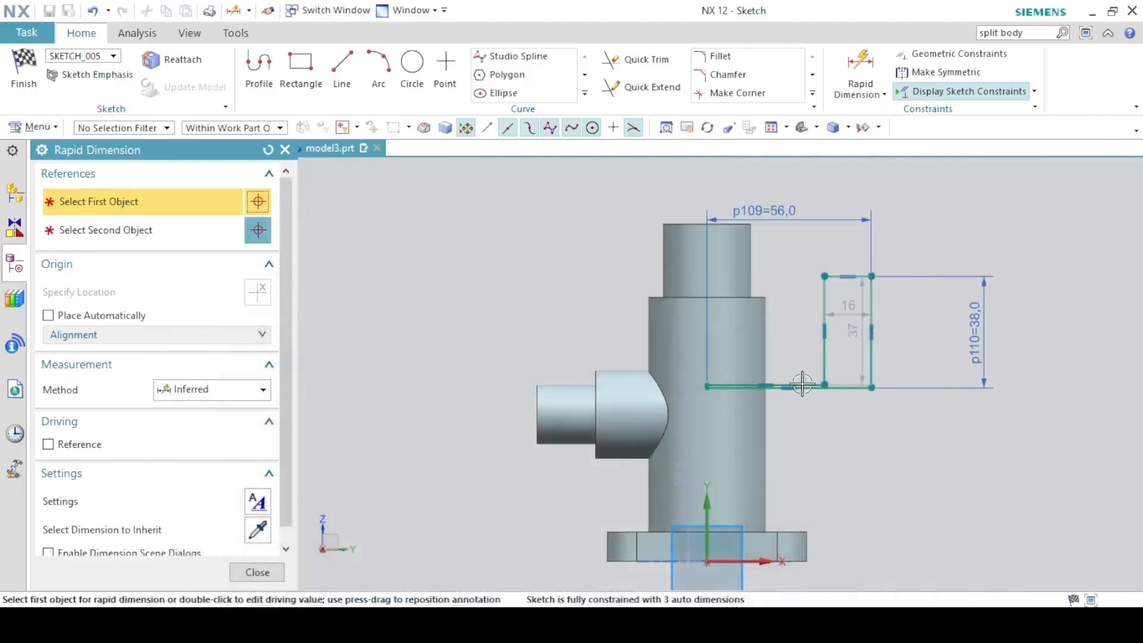
# Set the step height to 30/2 (15 mm) and the short top line to 10 mm.
pyautogui.scroll(4, 780, 364)
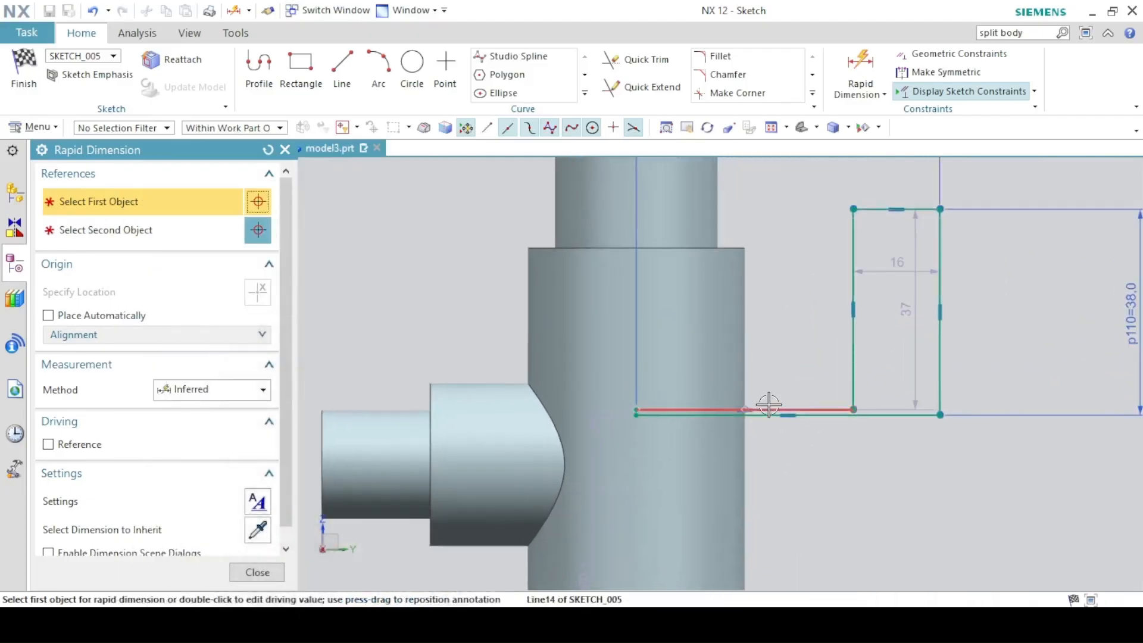
pyautogui.click(768, 410)
pyautogui.click(899, 414)
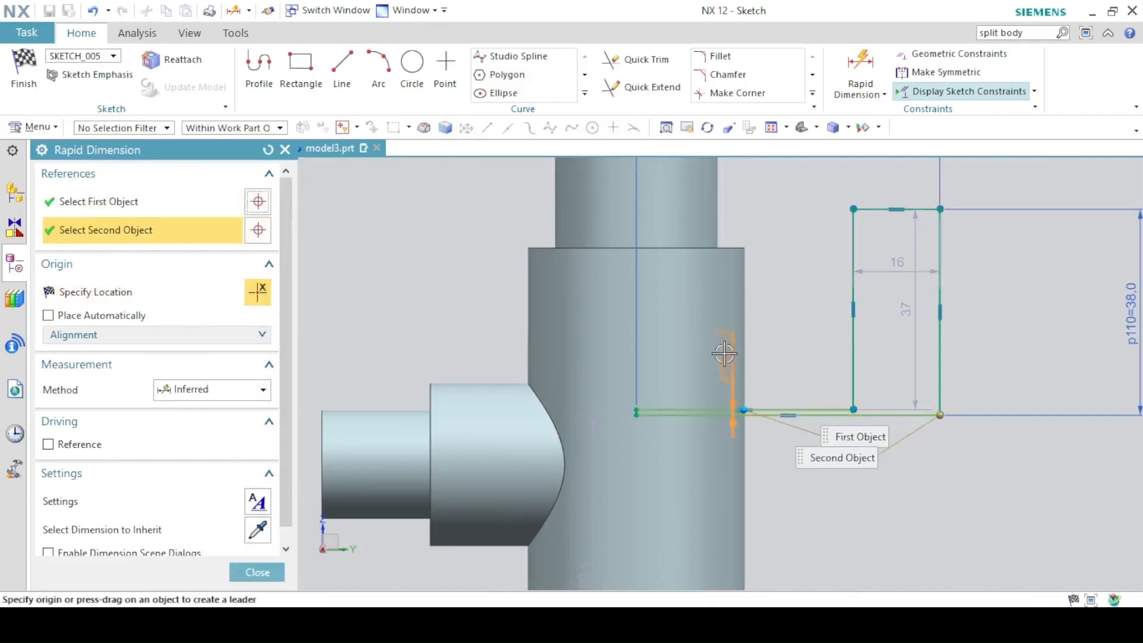
pyautogui.click(777, 341)
pyautogui.write('30/2')
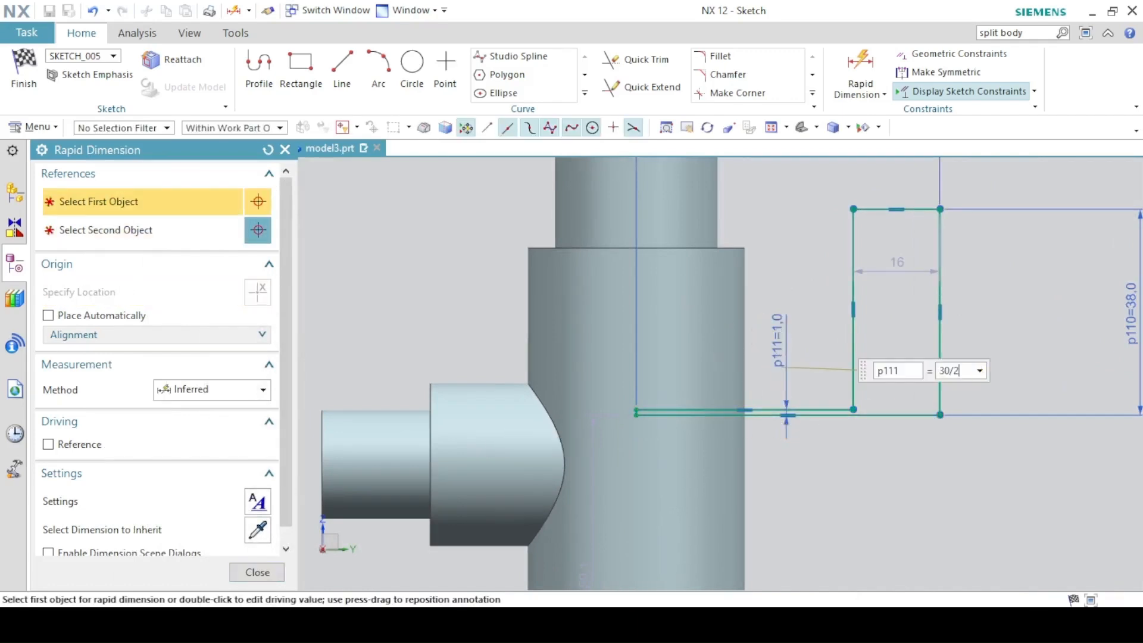
pyautogui.press('Return')
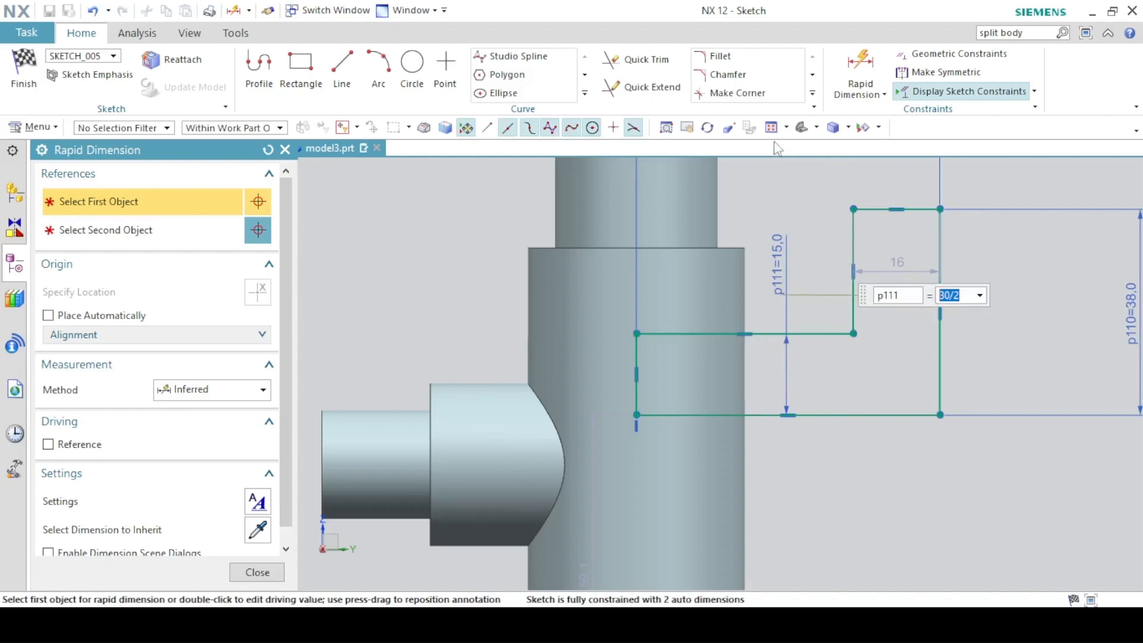
pyautogui.scroll(-3, 674, 310)
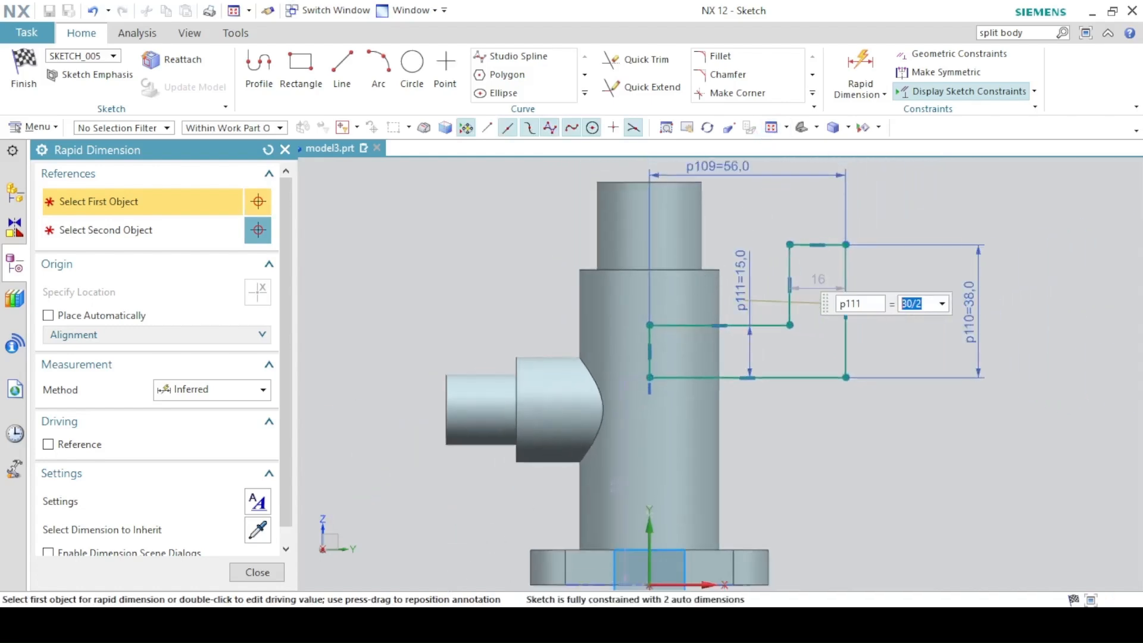
pyautogui.hotkey('alt', 'Tab')
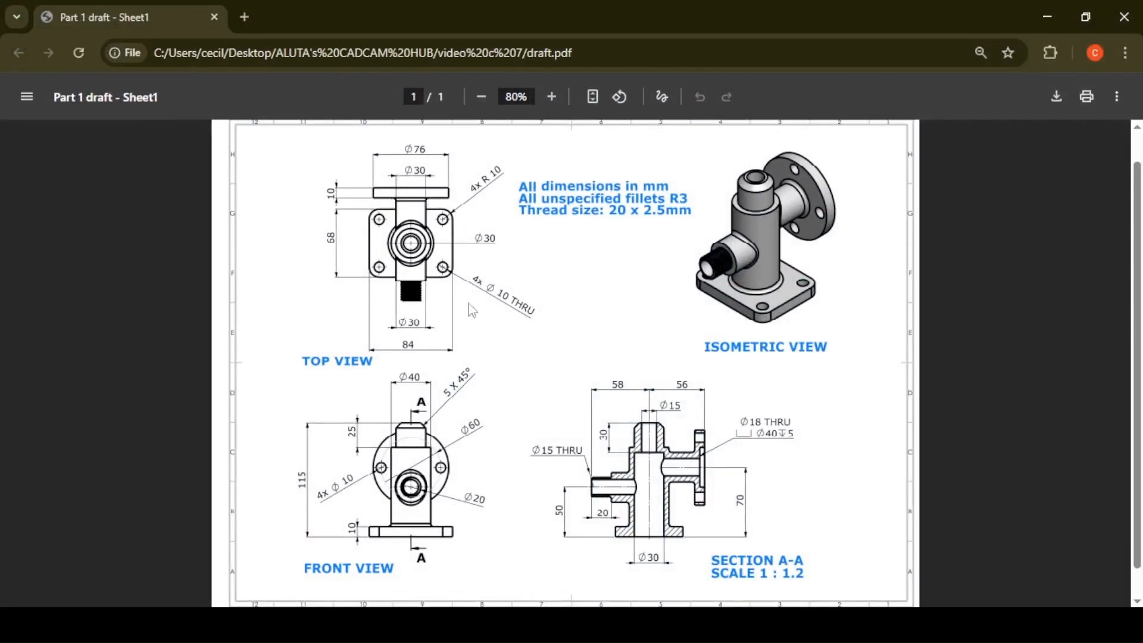
pyautogui.hotkey('alt', 'Tab')
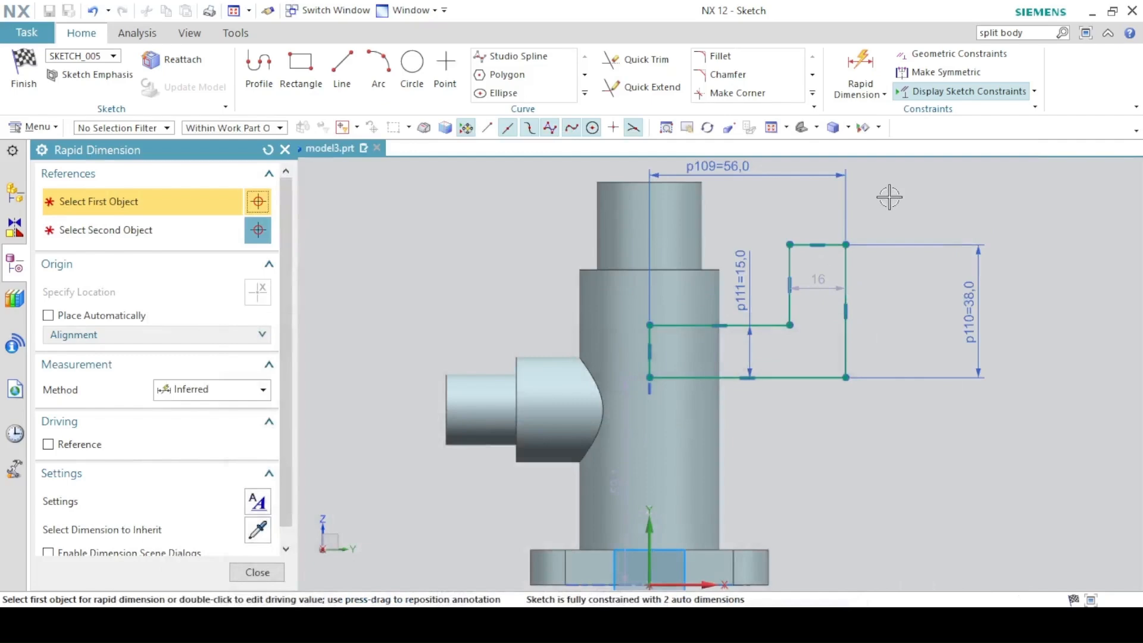
pyautogui.click(805, 244)
pyautogui.click(799, 198)
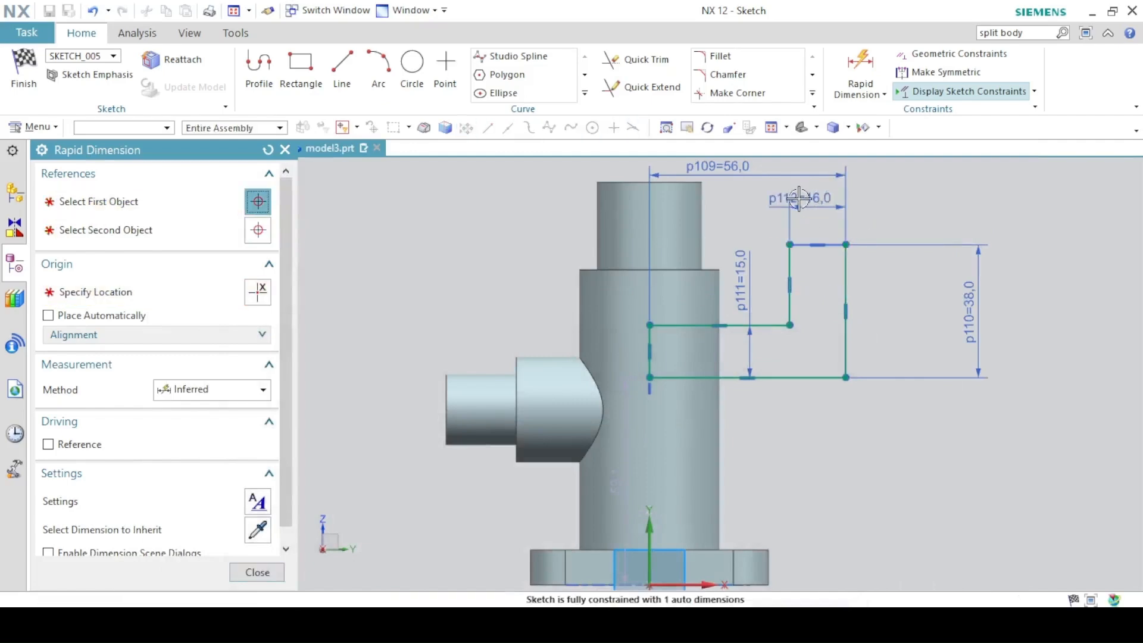
pyautogui.write('10')
pyautogui.press('Return')
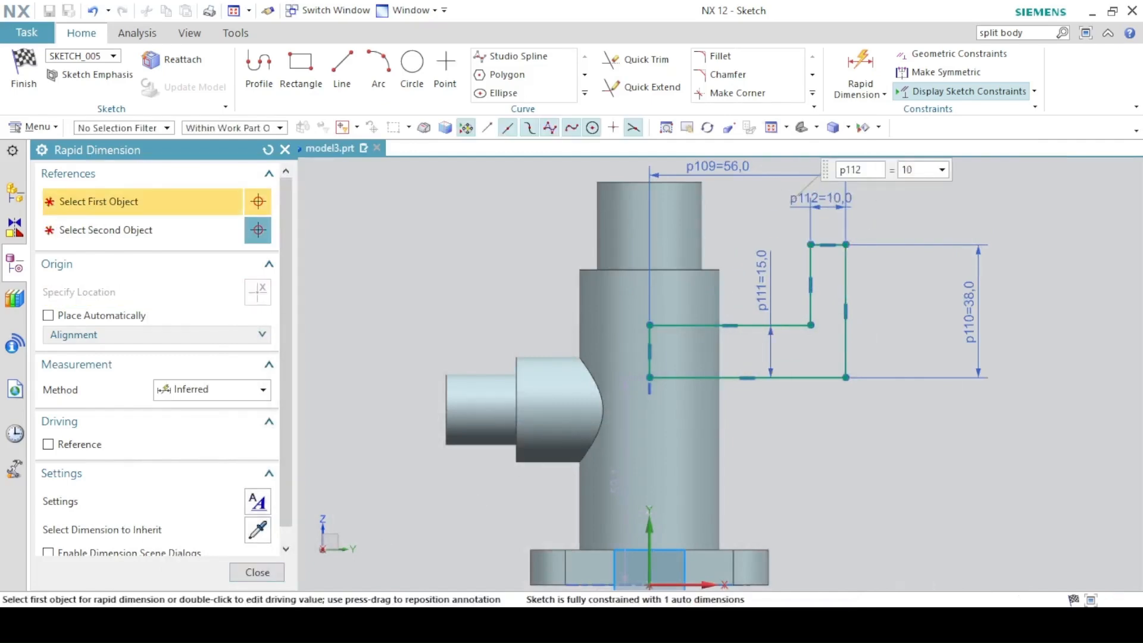
# Place the profile 70 mm above the base origin, then finish the sketch.
pyautogui.hotkey('alt', 'Tab')
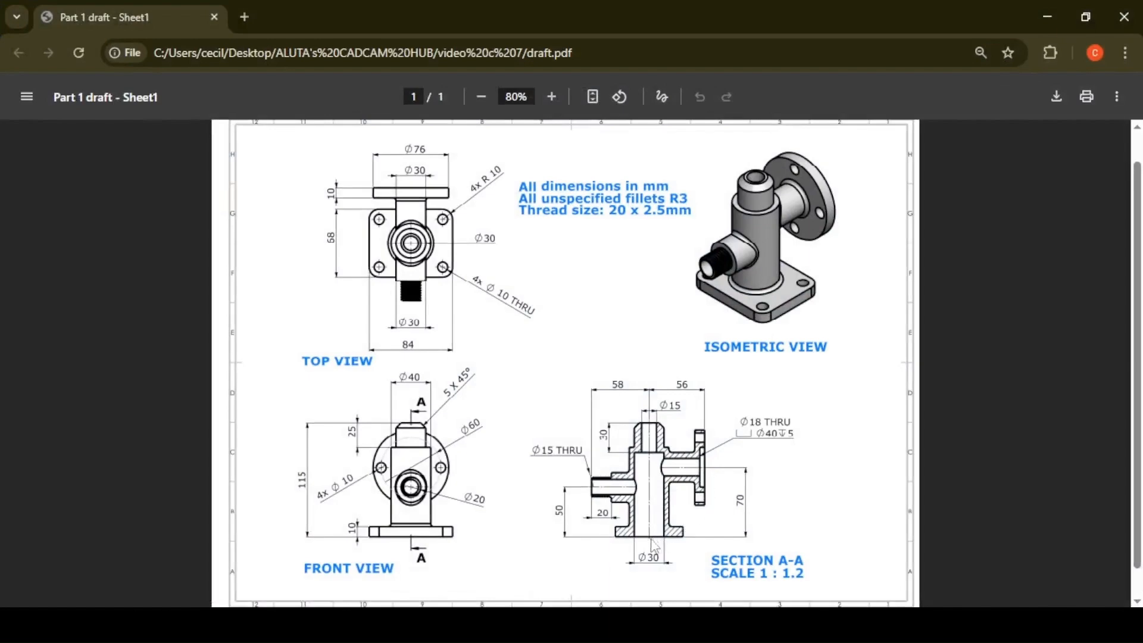
pyautogui.hotkey('alt', 'Tab')
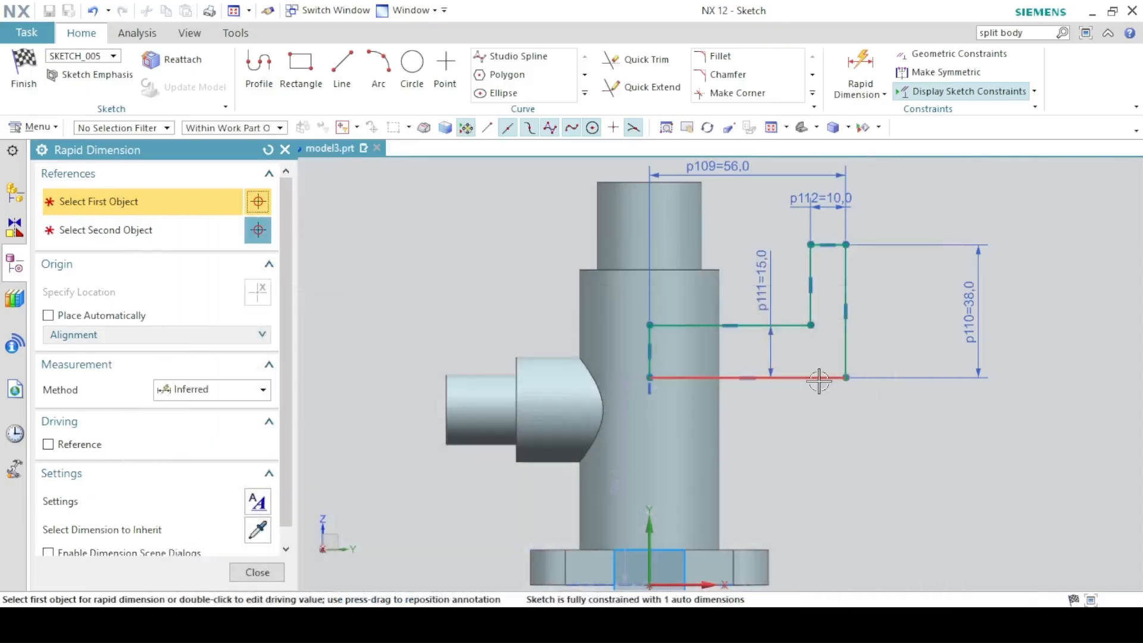
pyautogui.click(820, 380)
pyautogui.click(648, 585)
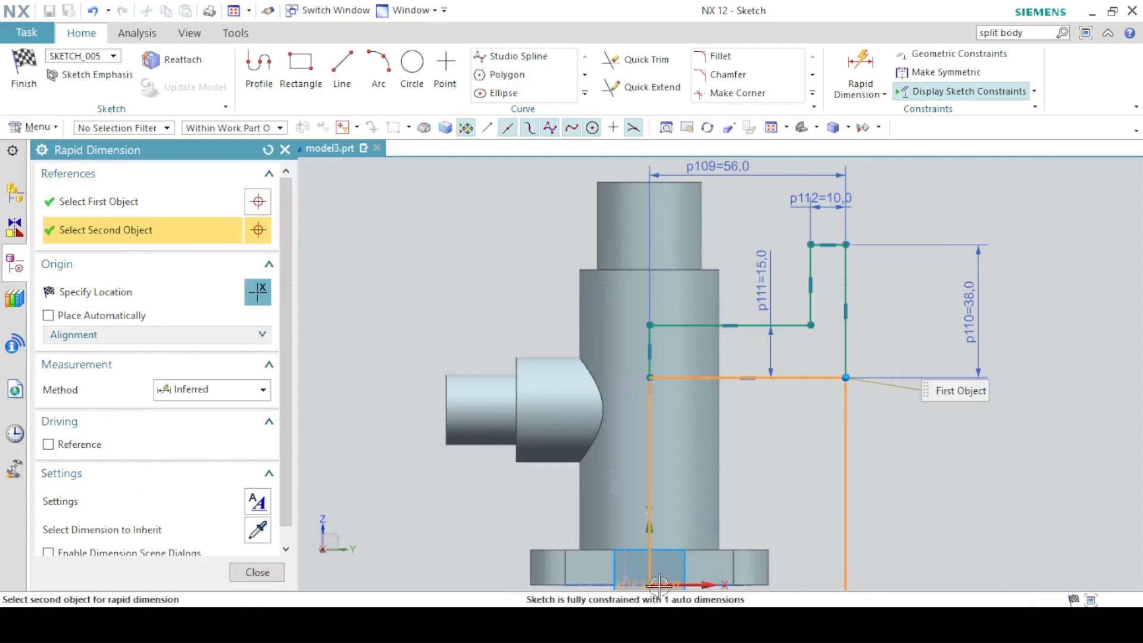
pyautogui.click(649, 586)
pyautogui.click(882, 503)
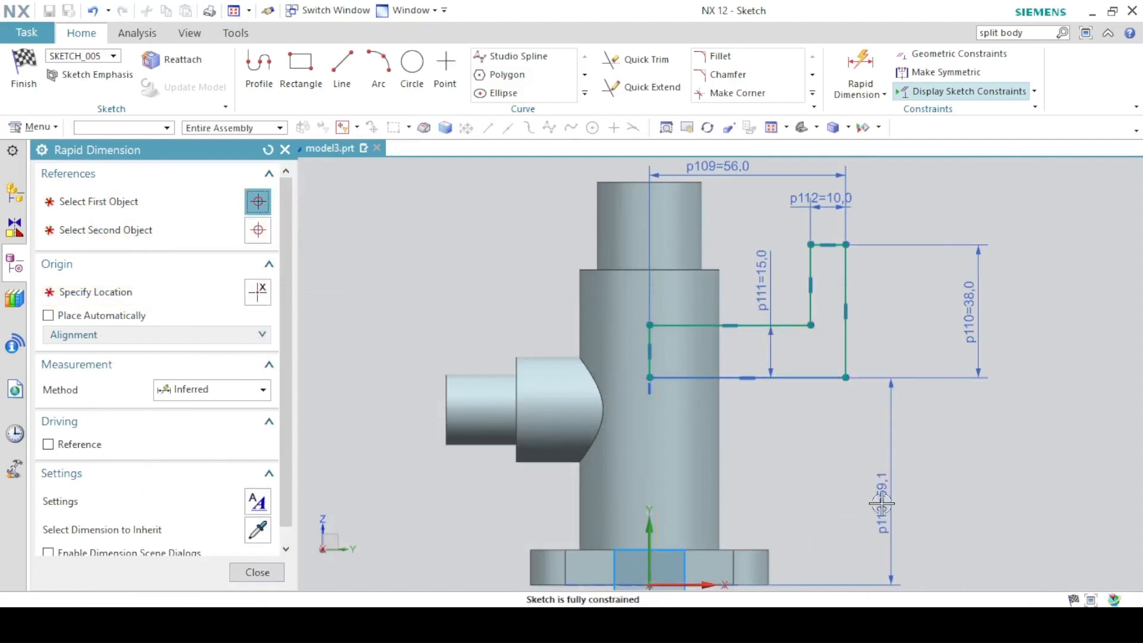
pyautogui.write('70')
pyautogui.press('Return')
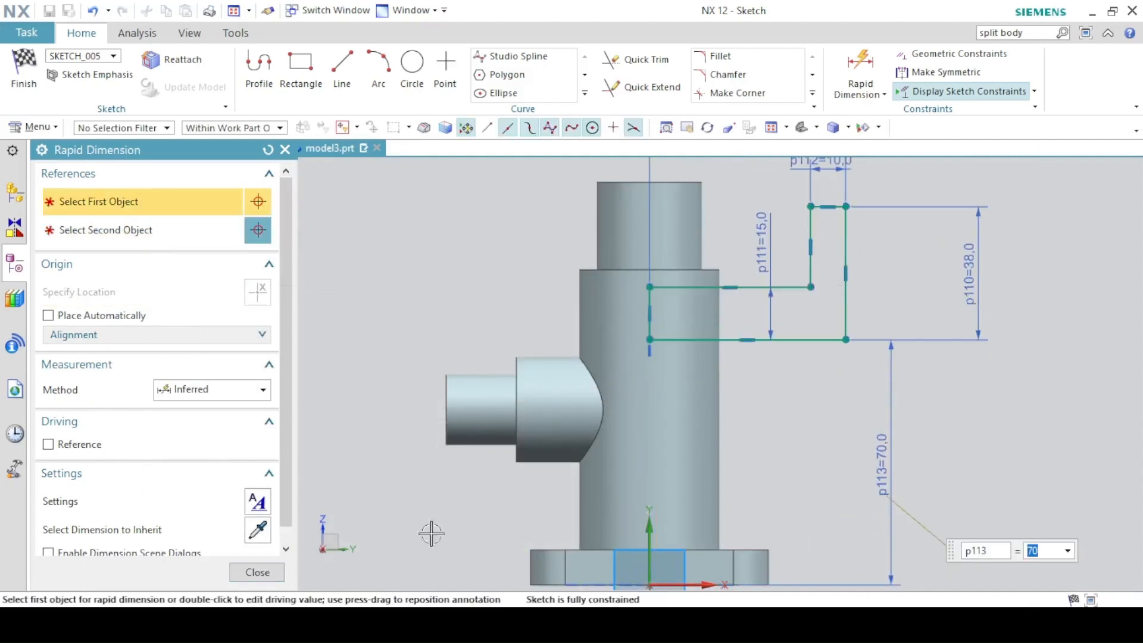
pyautogui.click(258, 572)
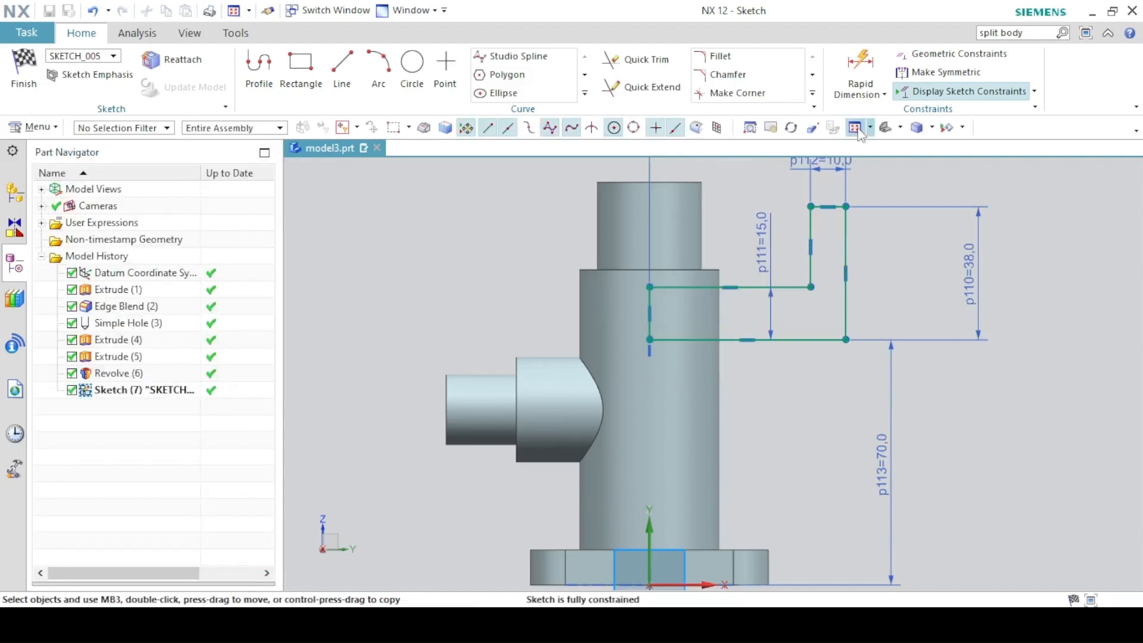
pyautogui.click(855, 127)
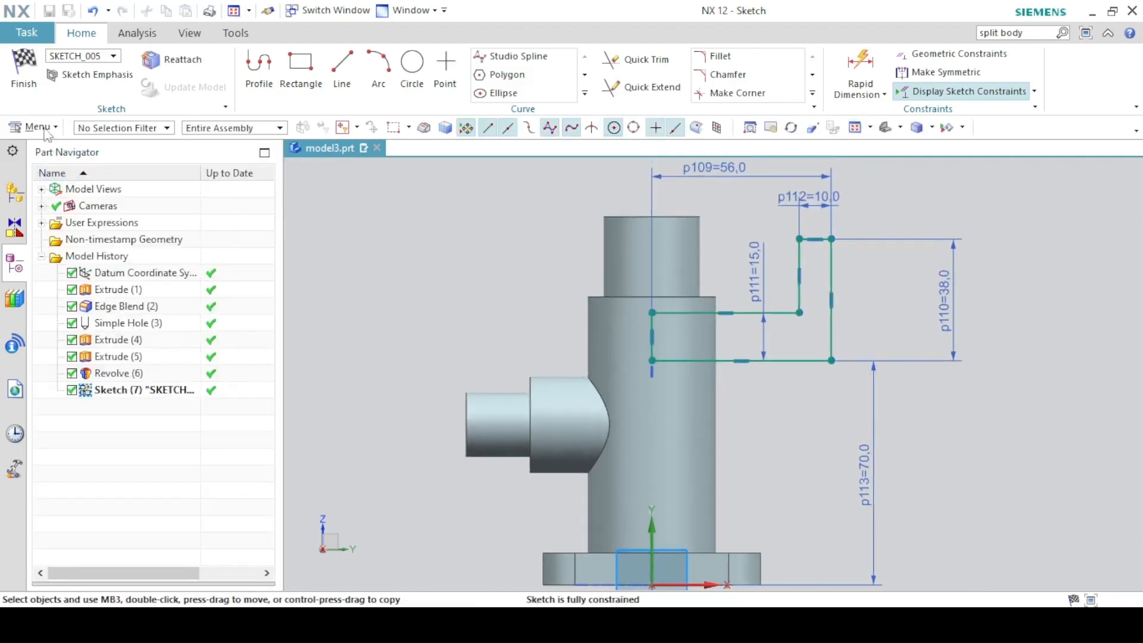
pyautogui.click(24, 71)
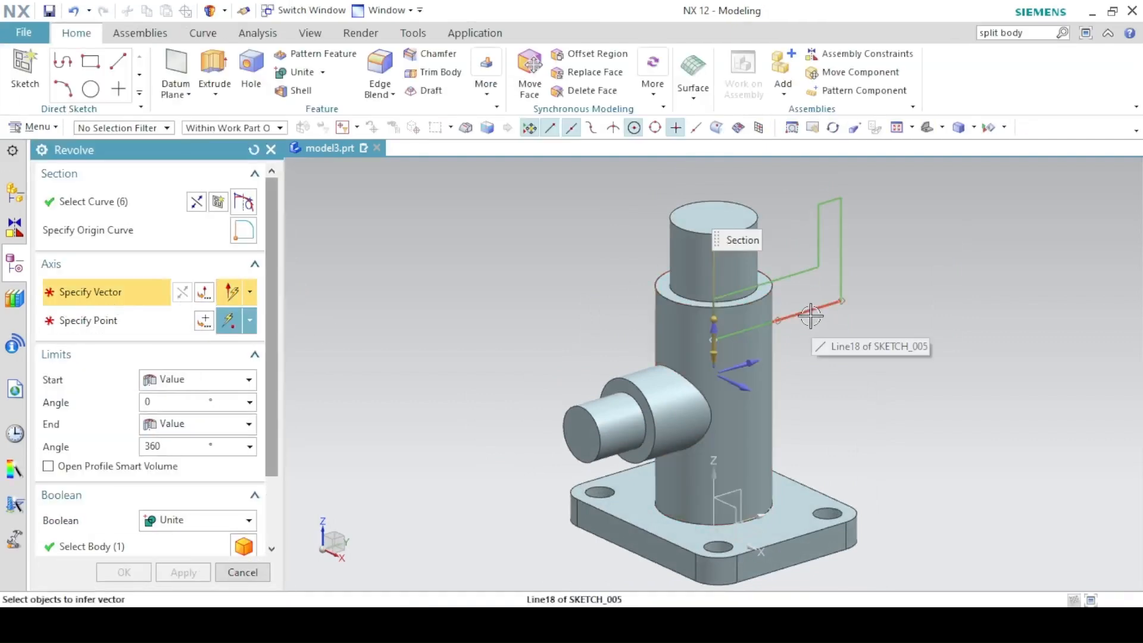
# Revolve the profile about its bottom line into the round side flange, united with the body.
pyautogui.click(810, 315)
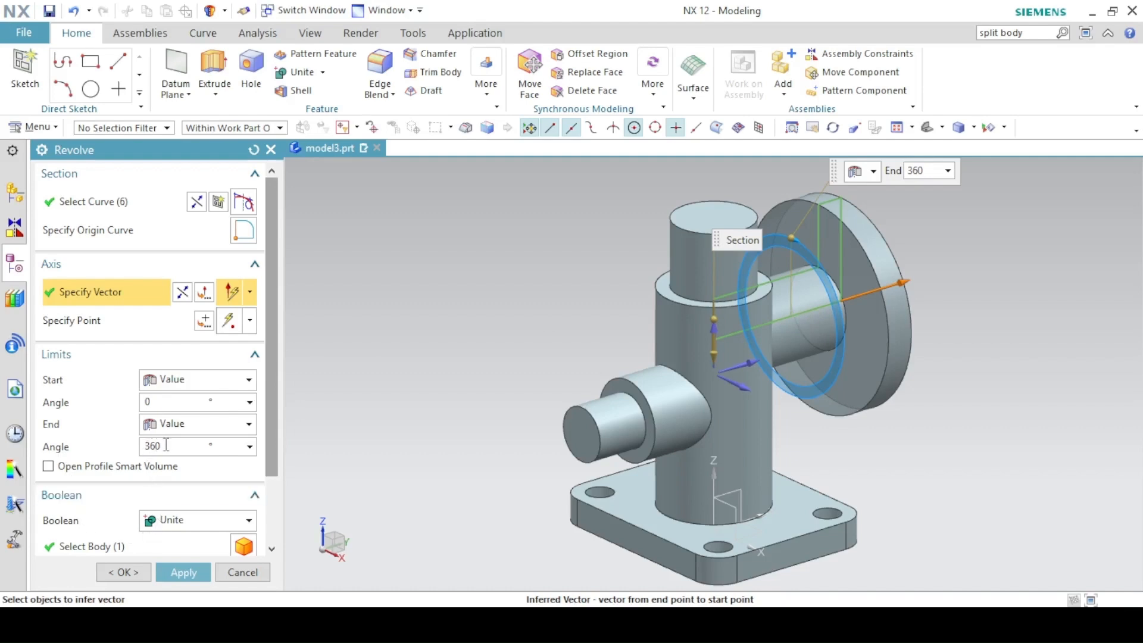
pyautogui.click(123, 572)
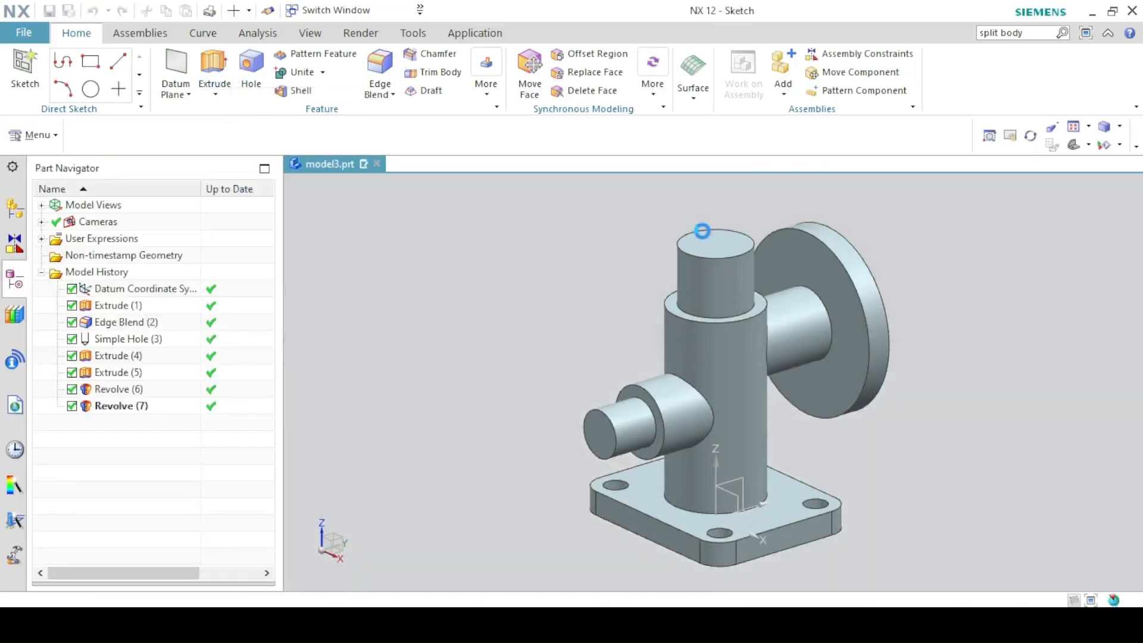
# Sketch a 15 mm circle at the origin on the top spigot face.
pyautogui.click(709, 228)
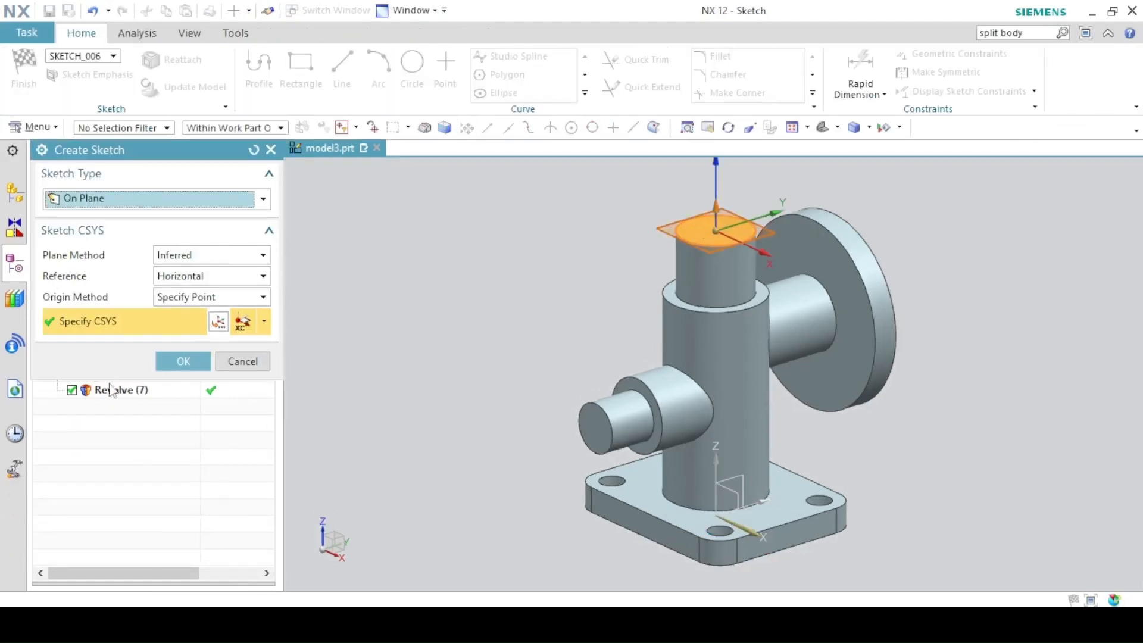
pyautogui.click(183, 361)
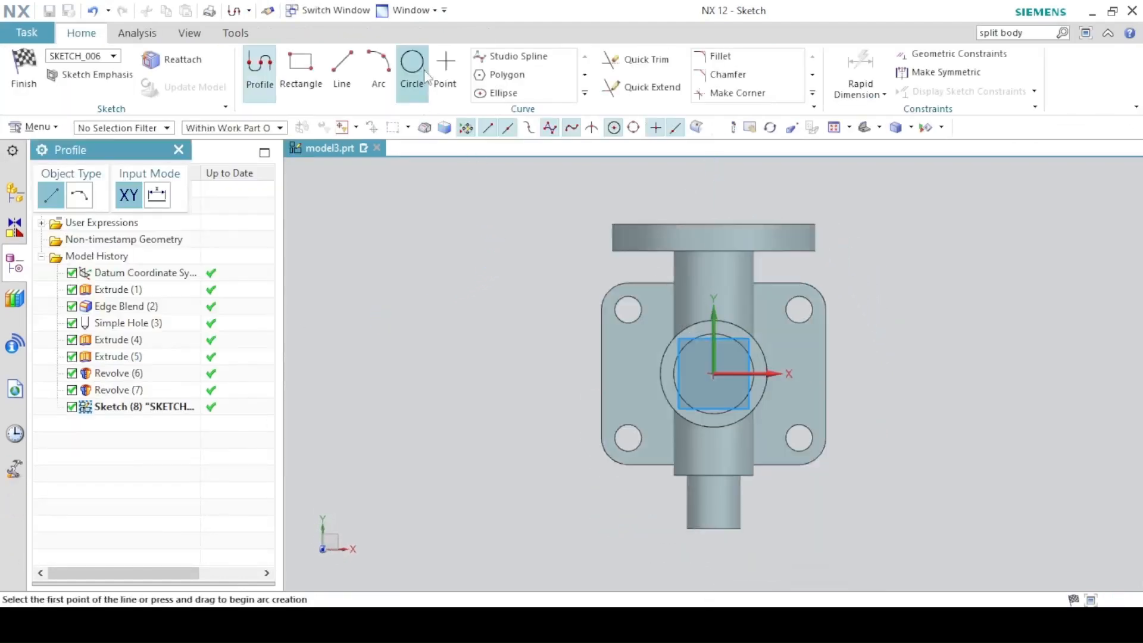
pyautogui.press('o')
pyautogui.click(714, 374)
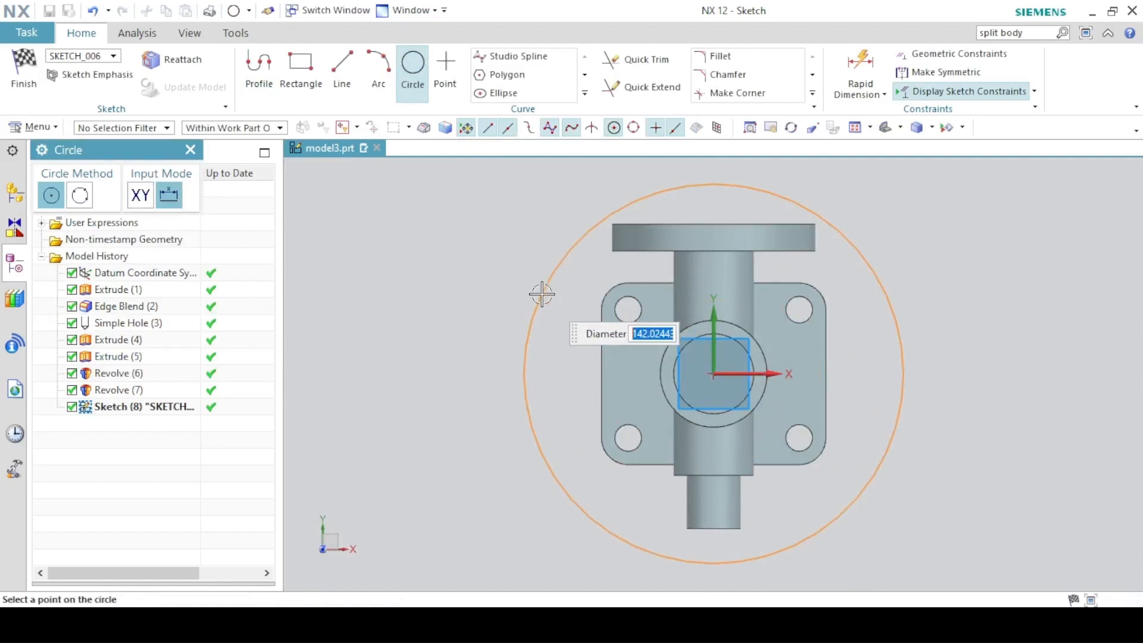
pyautogui.write('15')
pyautogui.press('Return')
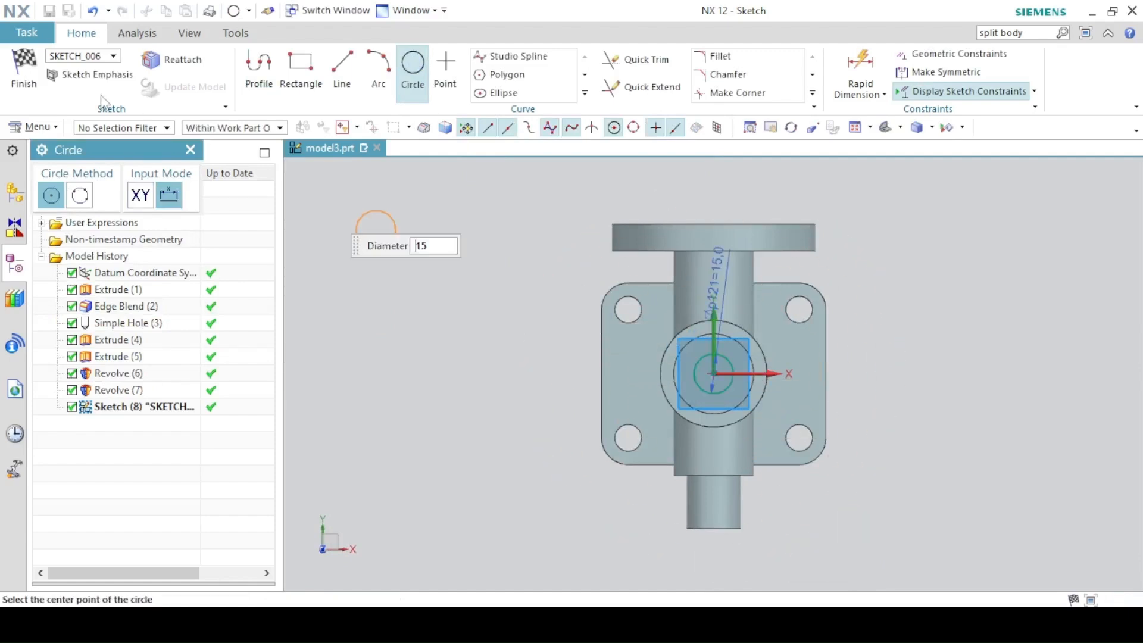
pyautogui.click(25, 72)
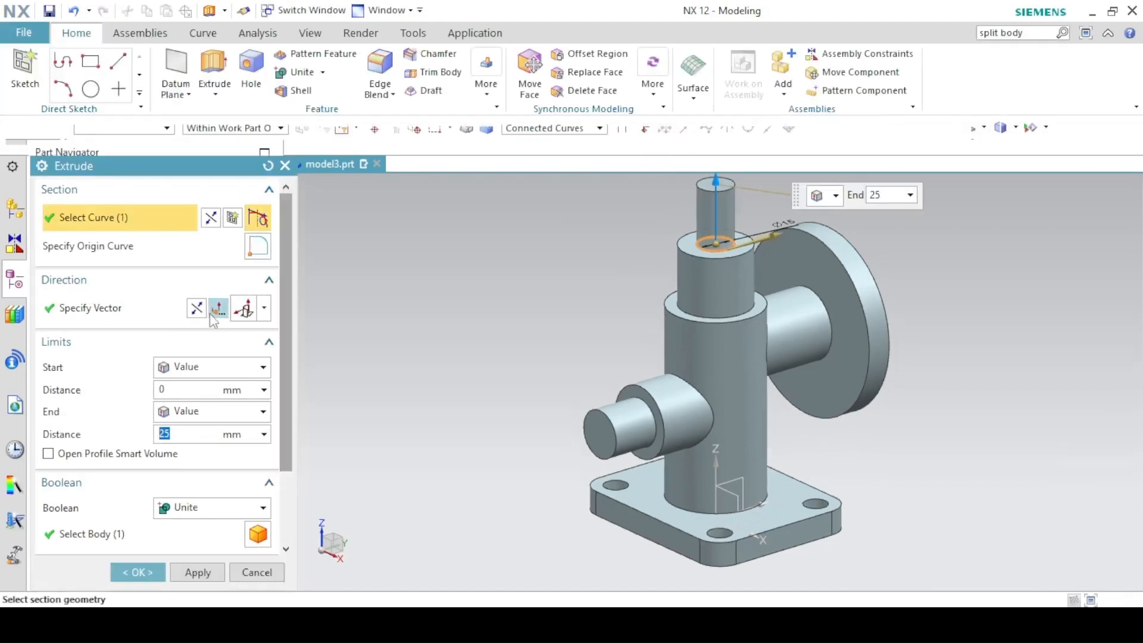
# Extrude the circle 30 mm downward into the spigot as a Subtract cut.
pyautogui.click(196, 308)
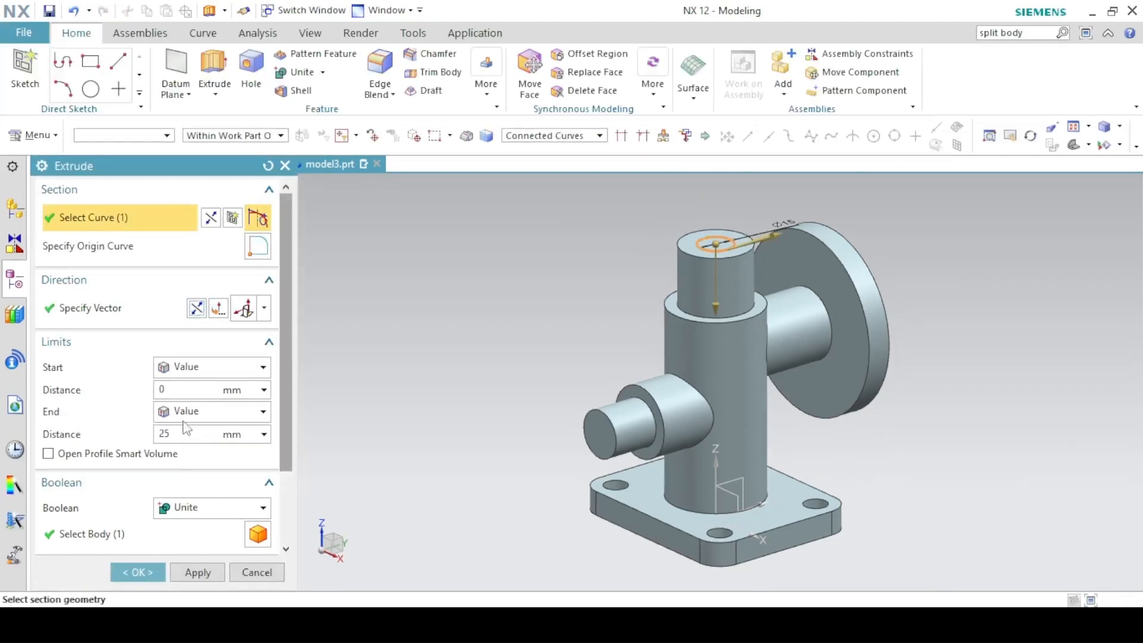
pyautogui.click(199, 430)
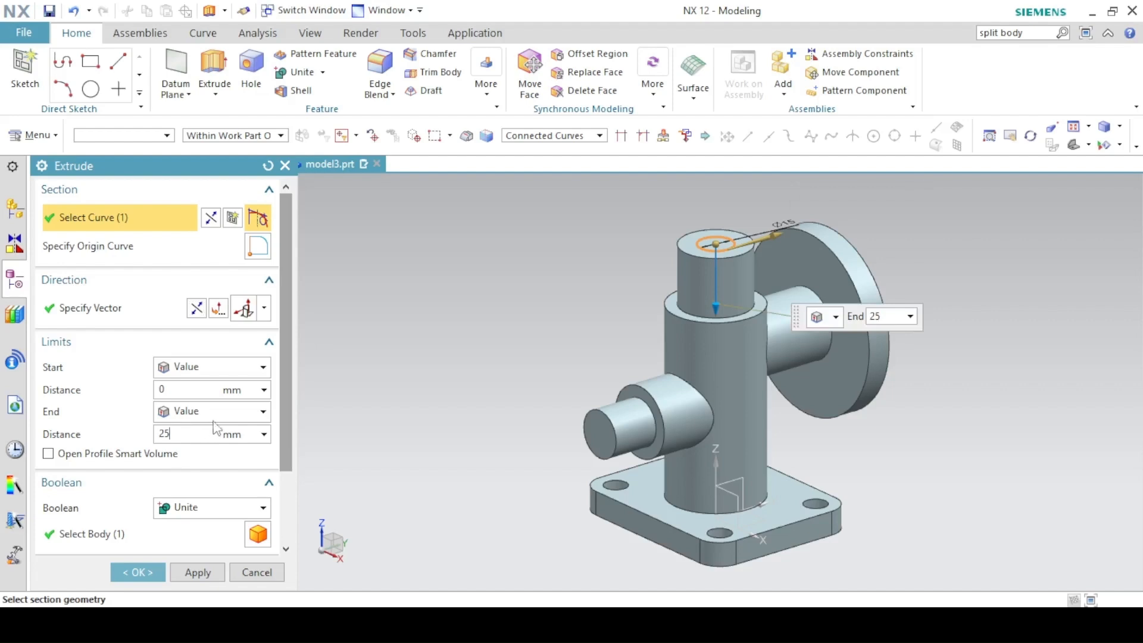
pyautogui.write('30')
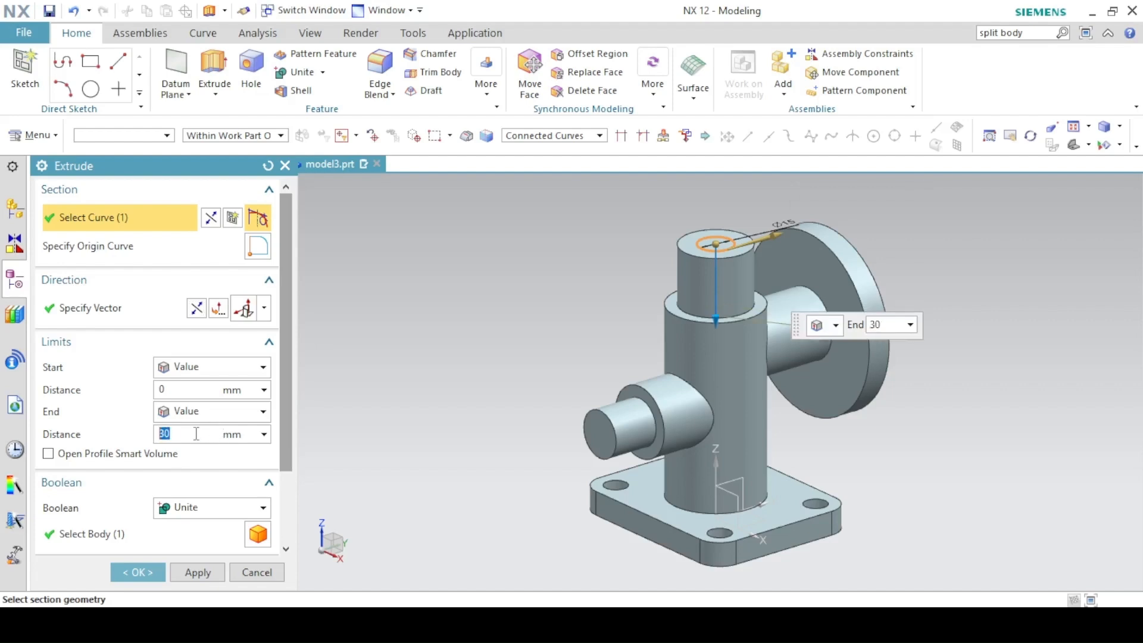
pyautogui.click(196, 507)
pyautogui.click(175, 560)
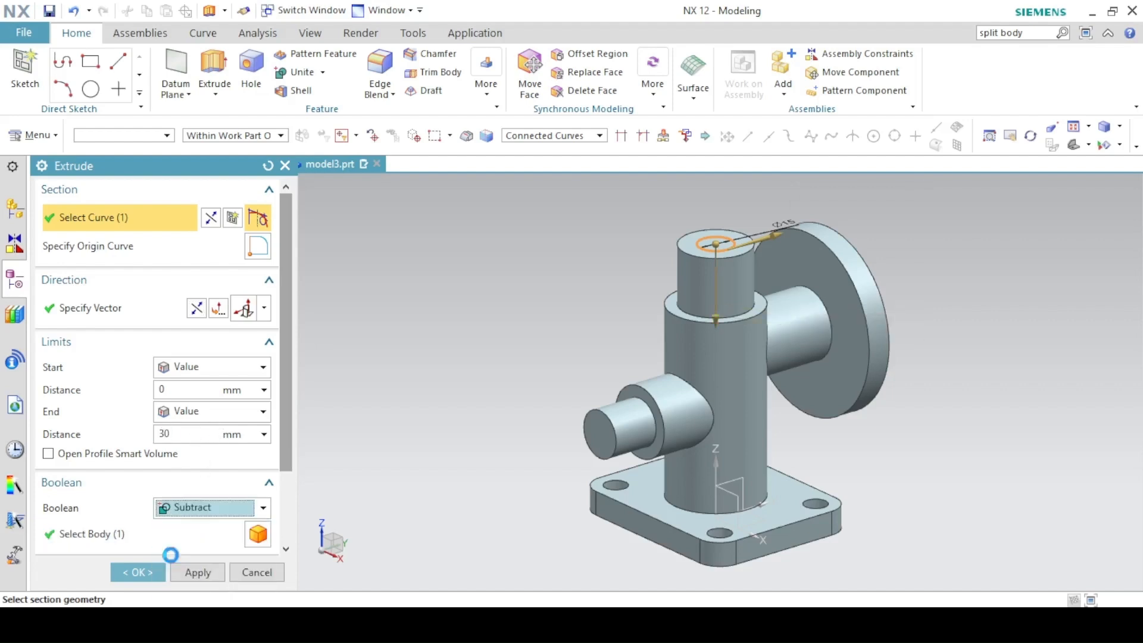
pyautogui.click(184, 565)
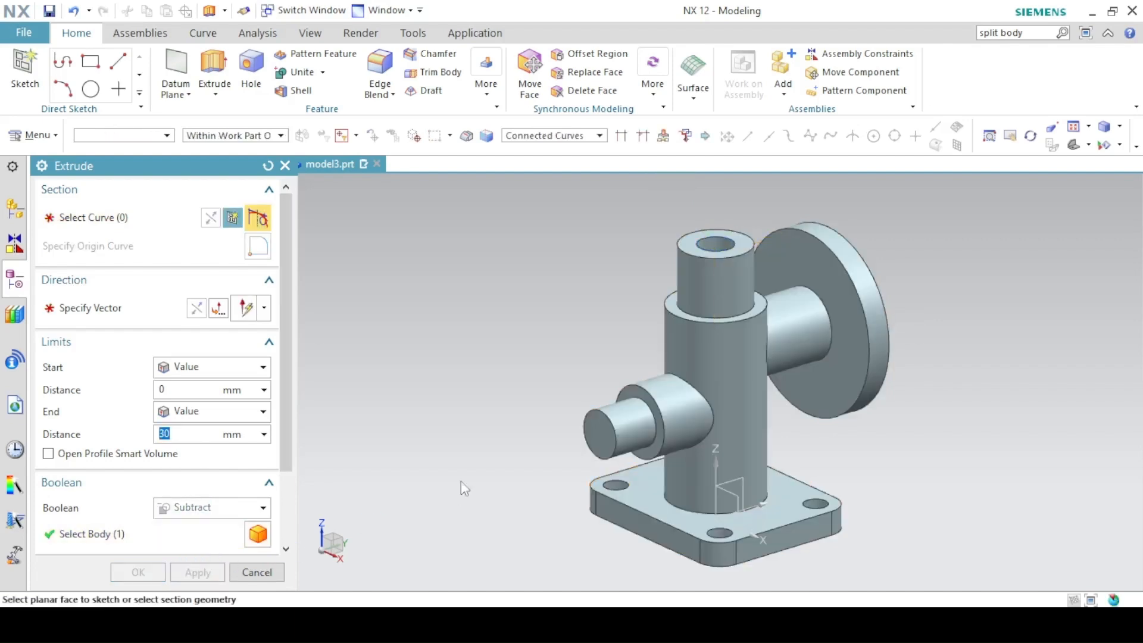
pyautogui.moveTo(470, 473); pyautogui.dragTo(406, 298, button='middle')
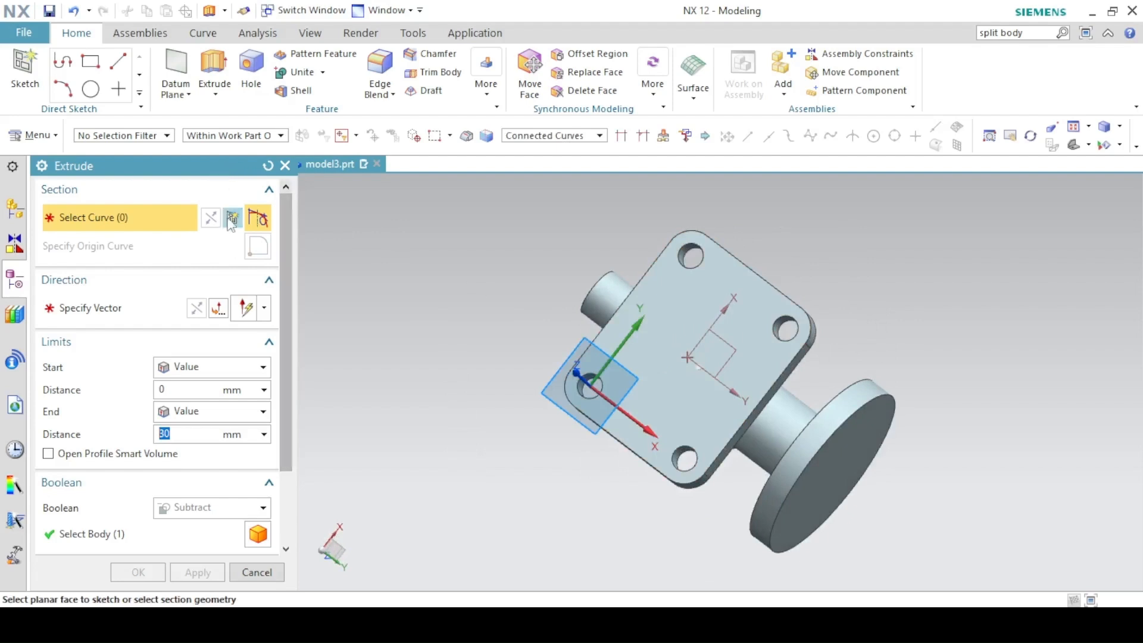
# Start a sketch on the base underside and draw a circle centred at the origin.
pyautogui.click(257, 217)
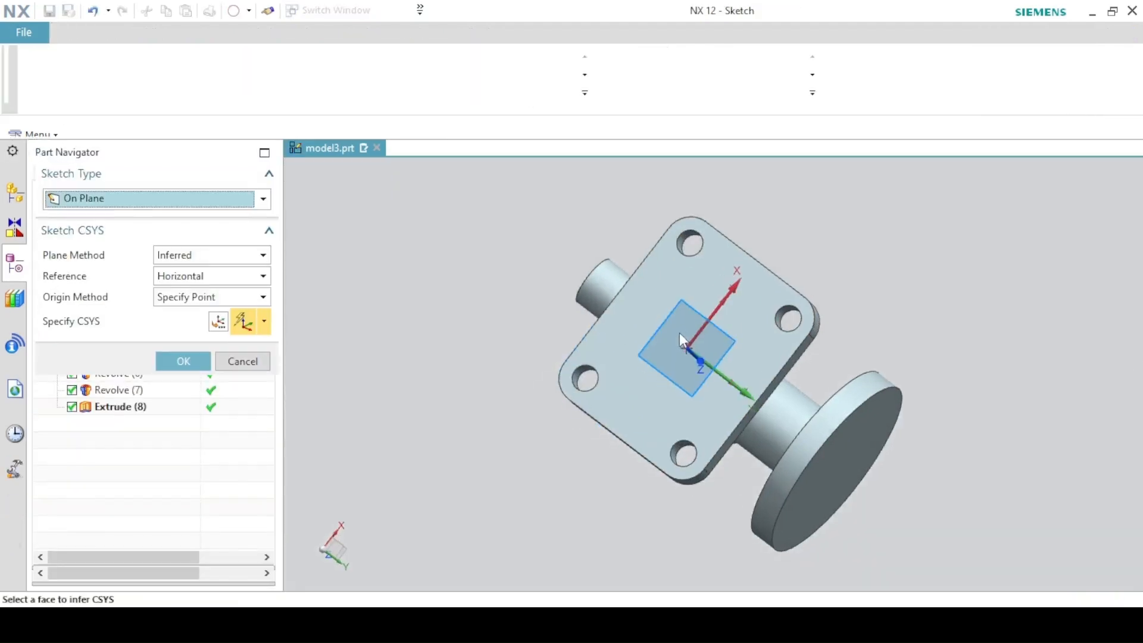
pyautogui.click(680, 332)
pyautogui.click(183, 361)
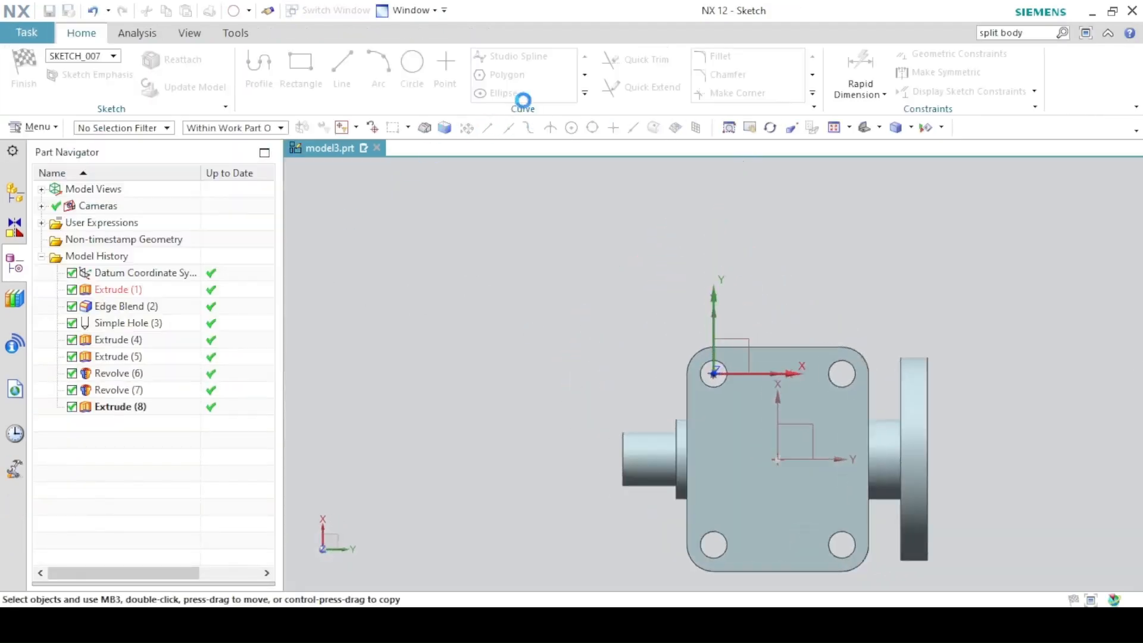
pyautogui.click(411, 65)
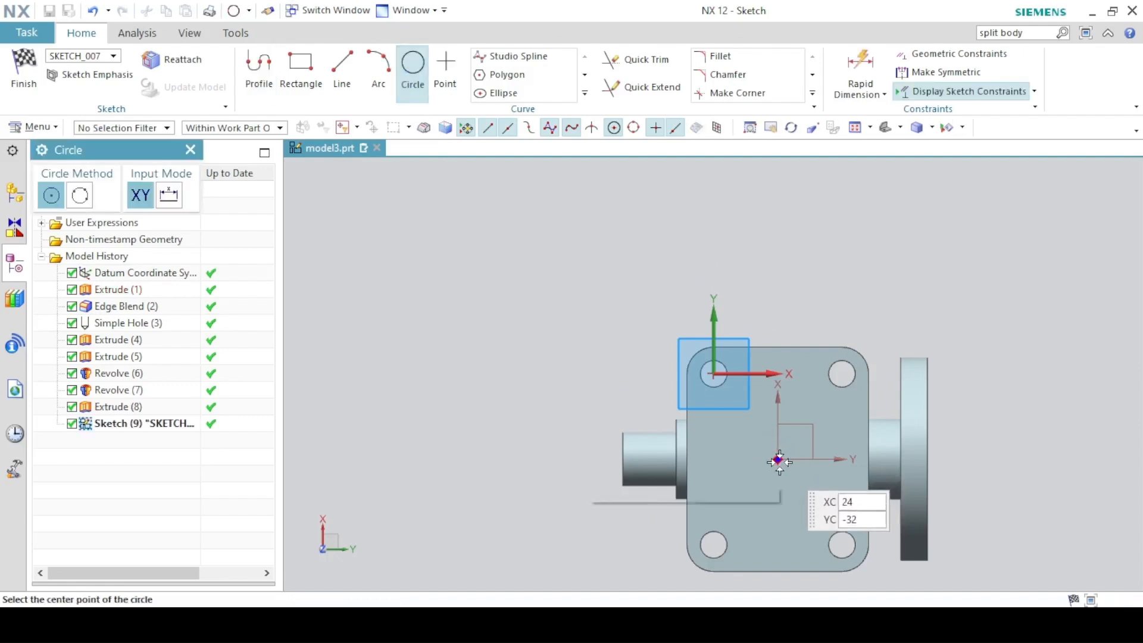
pyautogui.click(777, 459)
pyautogui.click(731, 423)
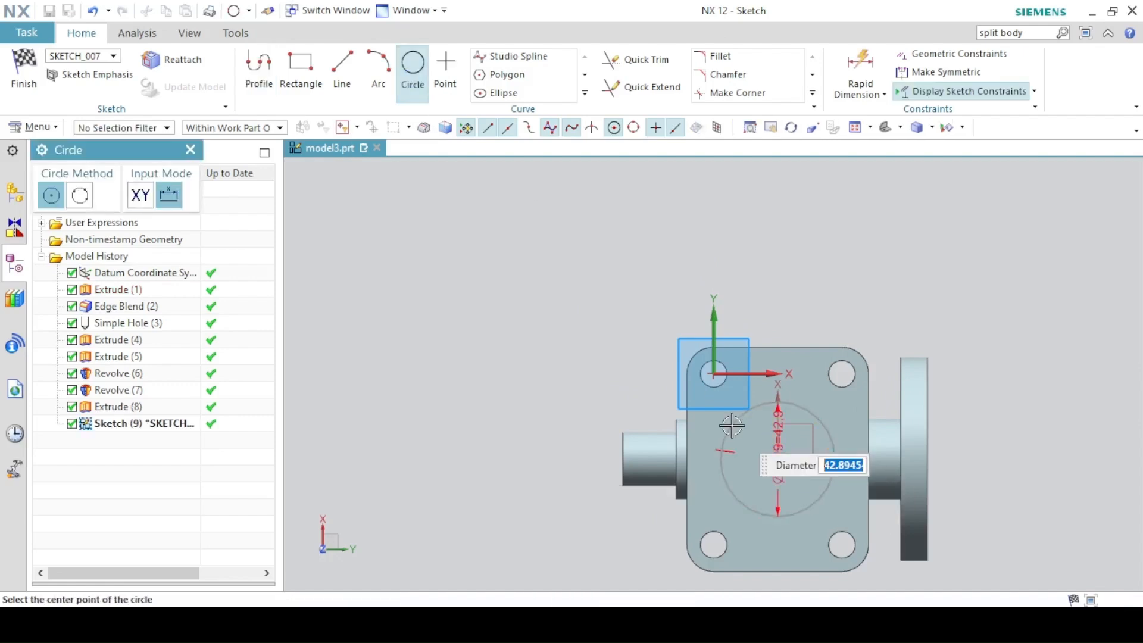
pyautogui.press('Escape')
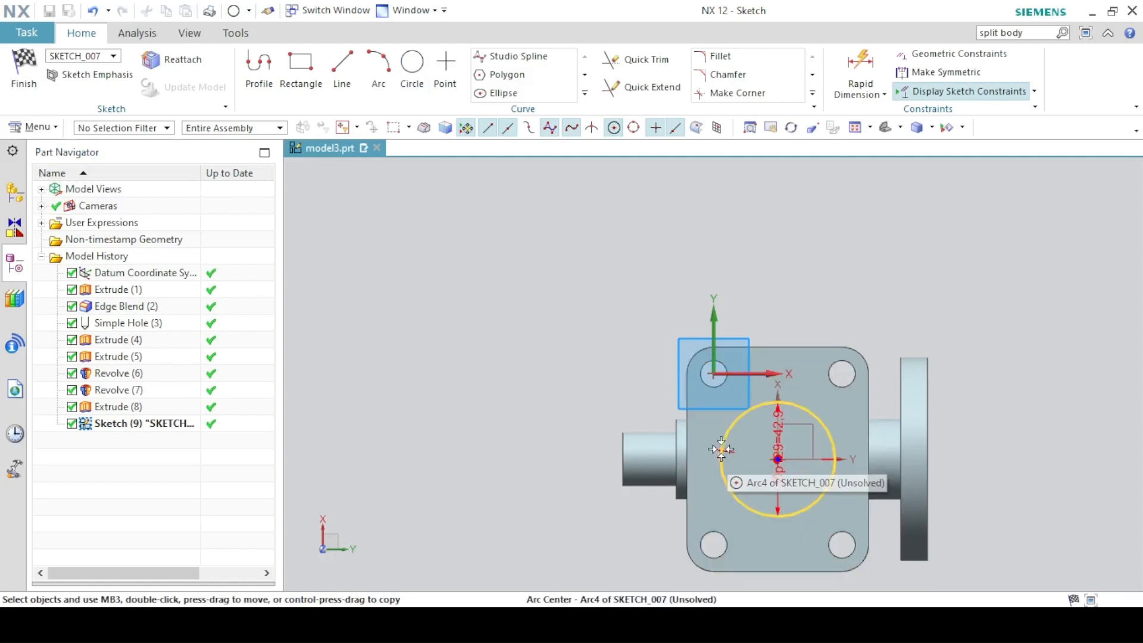
# Delete the overconstraining tangent constraints from the circle.
pyautogui.click(715, 450)
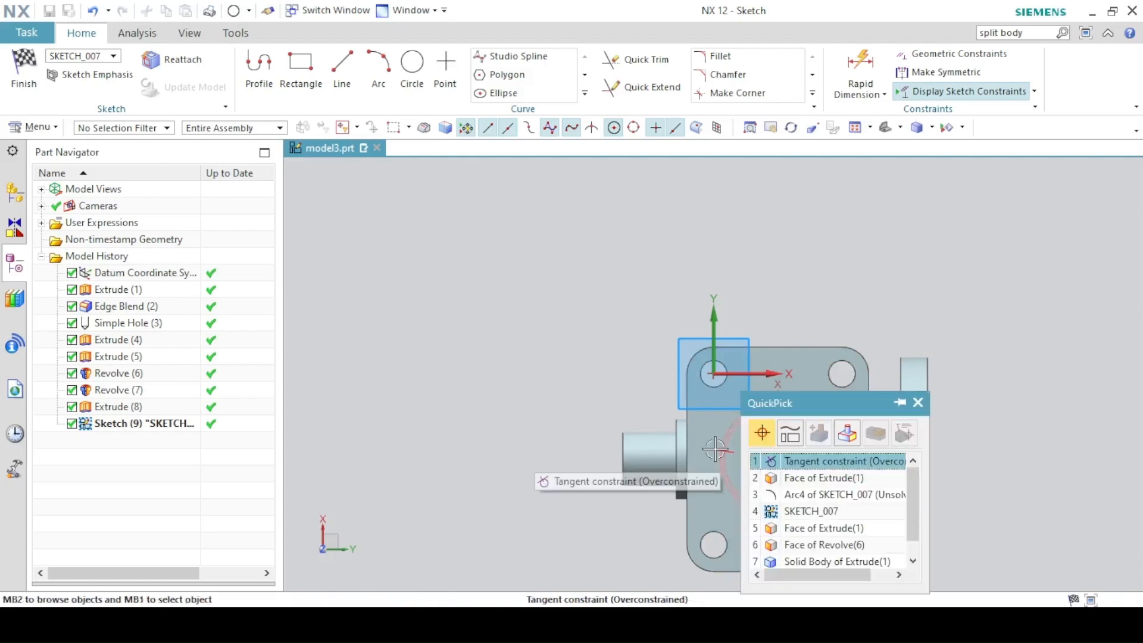
pyautogui.click(763, 454)
pyautogui.press('Delete')
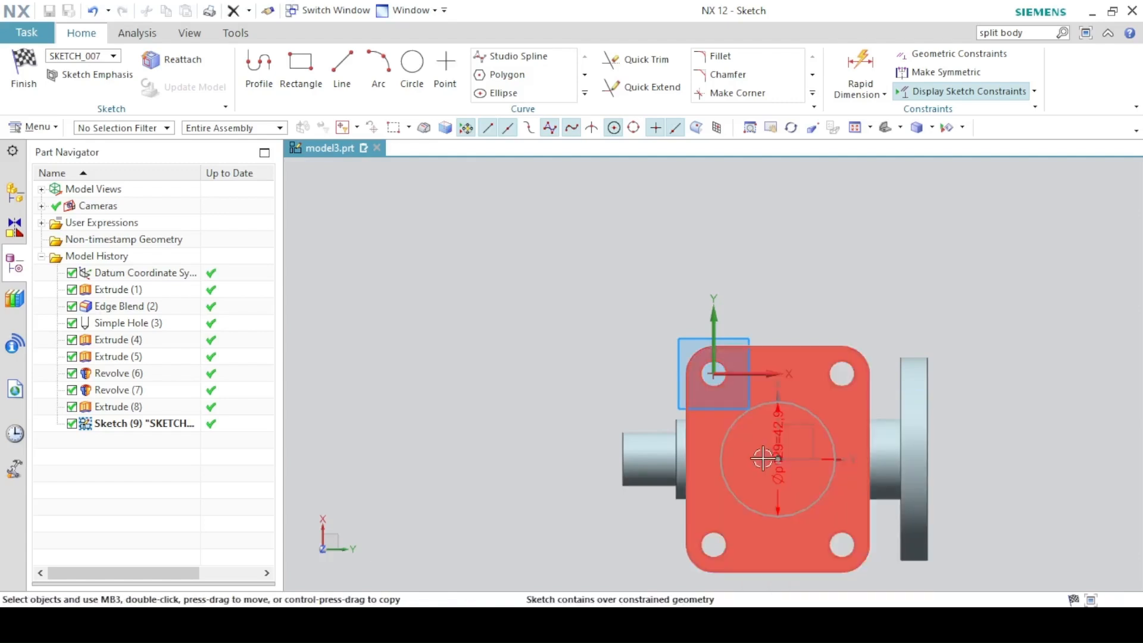
pyautogui.click(839, 460)
pyautogui.click(871, 433)
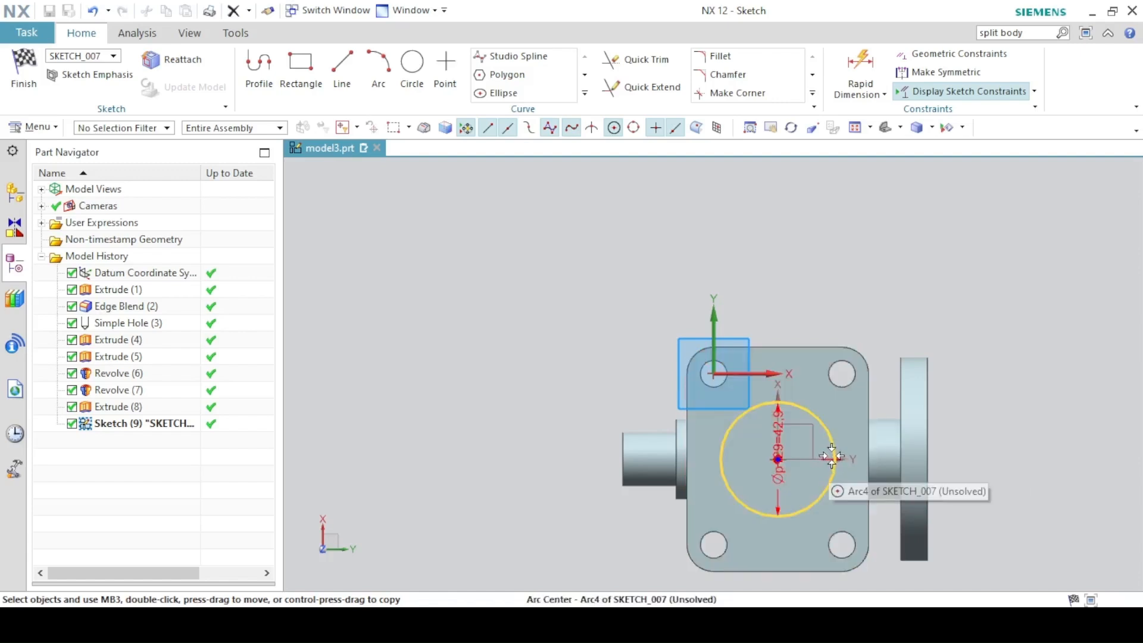
pyautogui.scroll(-5, 831, 456)
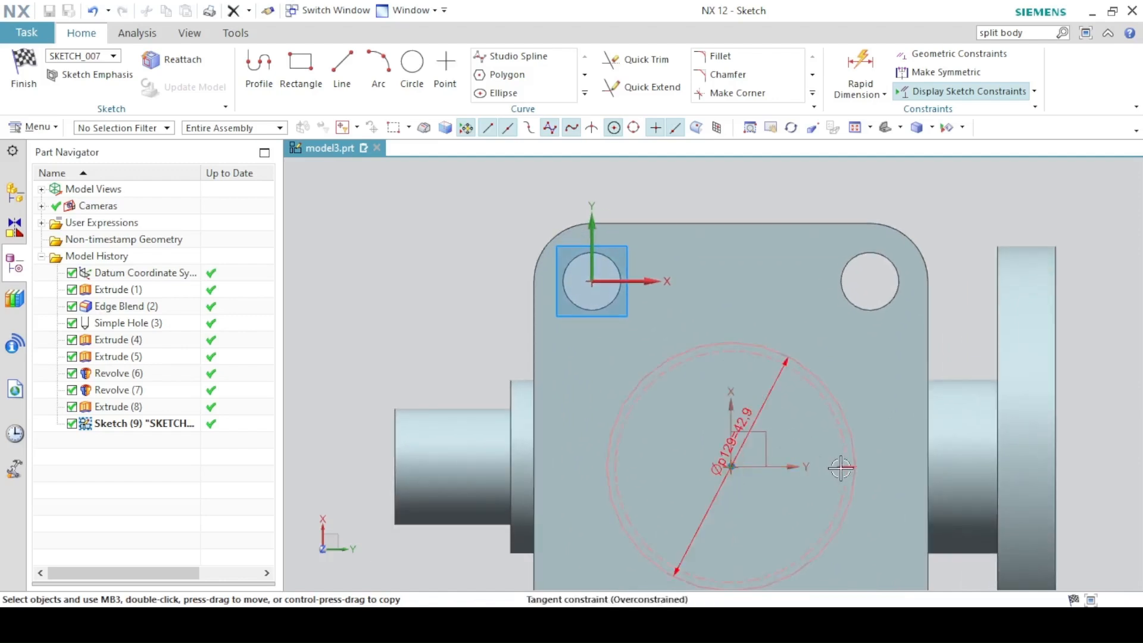
pyautogui.click(840, 468)
pyautogui.click(873, 439)
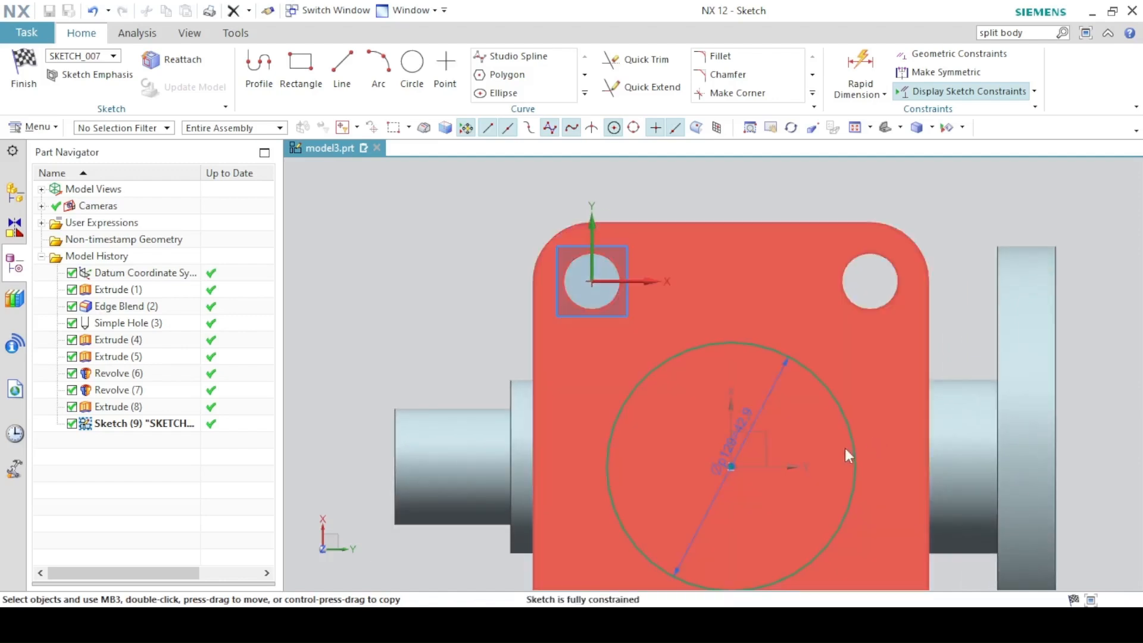
# Set the circle's diameter dimension to 30 mm and finish the sketch.
pyautogui.moveTo(731, 440); pyautogui.dragTo(434, 214)
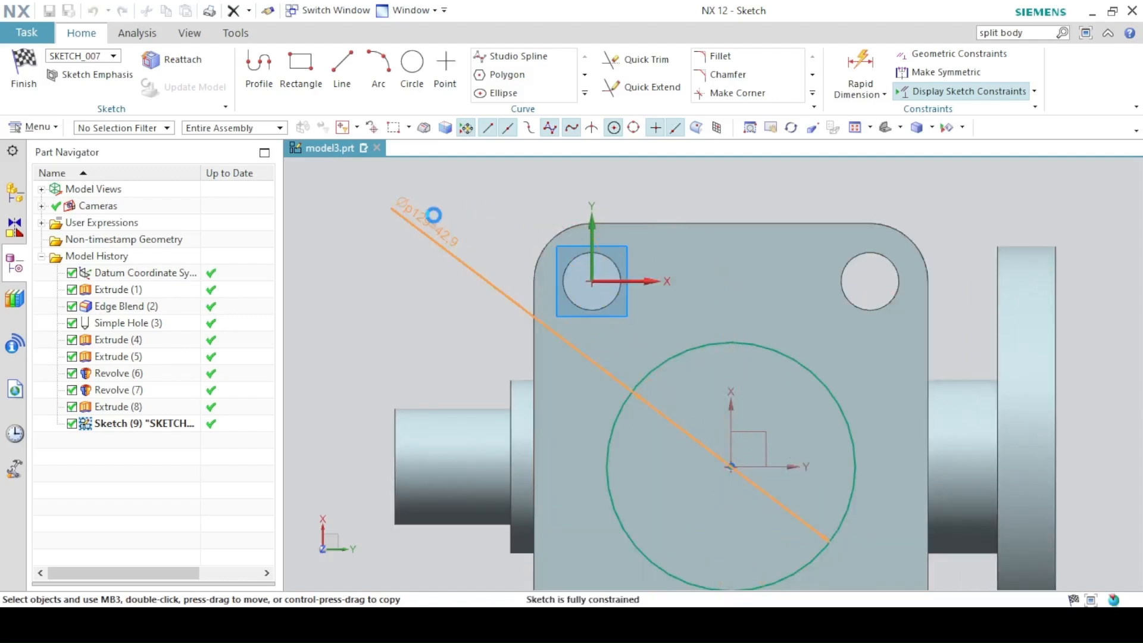
pyautogui.write('30')
pyautogui.press('Return')
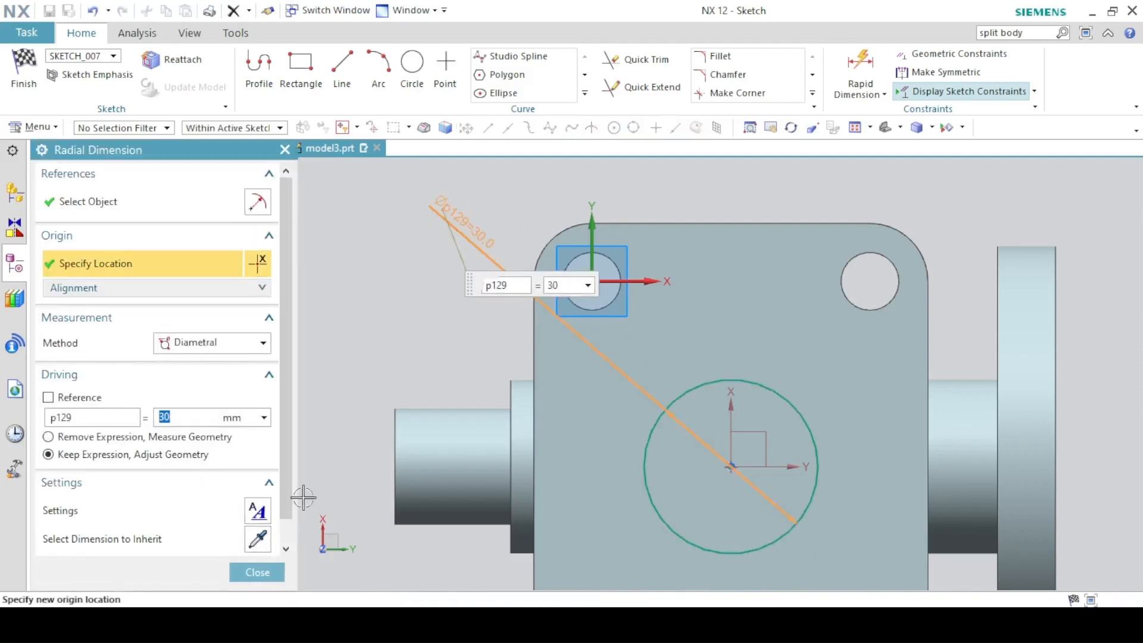
pyautogui.click(257, 569)
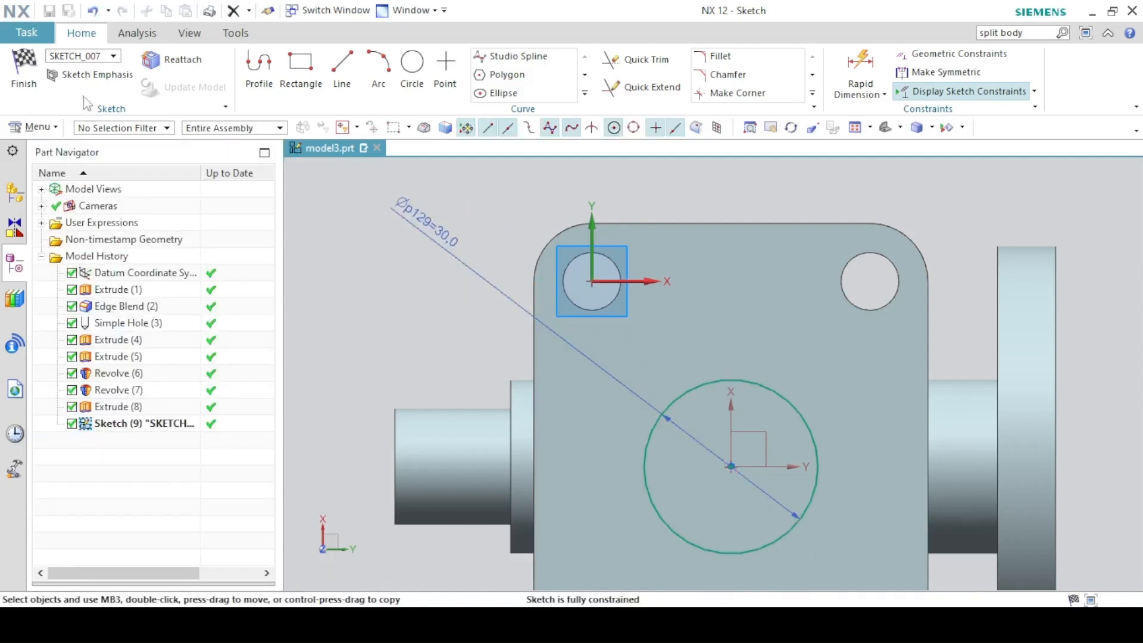
pyautogui.click(27, 72)
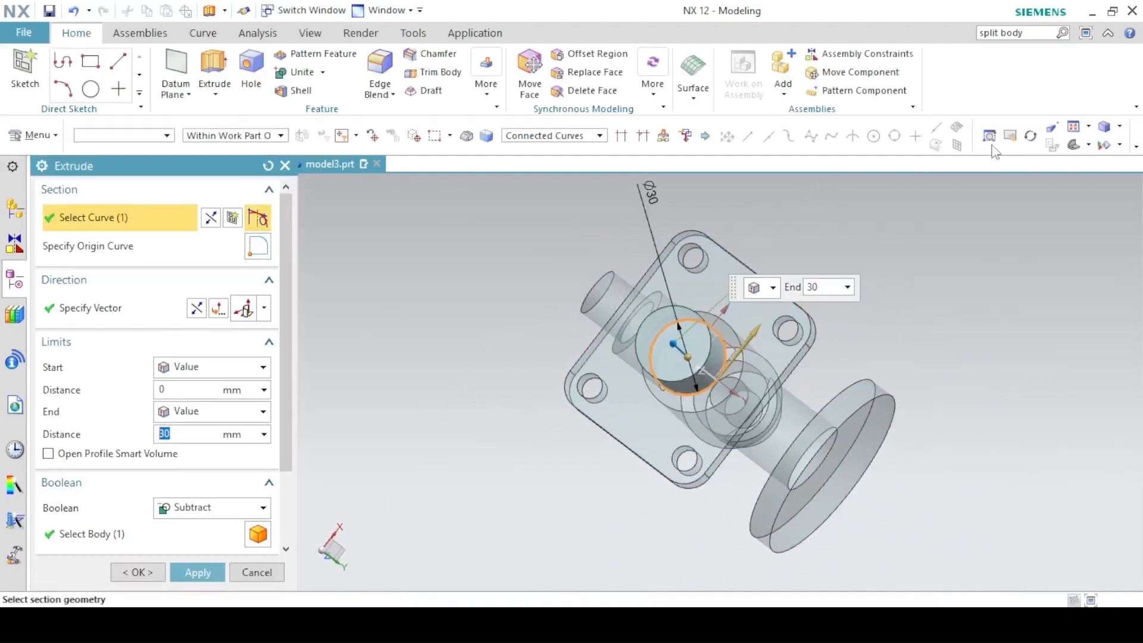
# Try ending the base cut at the next face, then at a selected face.
pyautogui.click(1072, 145)
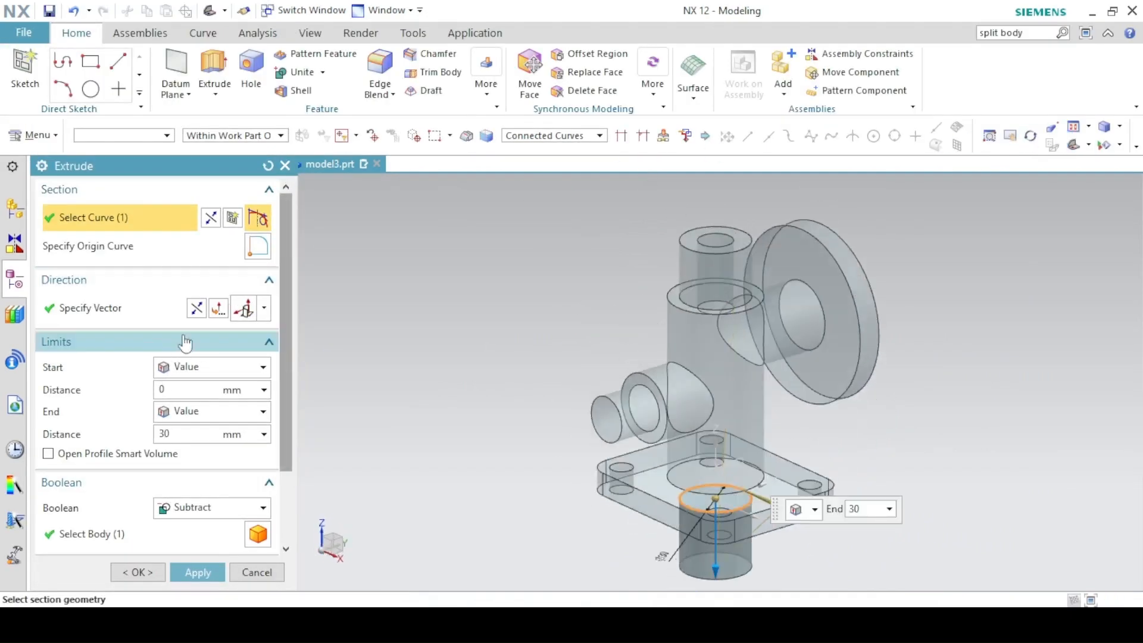
pyautogui.click(176, 414)
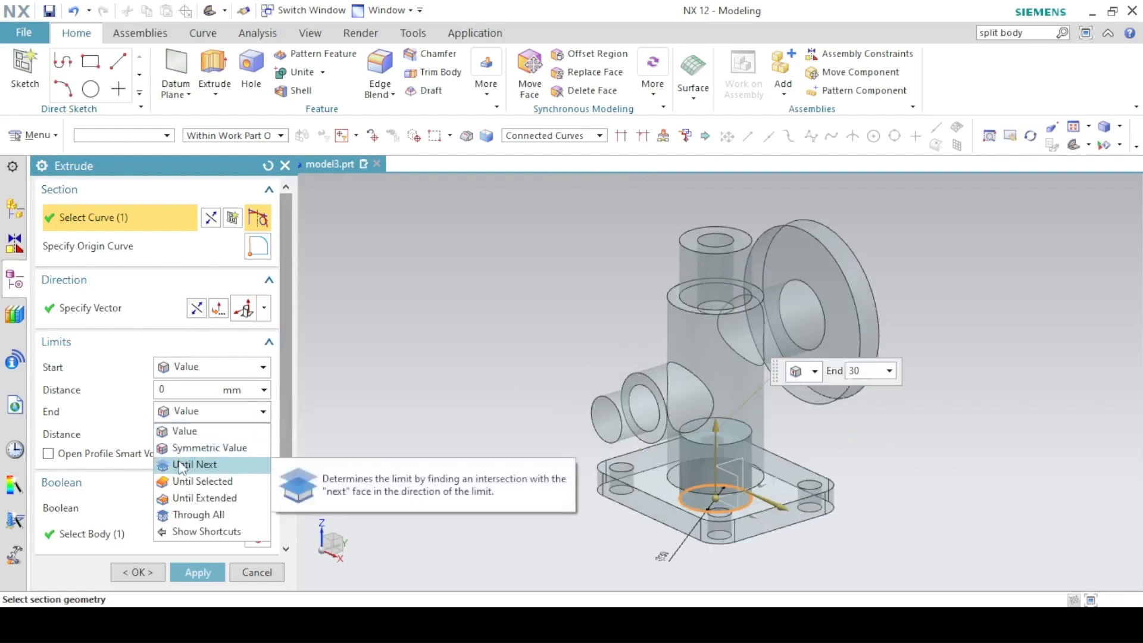
pyautogui.click(180, 465)
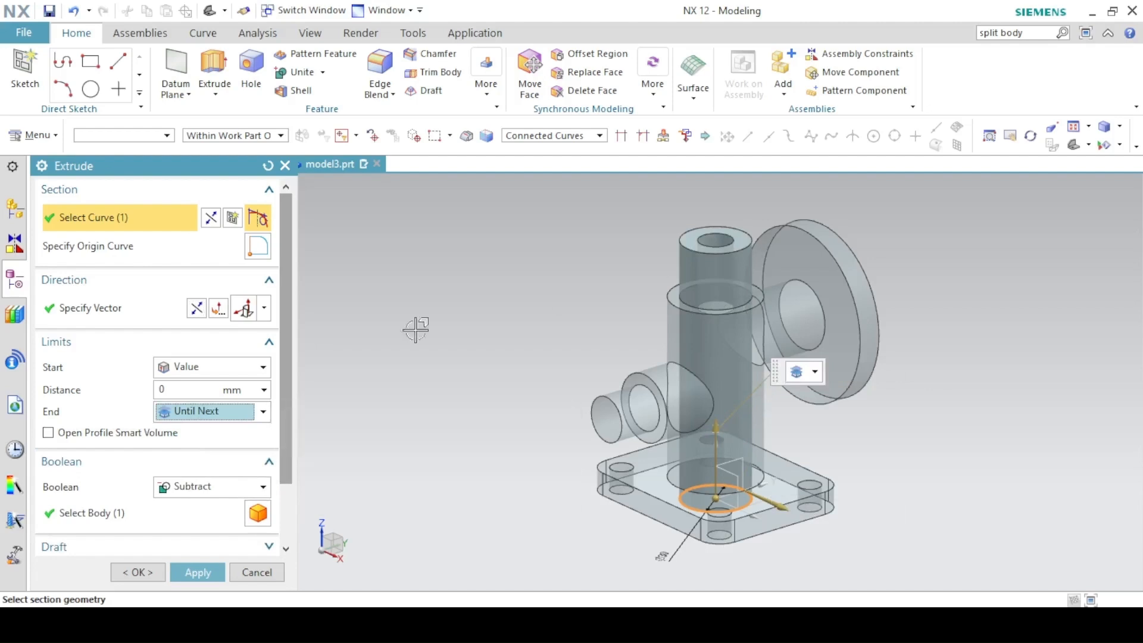
pyautogui.click(215, 410)
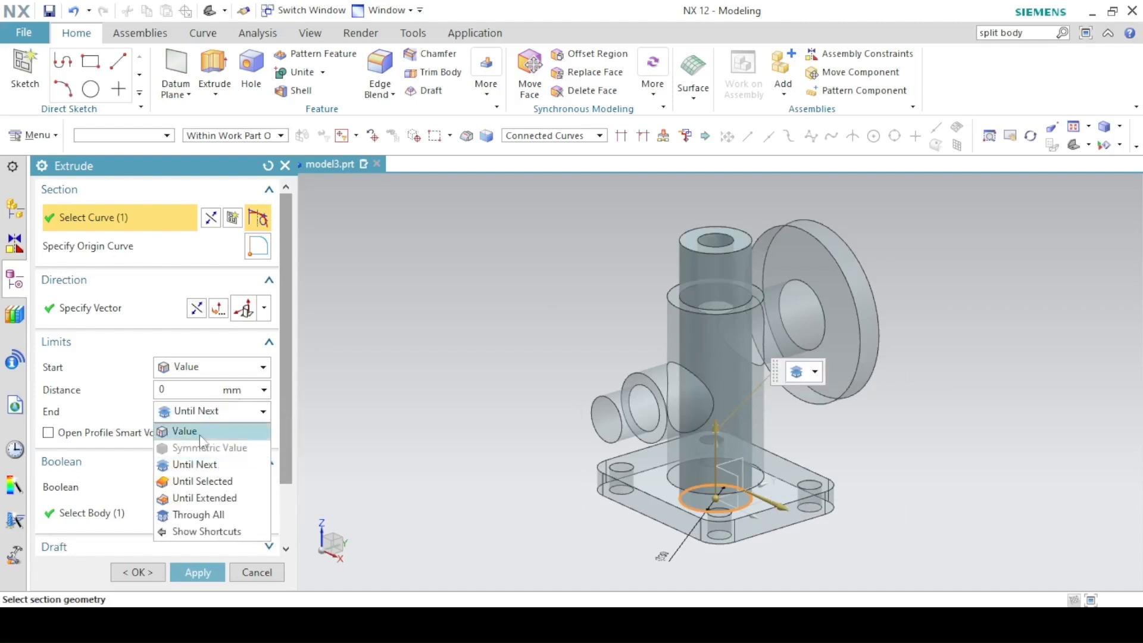
pyautogui.click(179, 480)
pyautogui.moveTo(640, 308); pyautogui.dragTo(702, 357, button='middle')
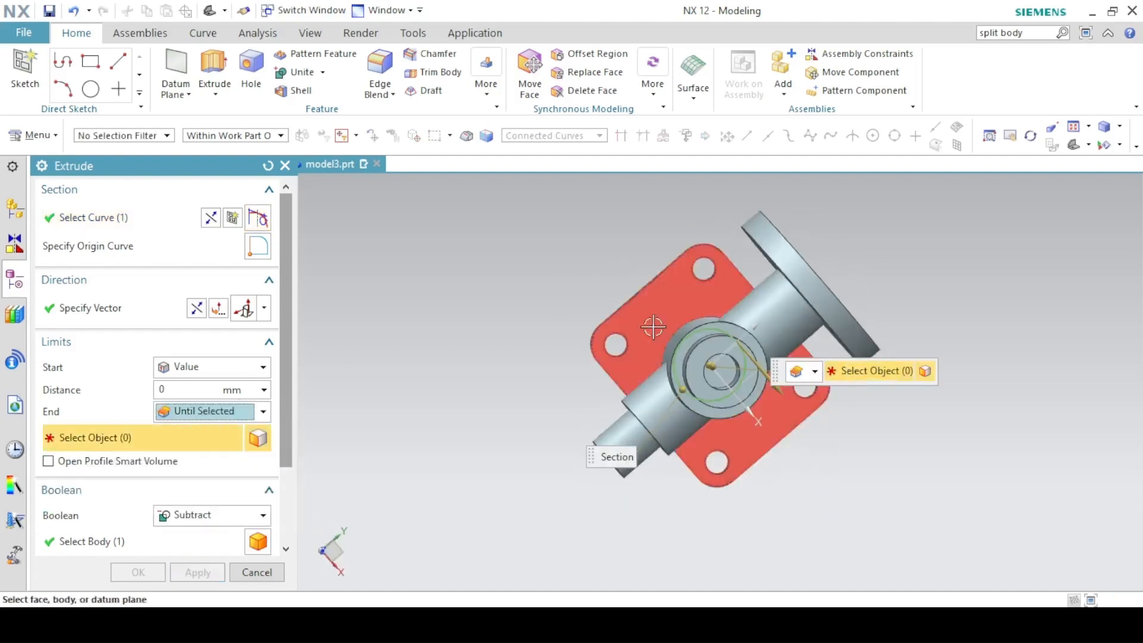
pyautogui.click(720, 379)
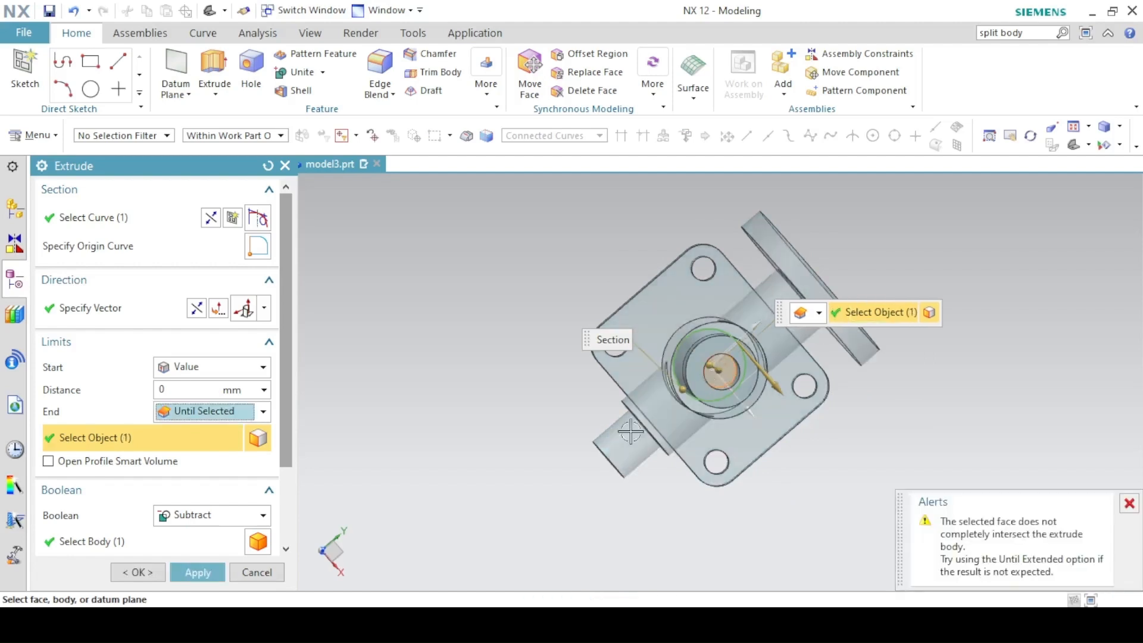
# End the base cut Until Extended at the spigot bore face, create it, and view trimetric.
pyautogui.moveTo(627, 429); pyautogui.dragTo(936, 553, button='middle')
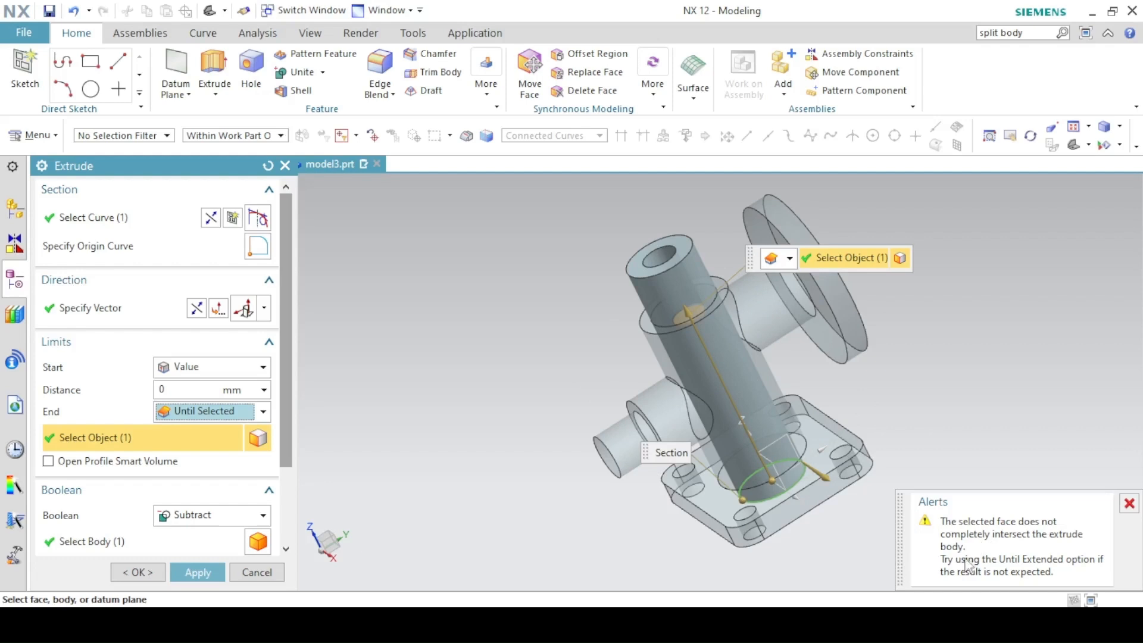
pyautogui.click(173, 411)
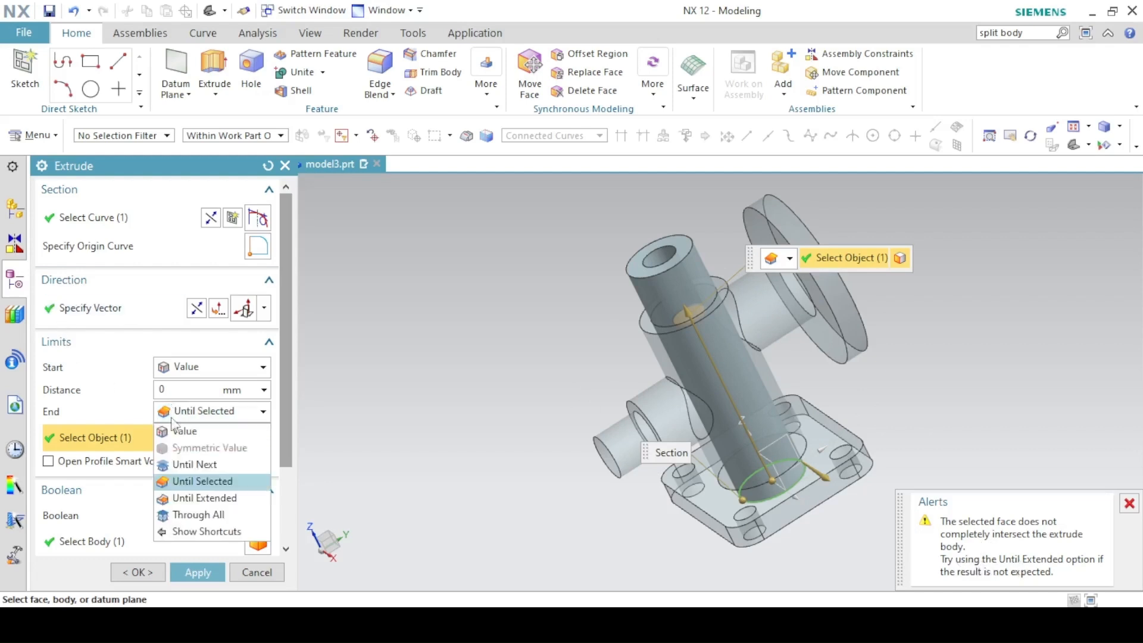
pyautogui.click(181, 499)
pyautogui.moveTo(567, 305); pyautogui.dragTo(690, 347, button='middle')
pyautogui.click(694, 345)
pyautogui.moveTo(546, 373); pyautogui.dragTo(545, 285, button='middle')
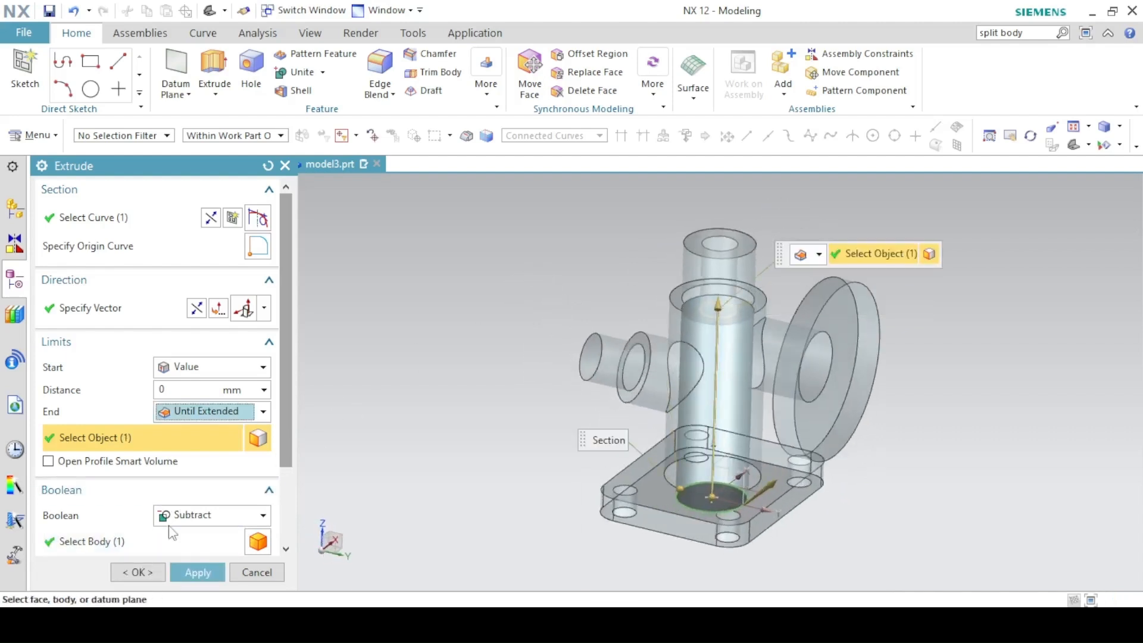
pyautogui.click(138, 572)
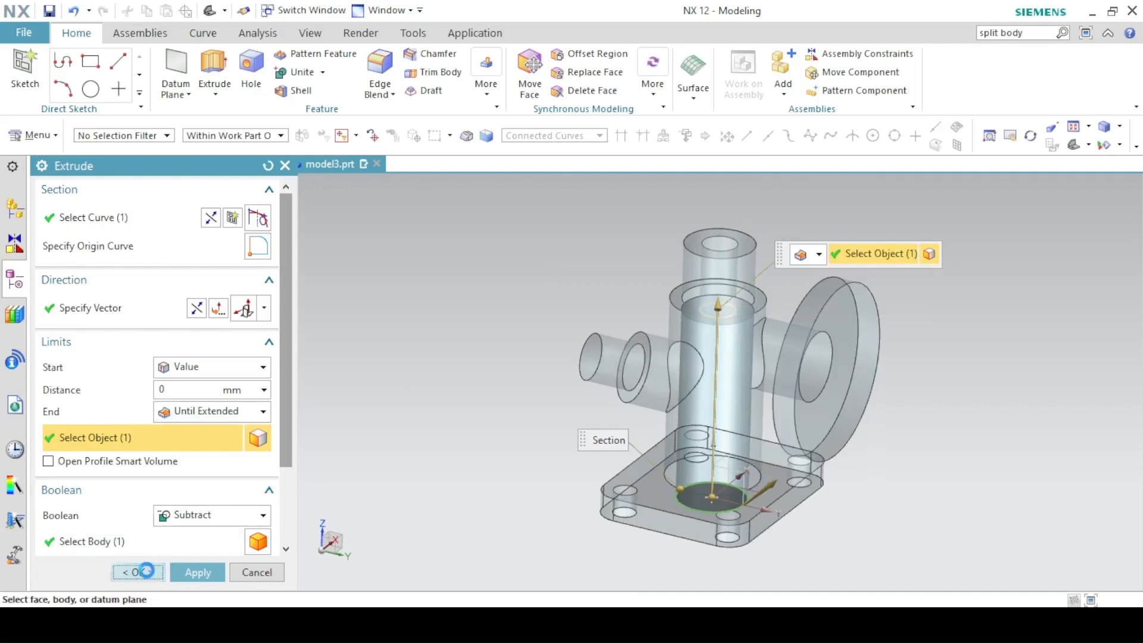
pyautogui.click(953, 129)
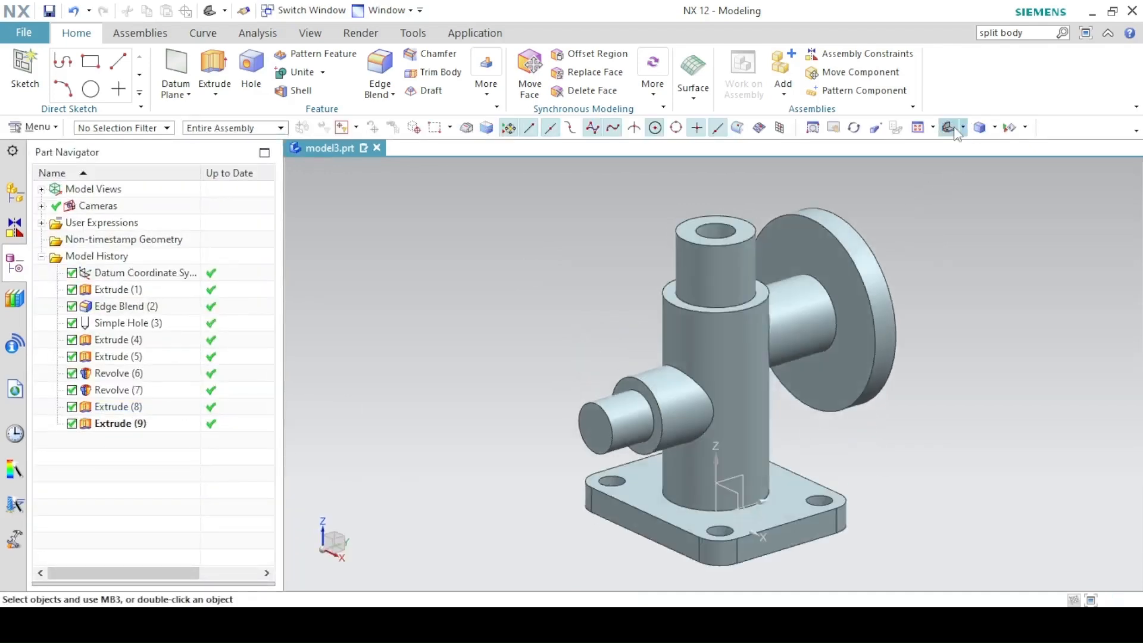
pyautogui.hotkey('alt', 'Tab')
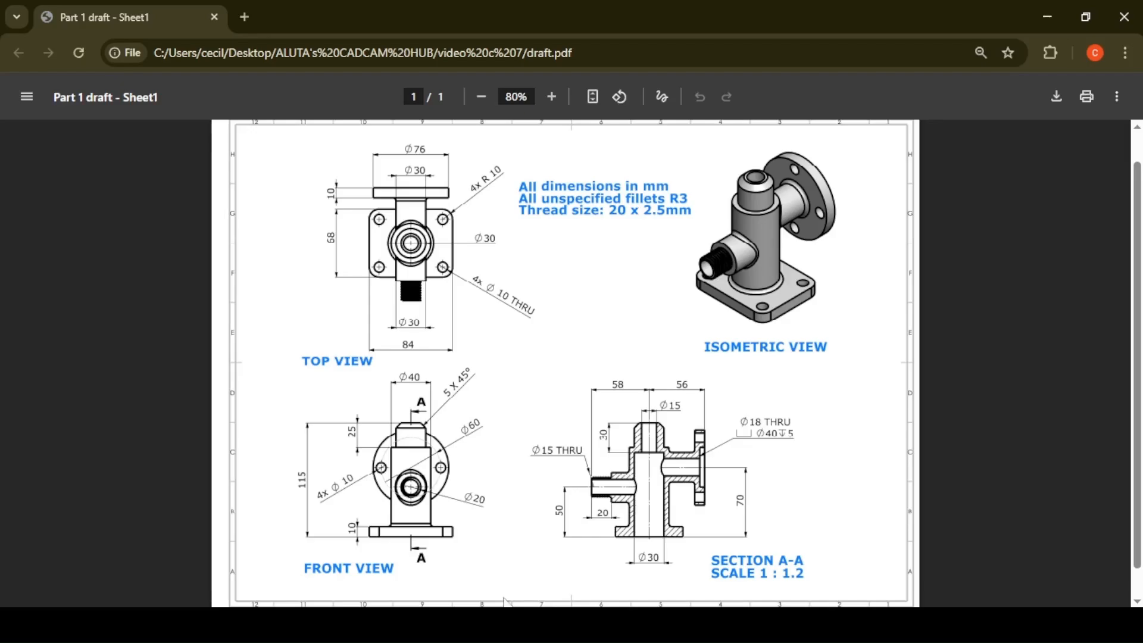
# Switch from draft.pdf back to the NX 12 window.
pyautogui.hotkey('alt', 'Tab')
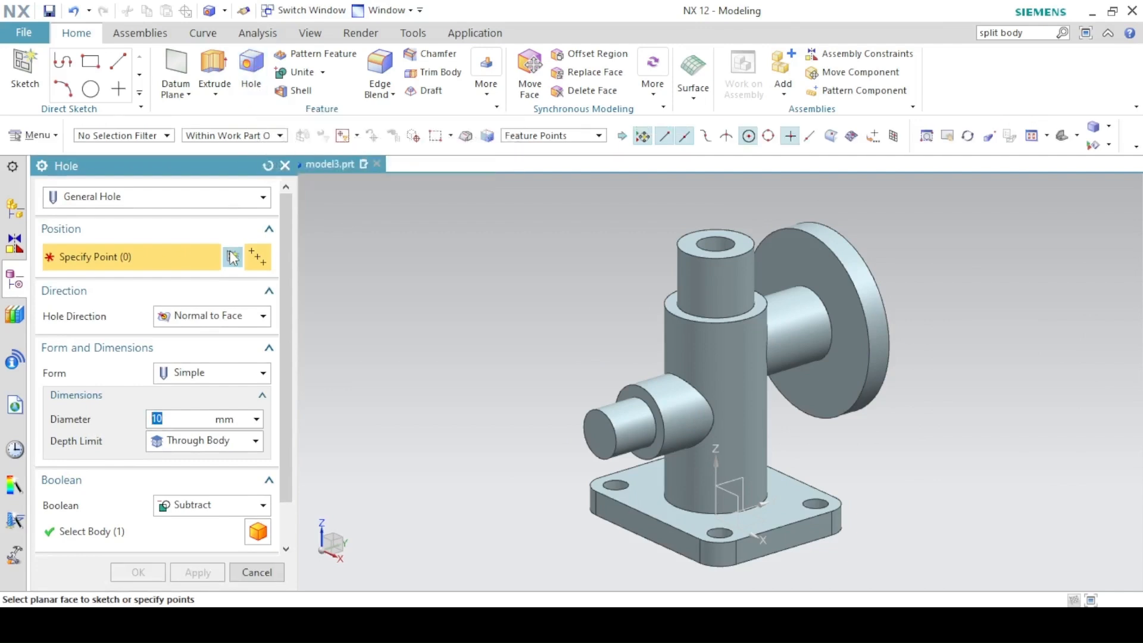
# Sketch the hole position point at the origin of the side spigot's end face.
pyautogui.click(232, 257)
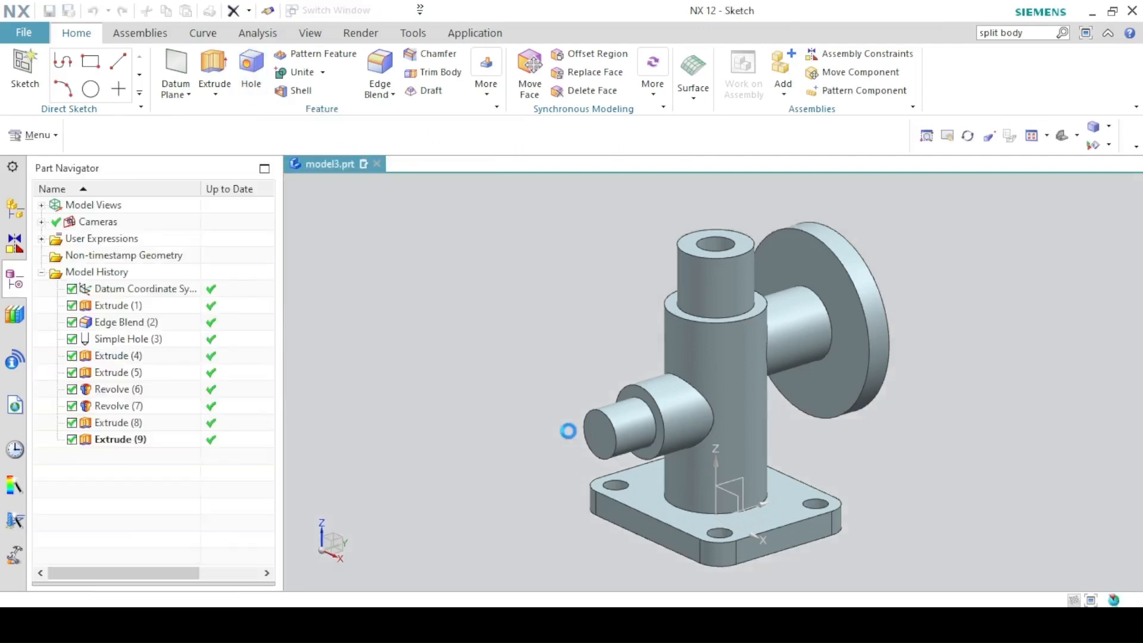
pyautogui.click(591, 430)
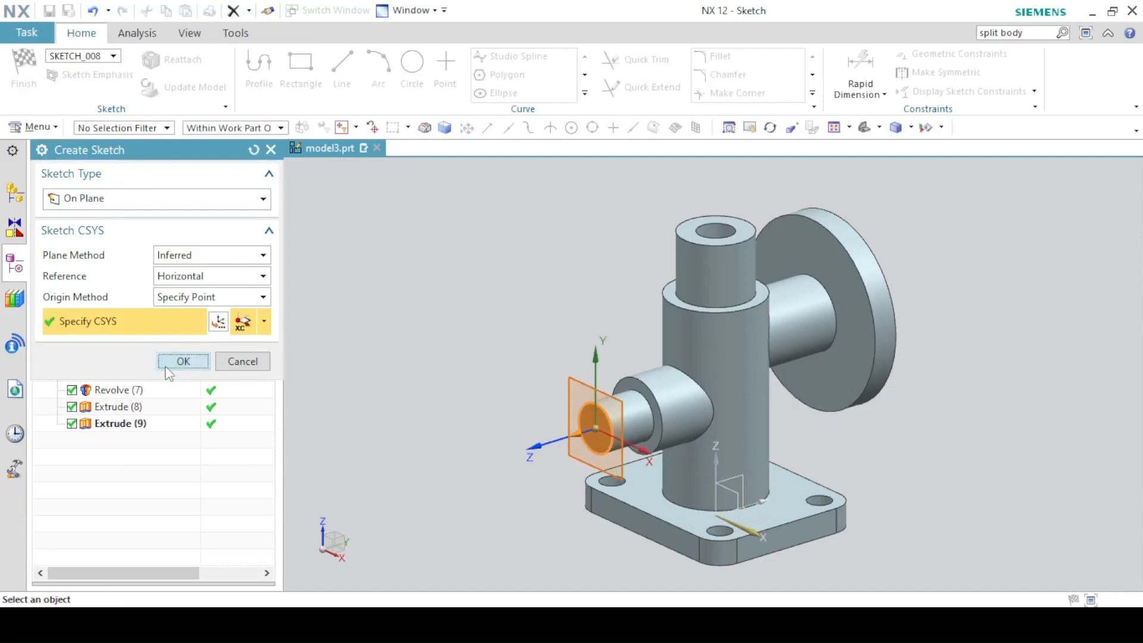
pyautogui.click(183, 361)
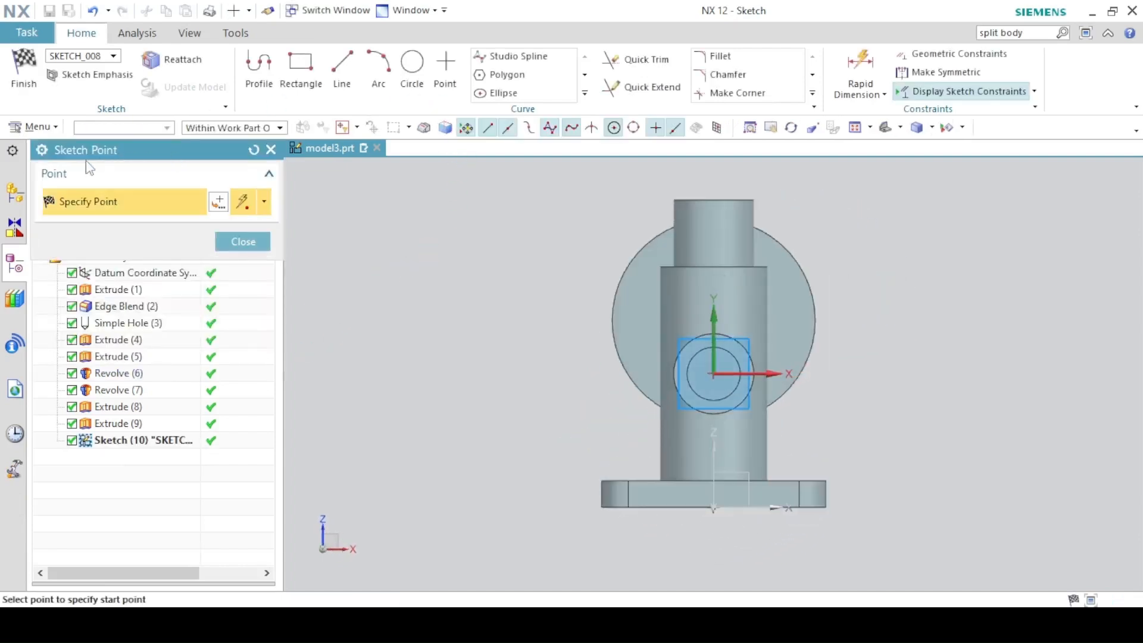
pyautogui.click(714, 371)
pyautogui.hotkey('ctrl', 'q')
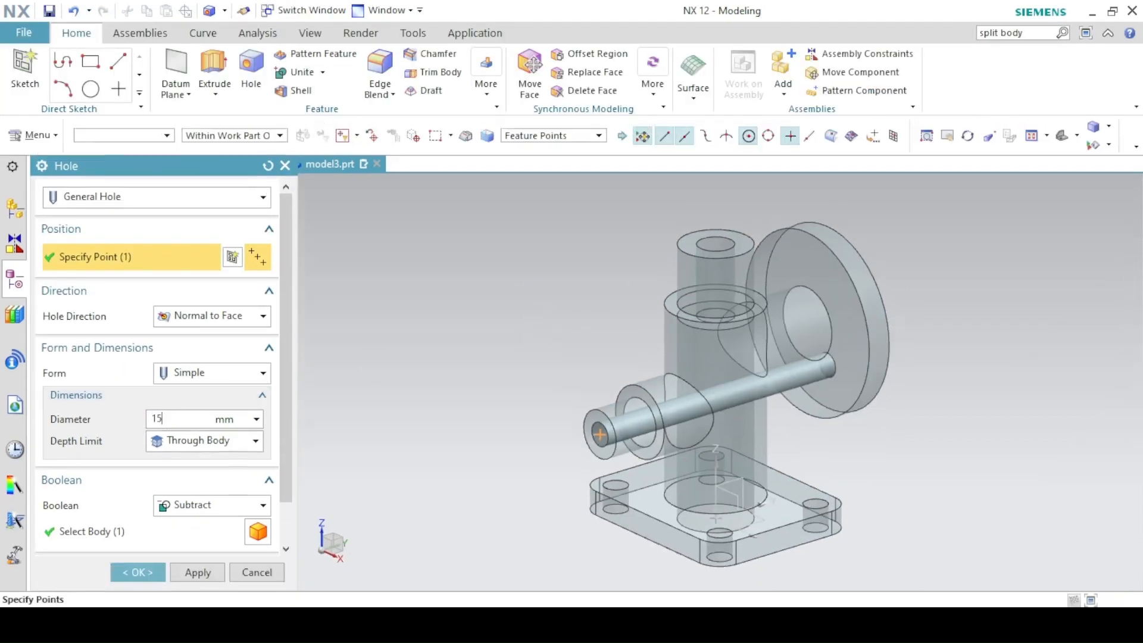
# Make the hole 15 mm in diameter ending Until Next, and apply it.
pyautogui.press('Return')
pyautogui.click(176, 447)
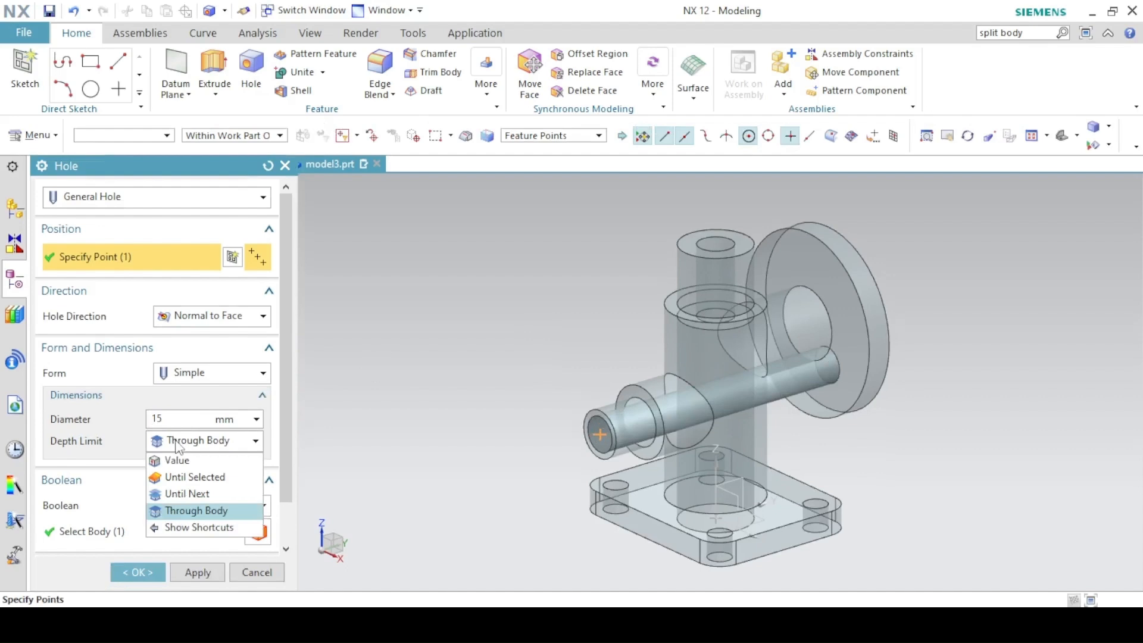
pyautogui.click(179, 492)
pyautogui.moveTo(449, 369); pyautogui.dragTo(429, 357, button='middle')
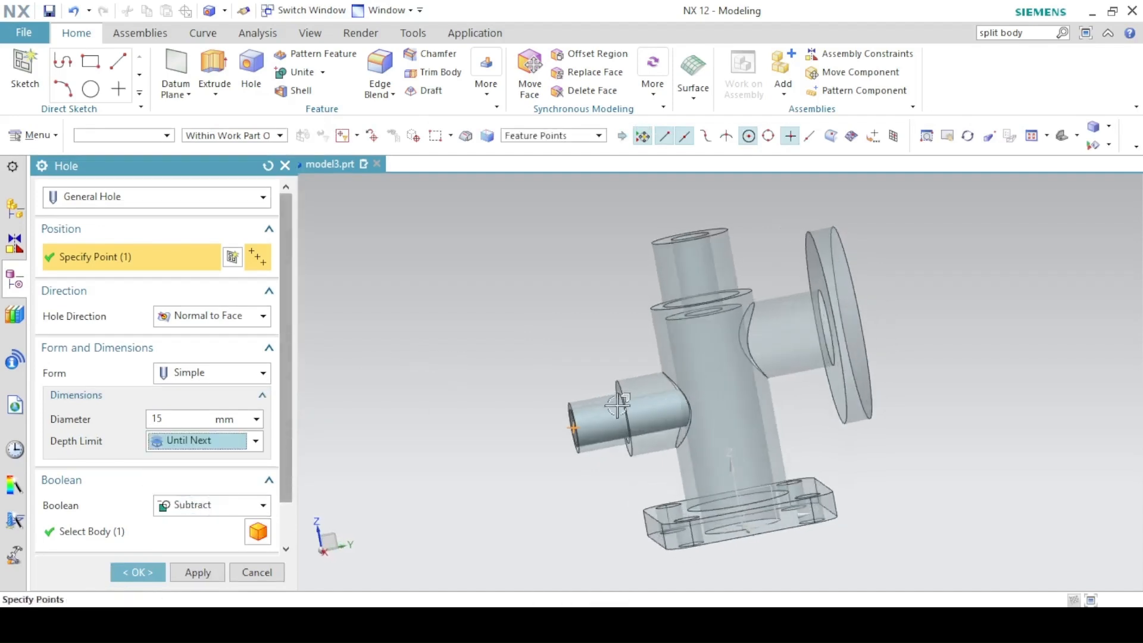
pyautogui.click(190, 576)
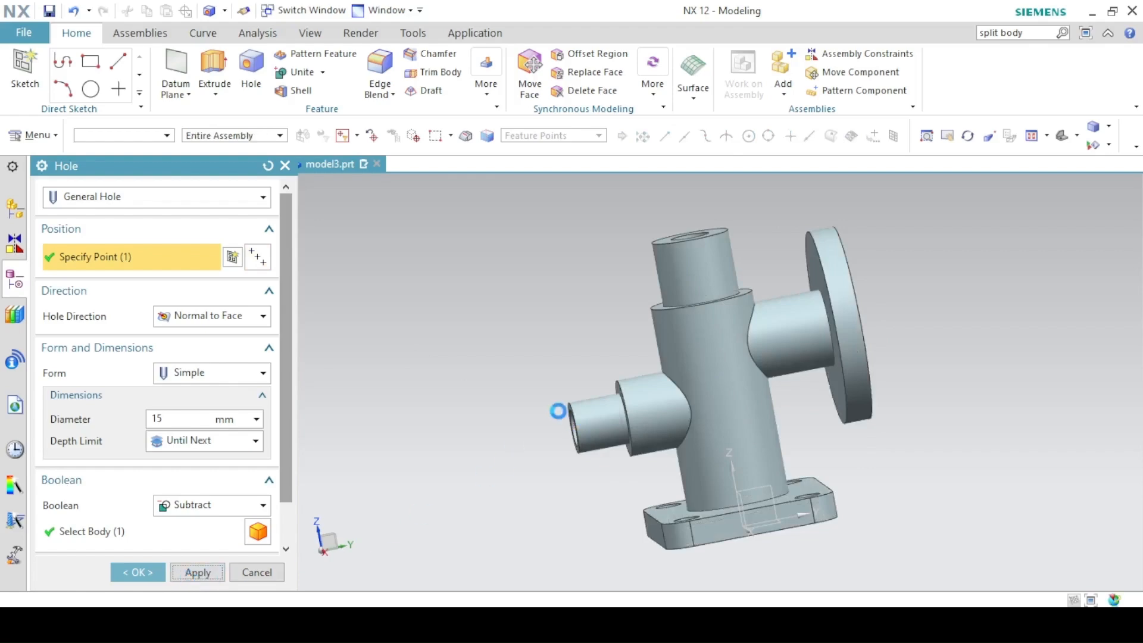
# Set the hole to Counterbored (40 mm × 5 mm counterbore, 18 mm diameter) and start its position sketch.
pyautogui.moveTo(683, 304); pyautogui.dragTo(562, 299, button='middle')
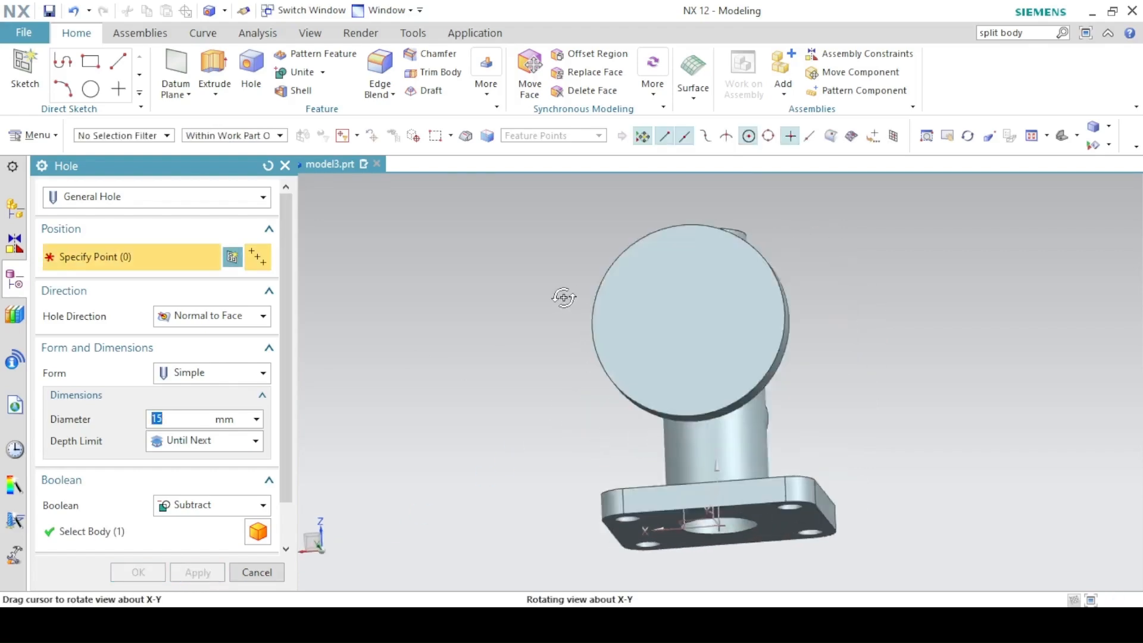
pyautogui.hotkey('alt', 'Tab')
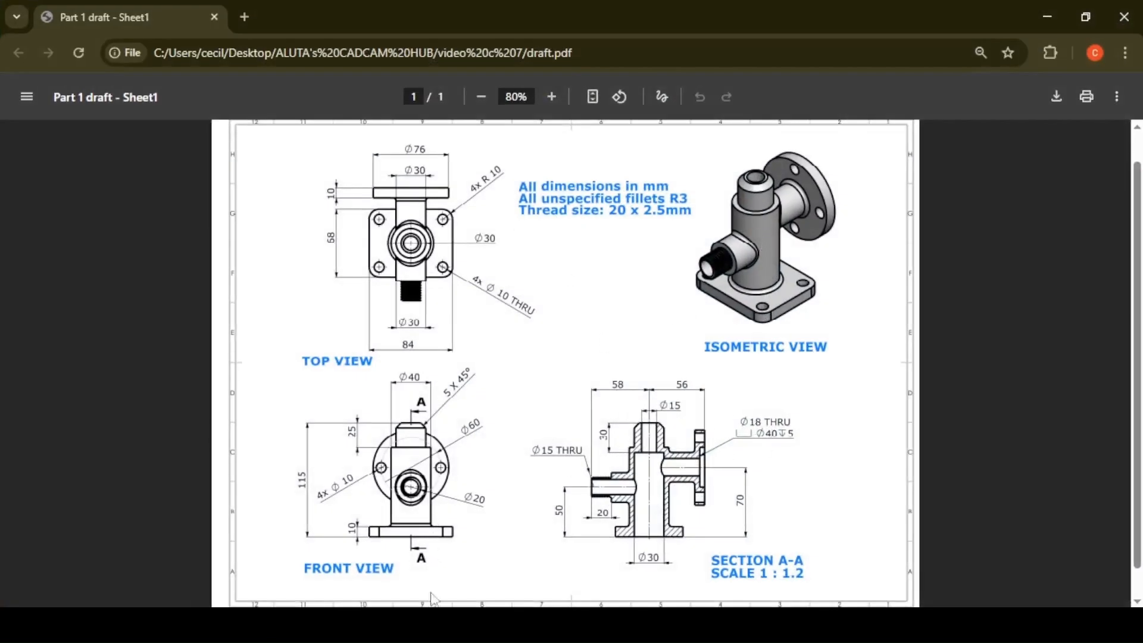
pyautogui.hotkey('alt', 'Tab')
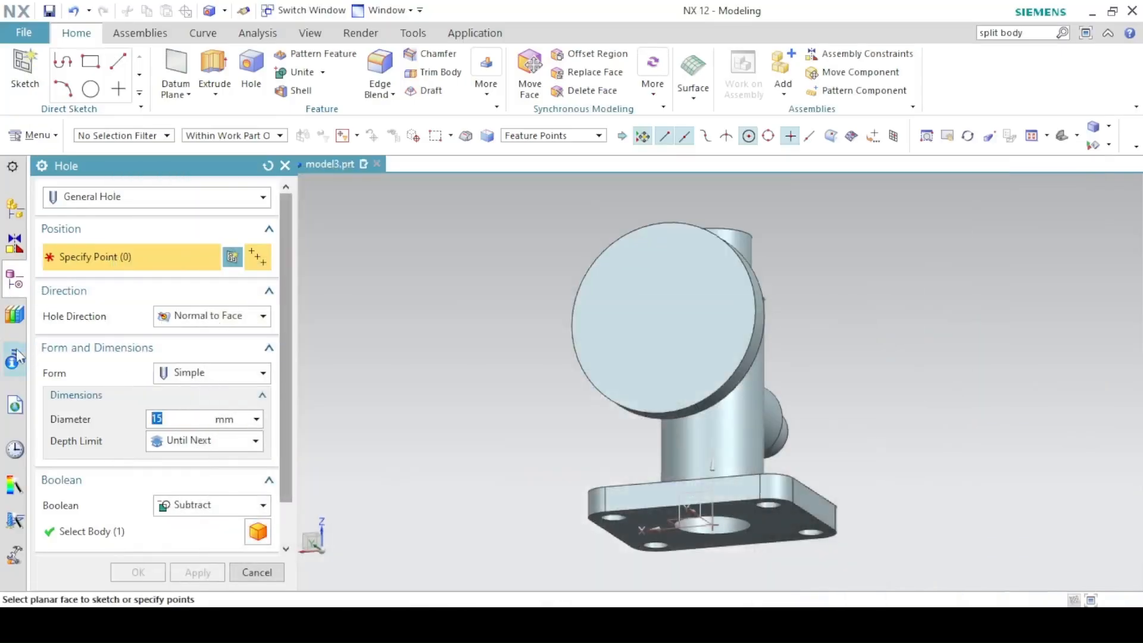
pyautogui.click(173, 373)
pyautogui.click(193, 408)
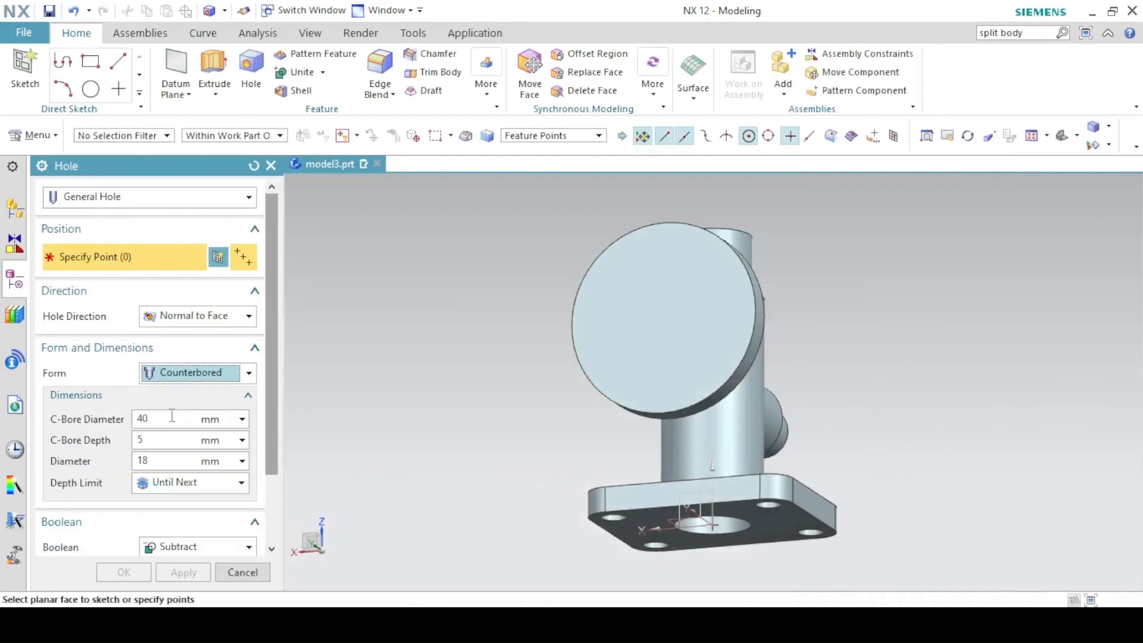
pyautogui.hotkey('alt', 'Tab')
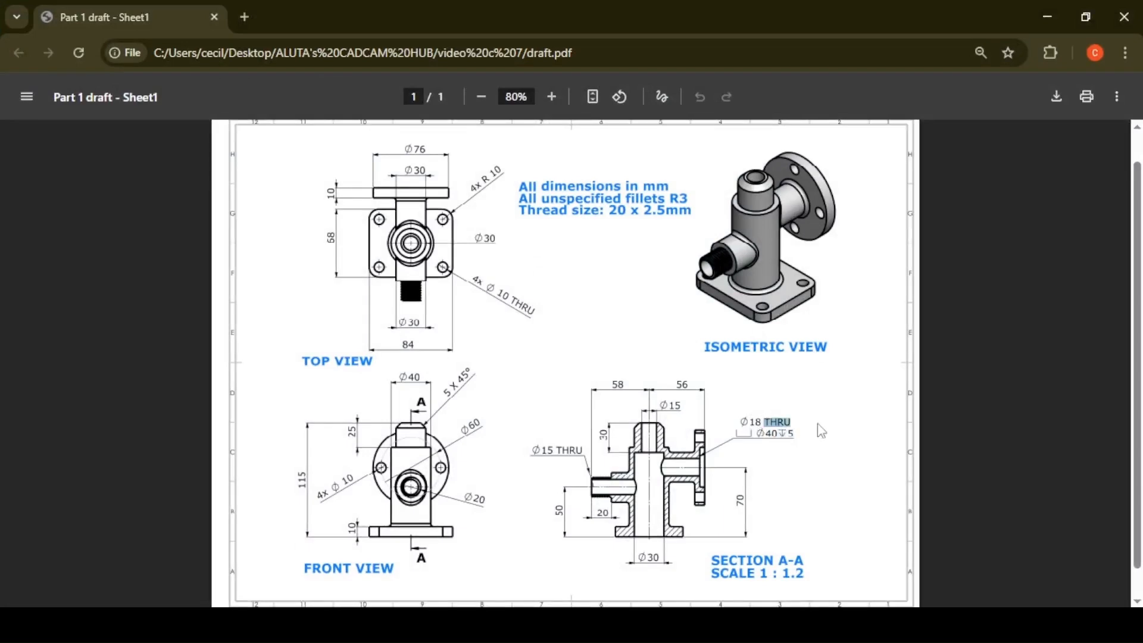
pyautogui.hotkey('alt', 'Tab')
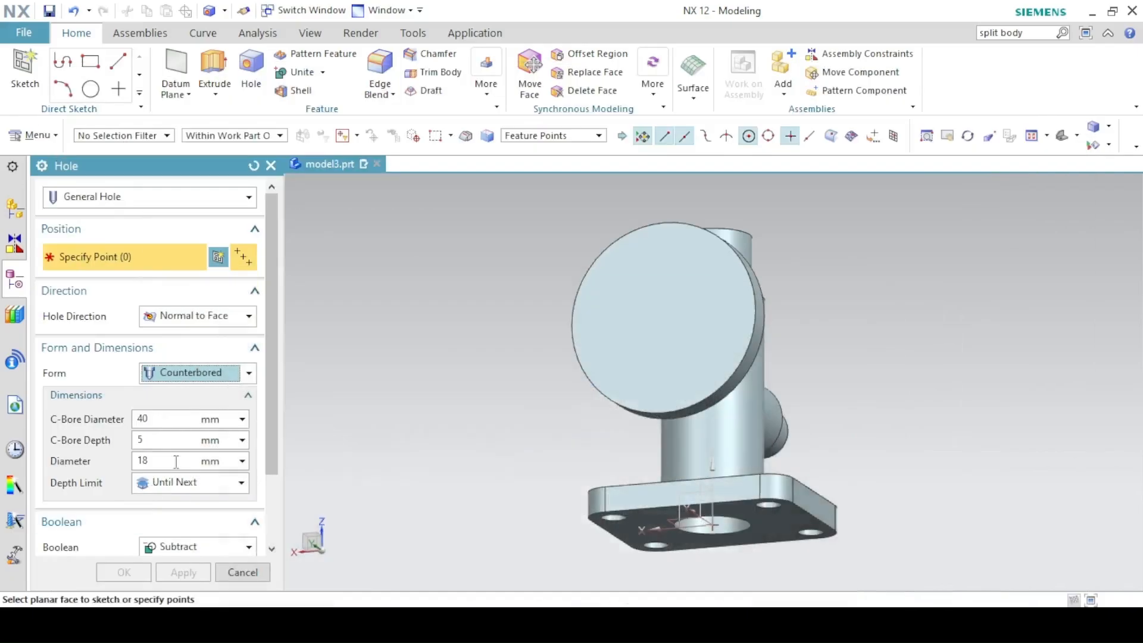
pyautogui.click(150, 421)
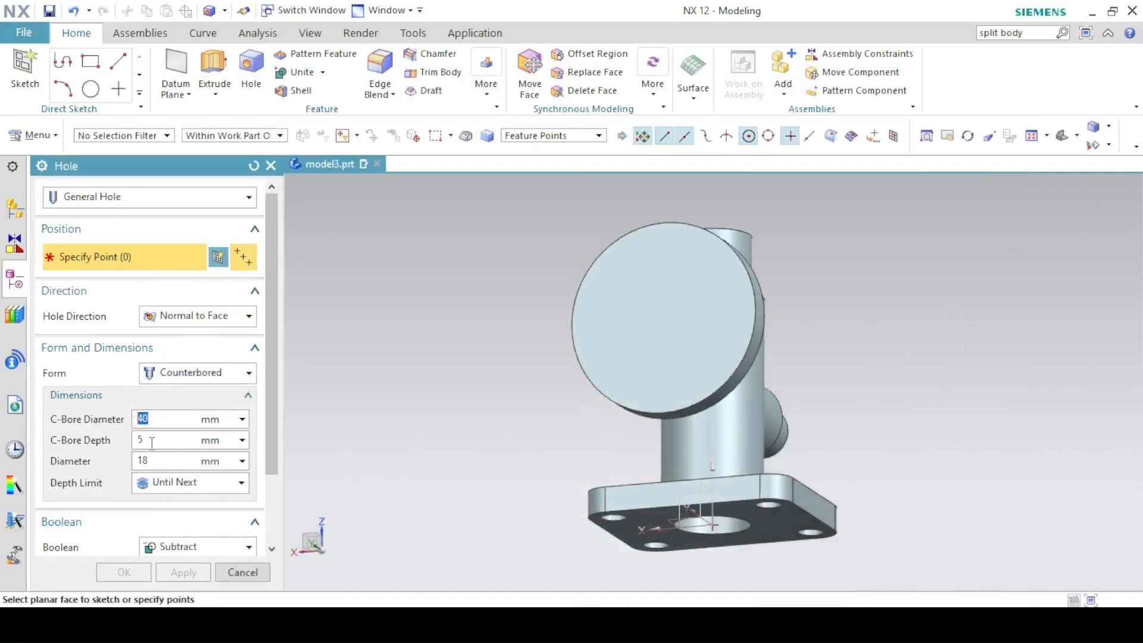
pyautogui.click(218, 258)
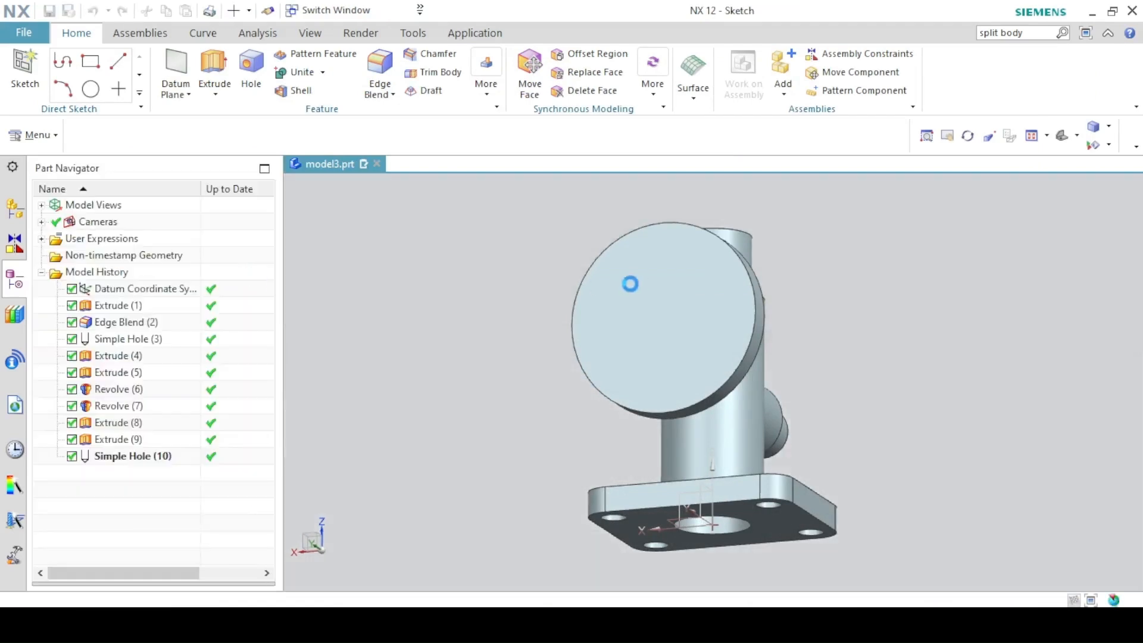
# Place the counterbored hole's point at the centre of the flange face.
pyautogui.click(642, 281)
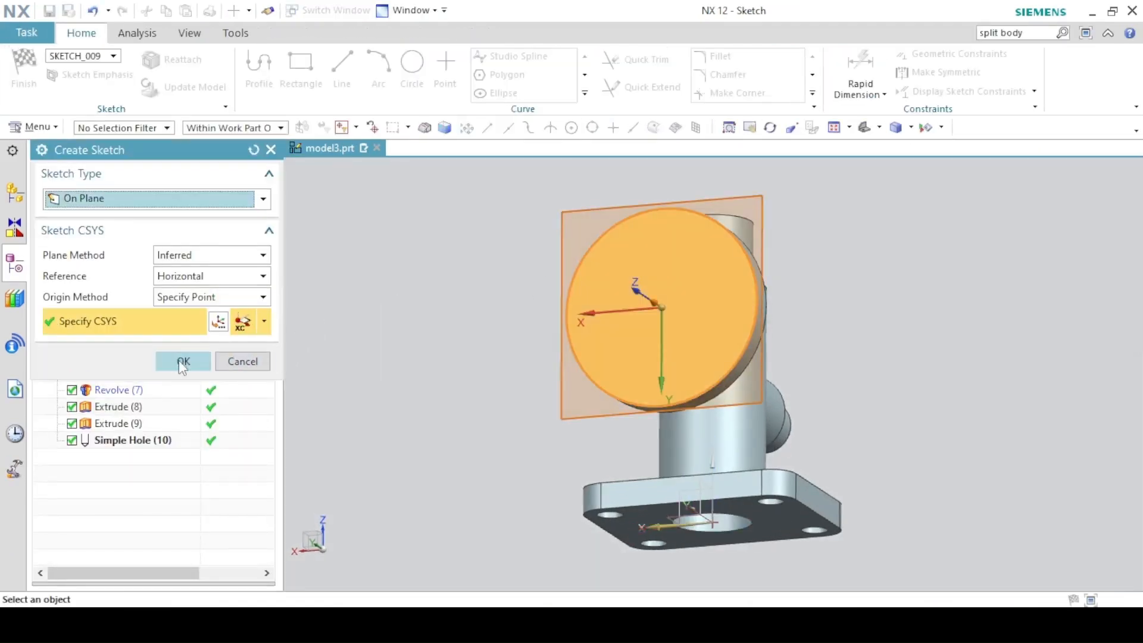
pyautogui.click(183, 361)
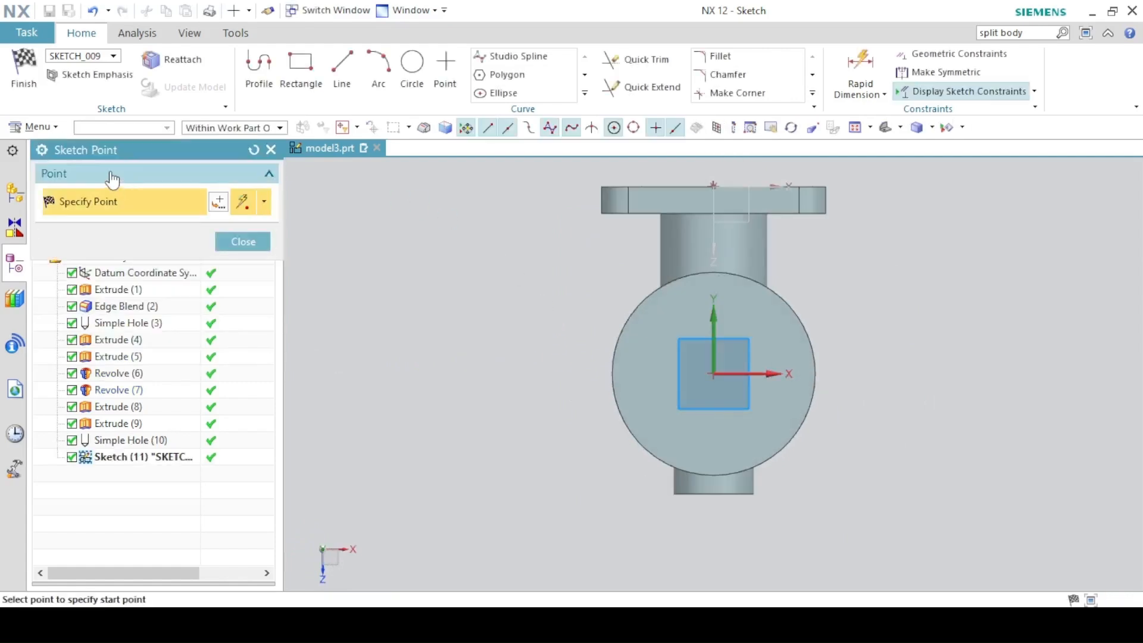
pyautogui.click(714, 375)
pyautogui.click(23, 70)
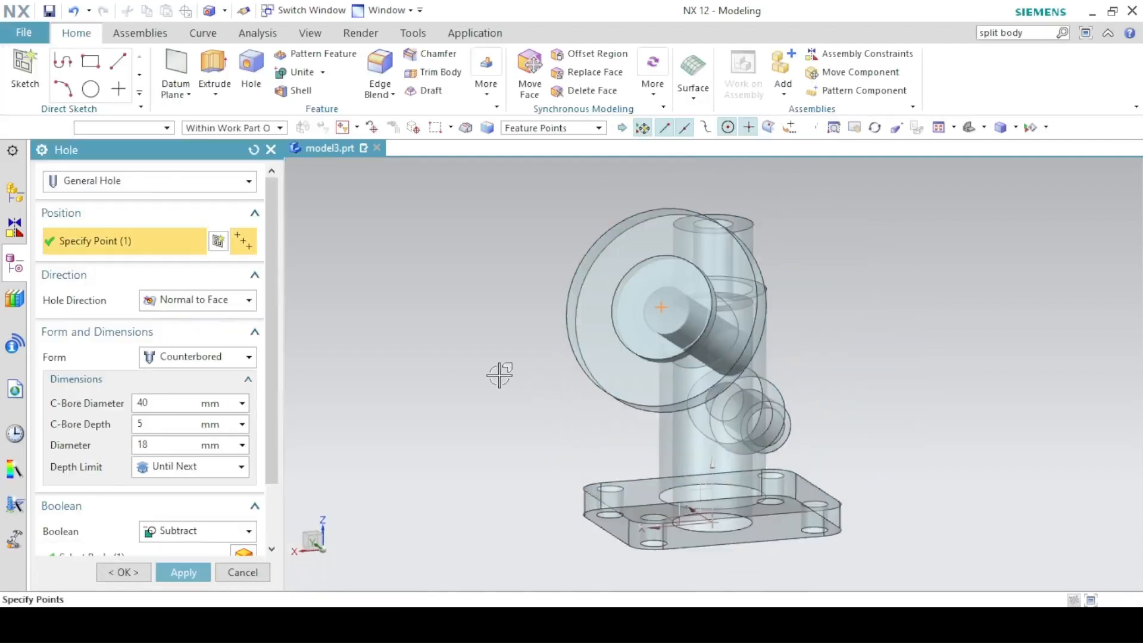
pyautogui.click(1062, 136)
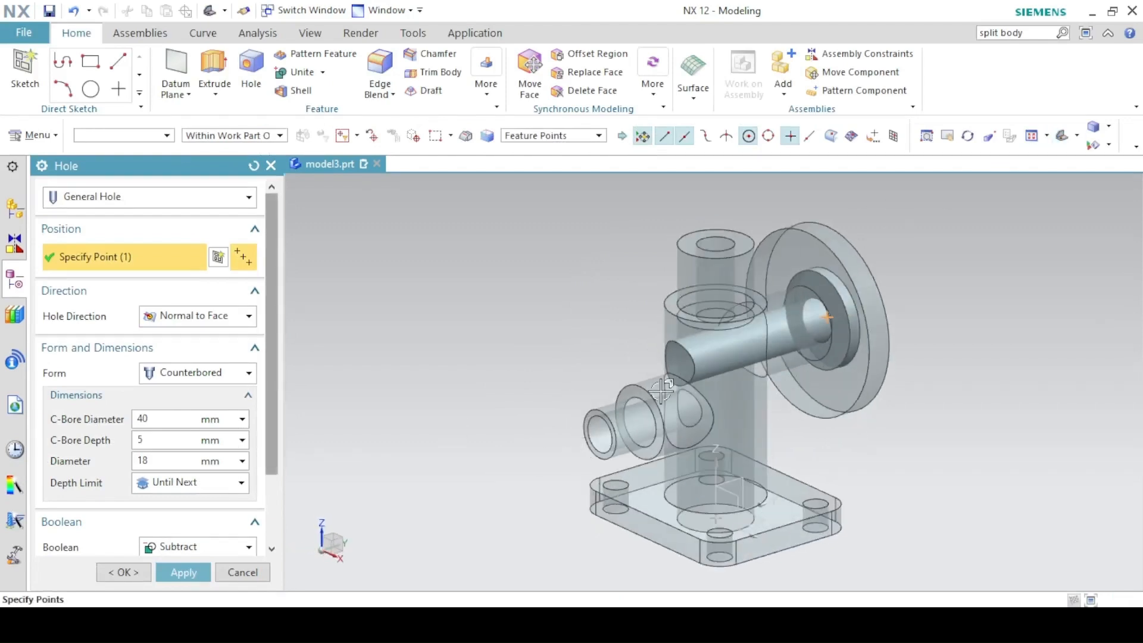
pyautogui.moveTo(676, 358); pyautogui.dragTo(552, 347, button='middle')
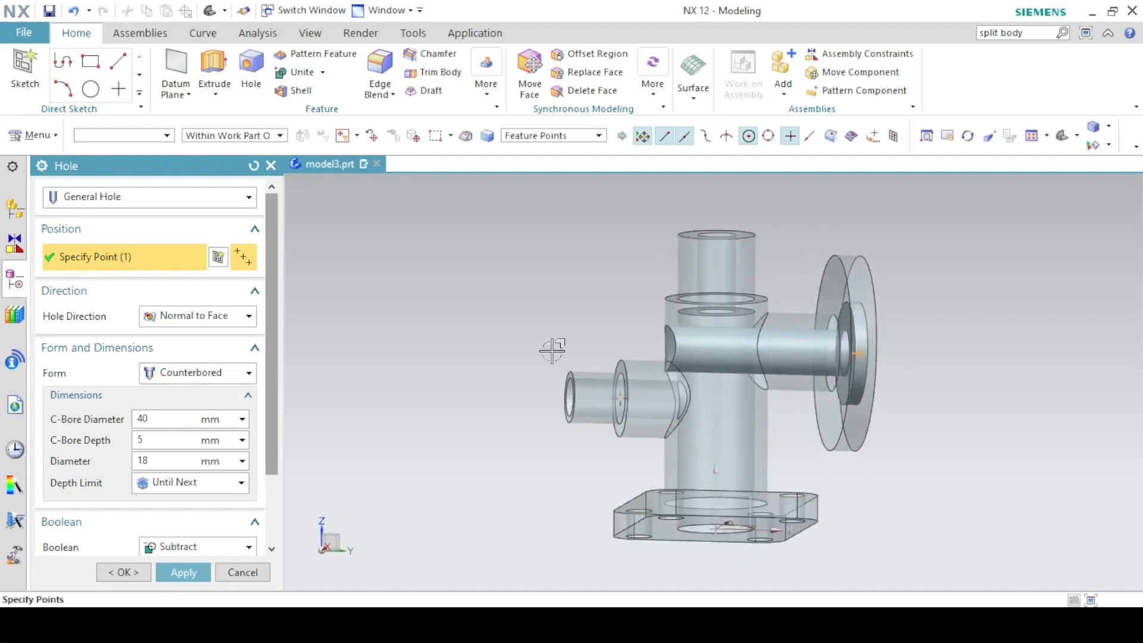
# End the counterbored hole at the vertical bore face and create it.
pyautogui.click(163, 480)
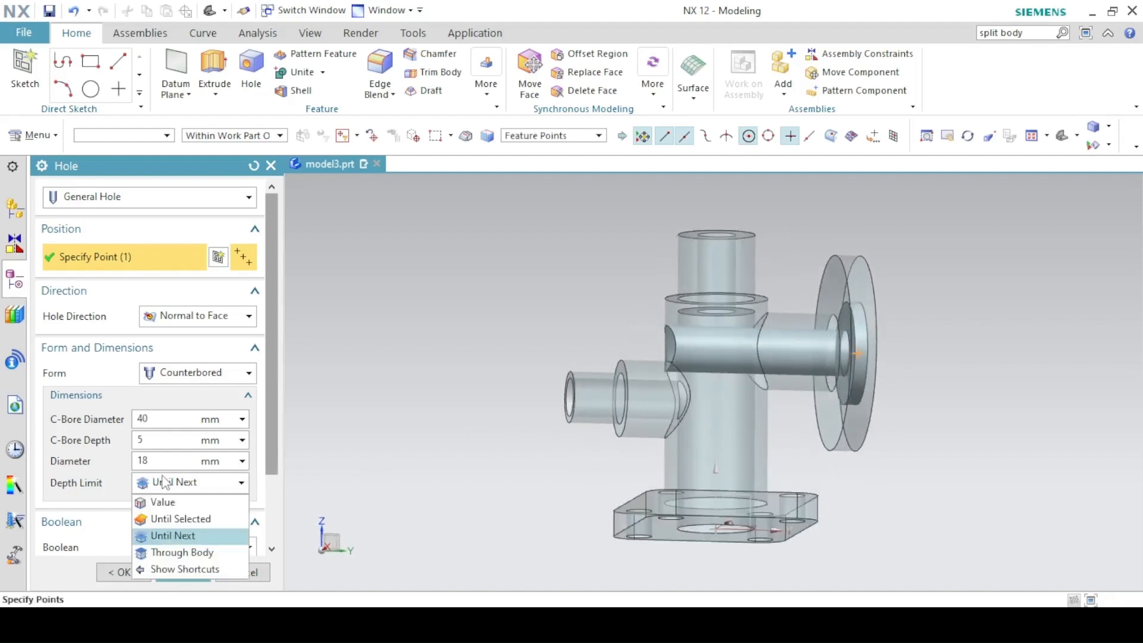
pyautogui.click(161, 520)
pyautogui.moveTo(577, 365)
pyautogui.mouseDown(button='middle')
pyautogui.moveTo(601, 381)
pyautogui.moveTo(714, 381)
pyautogui.mouseUp(button='middle')
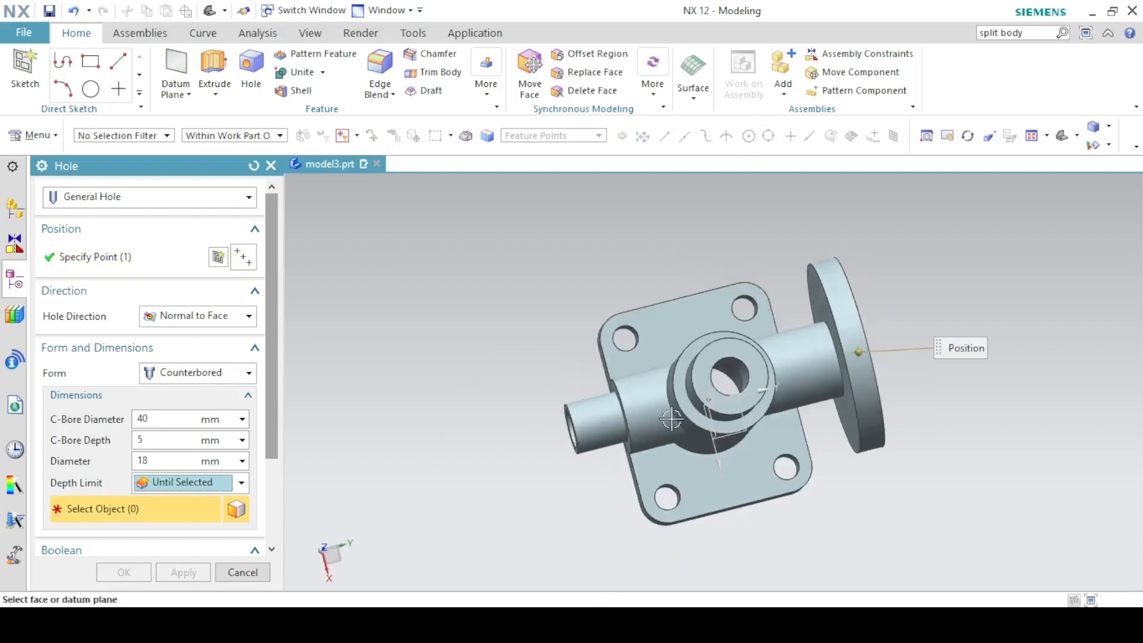
pyautogui.click(732, 375)
pyautogui.moveTo(732, 375); pyautogui.dragTo(613, 361, button='middle')
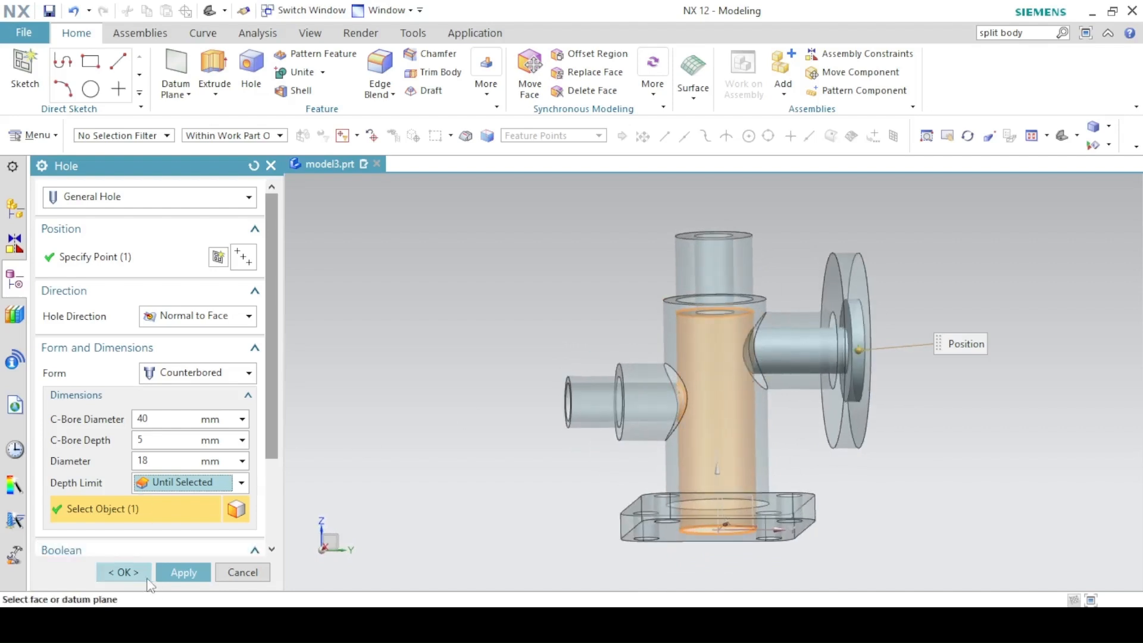
pyautogui.click(182, 573)
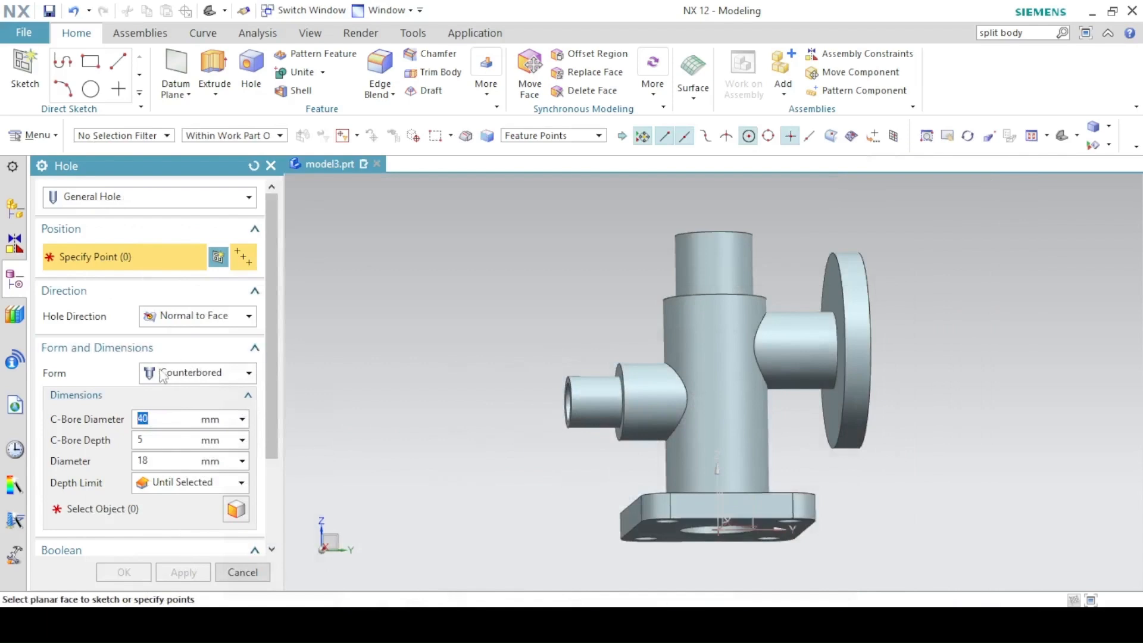
# Switch the next hole back to Simple, edit its diameter, and set depth to Until Next.
pyautogui.click(162, 374)
pyautogui.click(169, 388)
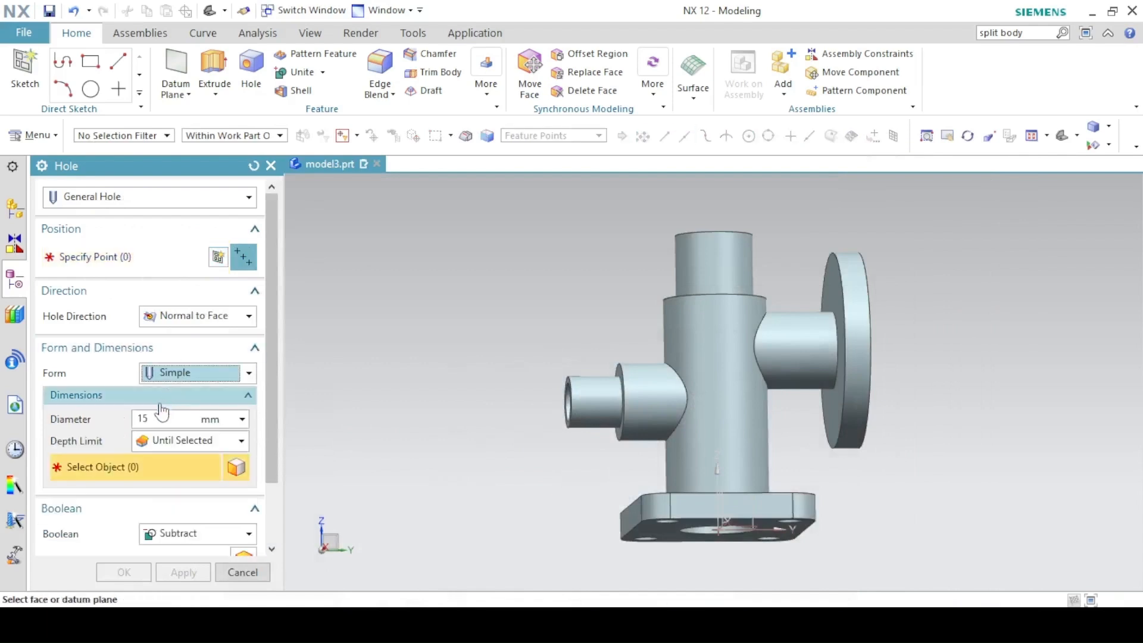
pyautogui.click(156, 417)
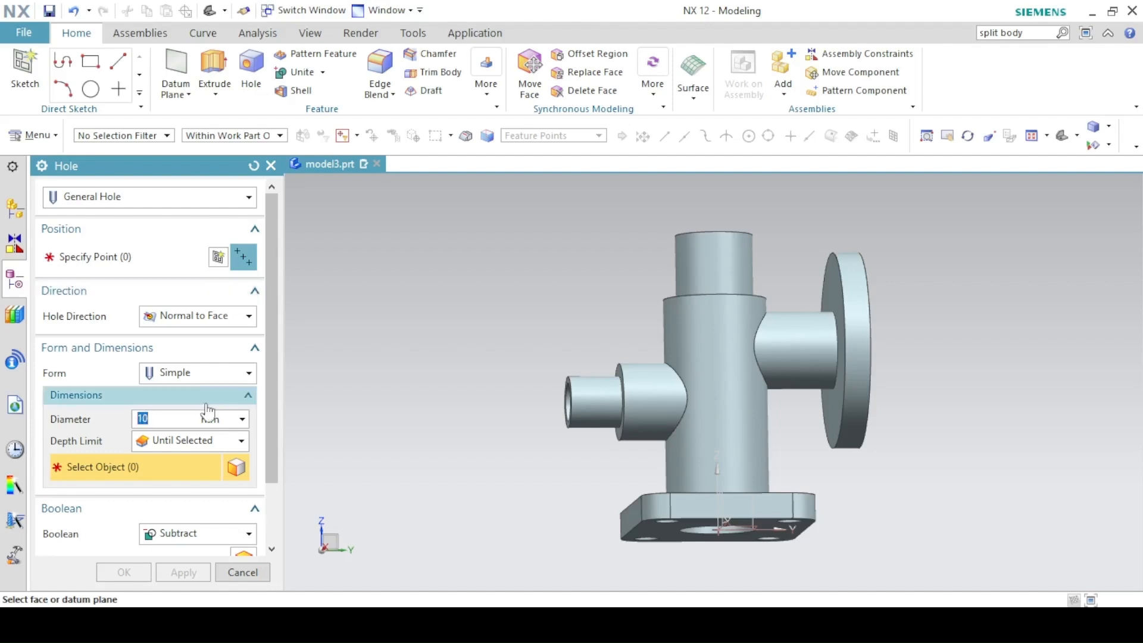
pyautogui.click(189, 442)
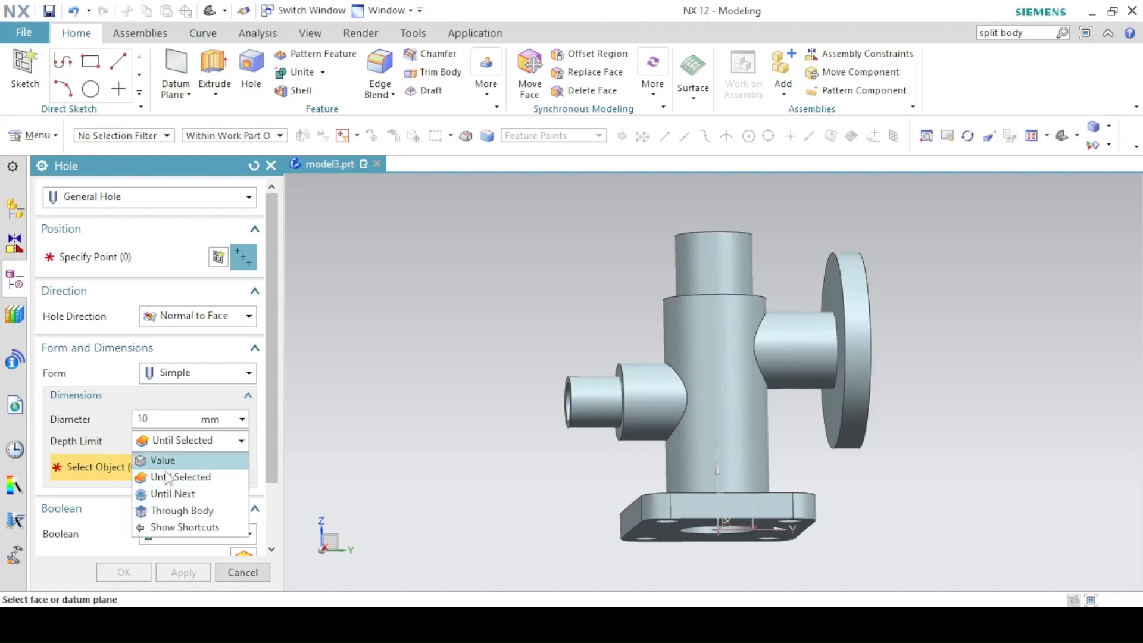
pyautogui.click(168, 510)
pyautogui.click(170, 442)
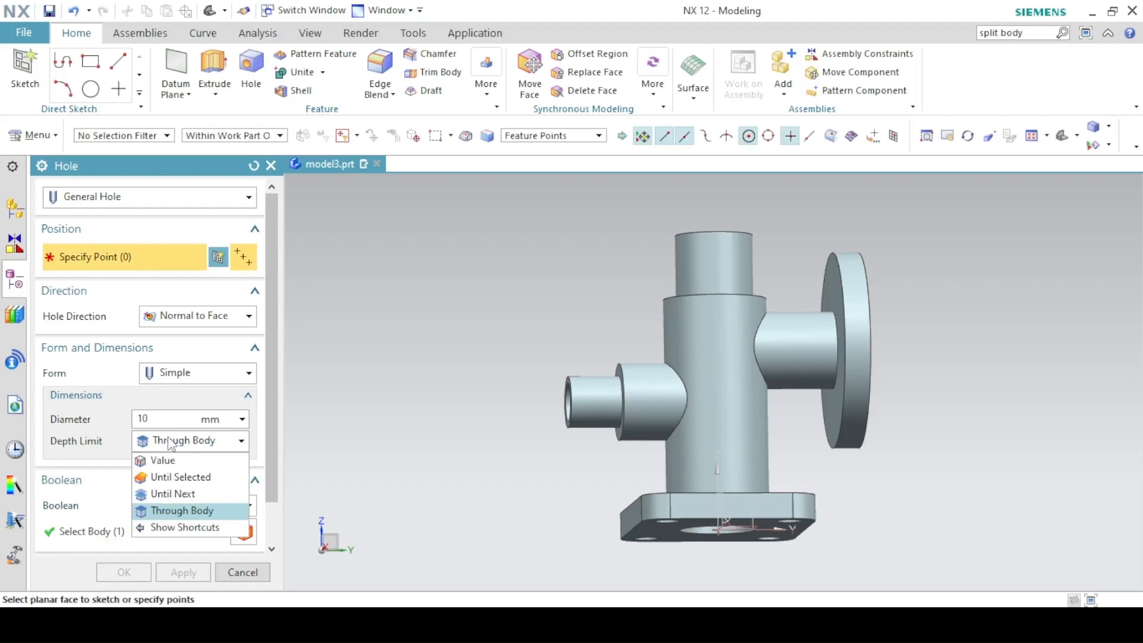
pyautogui.click(165, 496)
pyautogui.click(218, 257)
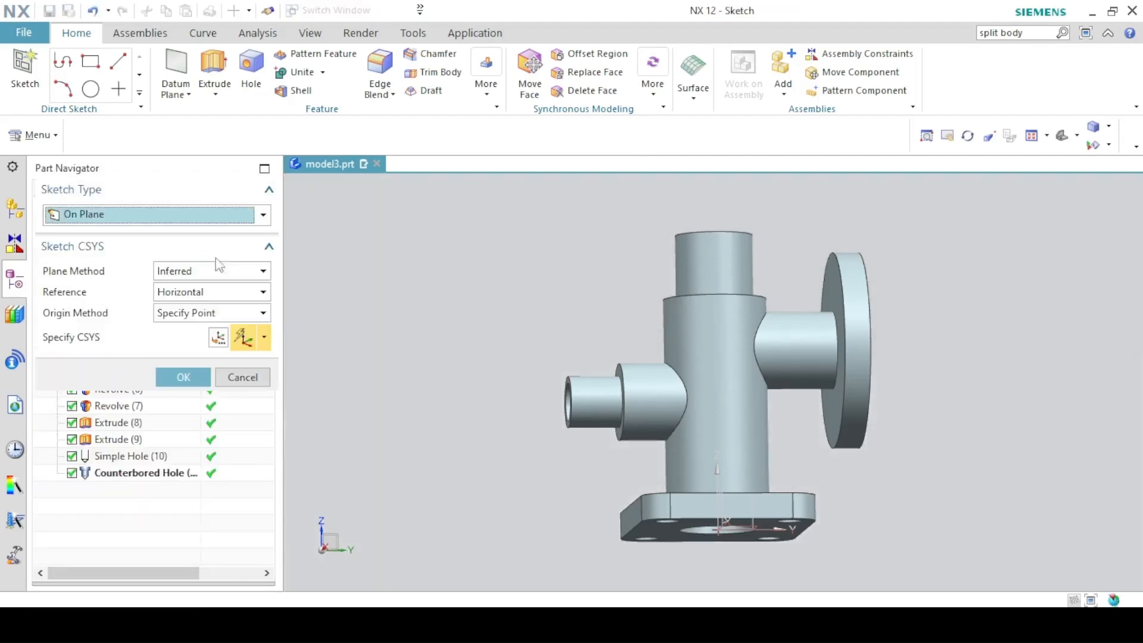
# Sketch a 60 mm circle centred at the origin on the flange face.
pyautogui.moveTo(567, 263); pyautogui.dragTo(506, 276, button='middle')
pyautogui.click(758, 292)
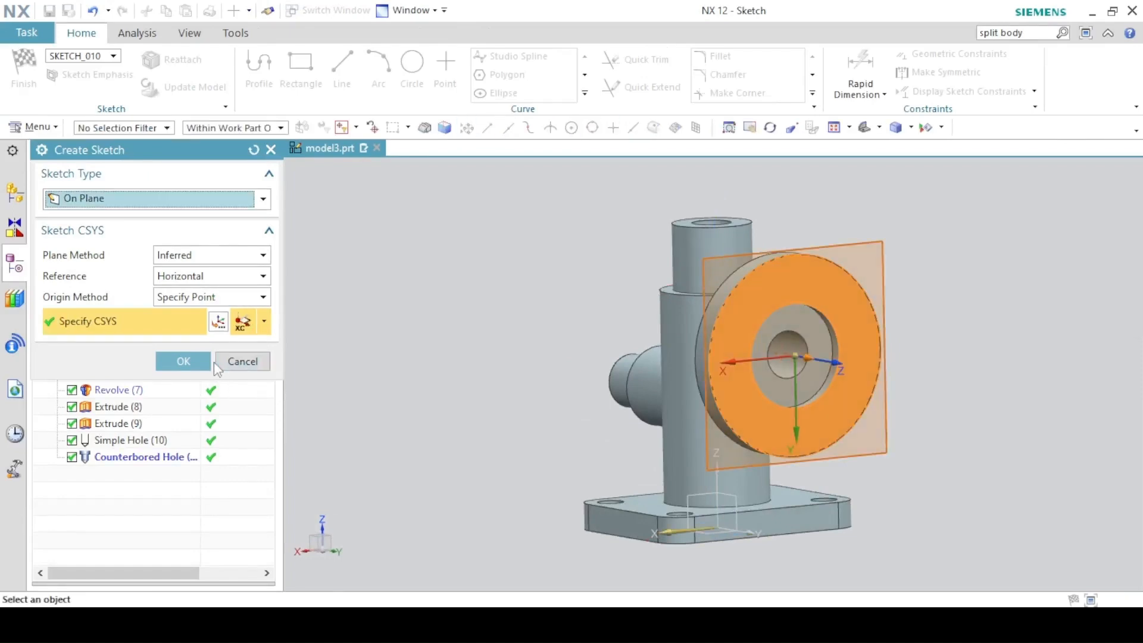
pyautogui.click(183, 361)
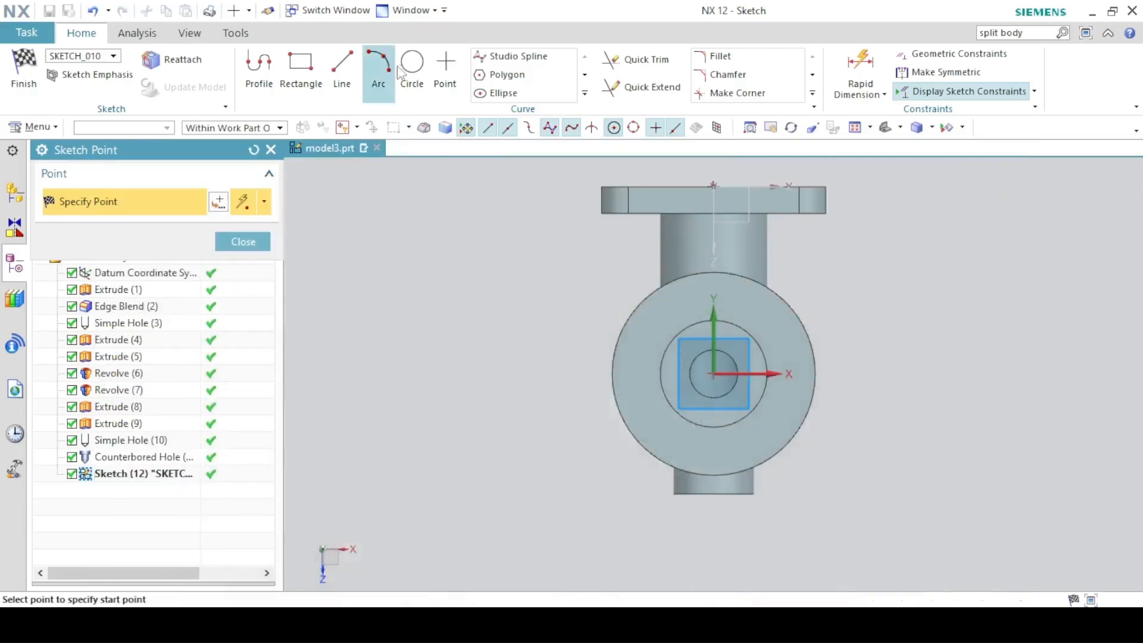
pyautogui.click(413, 65)
pyautogui.click(709, 372)
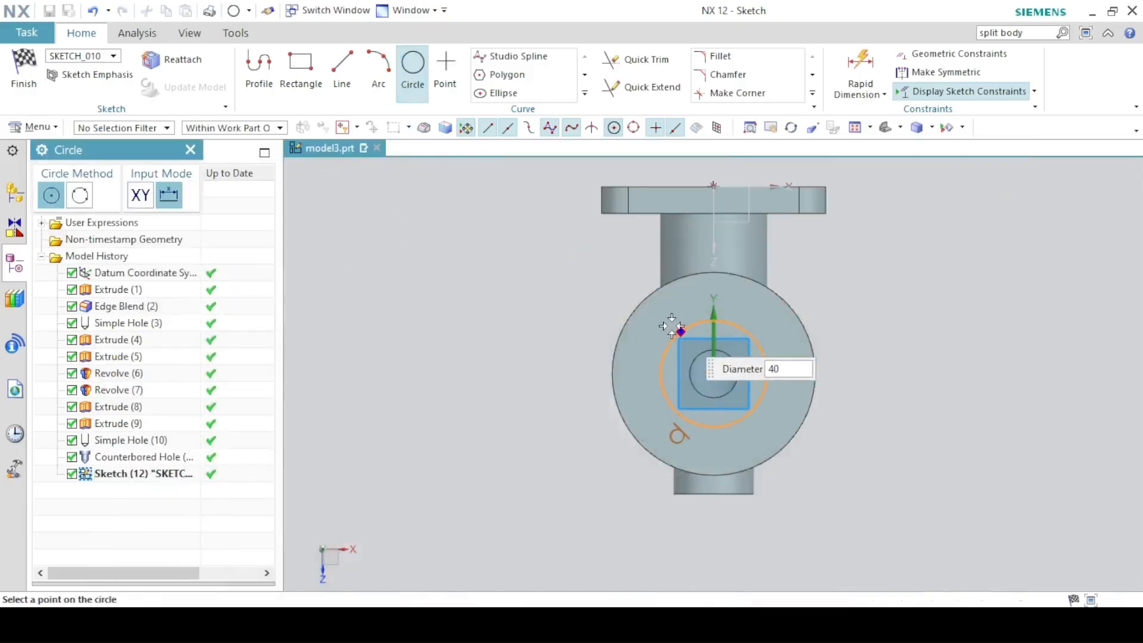
pyautogui.press('Tab')
pyautogui.write('60')
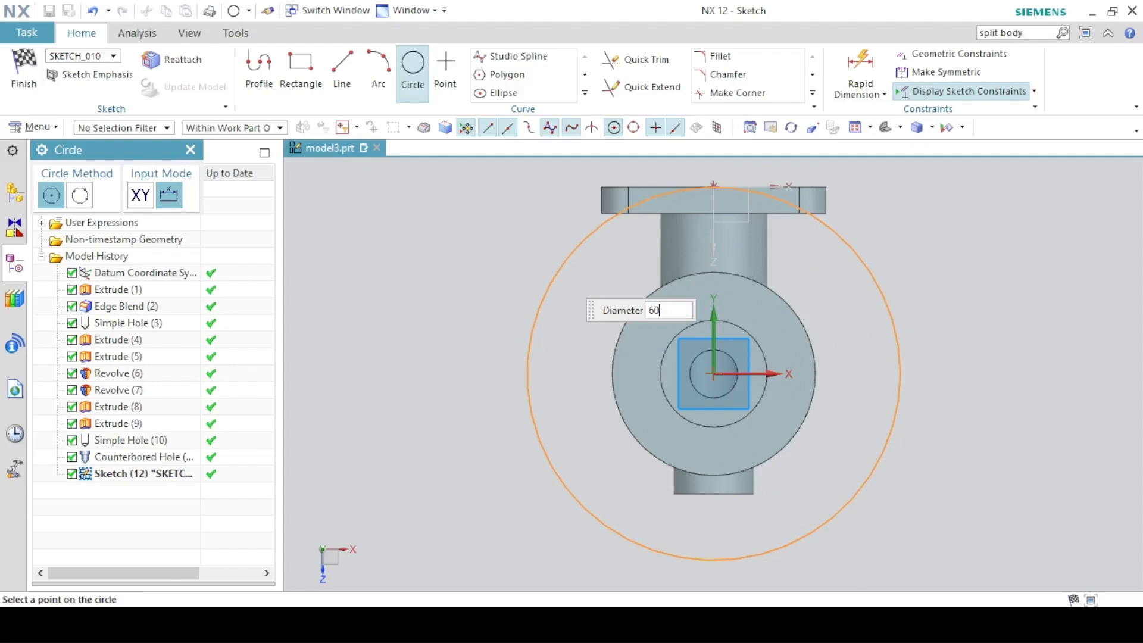
pyautogui.press('Return')
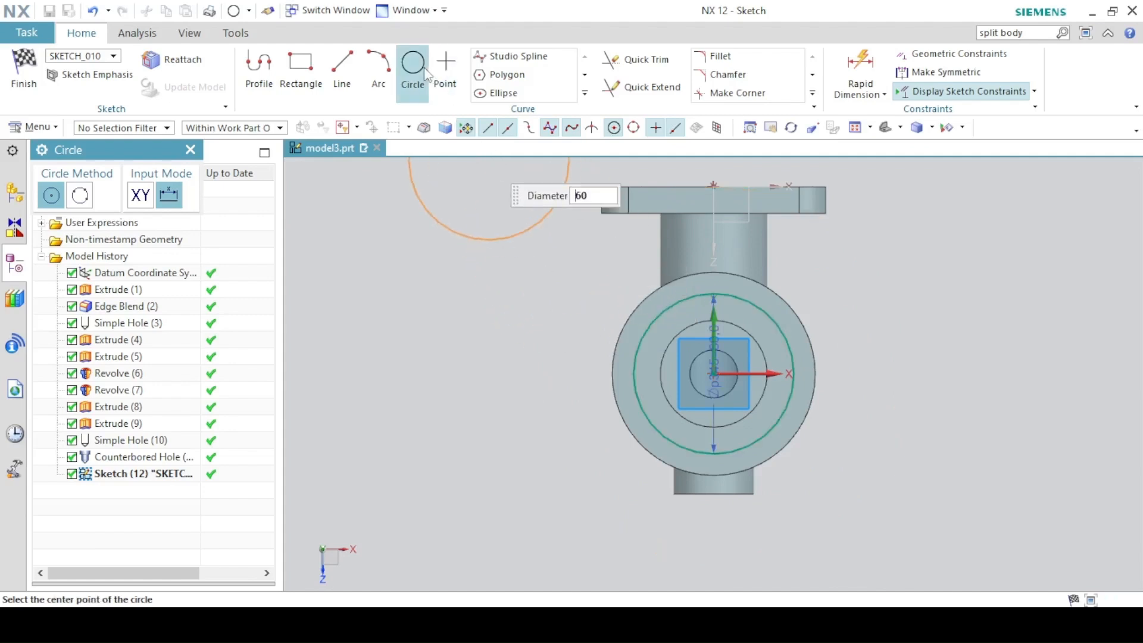
pyautogui.press('Escape')
# Convert the circle to reference and add a point at its top, vertically aligned with the centre.
pyautogui.click(656, 317)
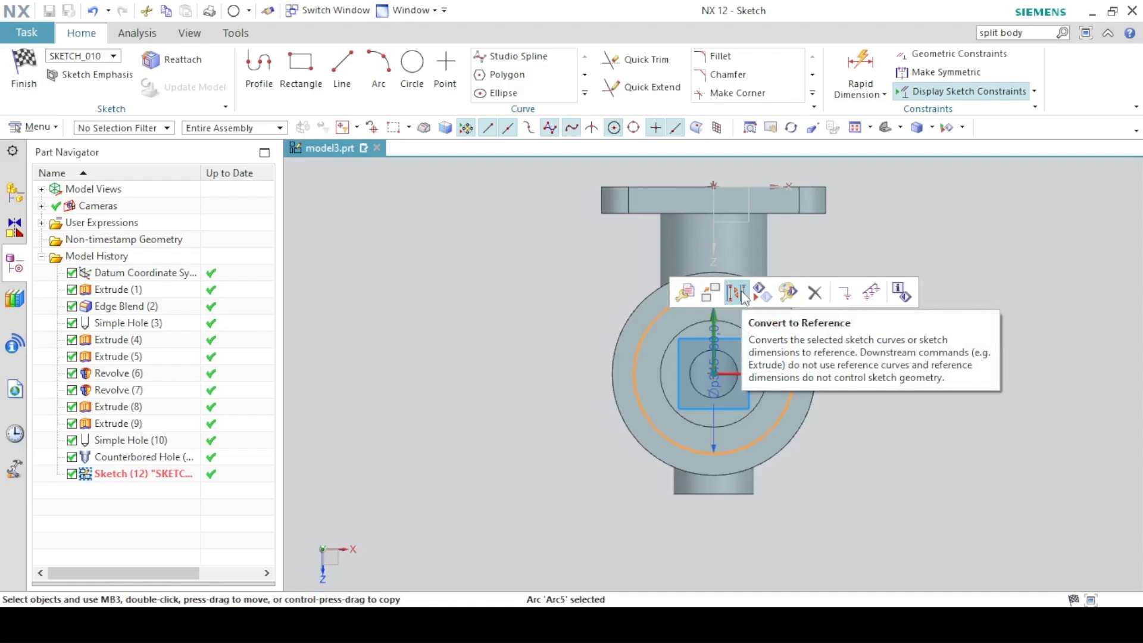
pyautogui.click(742, 295)
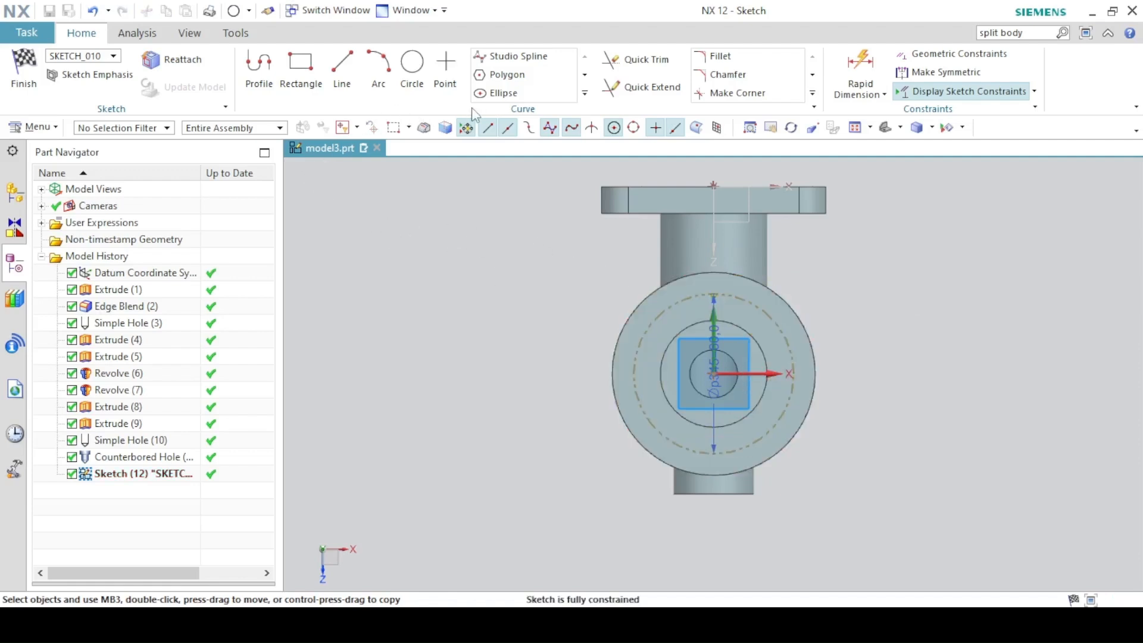
pyautogui.click(447, 71)
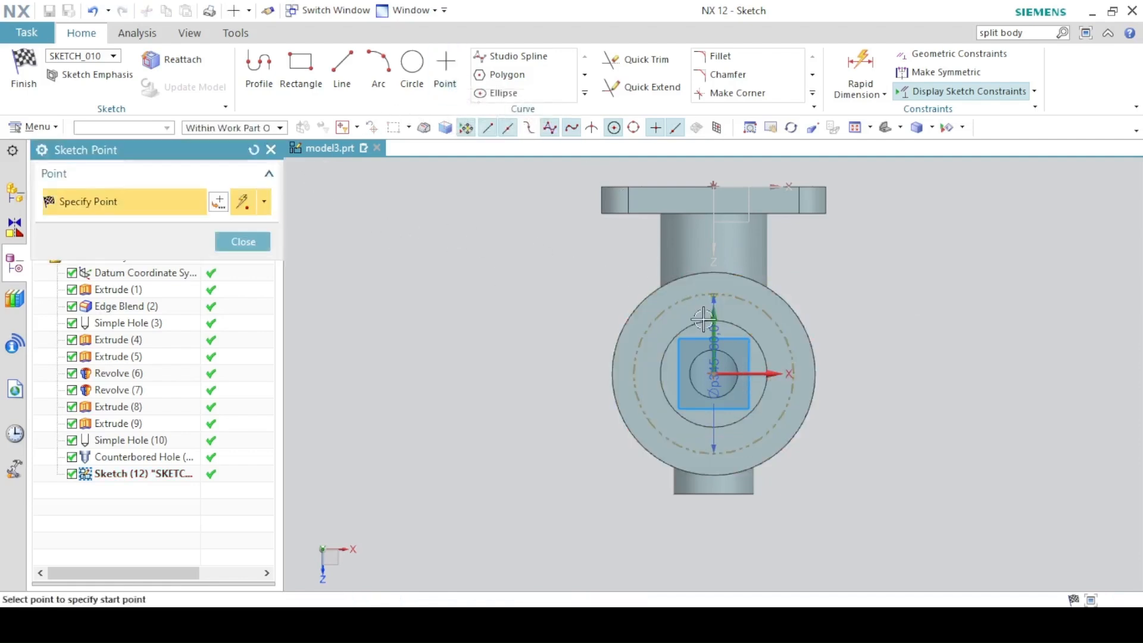
pyautogui.click(714, 295)
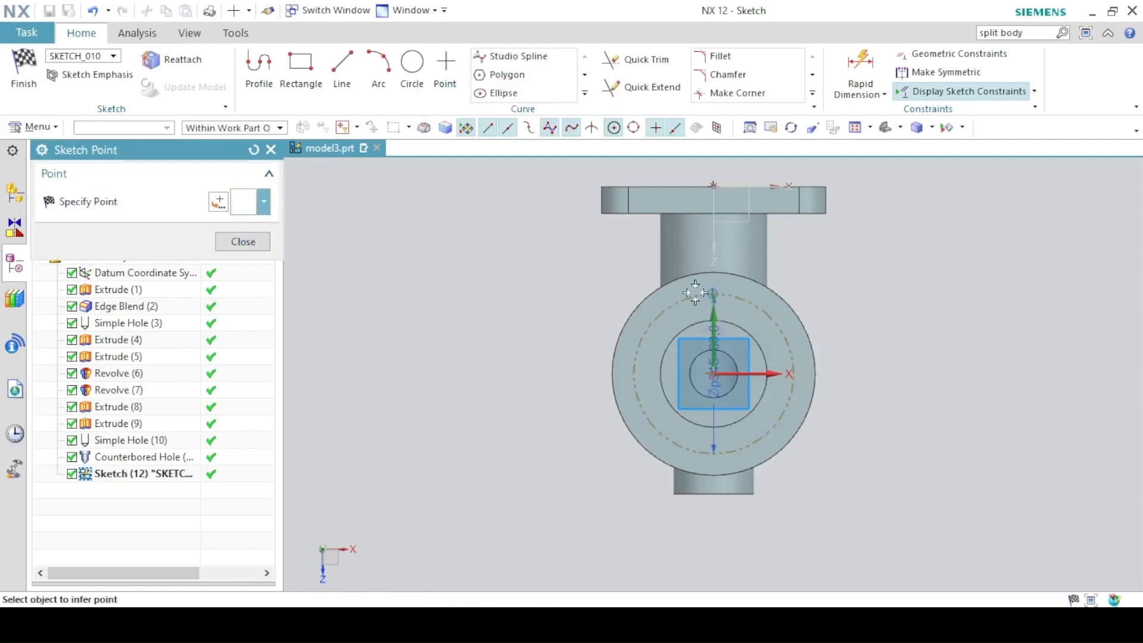
pyautogui.click(220, 243)
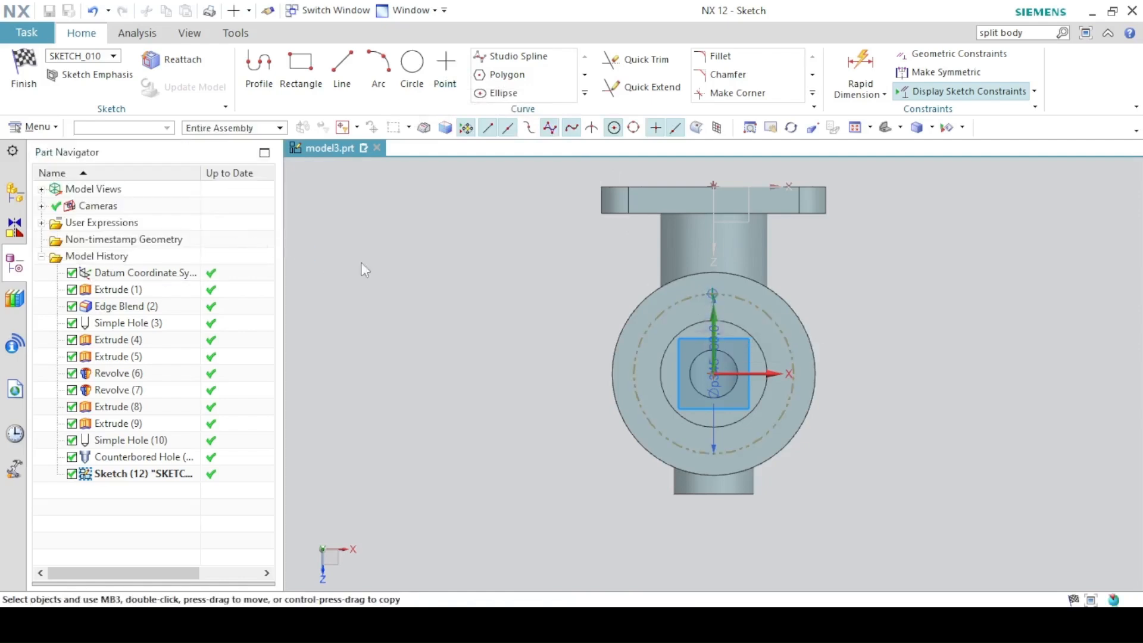
pyautogui.rightClick(714, 296)
pyautogui.click(743, 309)
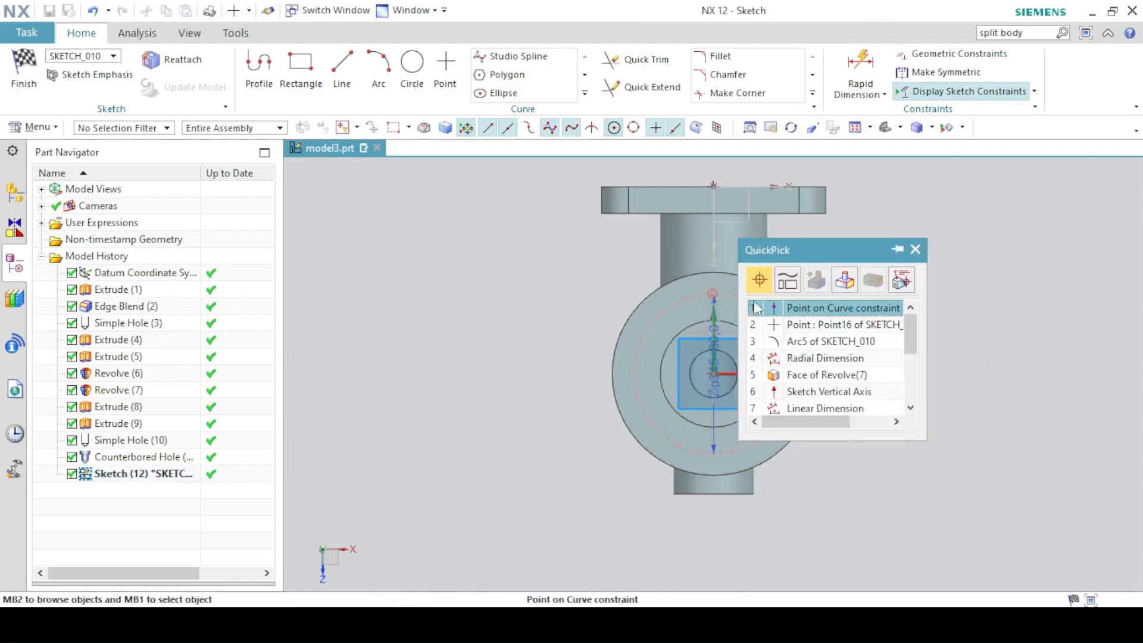
pyautogui.click(796, 330)
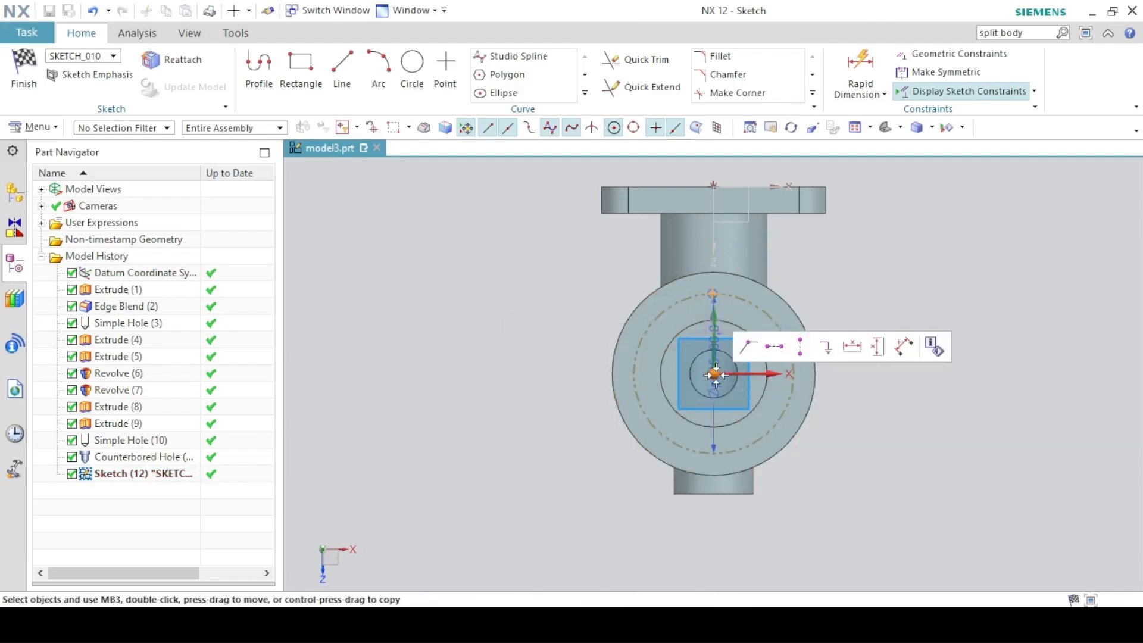
pyautogui.click(802, 347)
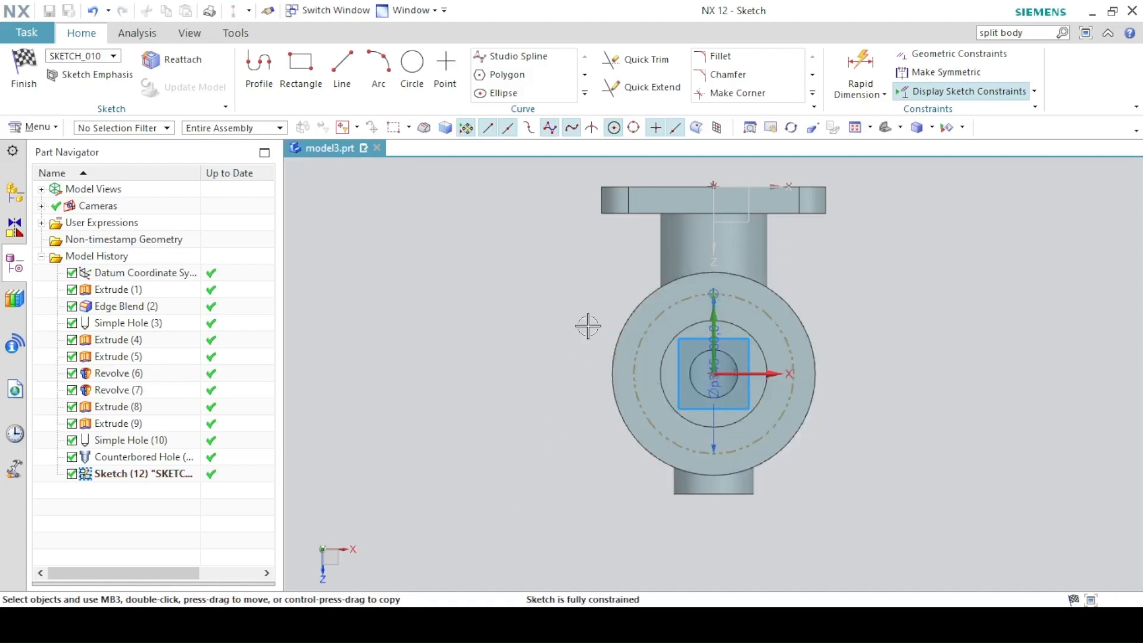
pyautogui.click(585, 92)
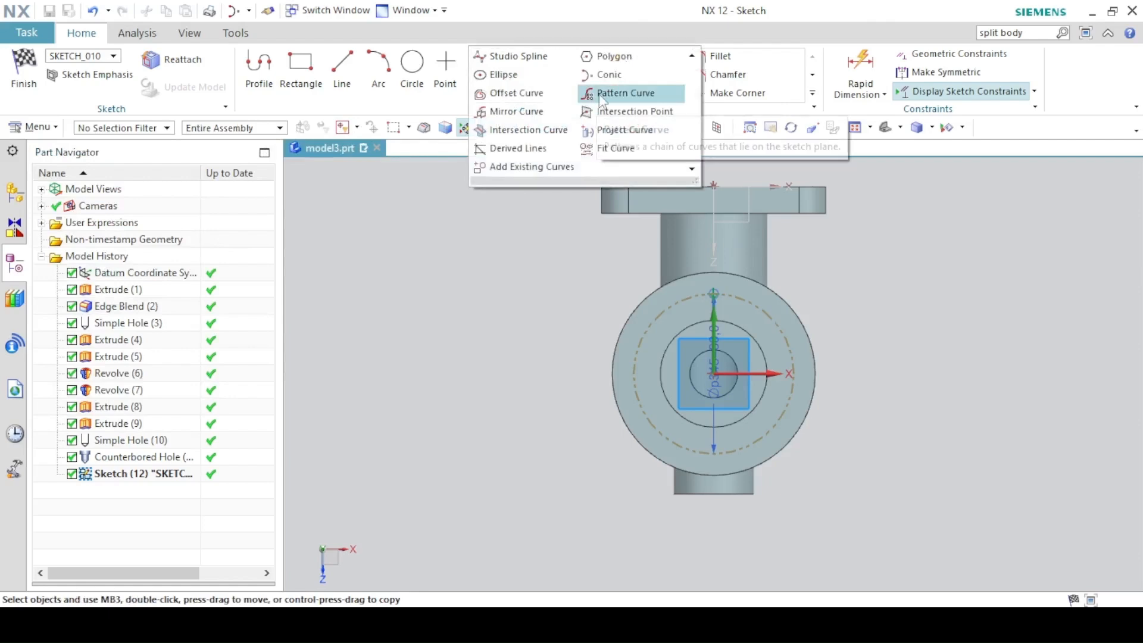
# Pattern the point circularly about the circle centre, Count 4 over a 360° span.
pyautogui.click(611, 93)
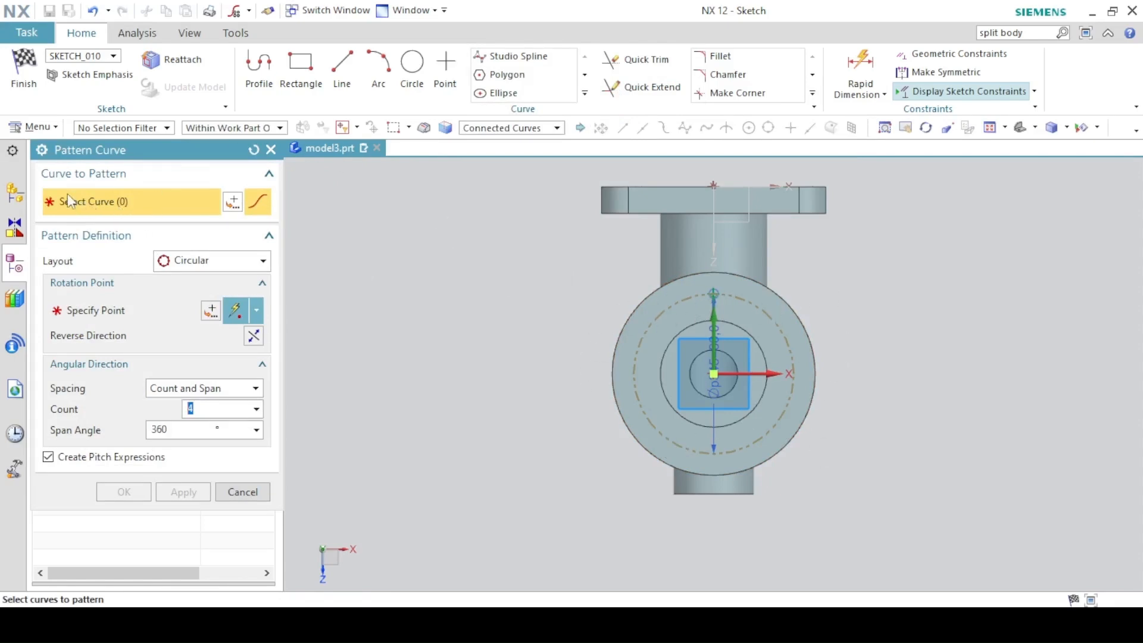
pyautogui.click(713, 294)
pyautogui.click(91, 316)
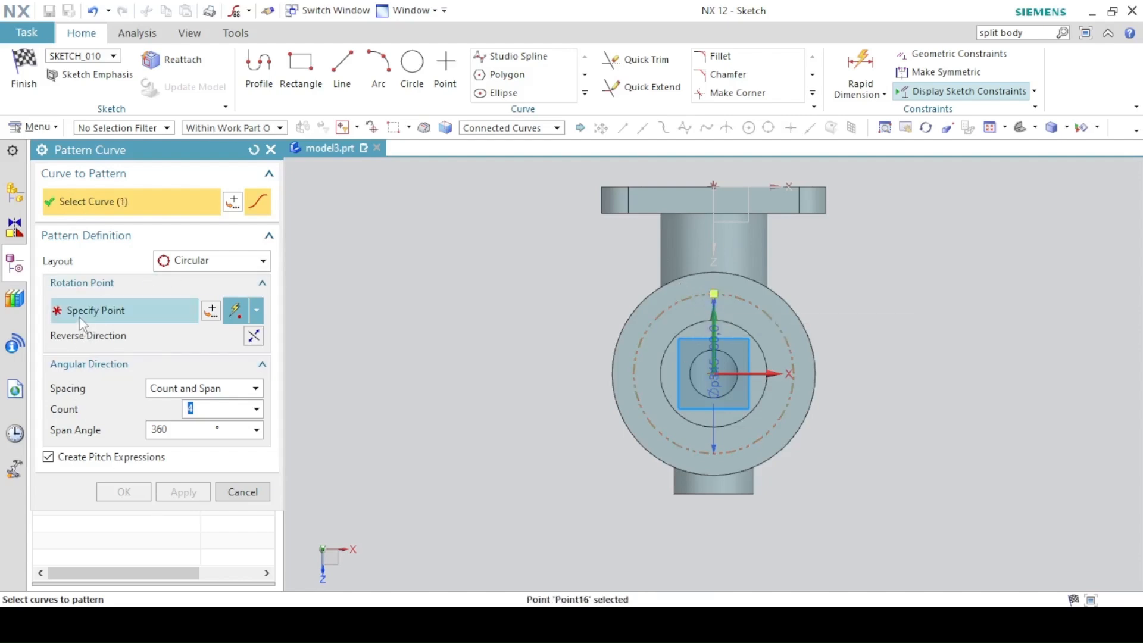
pyautogui.click(131, 313)
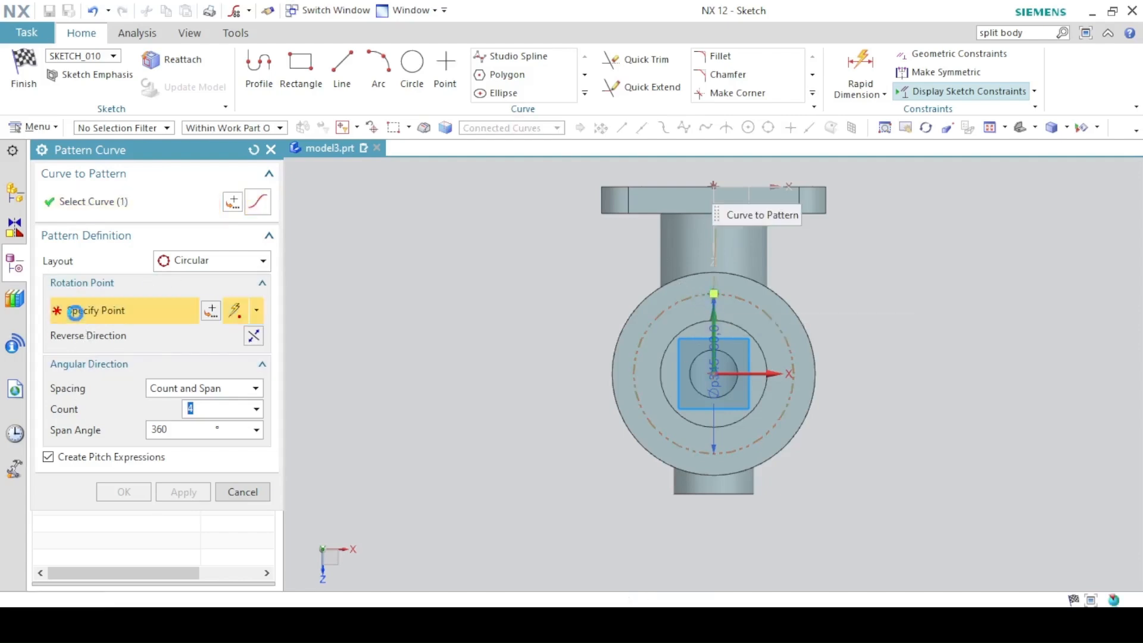
pyautogui.click(711, 376)
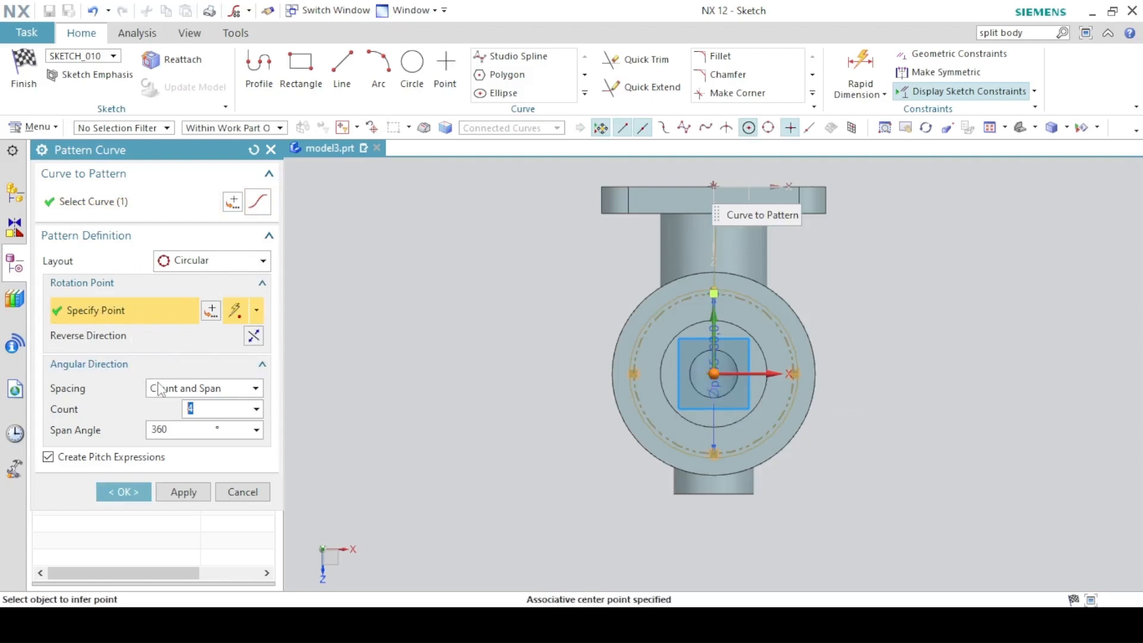
pyautogui.click(182, 393)
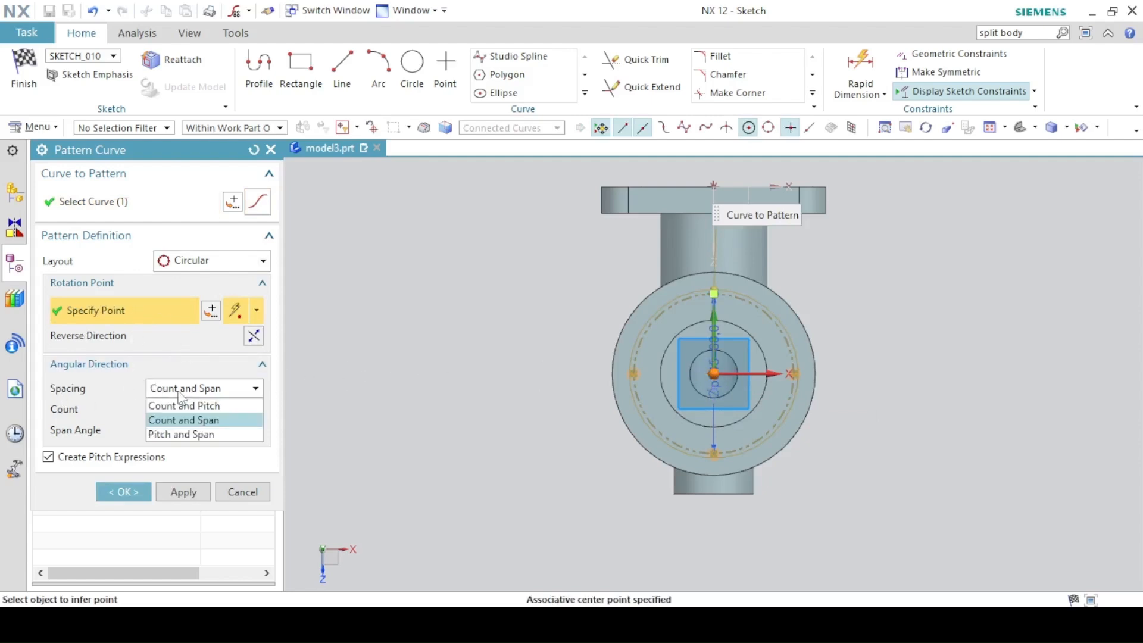
pyautogui.click(182, 421)
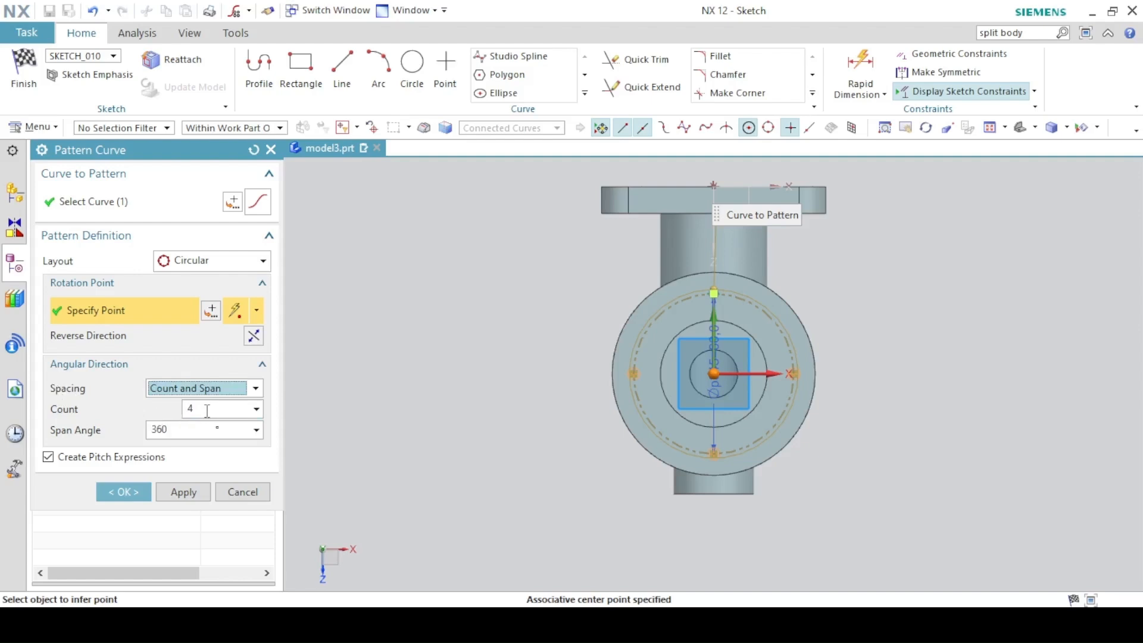
pyautogui.doubleClick(207, 411)
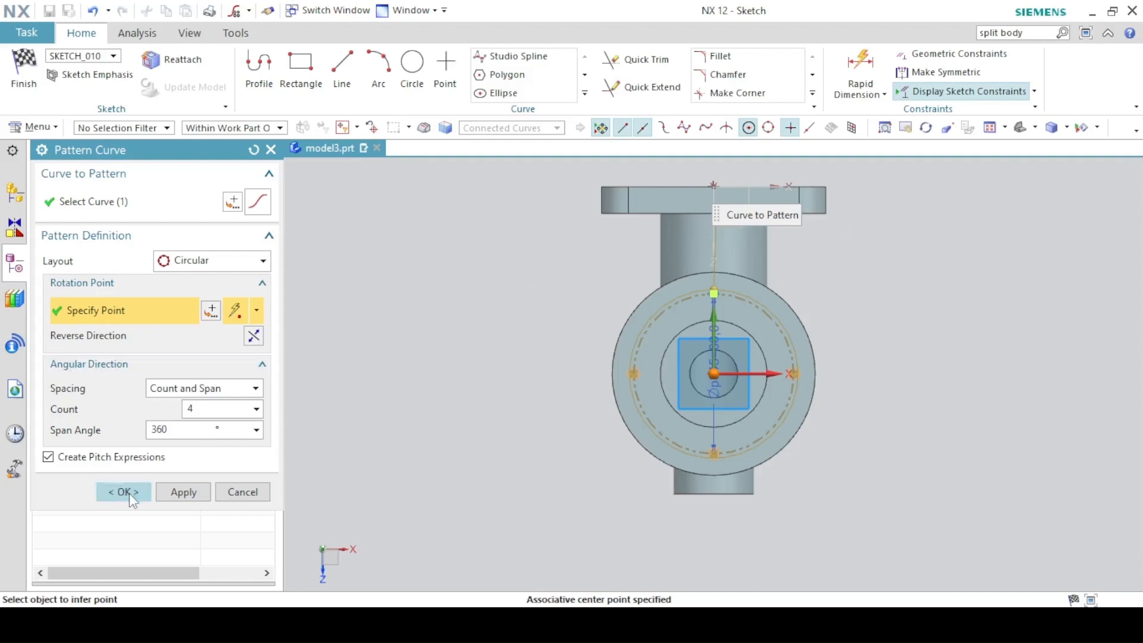
pyautogui.click(111, 492)
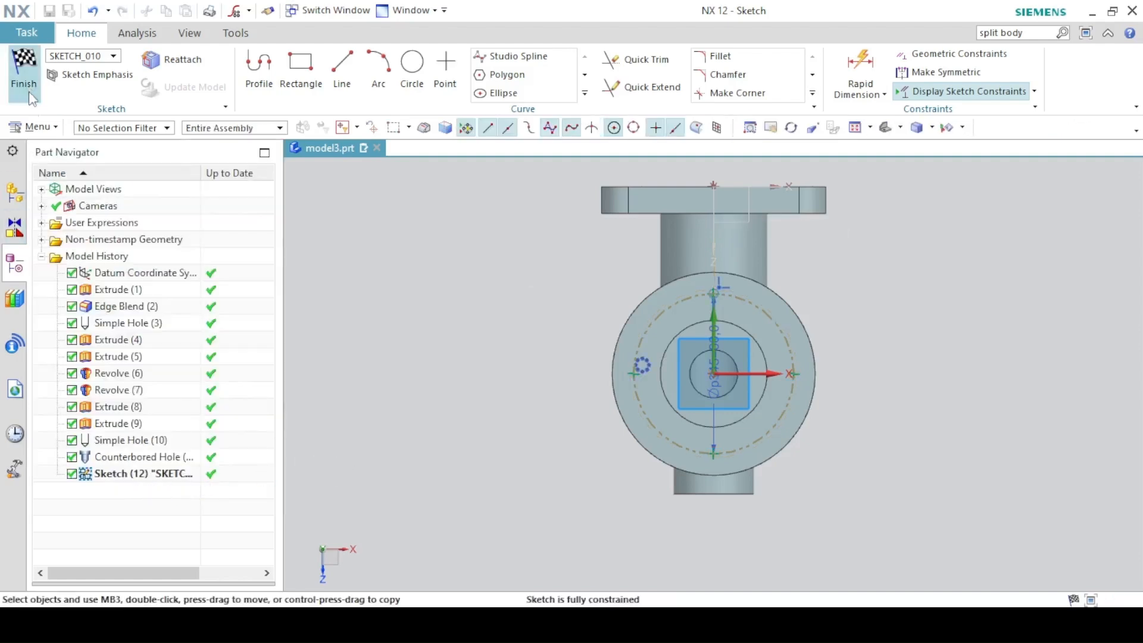
# Finish the sketch and create the four 10 mm simple holes through the flange.
pyautogui.click(23, 70)
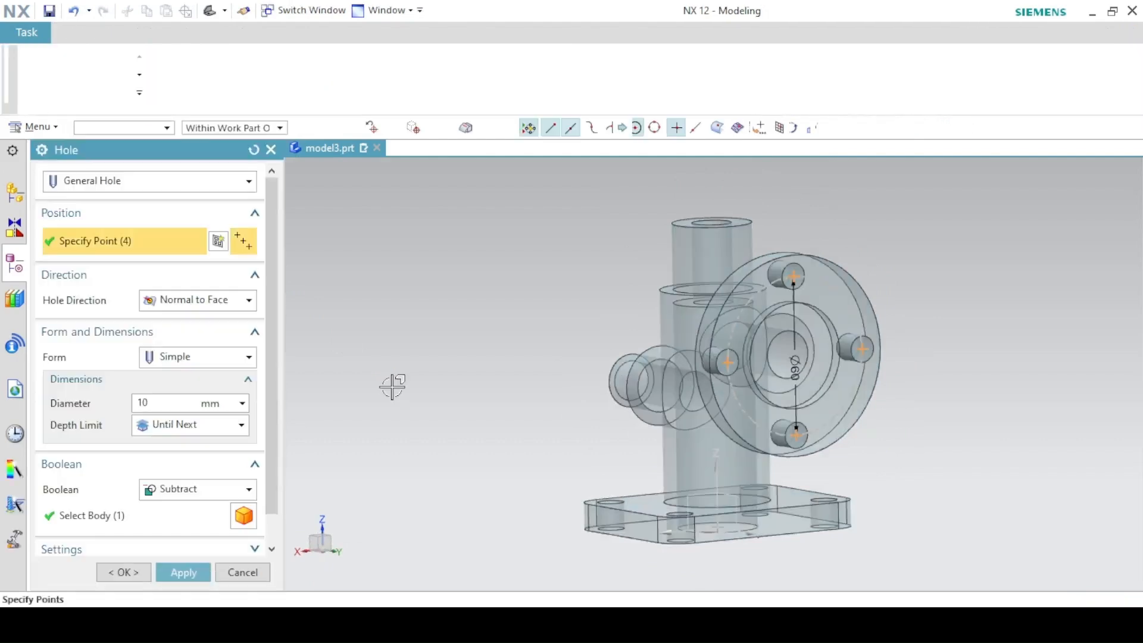
pyautogui.moveTo(503, 302); pyautogui.dragTo(559, 309, button='middle')
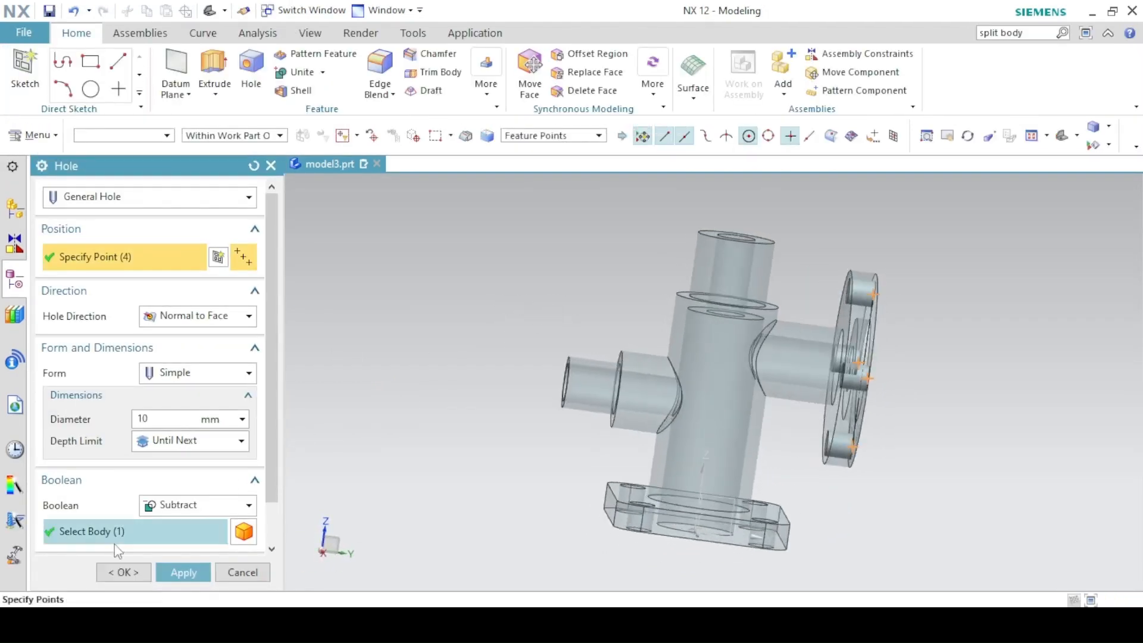
pyautogui.click(122, 572)
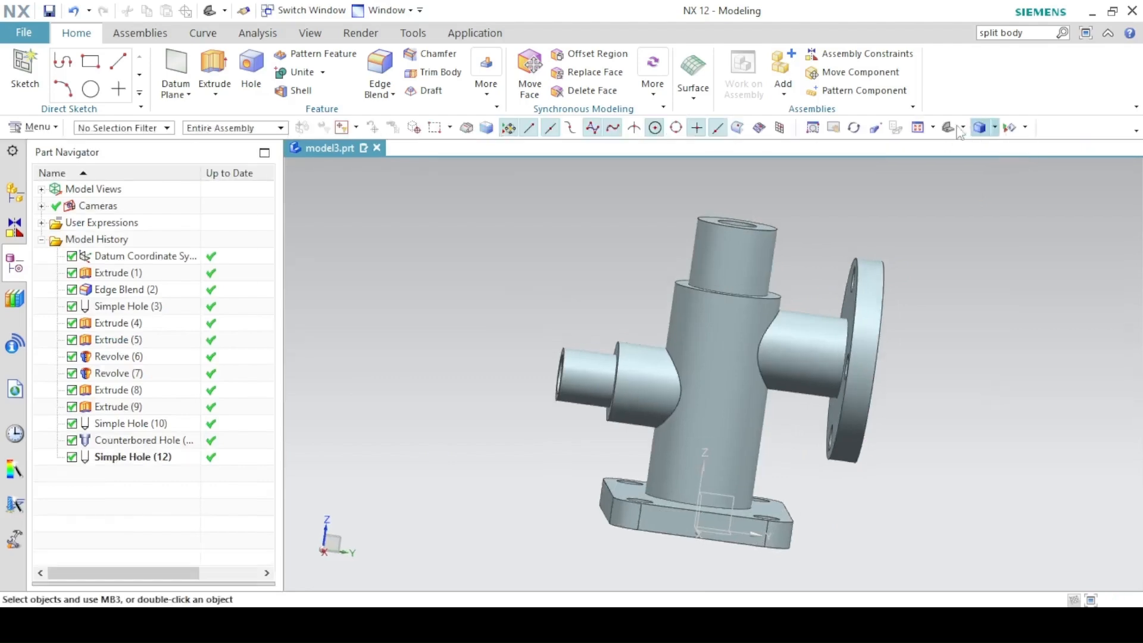
# Reset to trimetric view, check the PDF drawing, then open Feature > More in NX.
pyautogui.click(946, 129)
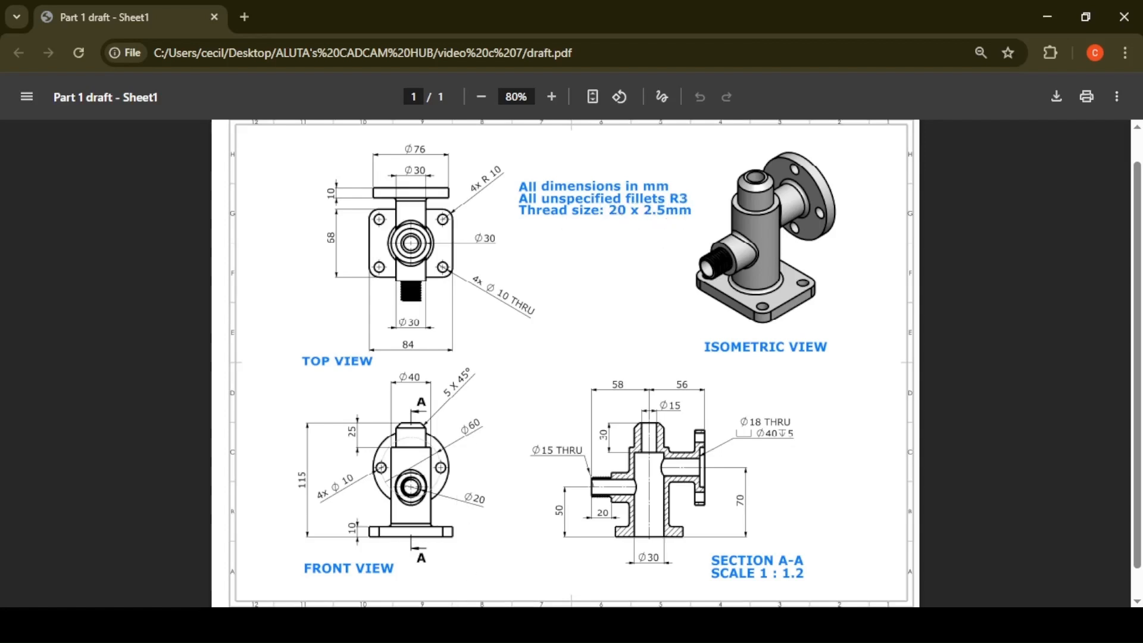
pyautogui.hotkey('alt', 'Tab')
pyautogui.click(482, 82)
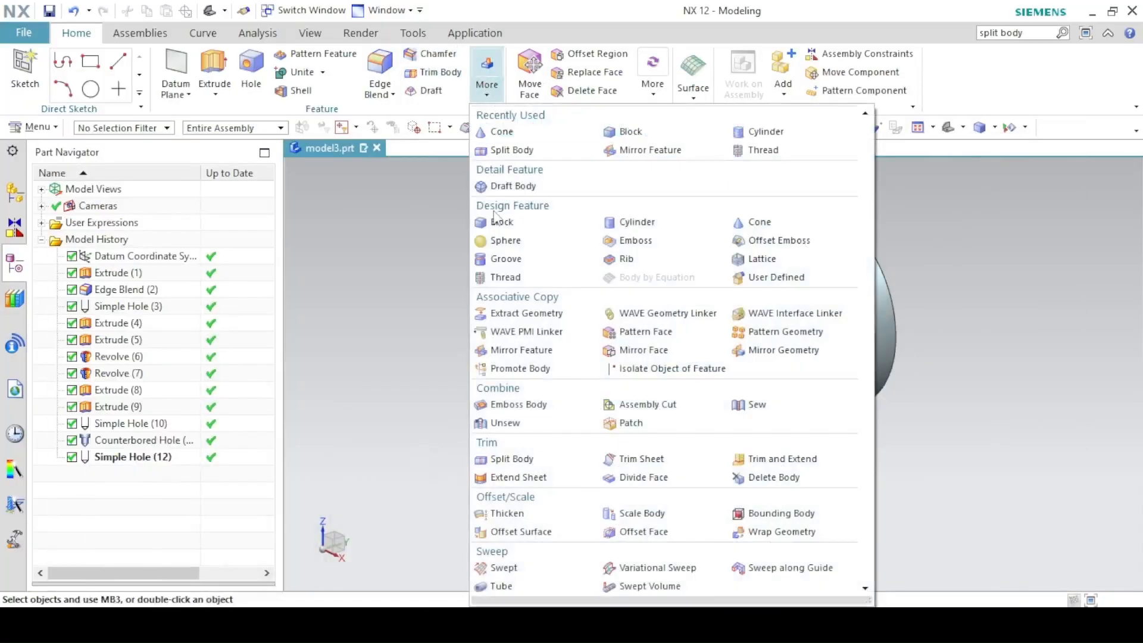
# Add a detailed right-hand 20 × 2.5 mm thread on the side spigot, starting at its end face.
pyautogui.click(500, 279)
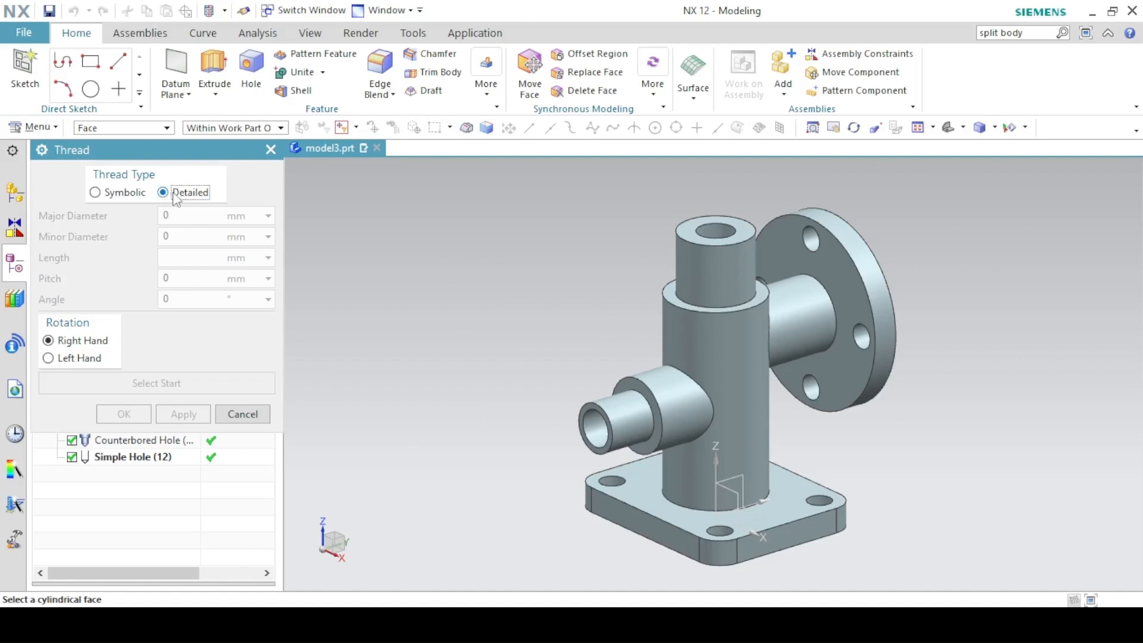
pyautogui.click(625, 420)
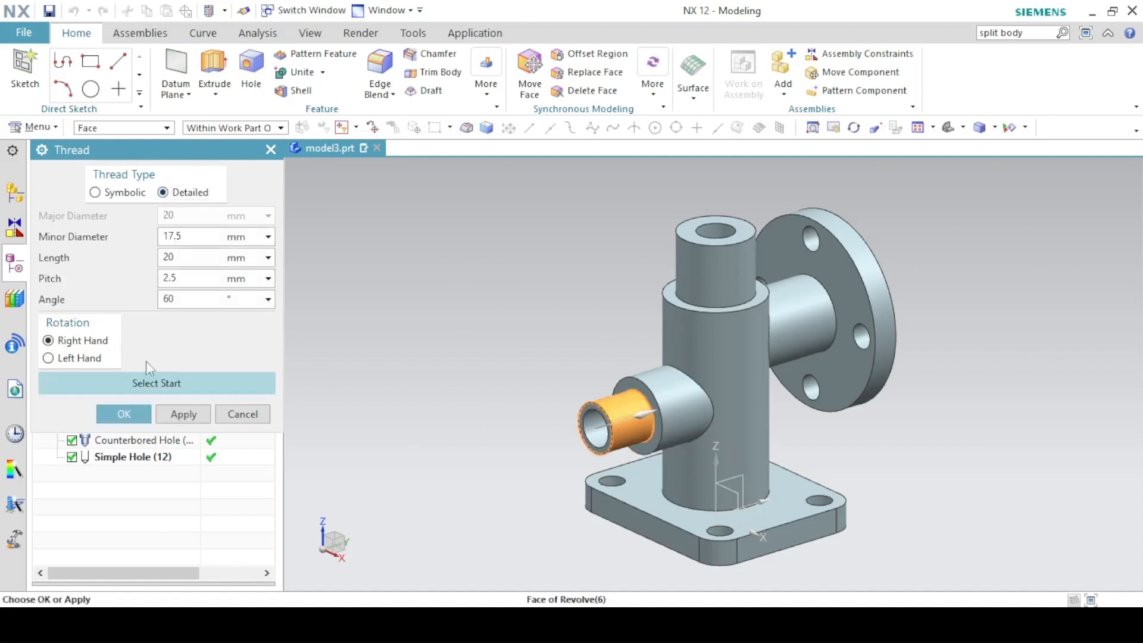
pyautogui.click(127, 383)
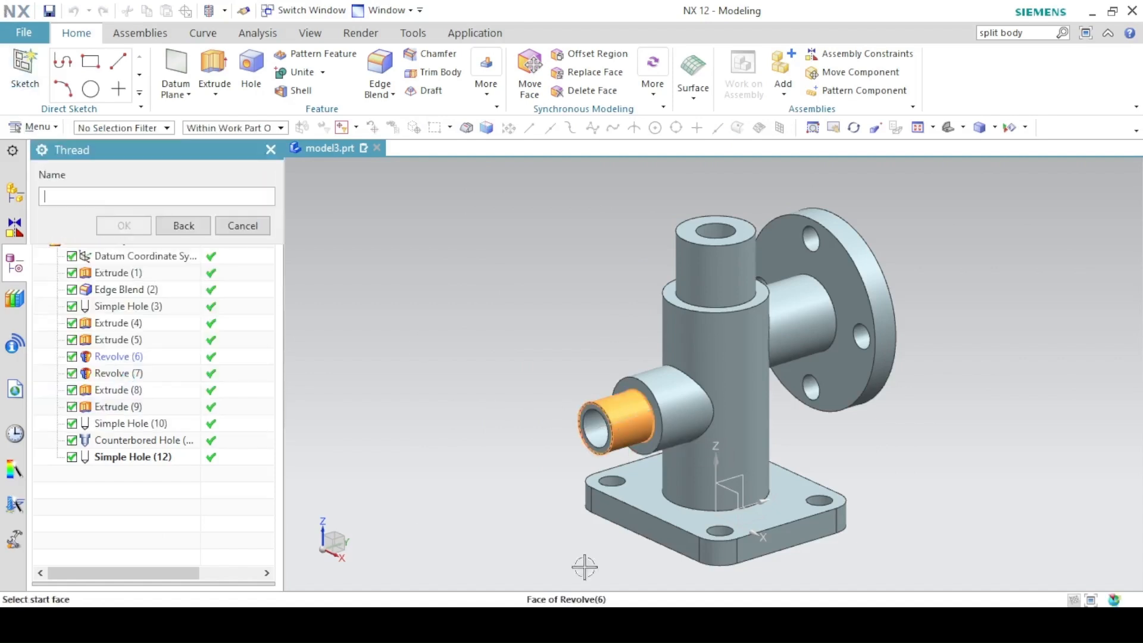
pyautogui.click(657, 404)
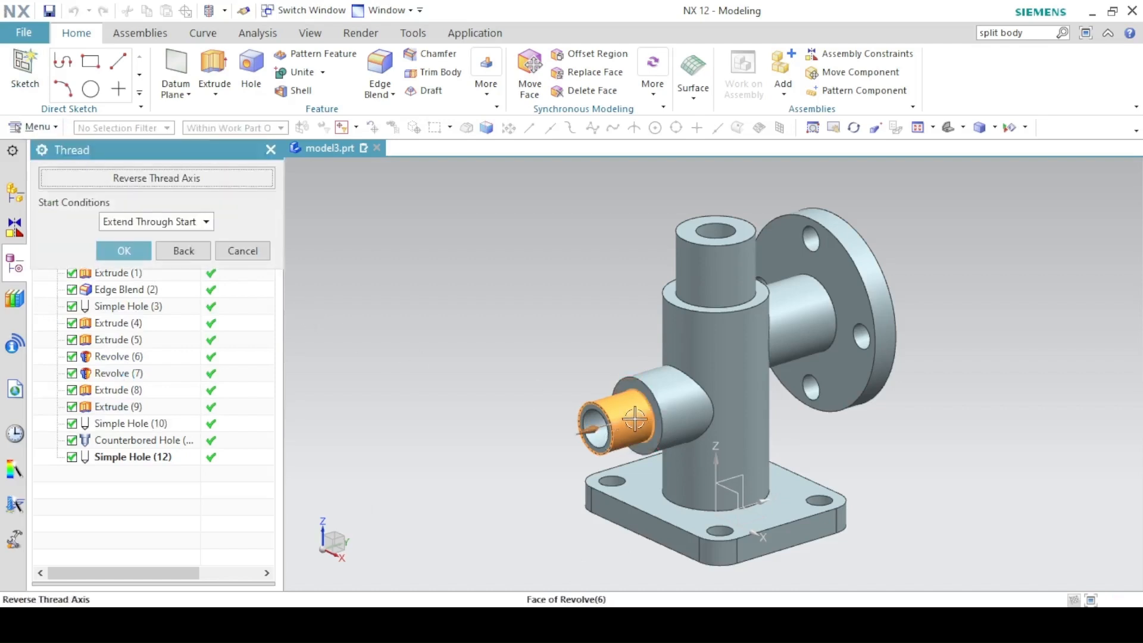
pyautogui.click(146, 250)
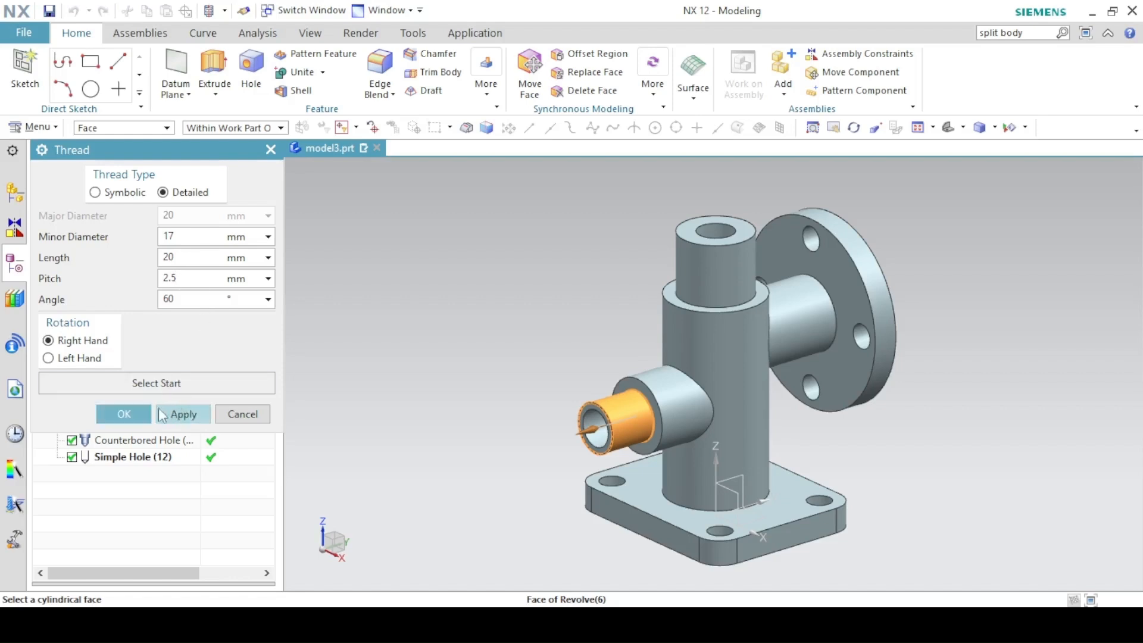
pyautogui.click(137, 414)
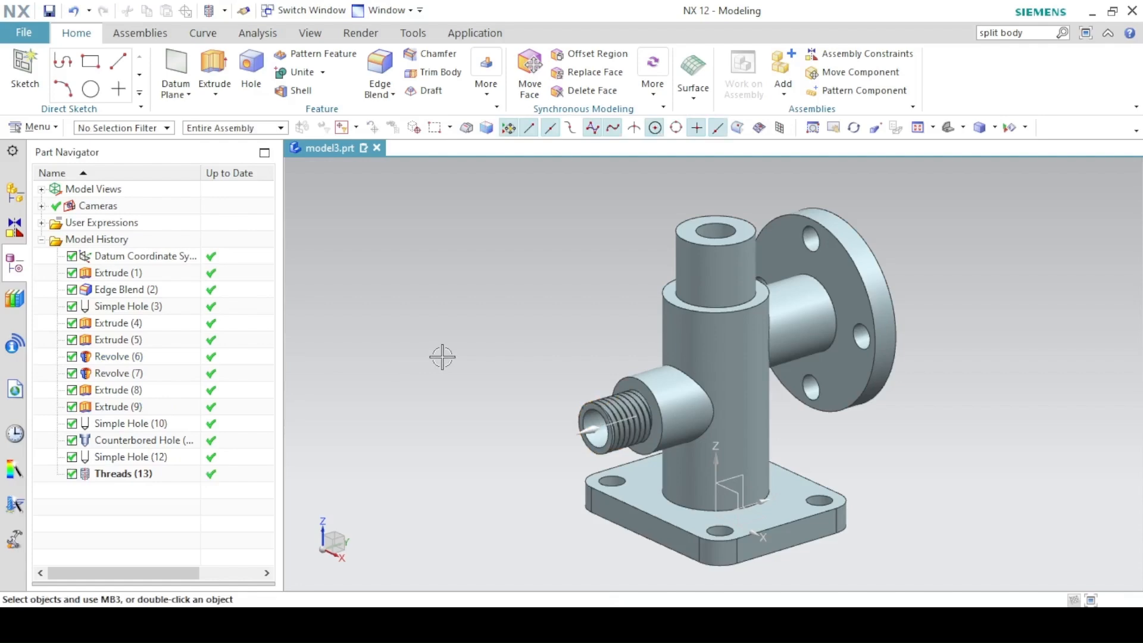
pyautogui.click(436, 625)
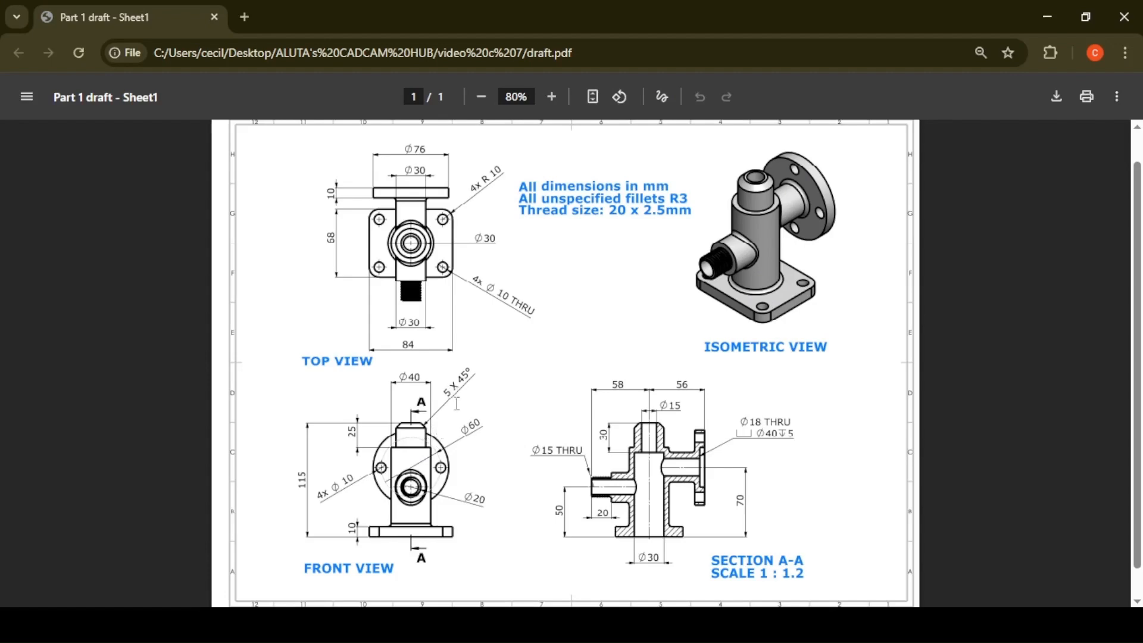
# Chamfer the vertical cylinder's top outer rim 5 mm at 45° using Offset and Angle, with direction reversed.
pyautogui.click(456, 625)
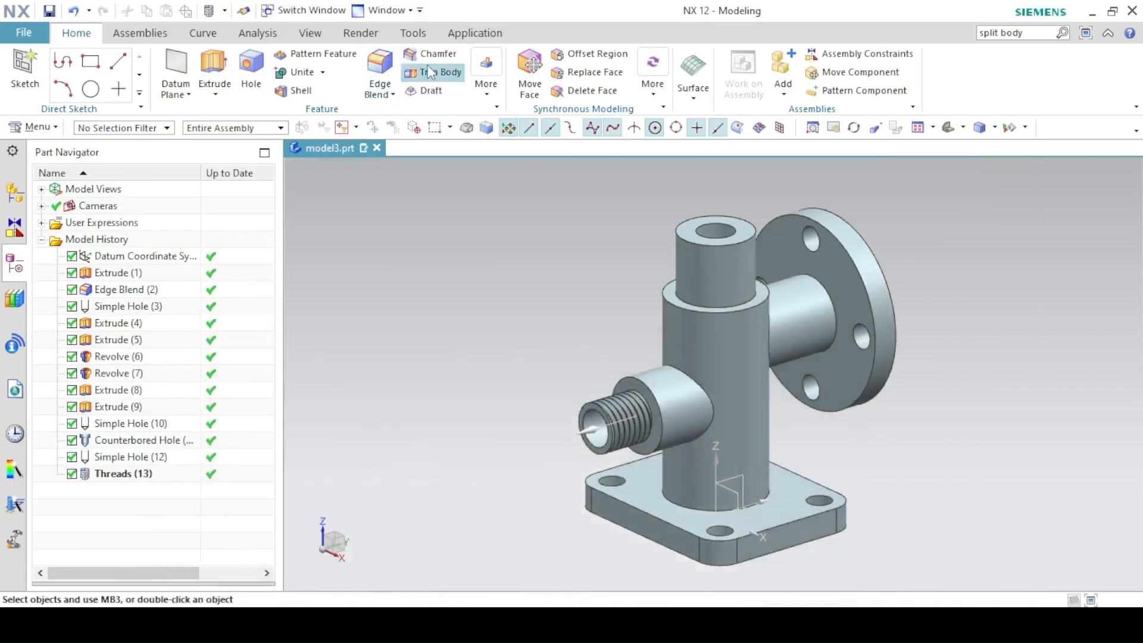
pyautogui.click(420, 53)
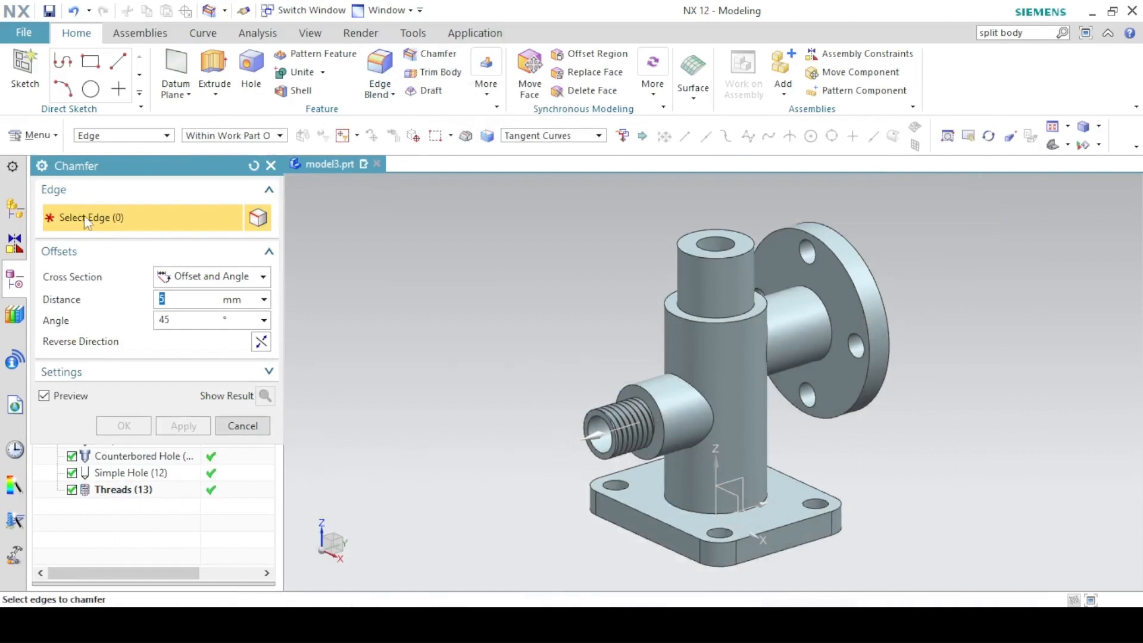
pyautogui.click(672, 244)
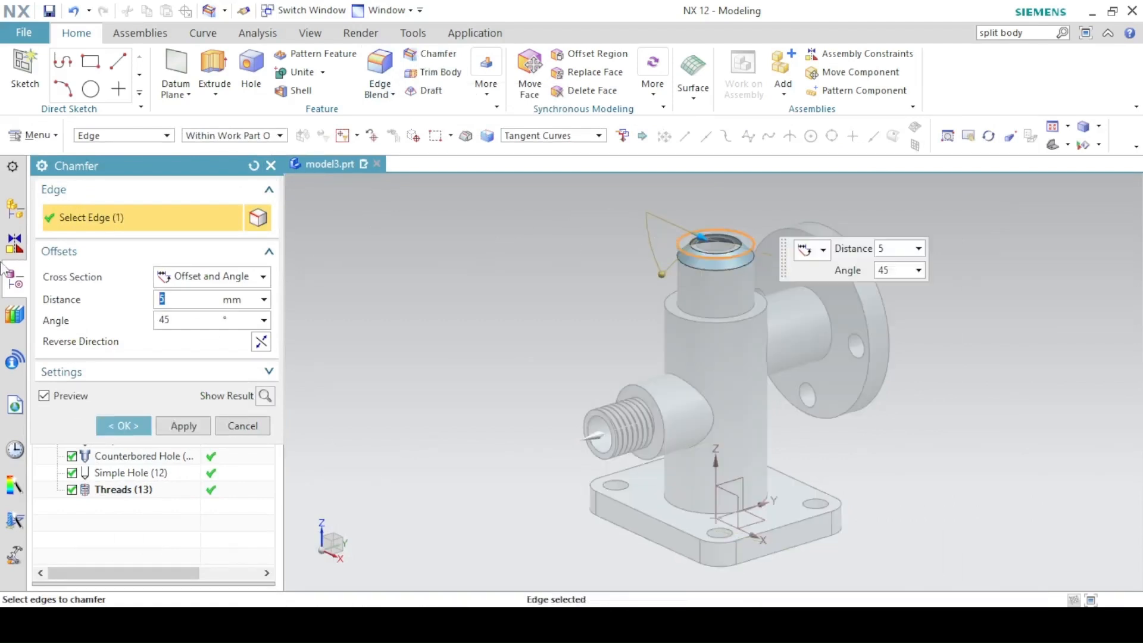
pyautogui.click(180, 290)
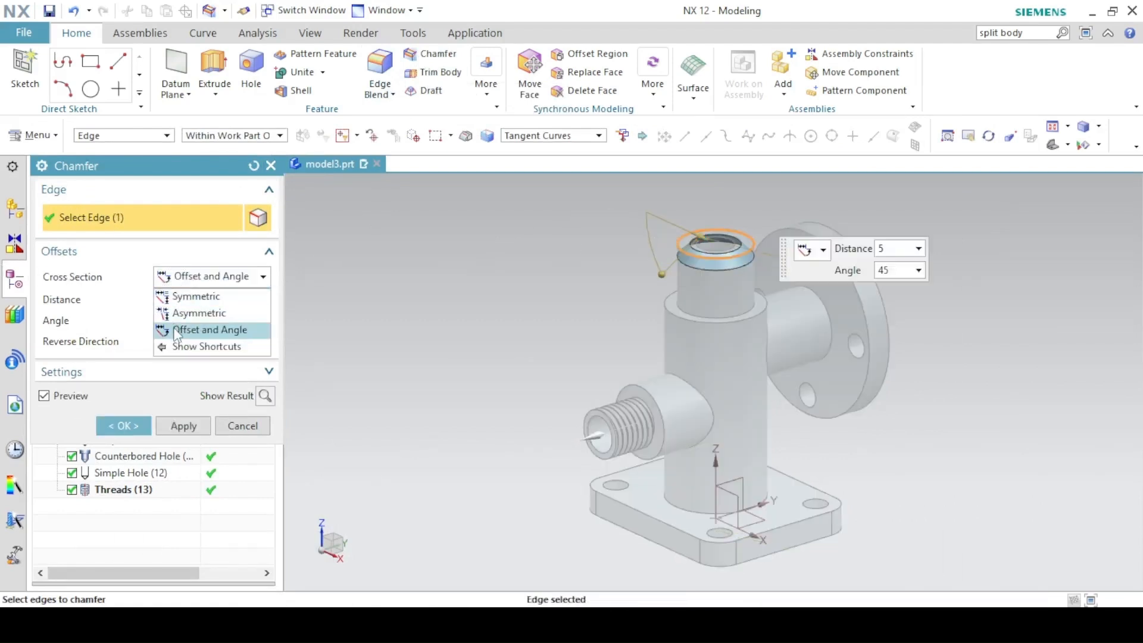
pyautogui.click(179, 329)
pyautogui.click(172, 299)
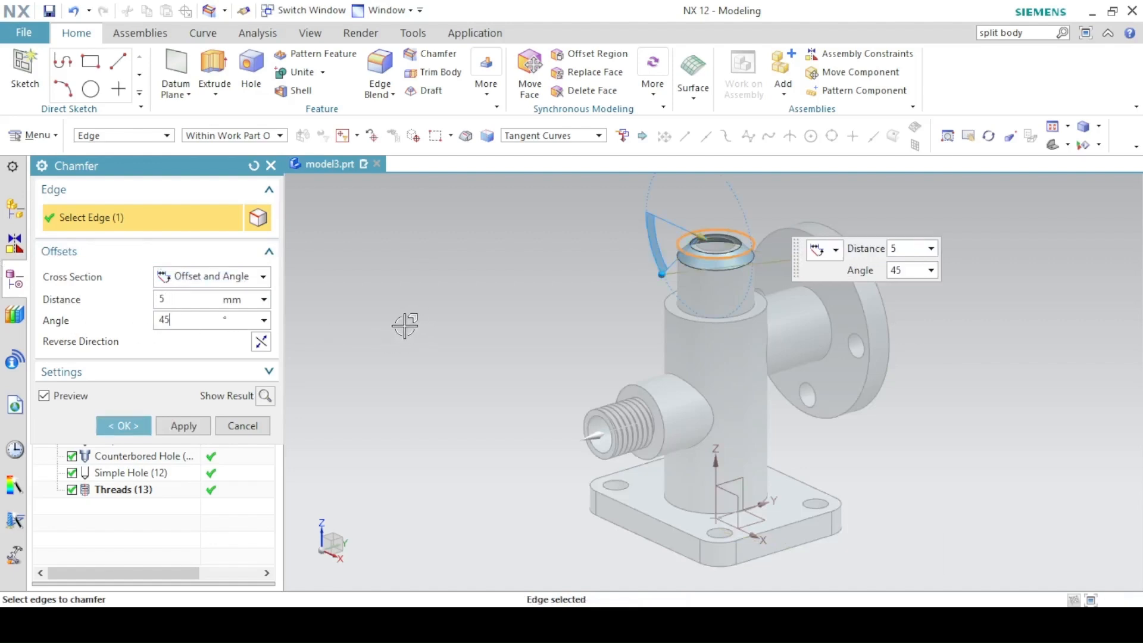
pyautogui.moveTo(401, 323); pyautogui.dragTo(452, 301, button='middle')
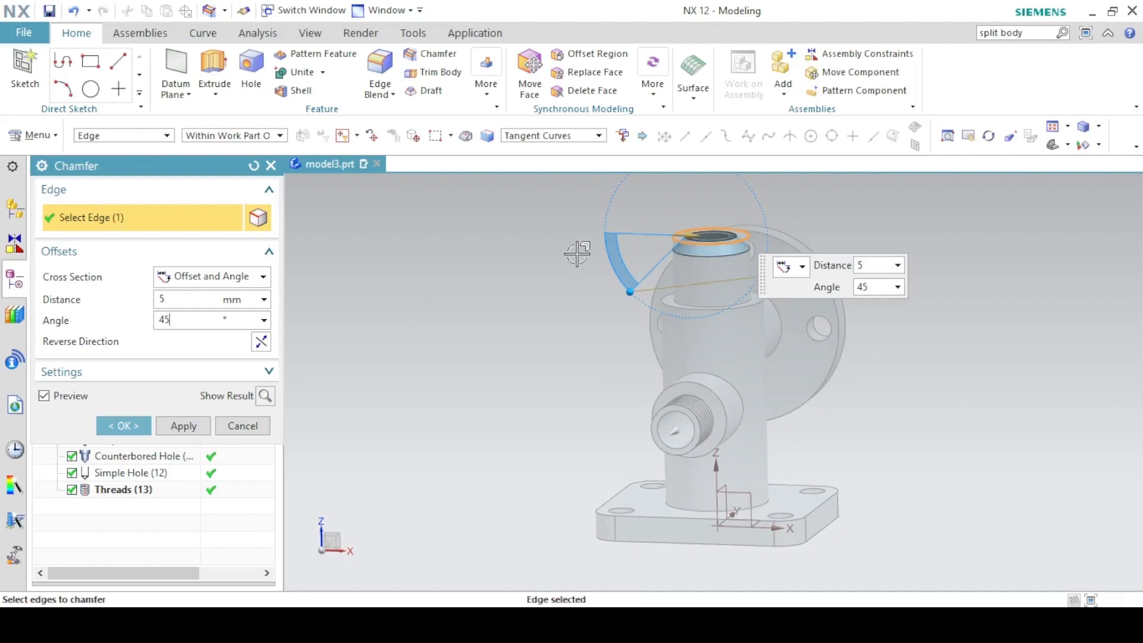
pyautogui.moveTo(589, 250)
pyautogui.mouseDown(button='middle')
pyautogui.moveTo(582, 263)
pyautogui.moveTo(595, 246)
pyautogui.mouseUp(button='middle')
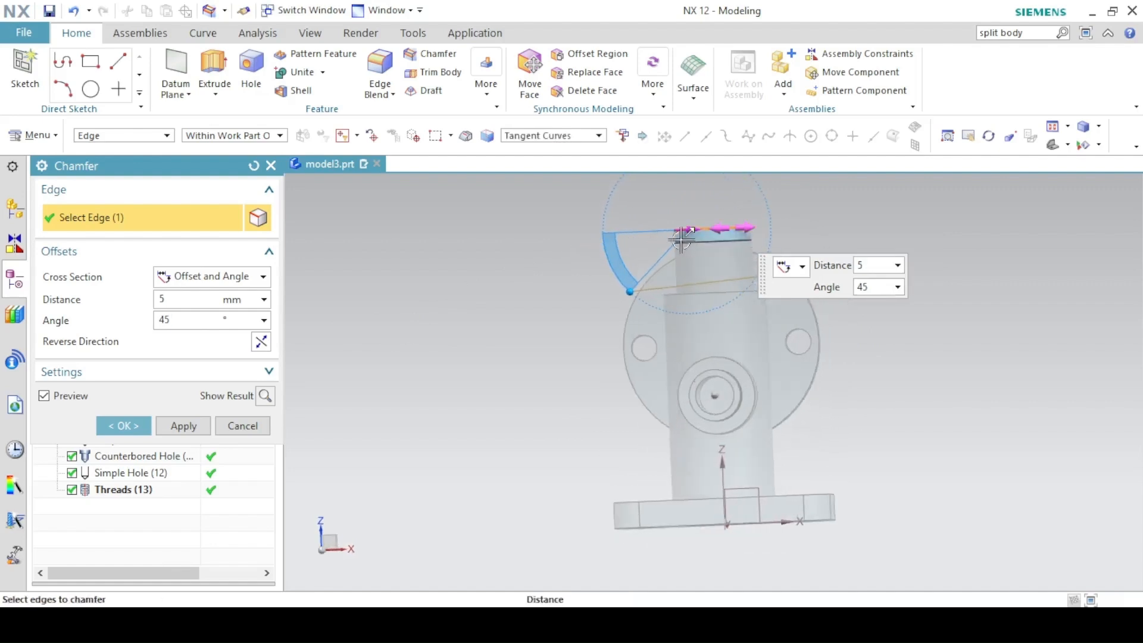
pyautogui.click(261, 341)
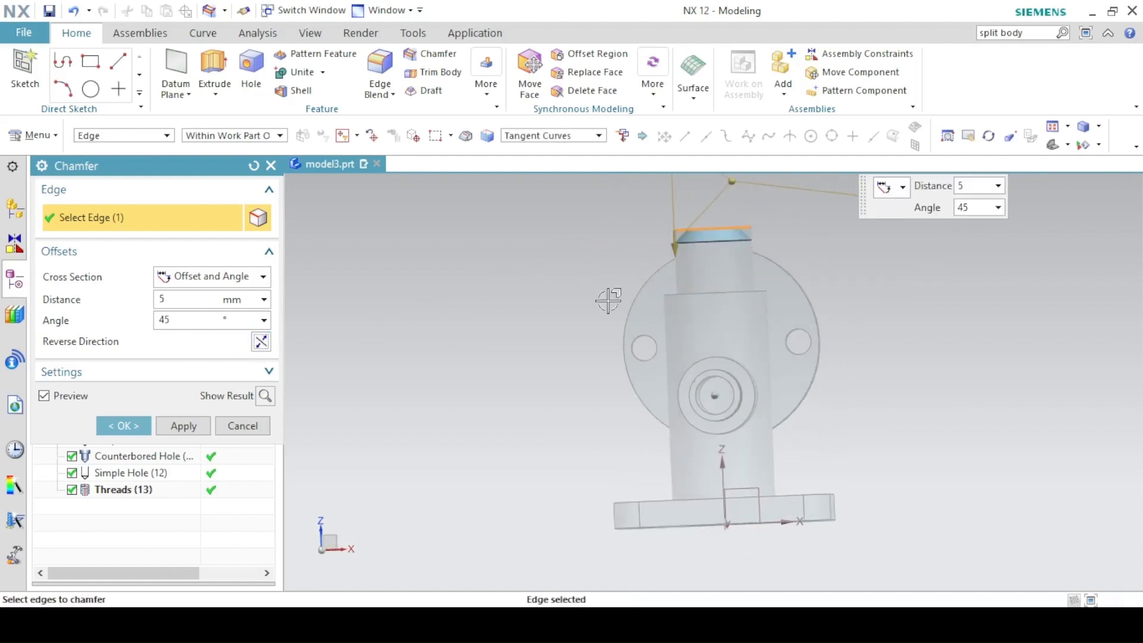
pyautogui.click(143, 427)
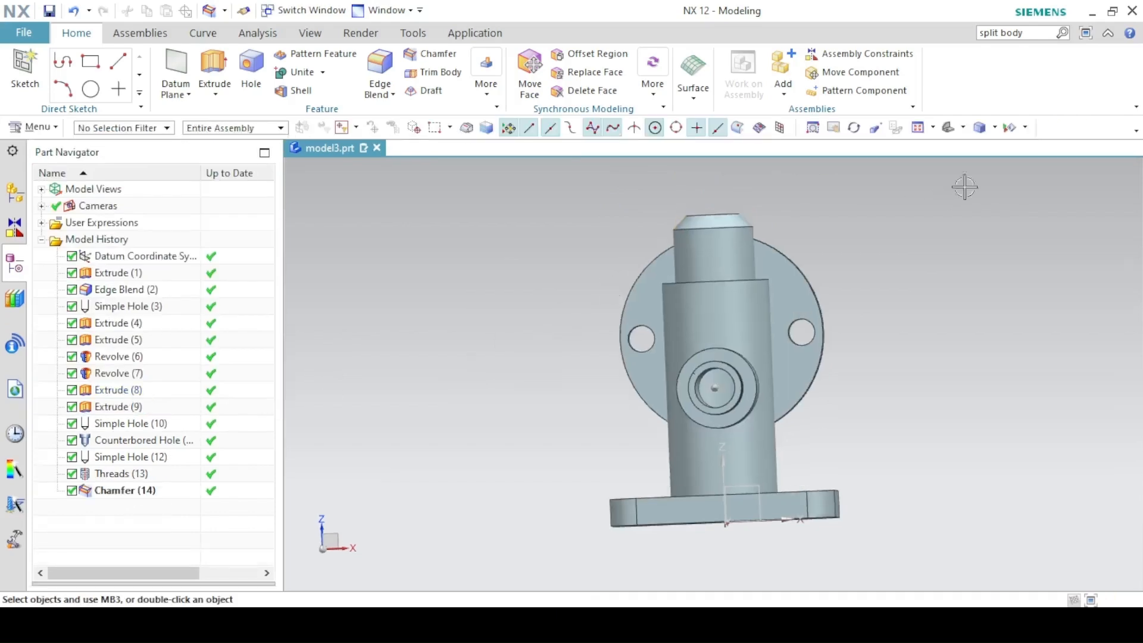
pyautogui.click(941, 121)
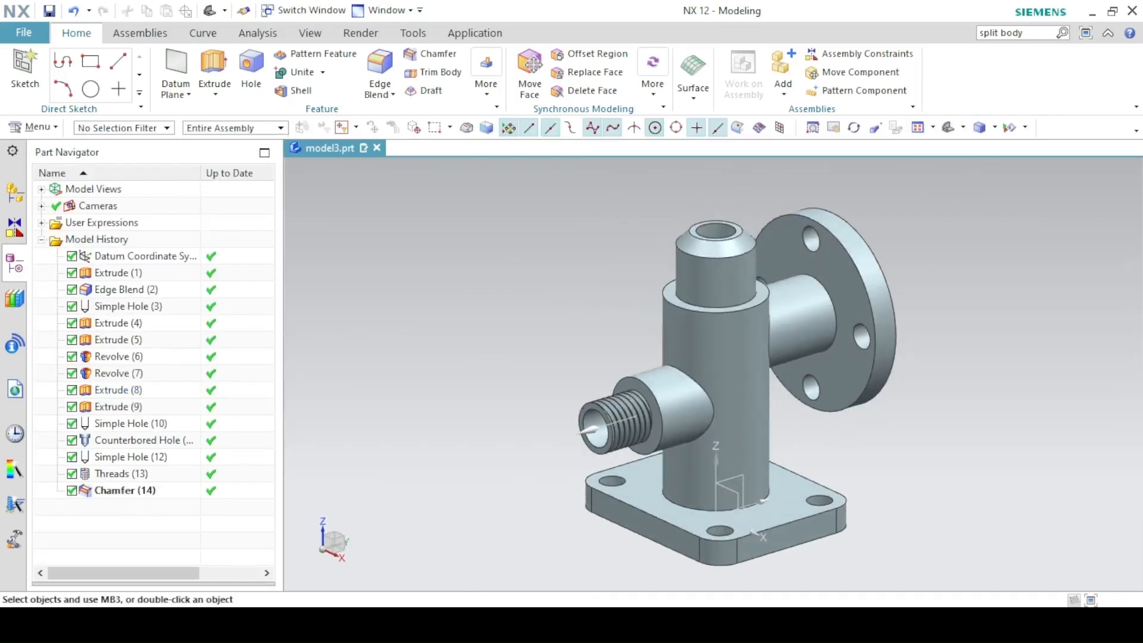
pyautogui.click(475, 624)
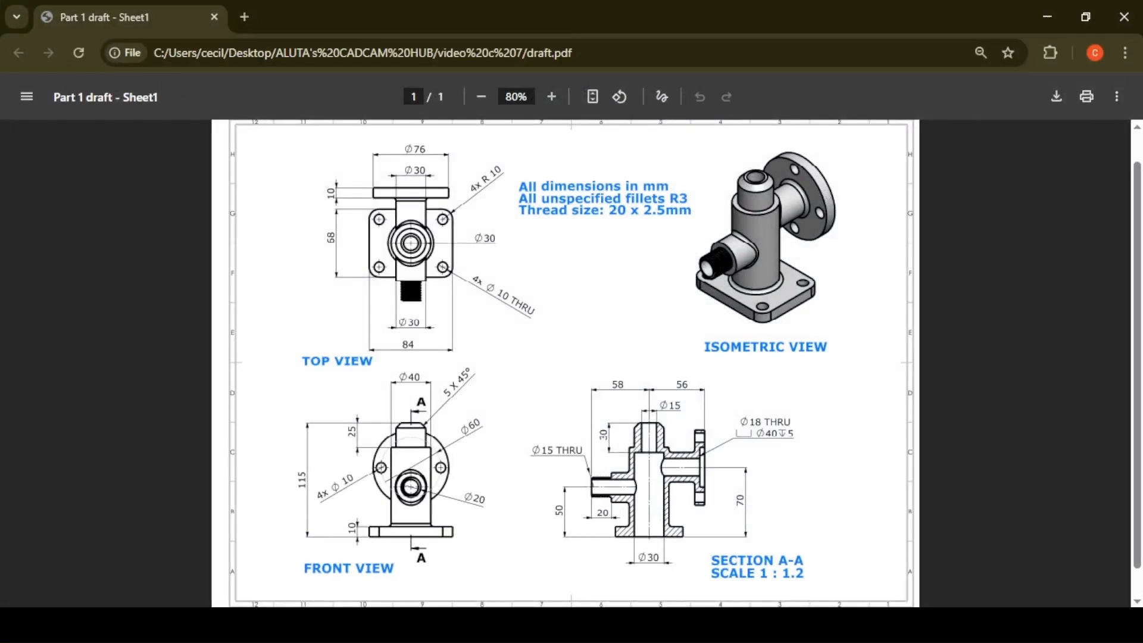
# Blend the side boss, flange boss, flange and base junction edges with 3 mm radius.
pyautogui.click(427, 625)
pyautogui.click(380, 71)
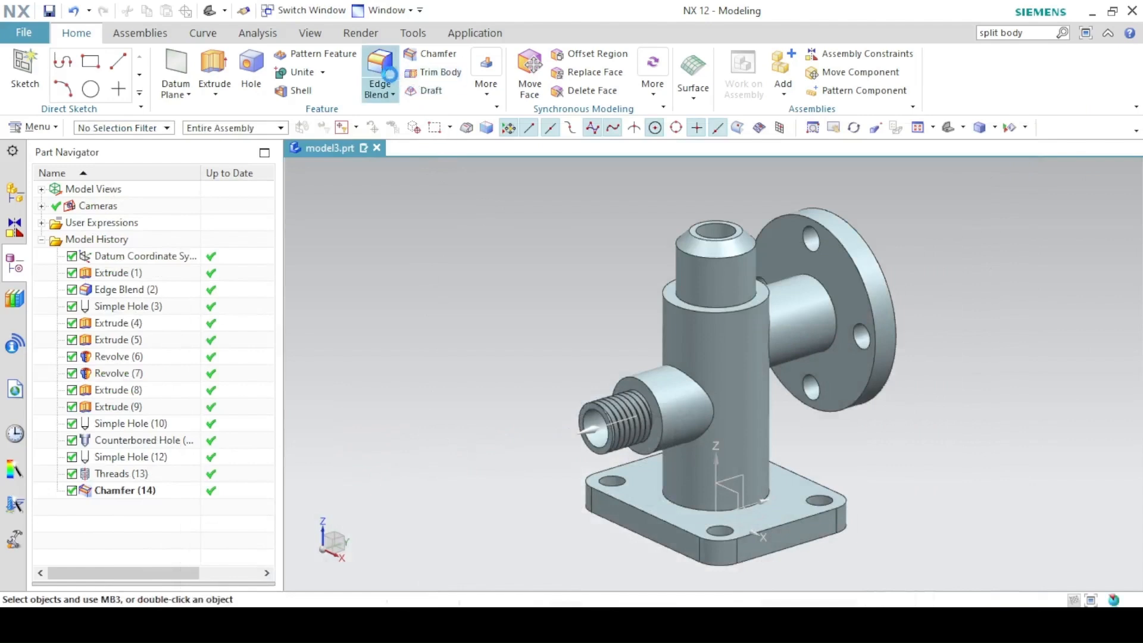
pyautogui.write('3')
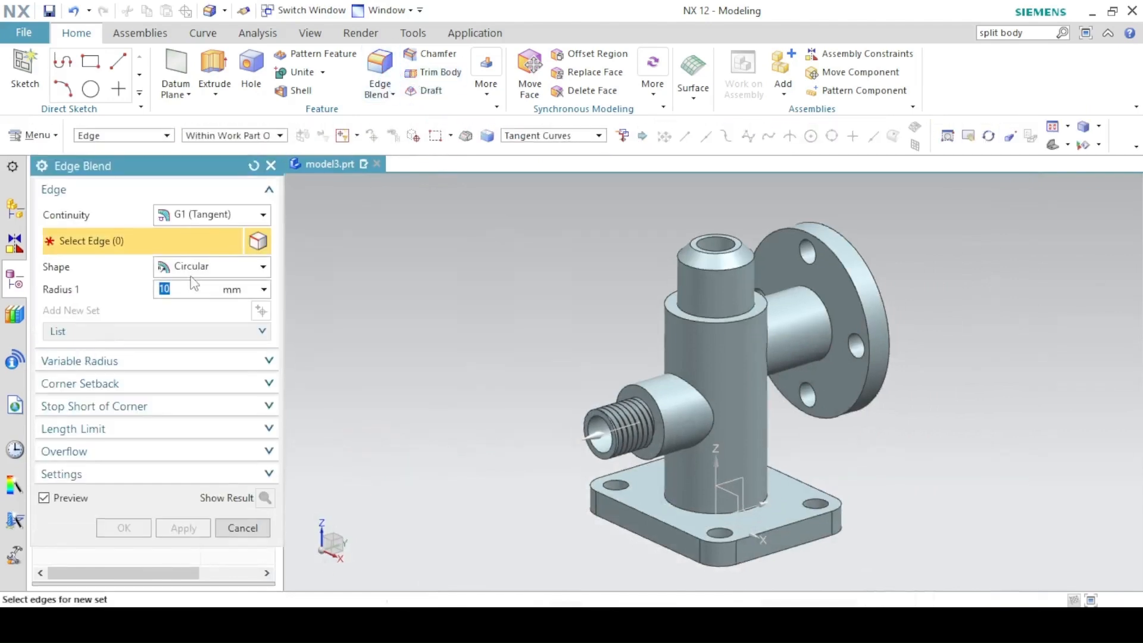
pyautogui.click(686, 393)
pyautogui.moveTo(765, 320); pyautogui.dragTo(743, 326, button='middle')
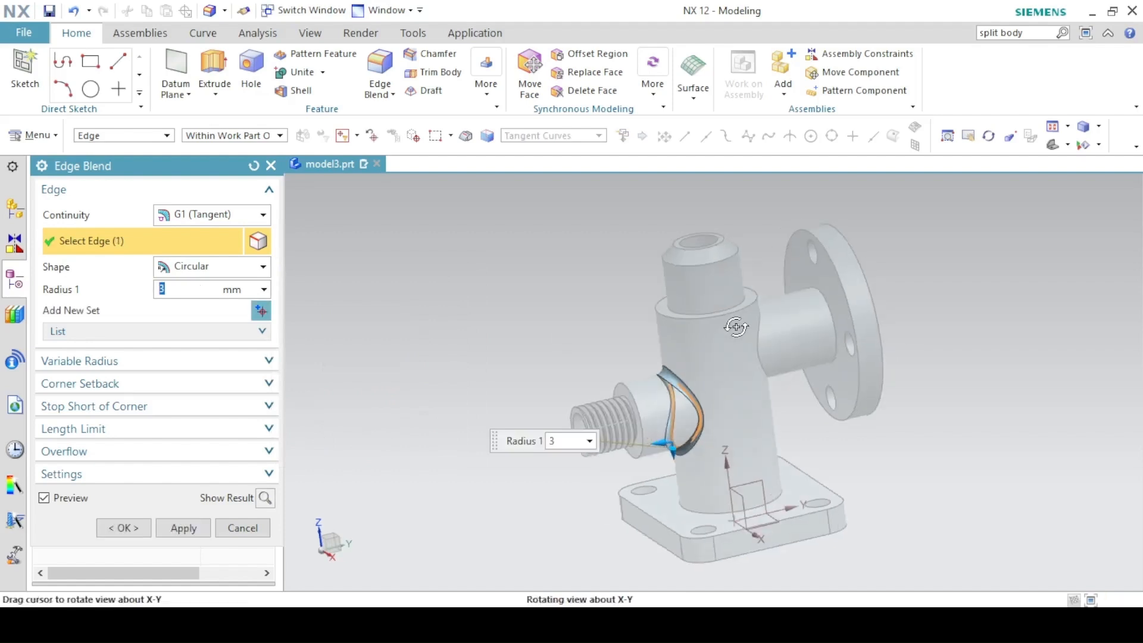
pyautogui.click(755, 327)
pyautogui.click(826, 304)
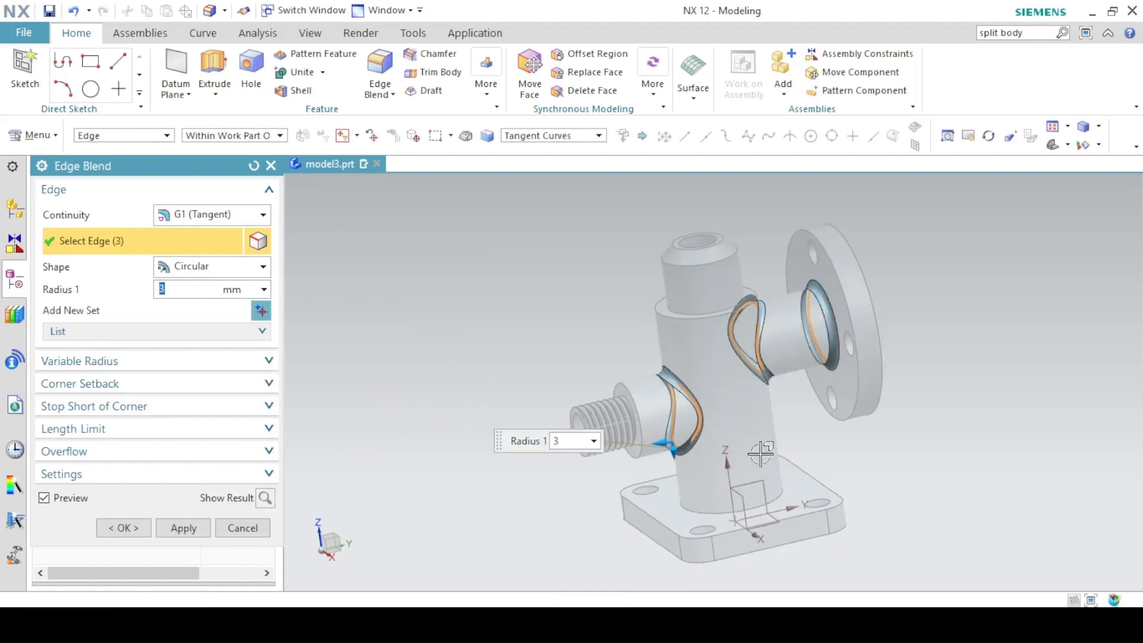
pyautogui.click(732, 513)
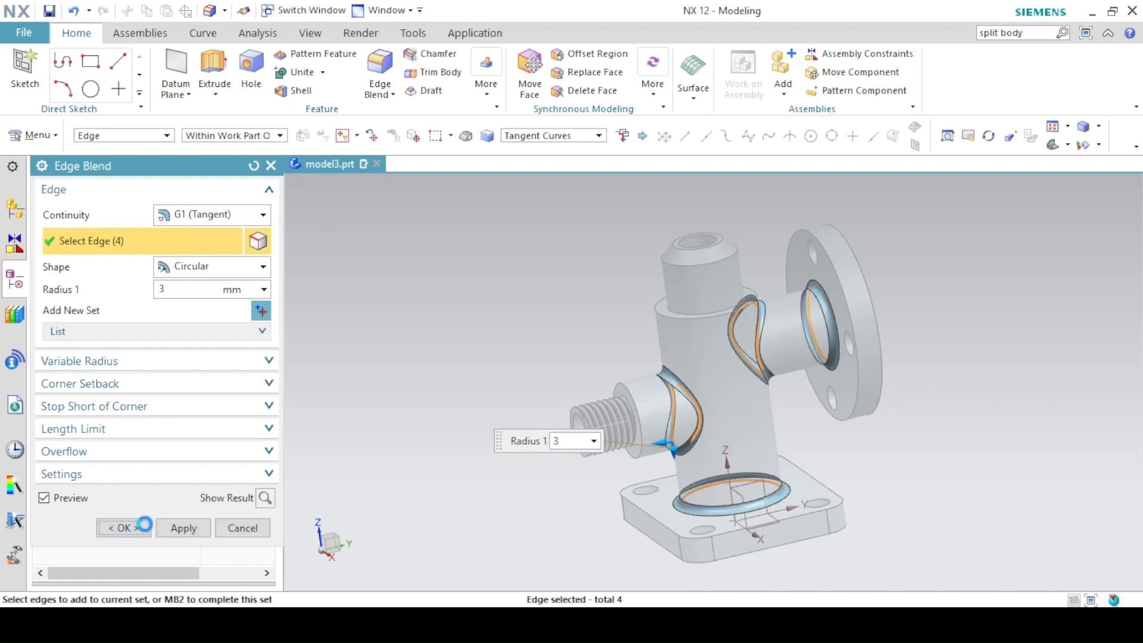
pyautogui.click(141, 527)
pyautogui.click(956, 133)
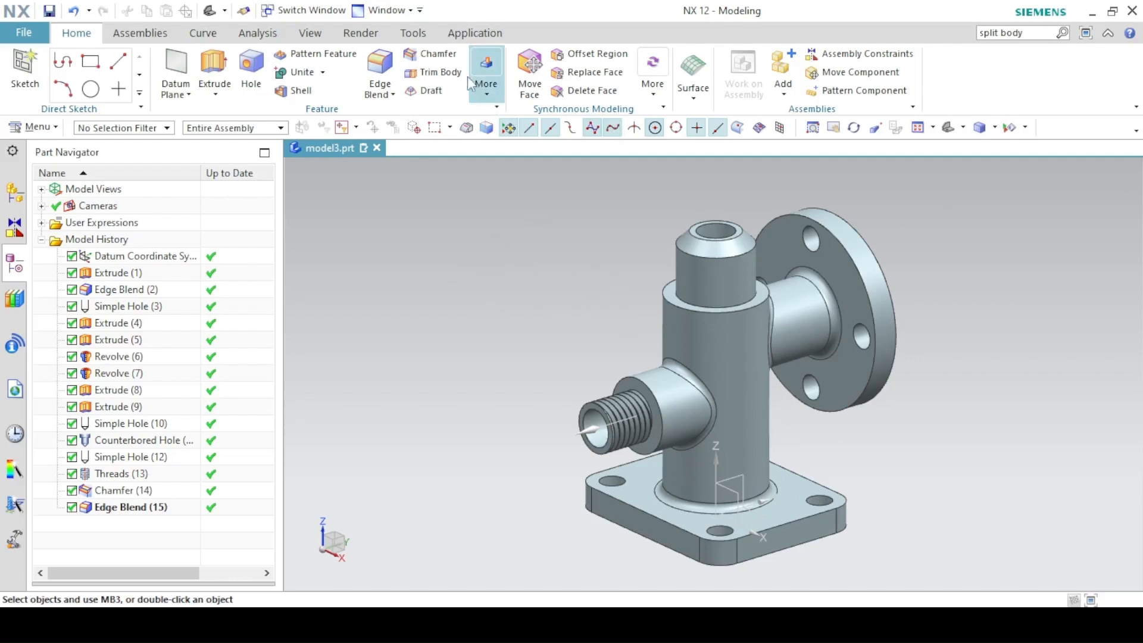
# Recolour the valve body Smoke Gray through Edit Object Display, and switch on True Shading.
pyautogui.click(310, 32)
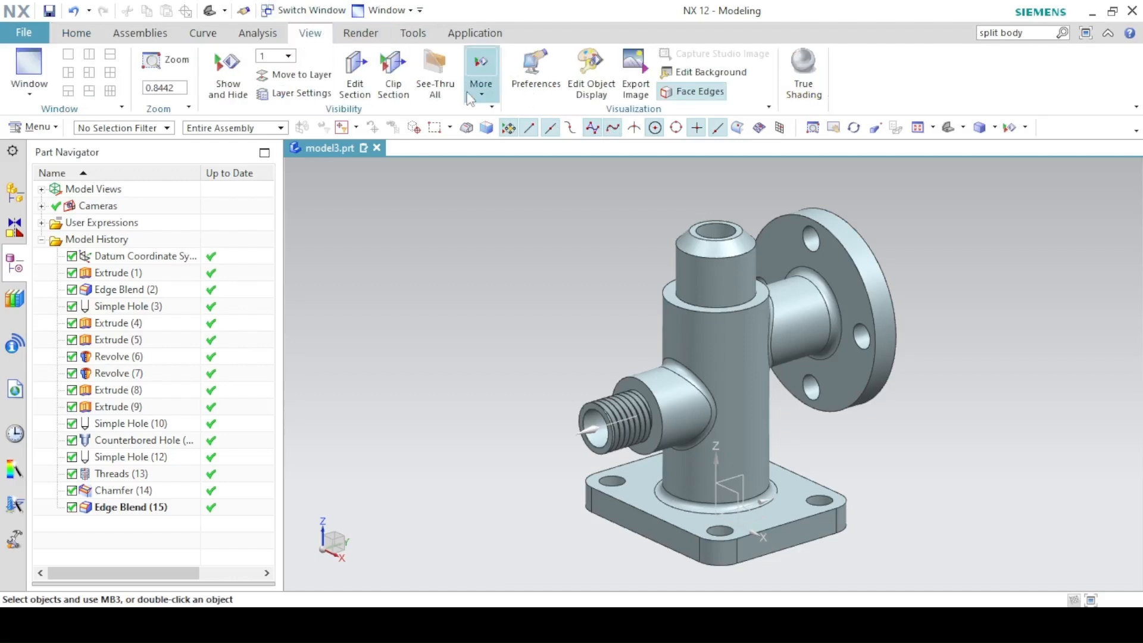
pyautogui.click(594, 81)
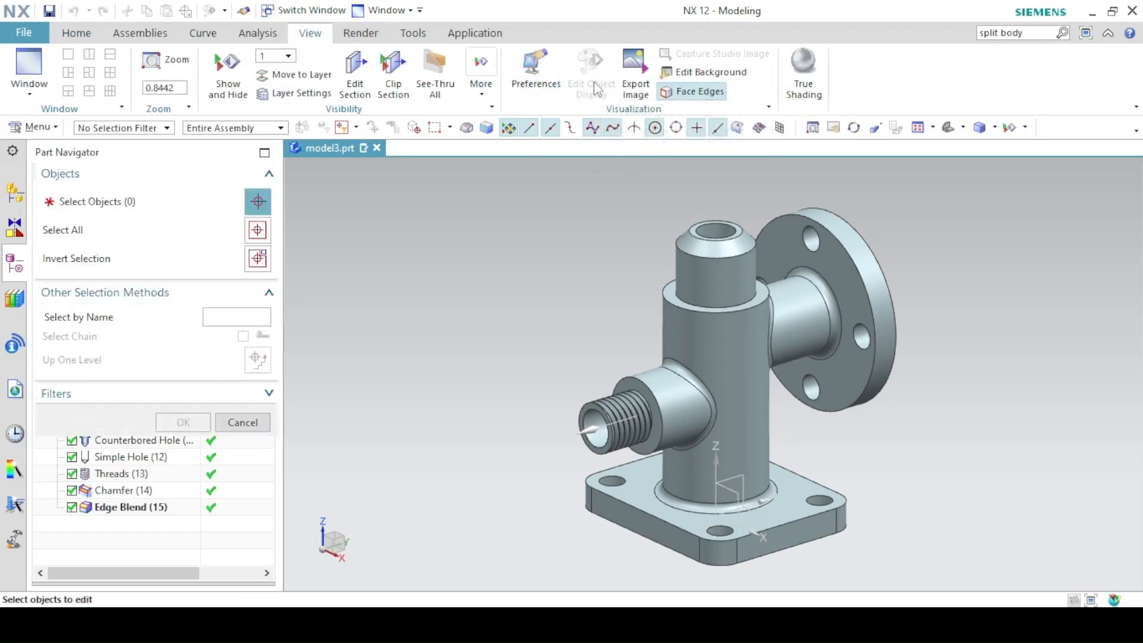
pyautogui.click(782, 395)
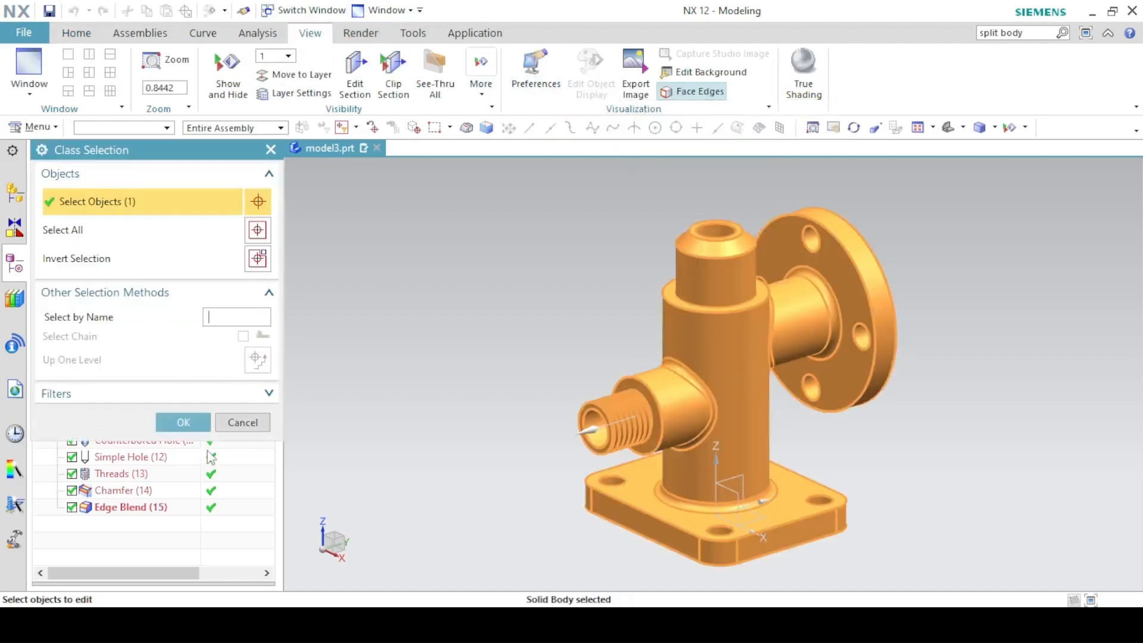
pyautogui.click(183, 422)
pyautogui.click(204, 254)
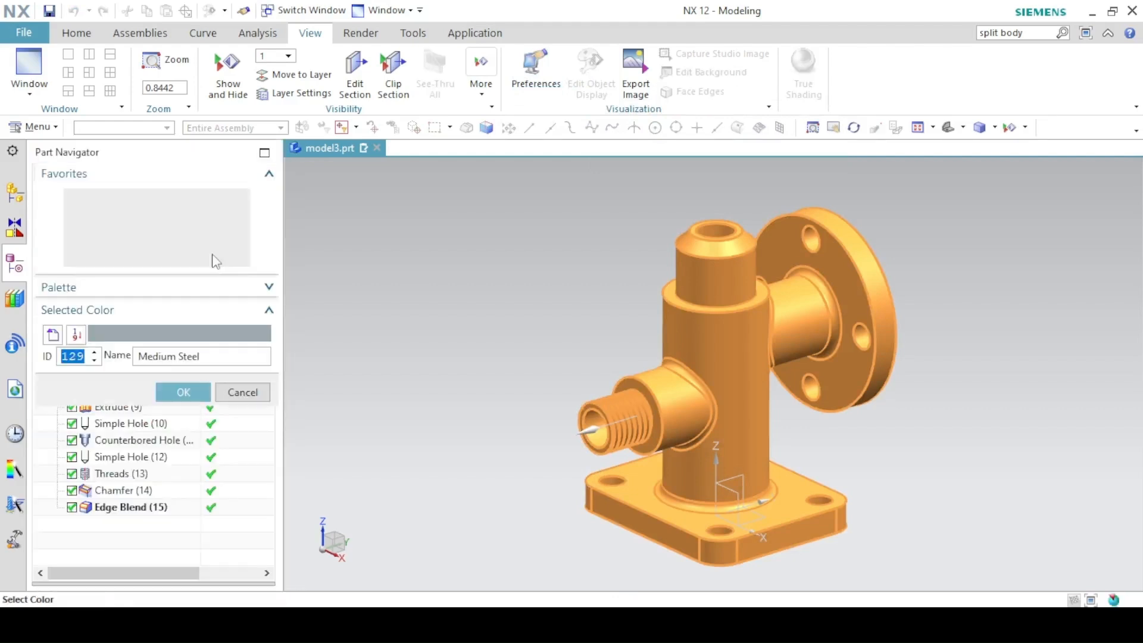
pyautogui.click(178, 260)
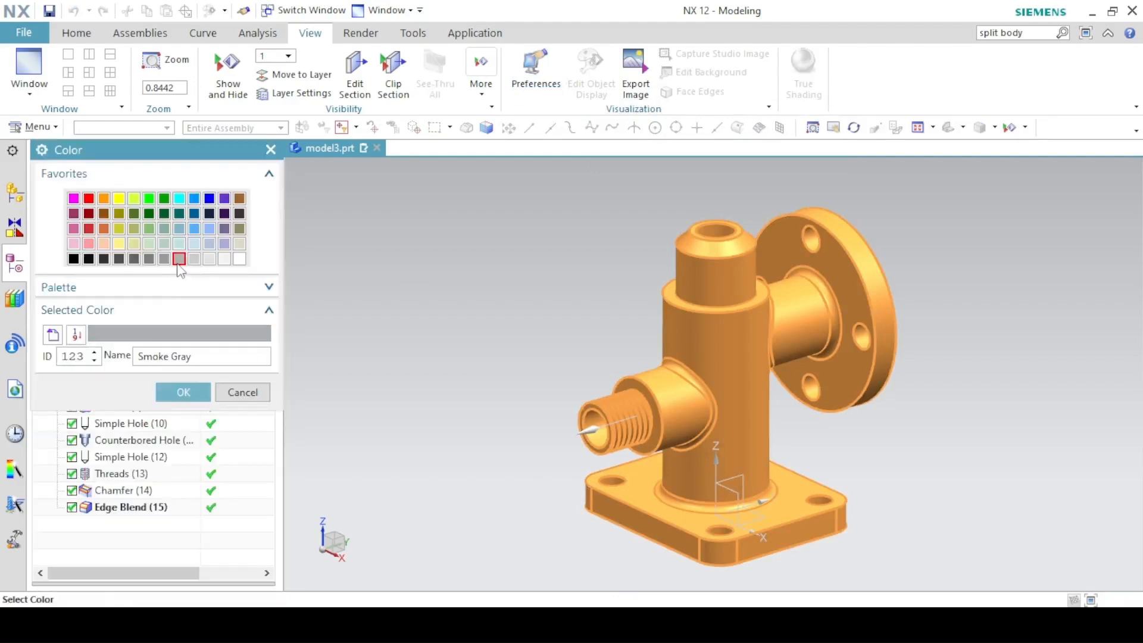
pyautogui.click(183, 392)
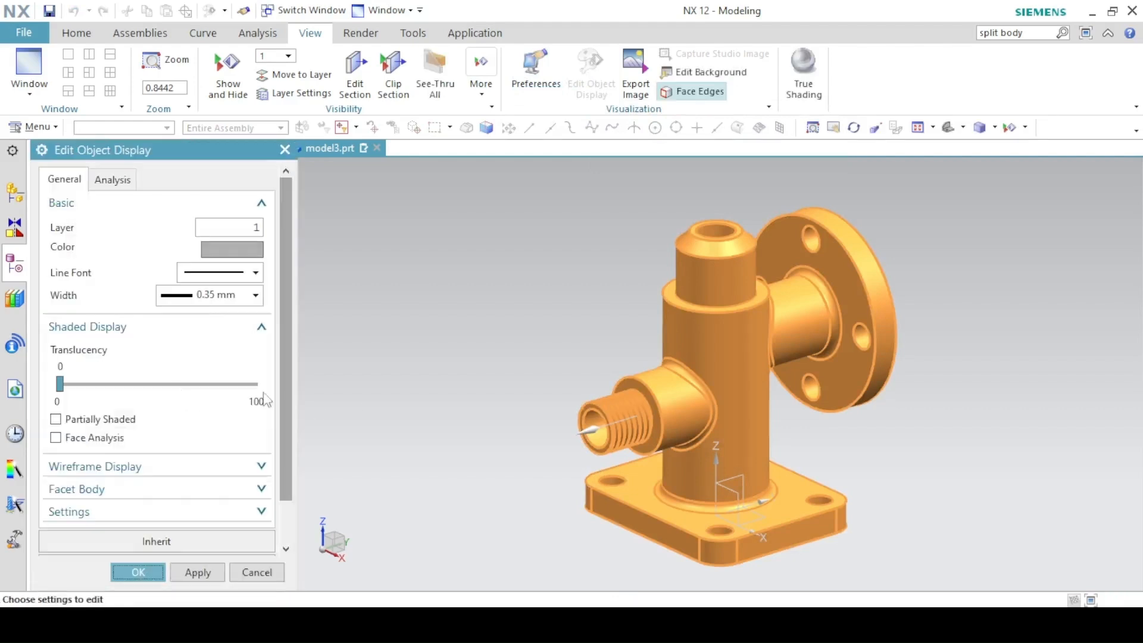
pyautogui.click(137, 575)
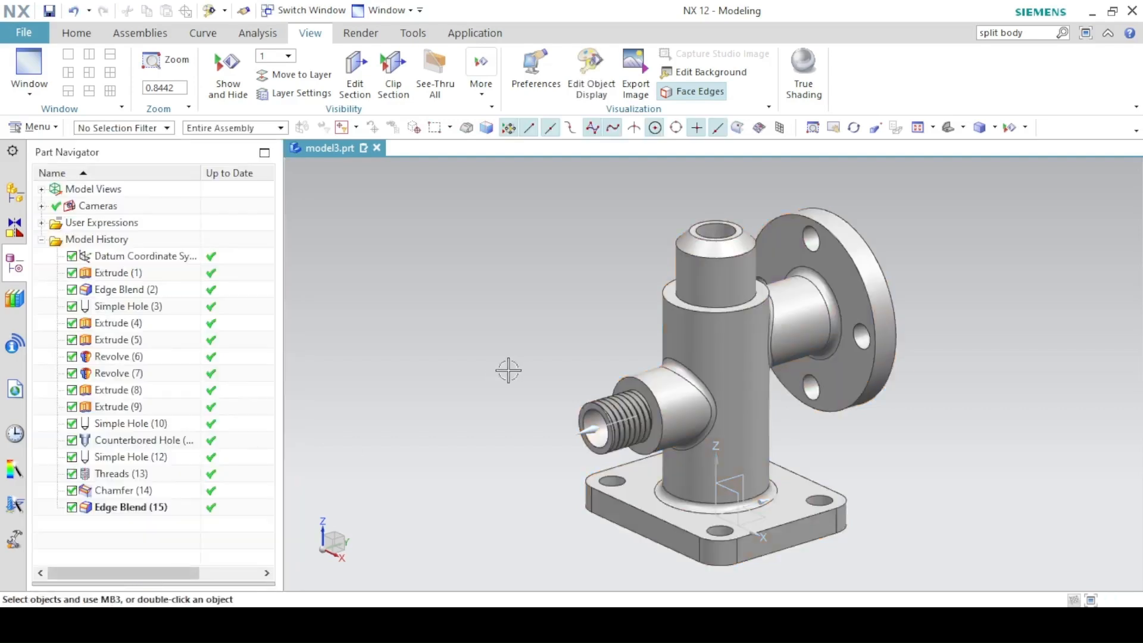
pyautogui.click(809, 65)
# Apply the Shiny Metal Wash global material and hide the floor grid, then zoom in on the body.
pyautogui.click(672, 94)
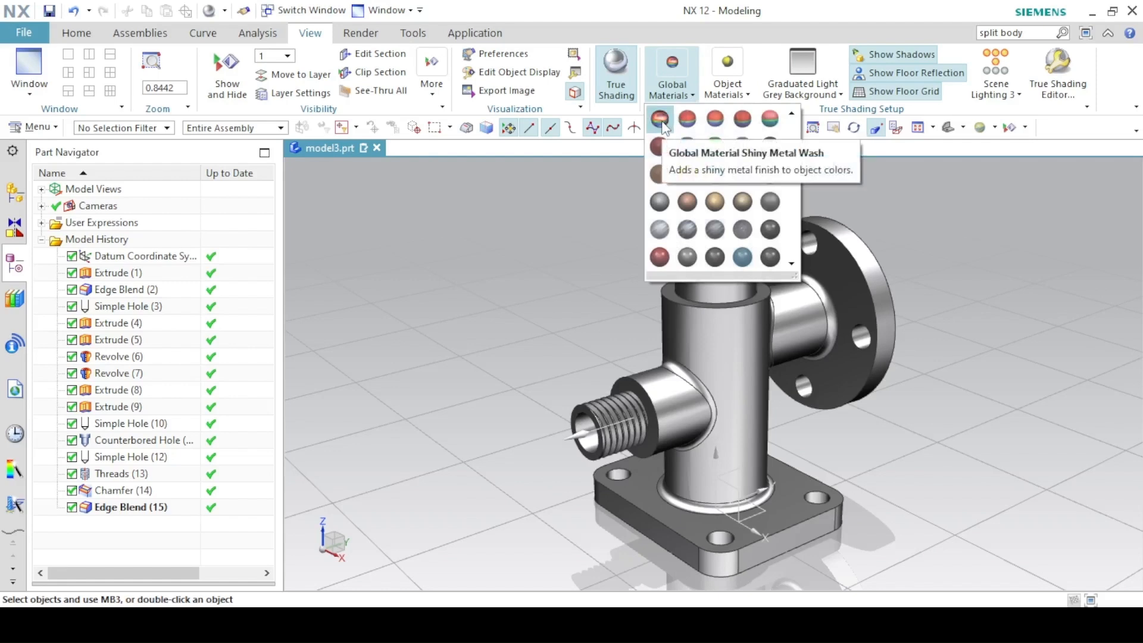
pyautogui.click(660, 120)
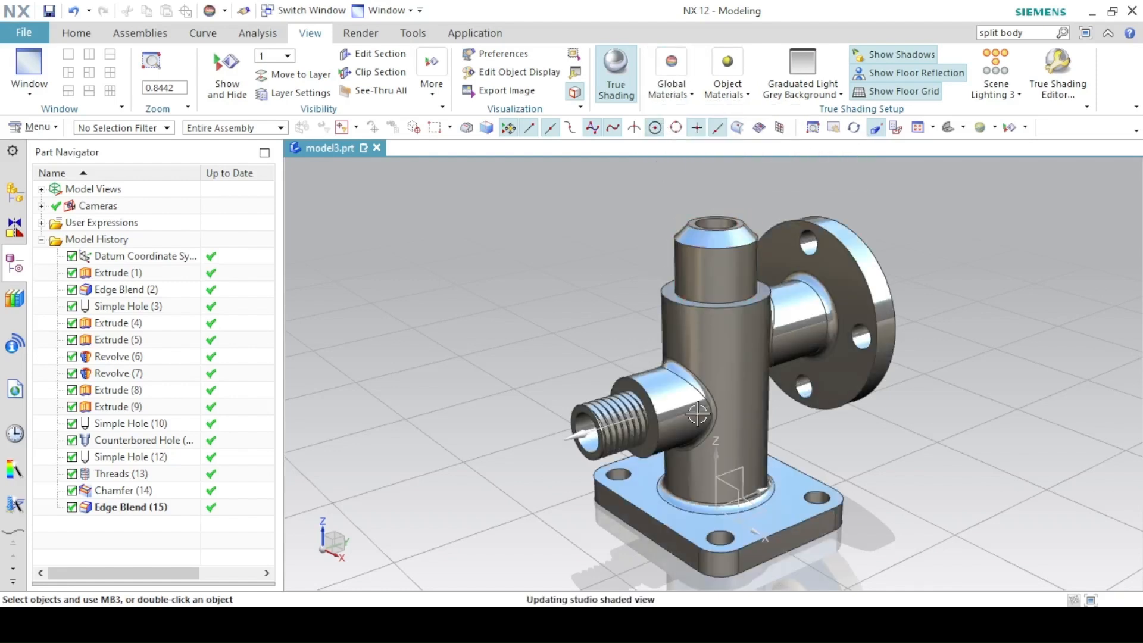
pyautogui.click(870, 90)
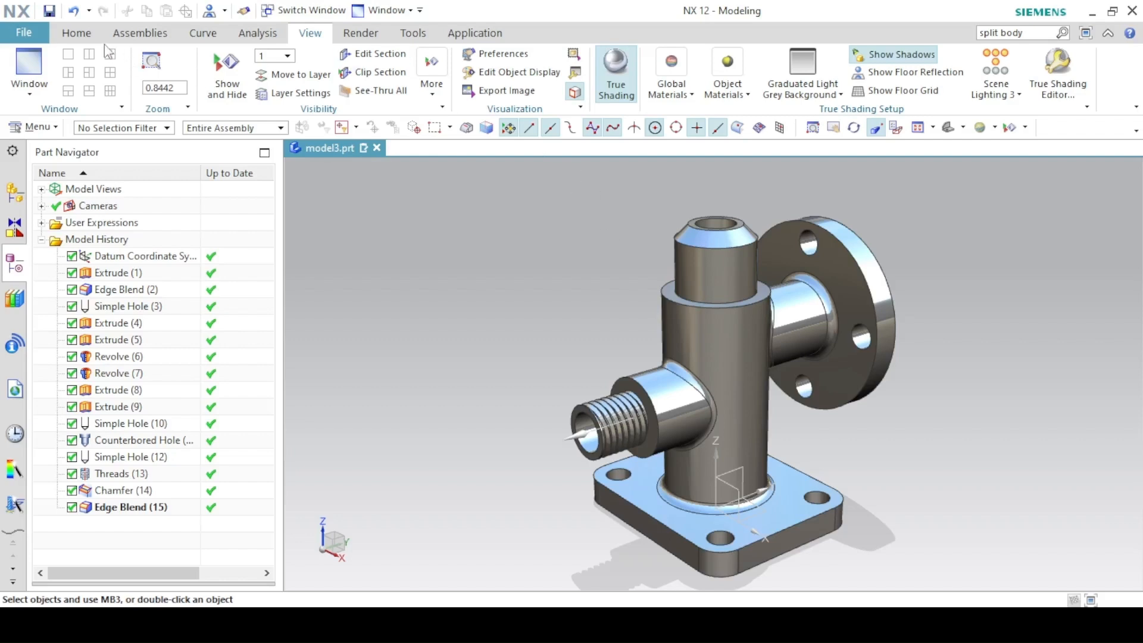
pyautogui.click(85, 36)
pyautogui.keyDown('ctrl'); pyautogui.moveTo(566, 257); pyautogui.dragTo(492, 262, button='middle'); pyautogui.keyUp('ctrl')
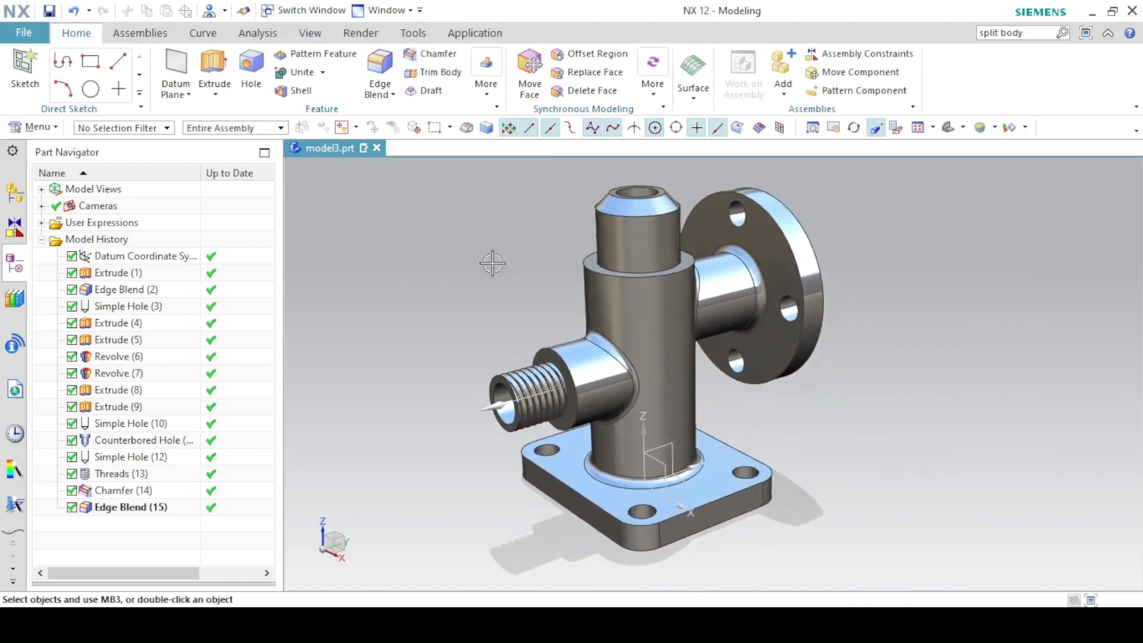